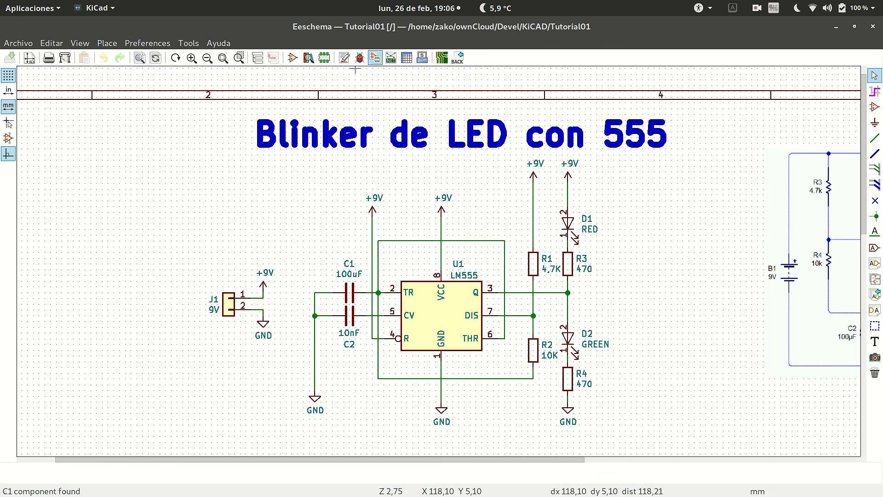
Open the tool that assigns footprints to the schematic components, look through the footprint libraries and select Battery_Holders.
{"action": "left_click", "coordinate": [375, 57]}
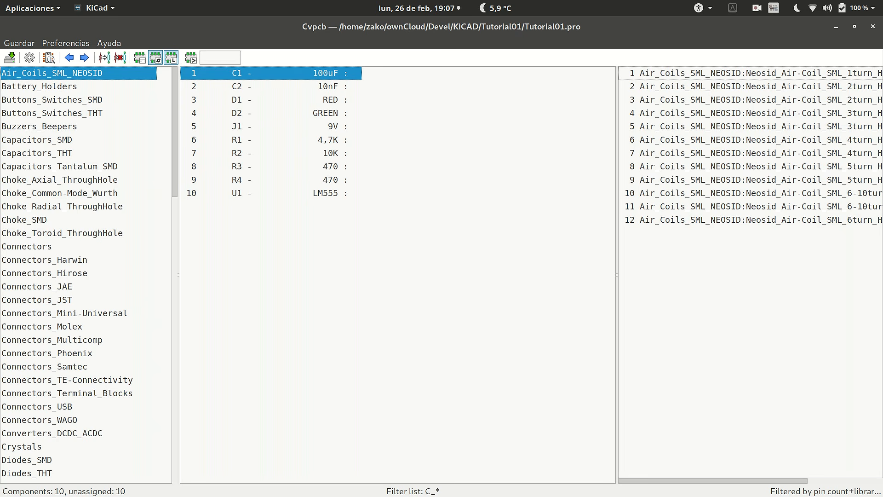
{"action": "mouse_move", "coordinate": [175, 131]}
{"action": "left_mouse_down"}
{"action": "mouse_move", "coordinate": [175, 394]}
{"action": "mouse_move", "coordinate": [175, 131]}
{"action": "left_mouse_up"}
{"action": "left_click_drag", "start_coordinate": [175, 132], "coordinate": [175, 353]}
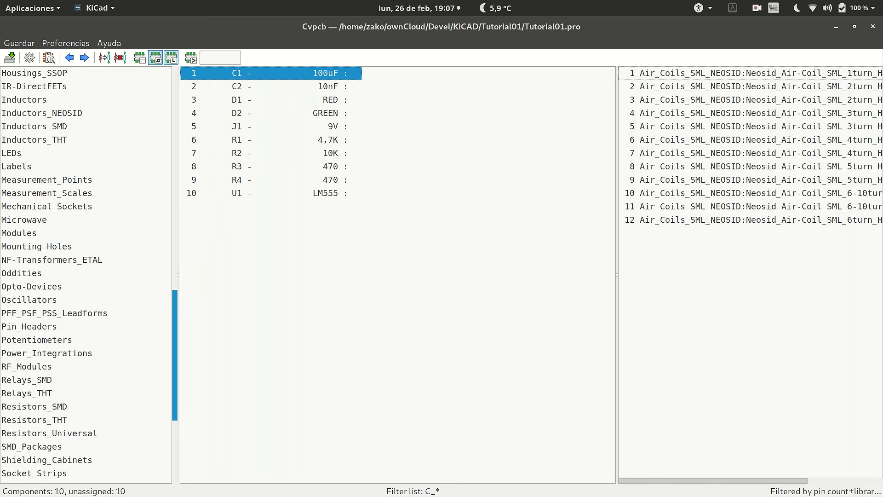
{"action": "left_click_drag", "start_coordinate": [175, 353], "coordinate": [175, 131]}
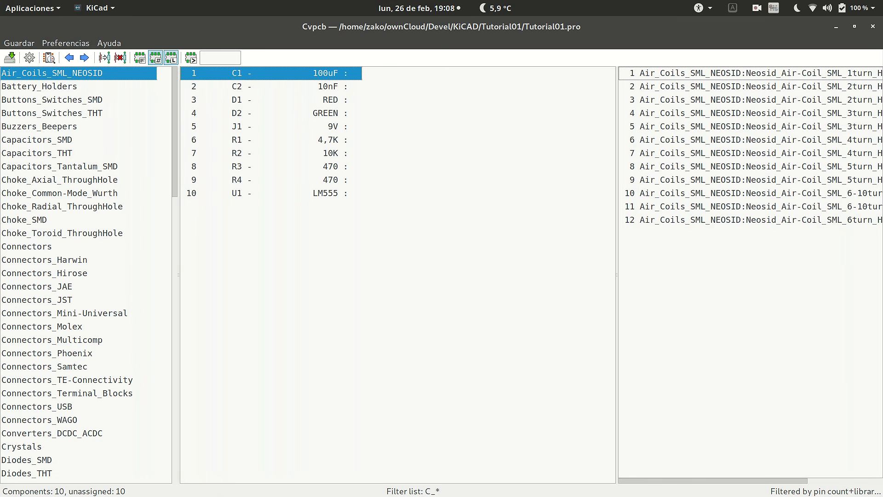
{"action": "key", "text": "Down"}
{"action": "key", "text": "Down"}
{"action": "key", "text": "Up"}
{"action": "key", "text": "Up"}
{"action": "key", "text": "Down"}
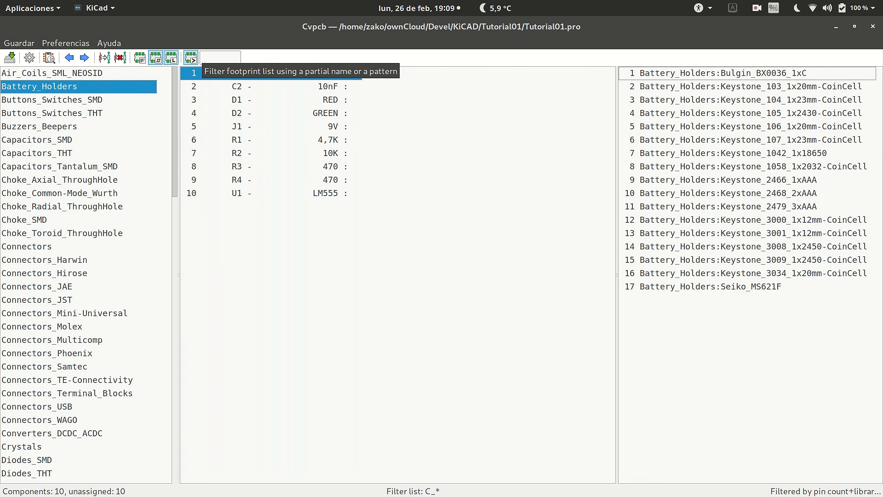
Filter the Battery_Holders footprints by the name pattern 106, and turn the name filter off again.
{"action": "left_click", "coordinate": [223, 58]}
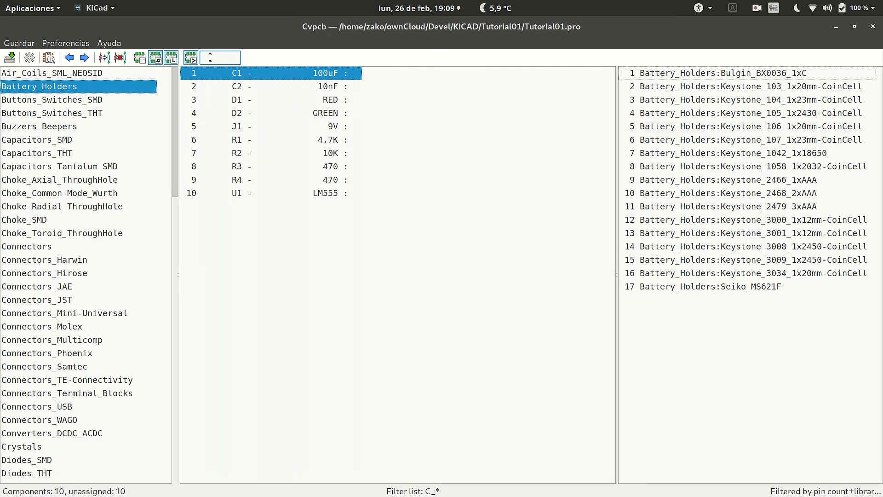
{"action": "type", "text": "106"}
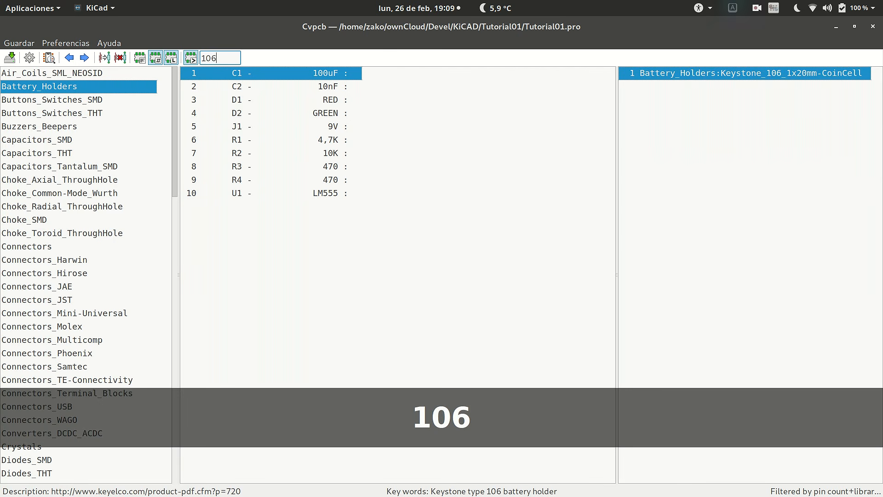
{"action": "left_click", "coordinate": [191, 58]}
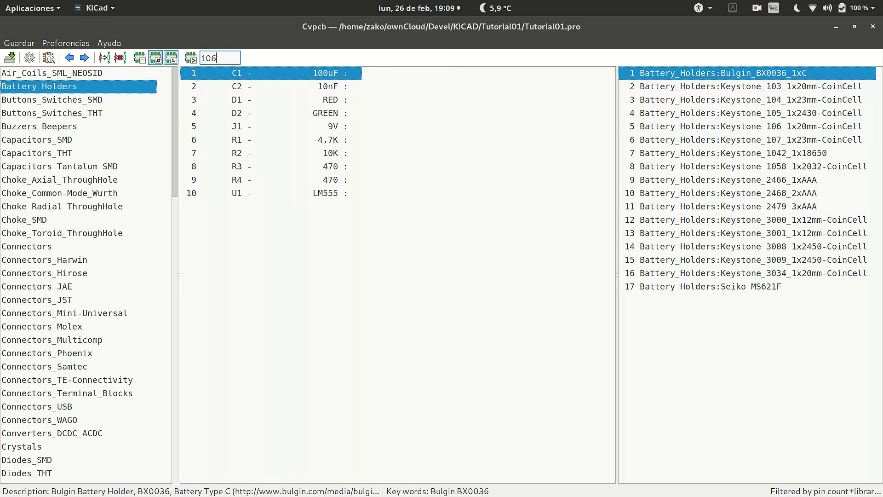
Preview the Keystone_104_1x23mm-CoinCell and Keystone_107_1x23mm-CoinCell battery holder footprints, closing each preview.
{"action": "left_click", "coordinate": [751, 86]}
{"action": "left_click", "coordinate": [750, 100]}
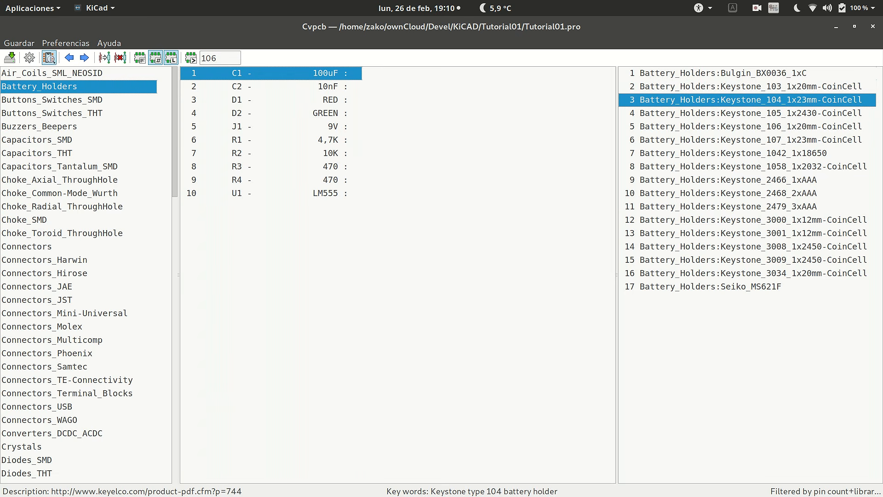
{"action": "left_click", "coordinate": [49, 58]}
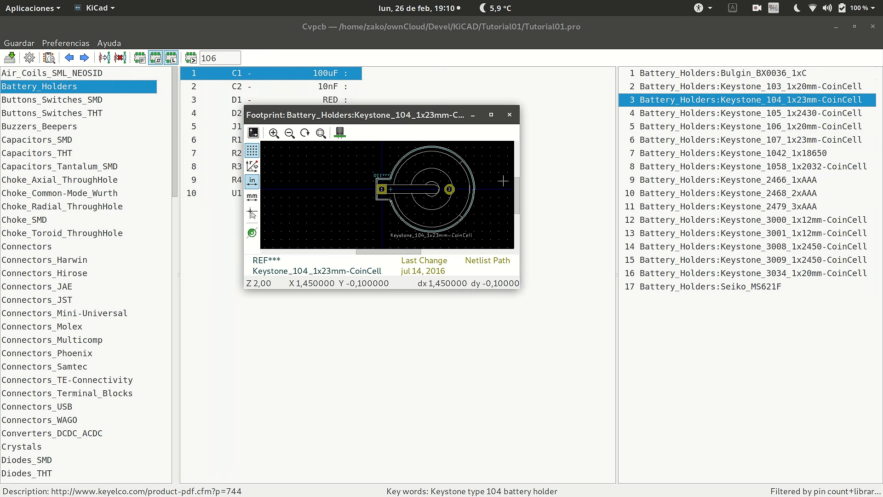
{"action": "left_click", "coordinate": [509, 114]}
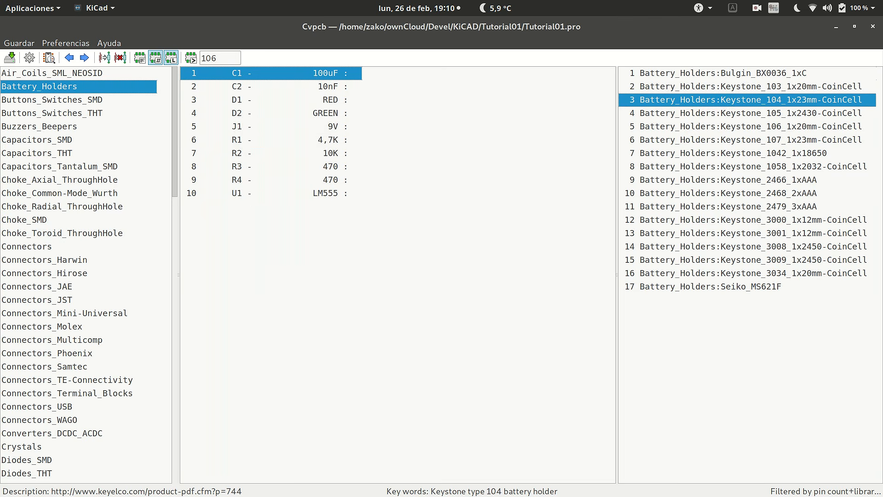
{"action": "left_click", "coordinate": [750, 140]}
{"action": "left_click", "coordinate": [49, 58]}
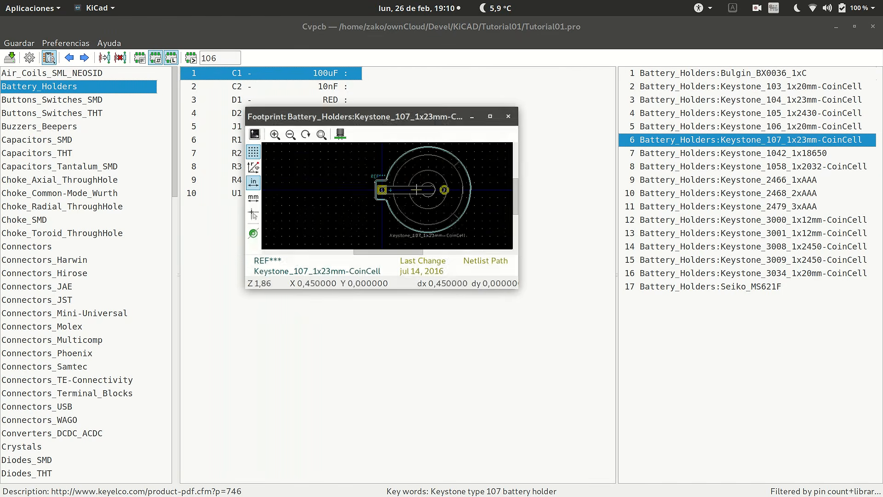
{"action": "left_click", "coordinate": [509, 115]}
Preview the Keystone_2479_3xAAA battery holder footprint, inspect its whole outline and close the preview.
{"action": "left_click", "coordinate": [741, 207]}
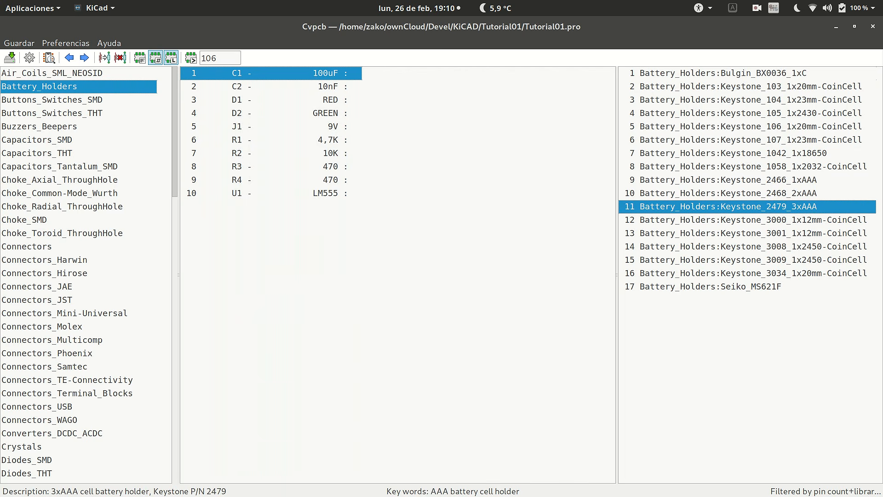
{"action": "left_click", "coordinate": [48, 58]}
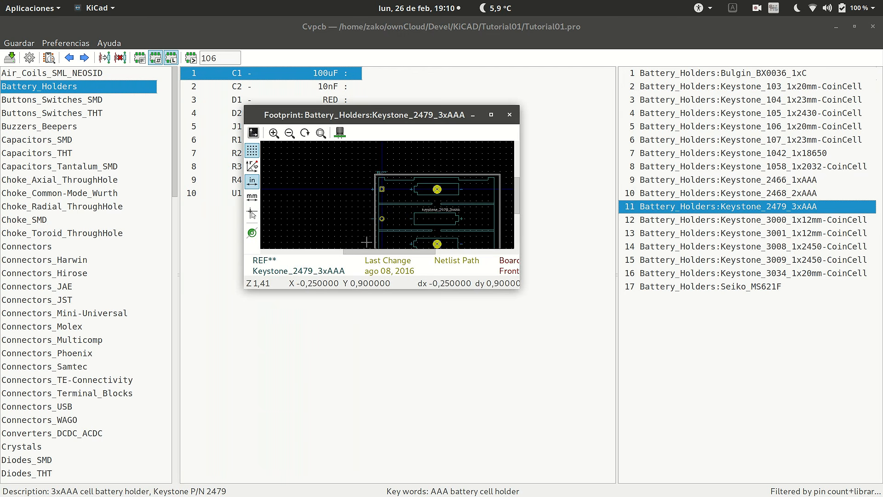
{"action": "scroll", "coordinate": [384, 186], "scroll_direction": "down", "scroll_amount": 1}
{"action": "scroll", "coordinate": [373, 219], "scroll_direction": "up", "scroll_amount": 3}
{"action": "scroll", "coordinate": [385, 192], "scroll_direction": "down", "scroll_amount": 1}
{"action": "scroll", "coordinate": [384, 172], "scroll_direction": "up", "scroll_amount": 2}
{"action": "scroll", "coordinate": [399, 144], "scroll_direction": "down", "scroll_amount": 2}
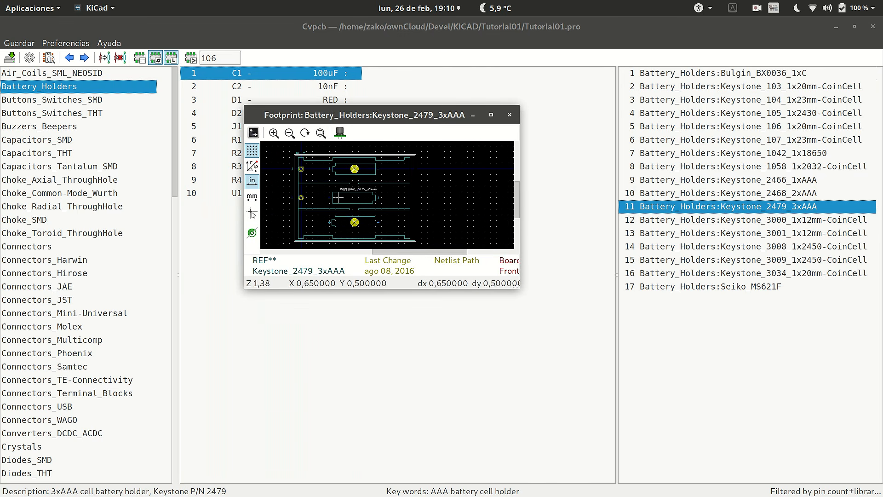
{"action": "left_click", "coordinate": [510, 115]}
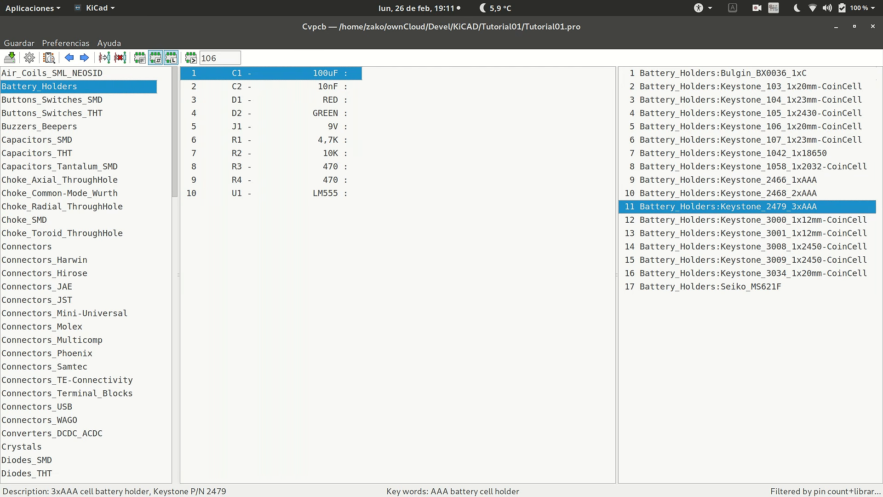
Filter the Capacitors_SMD library by 805 and assign the C_0805_HandSoldering footprint to capacitors C1 and C2.
{"action": "left_click", "coordinate": [36, 140]}
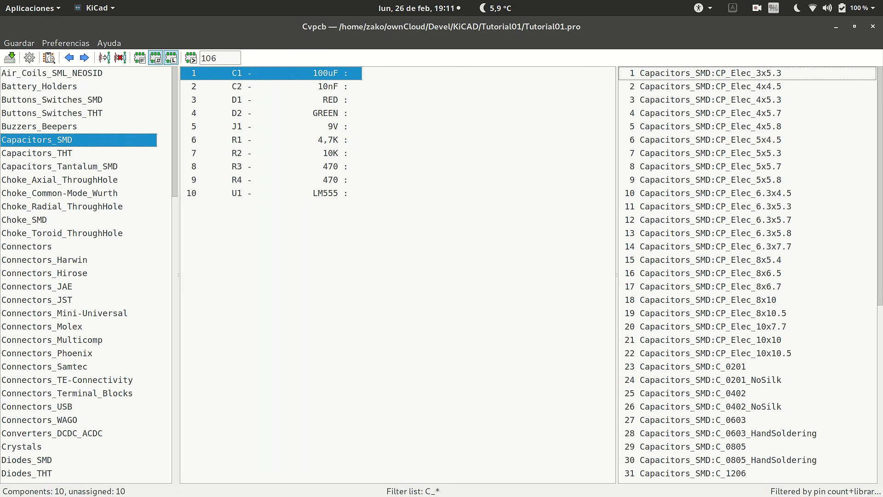
{"action": "scroll", "coordinate": [747, 275], "scroll_direction": "down", "scroll_amount": 8}
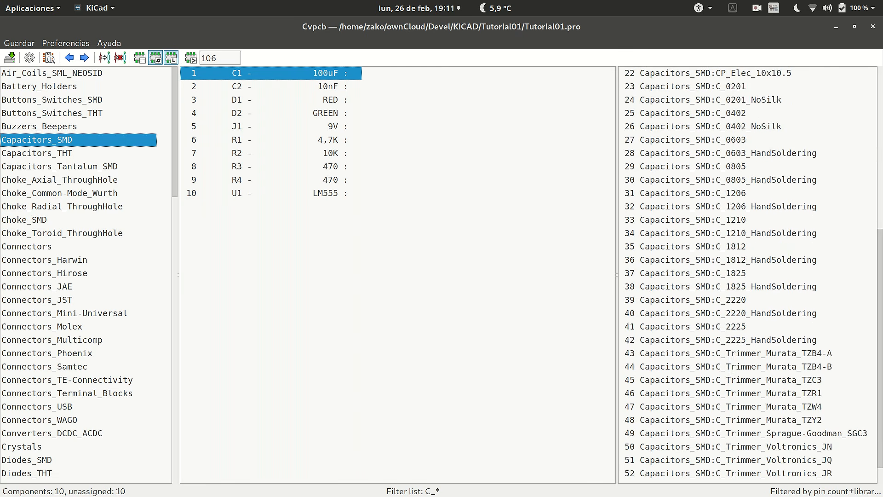
{"action": "scroll", "coordinate": [747, 274], "scroll_direction": "up", "scroll_amount": 8}
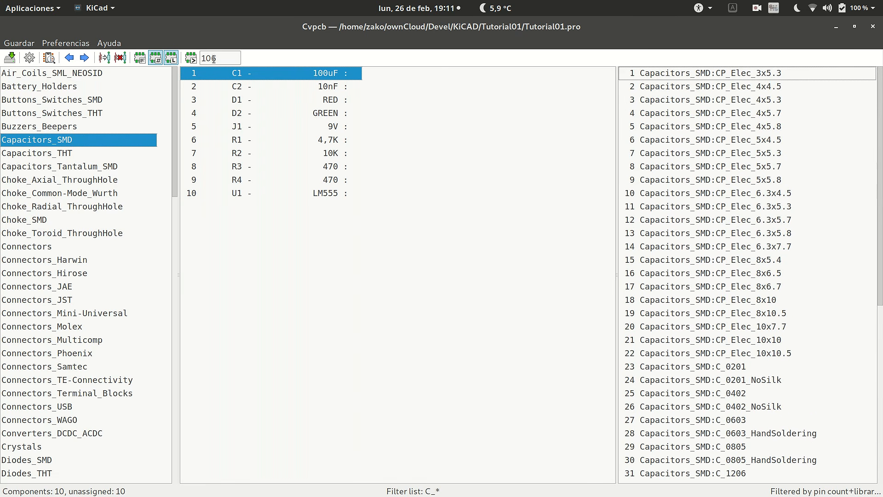
{"action": "left_click", "coordinate": [191, 58]}
{"action": "left_click_drag", "start_coordinate": [223, 56], "coordinate": [202, 58]}
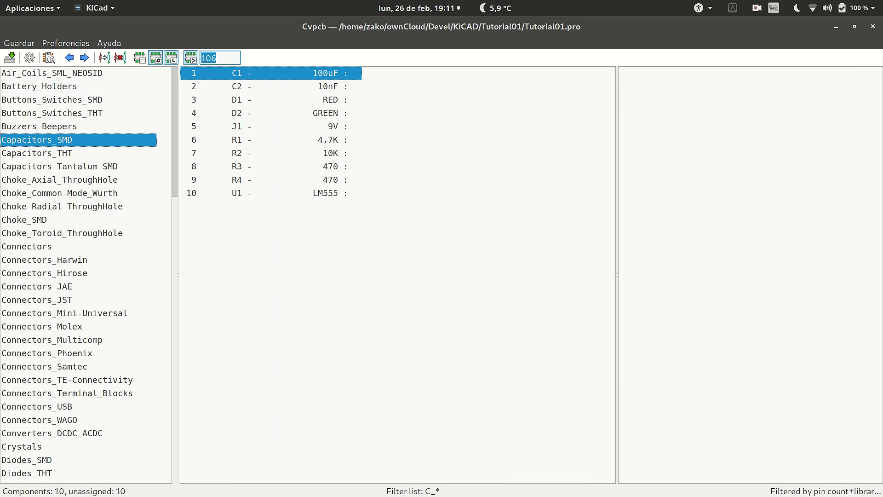
{"action": "type", "text": "805"}
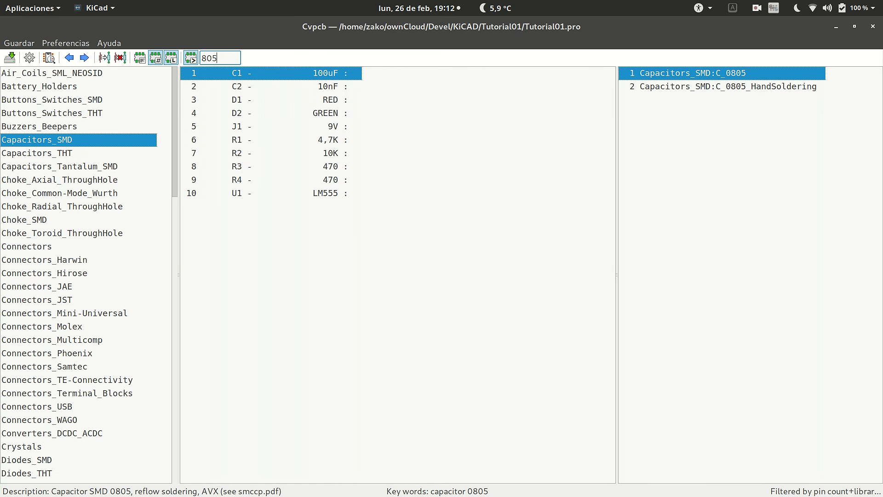
{"action": "double_click", "coordinate": [728, 86]}
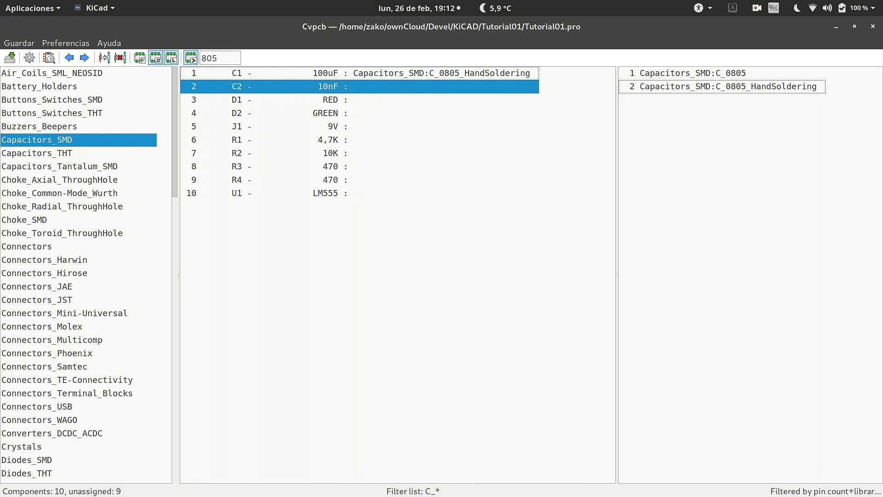
{"action": "double_click", "coordinate": [728, 87]}
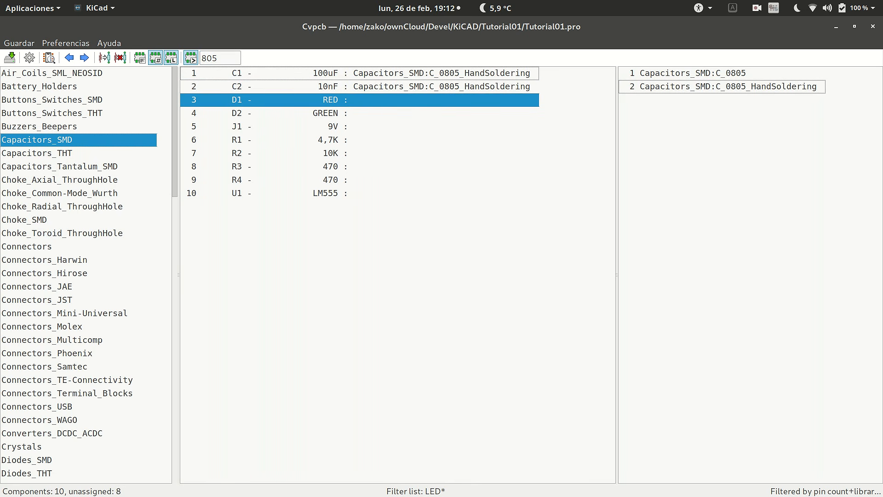
Filter the LEDs library by 5 and assign the LED_D5.0mm footprint to the LEDs D1 and D2.
{"action": "key", "text": "Down"}
{"action": "key", "text": "Down"}
{"action": "key", "text": "Down"}
{"action": "key", "text": "Down"}
{"action": "key", "text": "Down"}
{"action": "key", "text": "Down"}
{"action": "key", "text": "Down"}
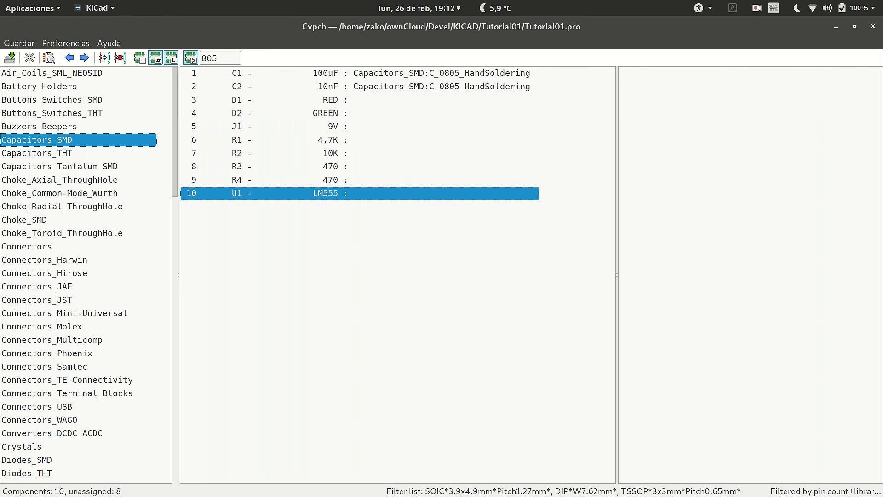
{"action": "left_click", "coordinate": [331, 100]}
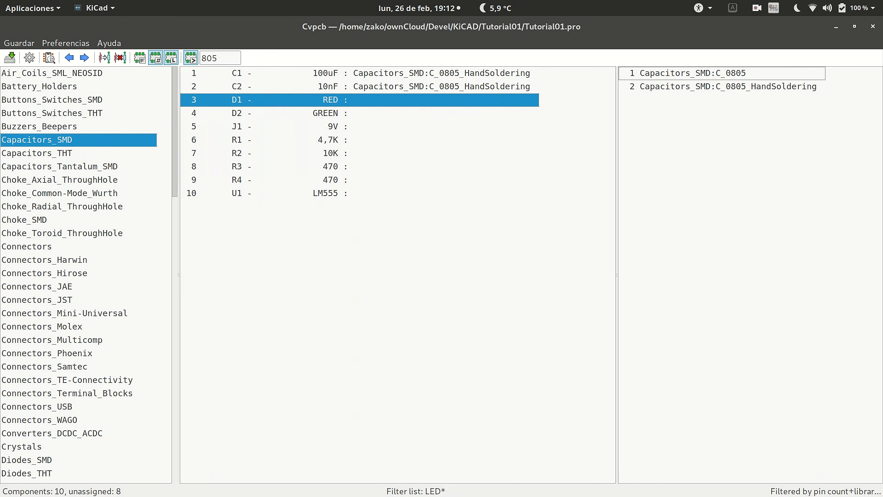
{"action": "left_click_drag", "start_coordinate": [175, 133], "coordinate": [175, 293]}
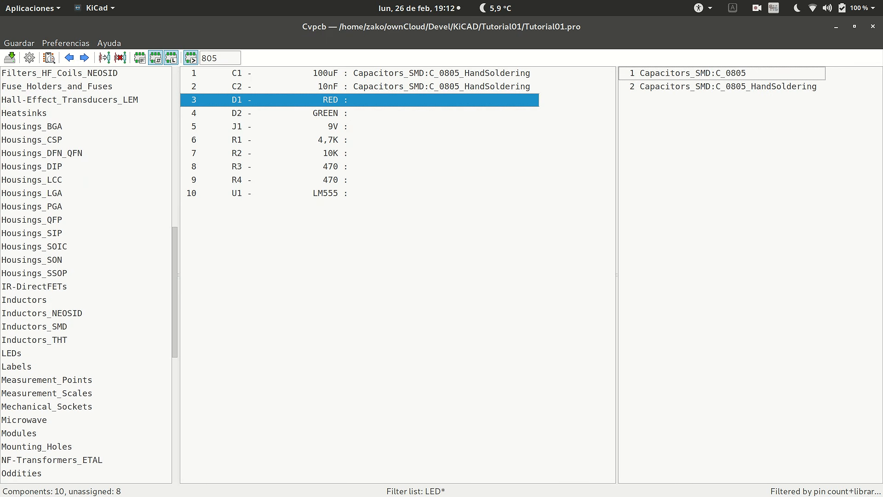
{"action": "left_click", "coordinate": [12, 353]}
{"action": "left_click_drag", "start_coordinate": [222, 57], "coordinate": [201, 58]}
{"action": "type", "text": "5"}
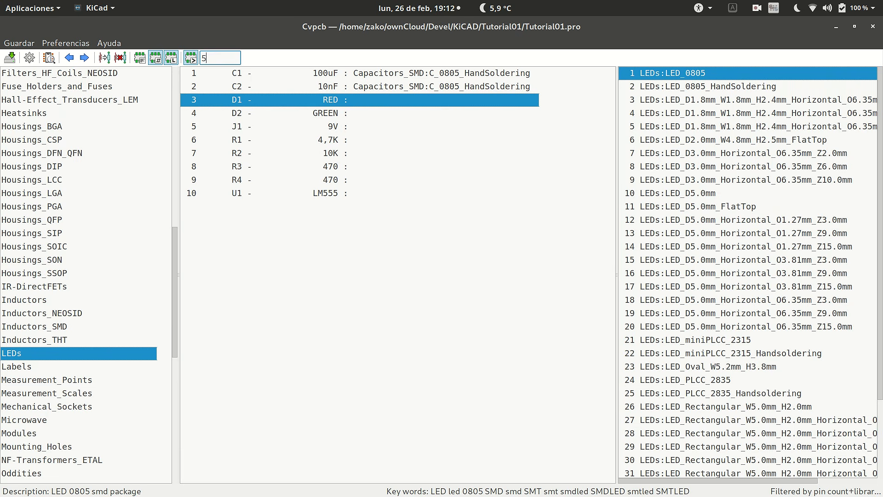
{"action": "double_click", "coordinate": [678, 193]}
{"action": "double_click", "coordinate": [677, 193]}
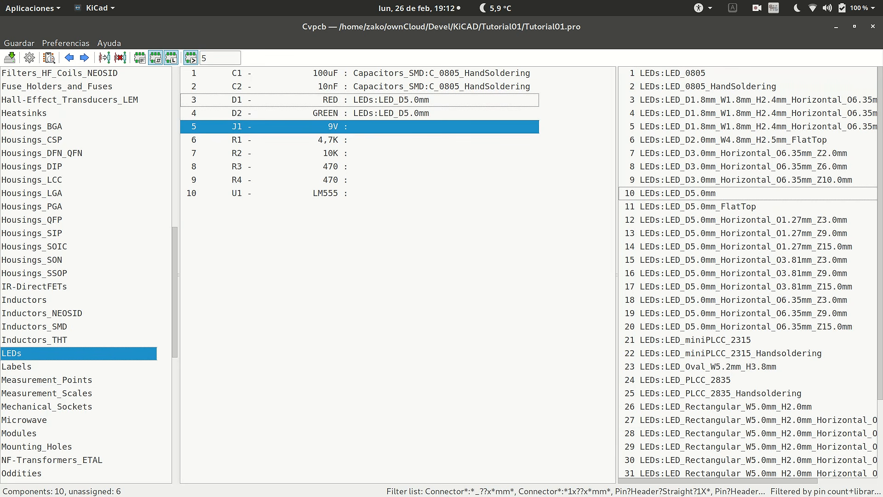
Preview the PINHEAD1-2 footprint from the Connectors library and assign it to the 9V connector J1.
{"action": "scroll", "coordinate": [86, 272], "scroll_direction": "up", "scroll_amount": 10}
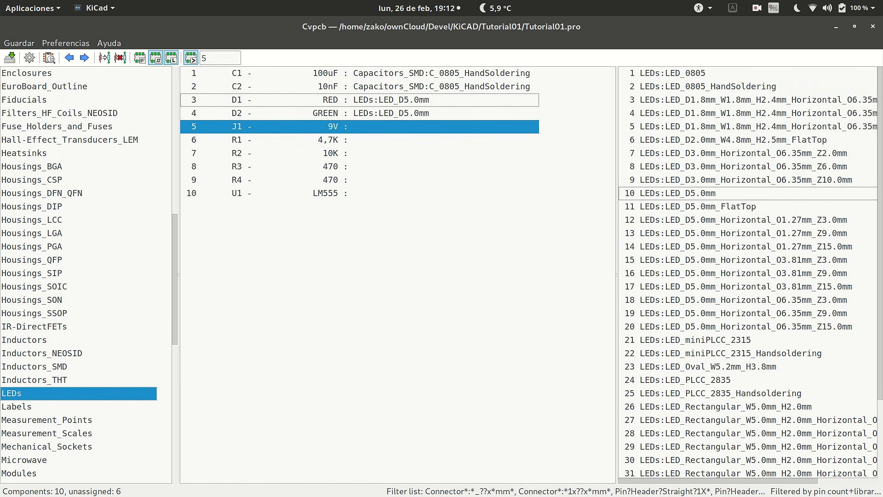
{"action": "scroll", "coordinate": [86, 272], "scroll_direction": "up", "scroll_amount": 2}
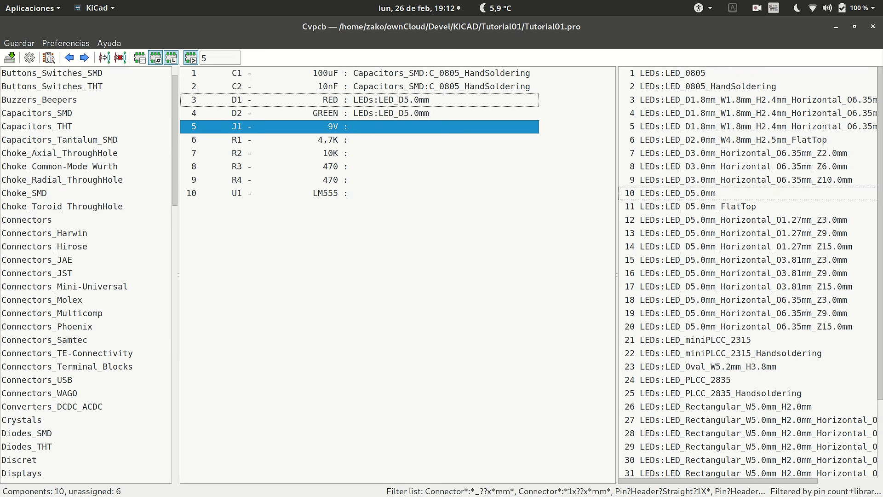
{"action": "left_click", "coordinate": [26, 219]}
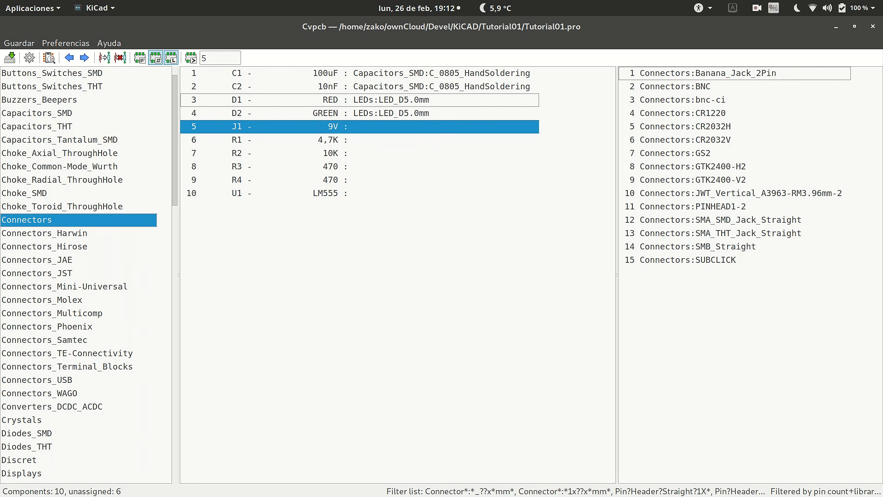
{"action": "left_click", "coordinate": [720, 206]}
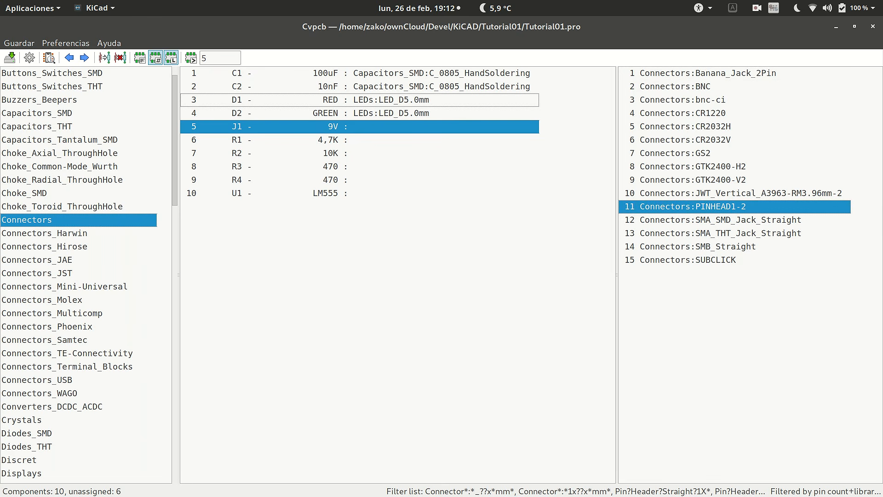
{"action": "left_click", "coordinate": [49, 58]}
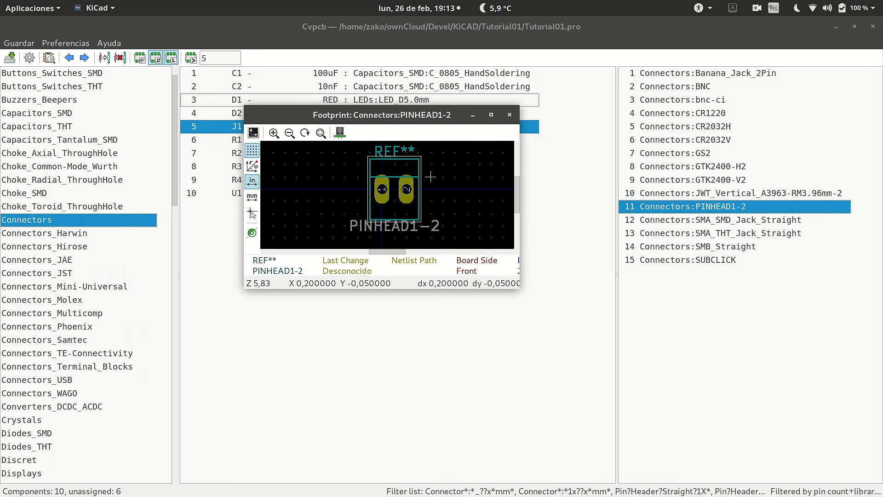
{"action": "left_click", "coordinate": [509, 114]}
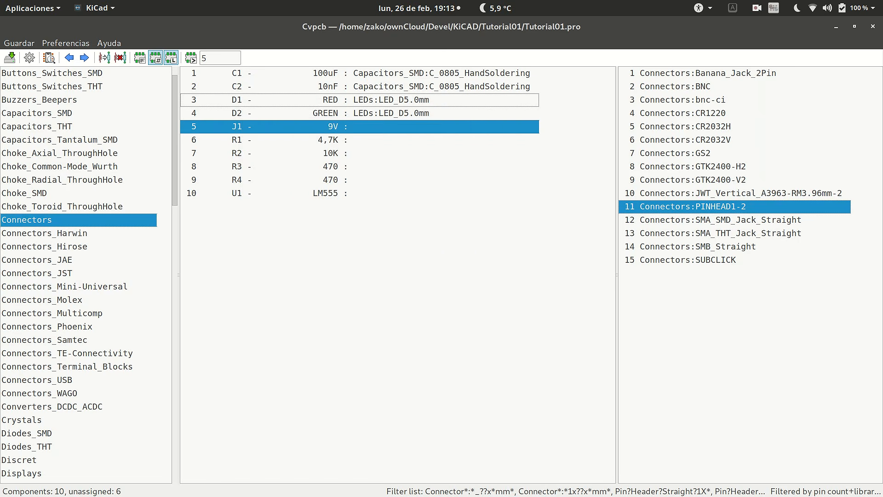
{"action": "double_click", "coordinate": [720, 207]}
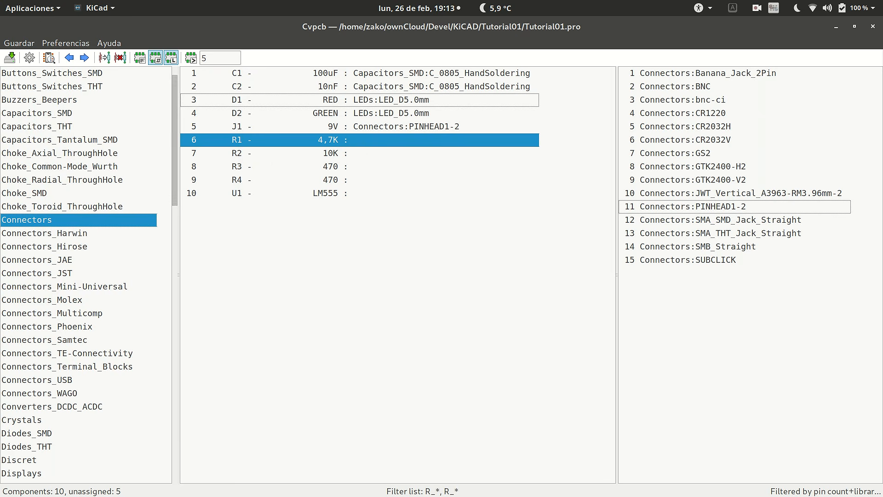
Assign the R_0805_HandSoldering footprint from the Resistors_SMD library to resistors R1, R2, R3 and R4.
{"action": "left_click_drag", "start_coordinate": [175, 138], "coordinate": [175, 383]}
{"action": "left_click", "coordinate": [35, 313]}
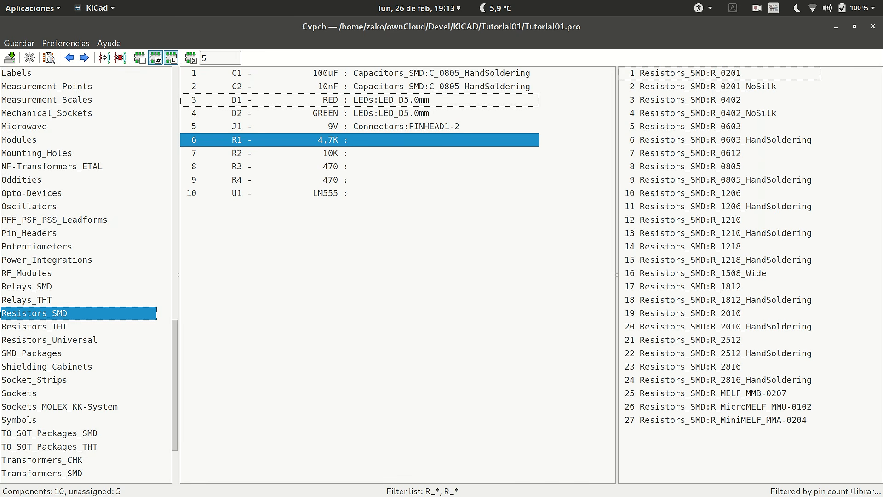
{"action": "double_click", "coordinate": [725, 180]}
{"action": "double_click", "coordinate": [725, 180]}
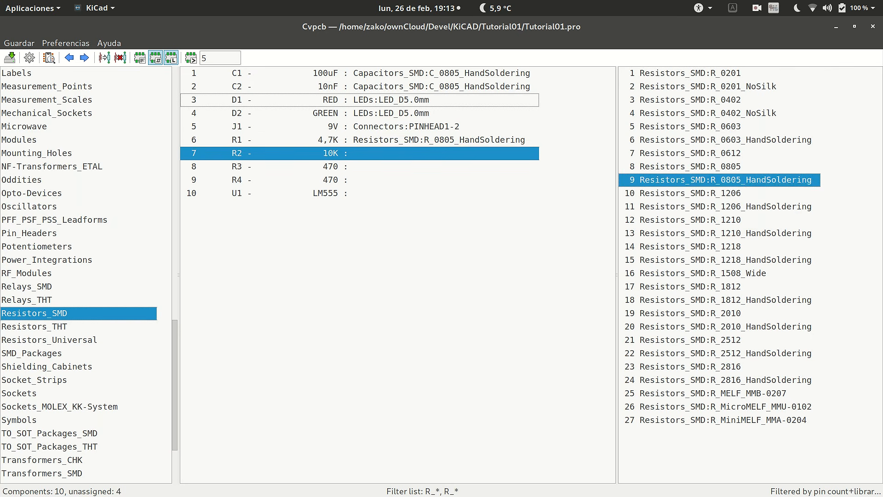
{"action": "double_click", "coordinate": [725, 179]}
{"action": "double_click", "coordinate": [725, 179]}
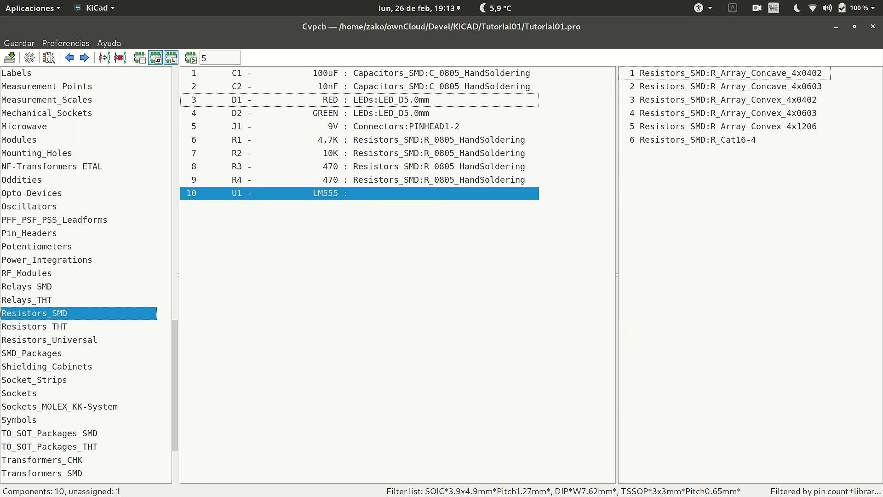
Preview the SO-8_5.3x6.2mm_Pitch1.27mm footprint from the Housings_SOIC library and assign it to the LM555 U1.
{"action": "left_click_drag", "start_coordinate": [174, 385], "coordinate": [175, 272]}
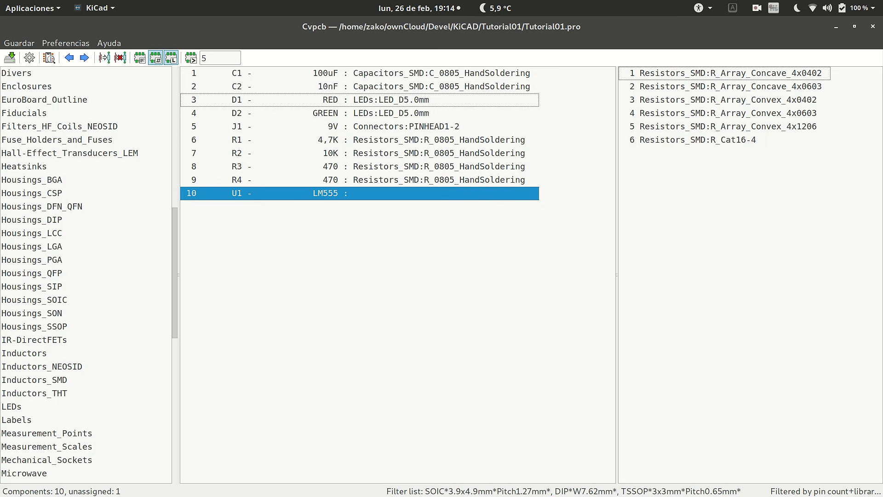
{"action": "left_click", "coordinate": [35, 300]}
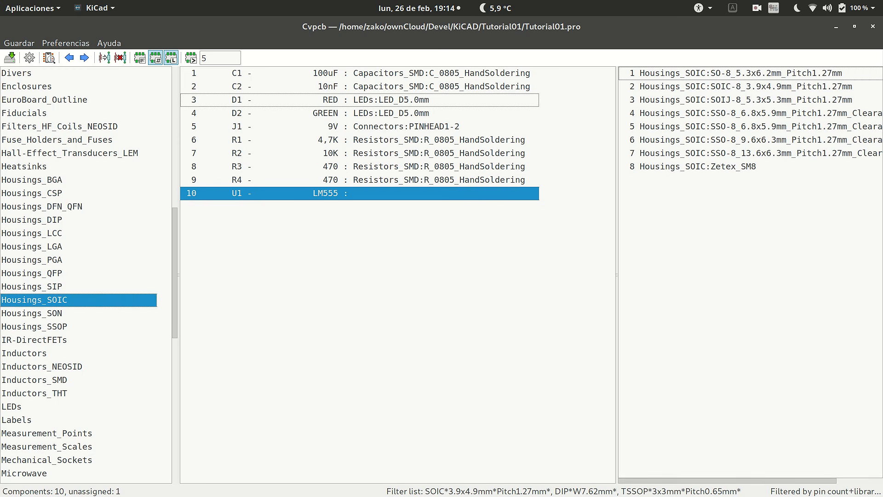
{"action": "left_click", "coordinate": [741, 73]}
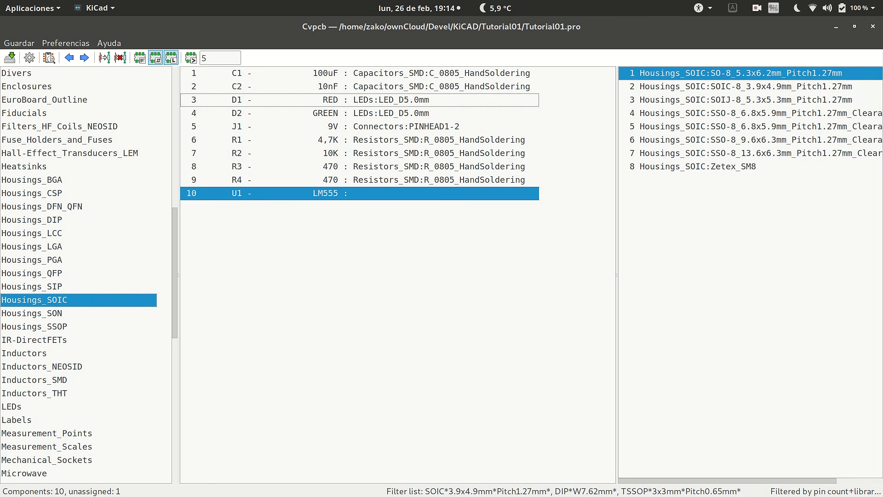
{"action": "left_click", "coordinate": [49, 58]}
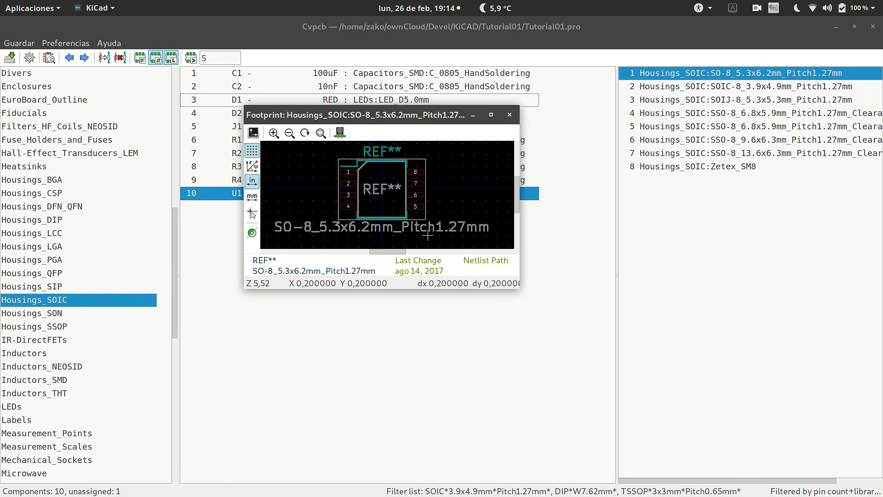
{"action": "left_click", "coordinate": [509, 115]}
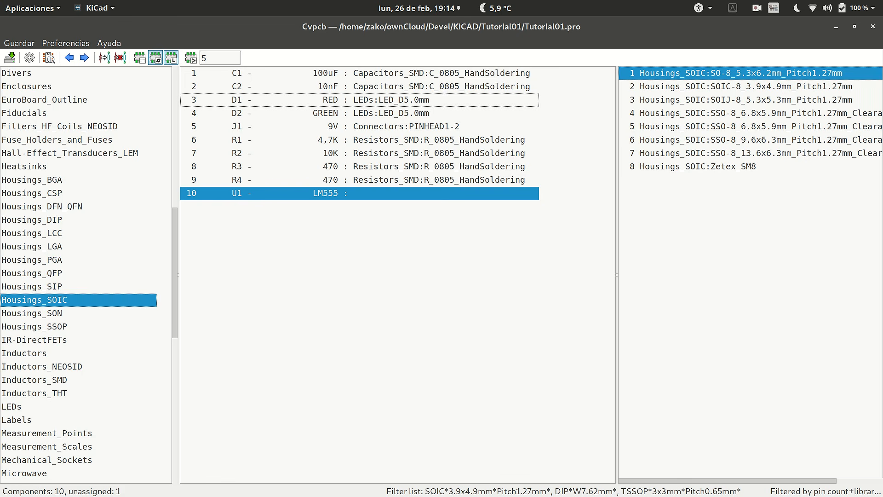
{"action": "key", "text": "Return"}
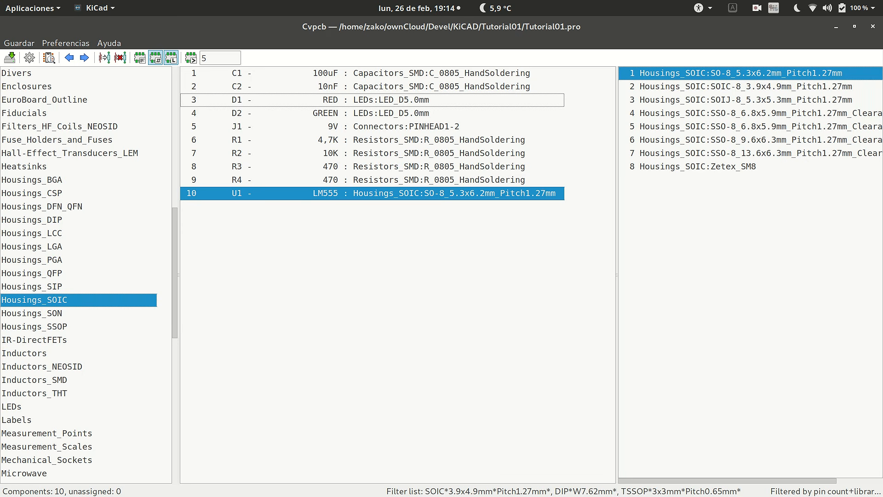
Save the footprint associations and close Cvpcb to return to the schematic in Eeschema.
{"action": "left_click", "coordinate": [10, 58]}
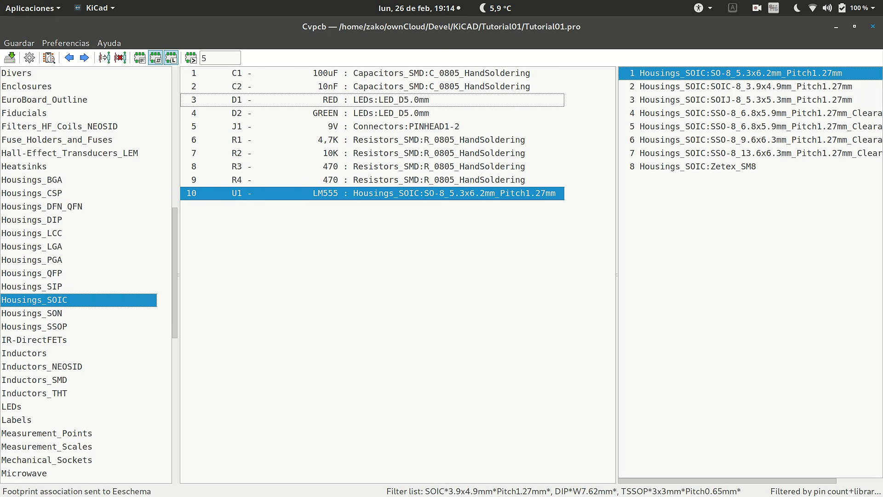
{"action": "left_click", "coordinate": [873, 27]}
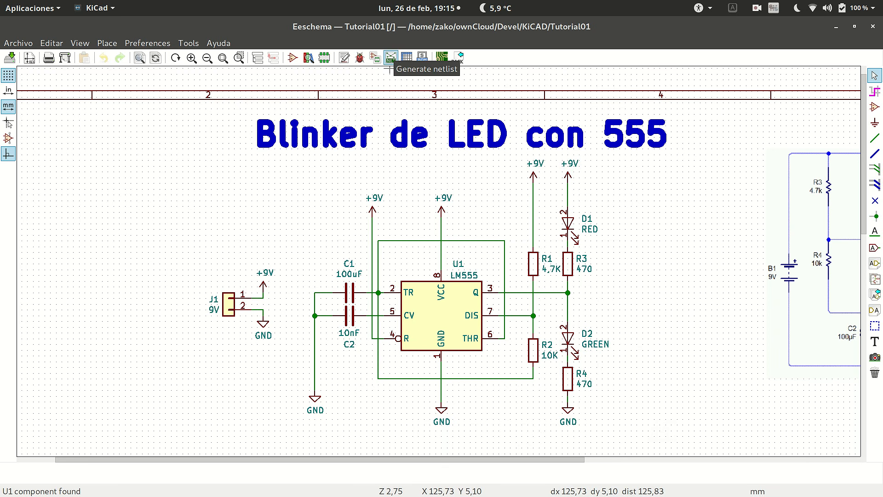
Generate the Pcbnew netlist in default format as Tutorial01.net in the Tutorial01 folder and save the schematic.
{"action": "left_click", "coordinate": [391, 57]}
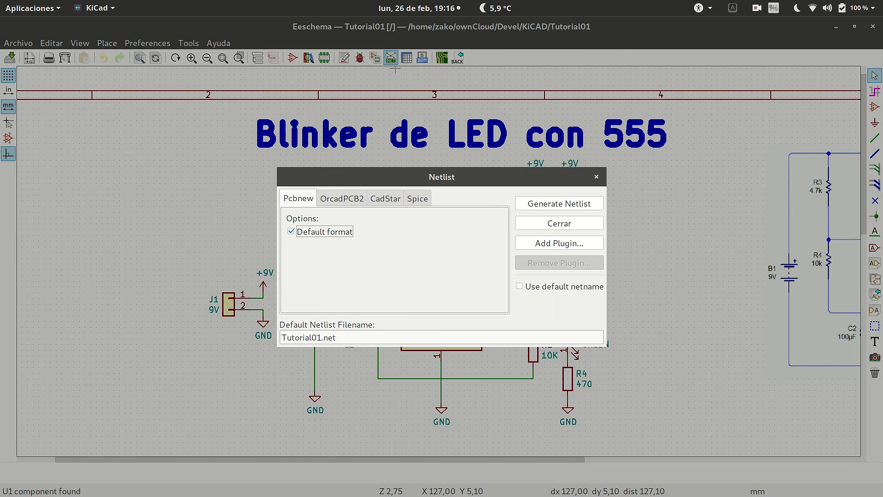
{"action": "left_click", "coordinate": [559, 203]}
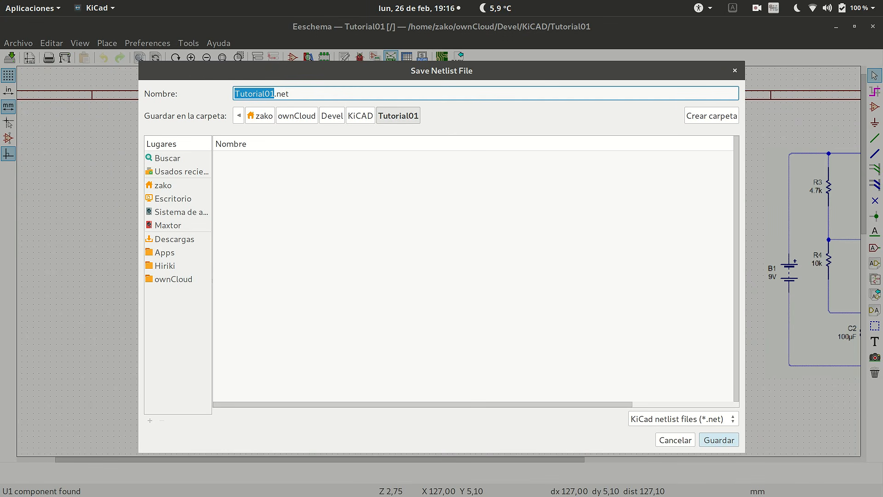
{"action": "left_click", "coordinate": [719, 439]}
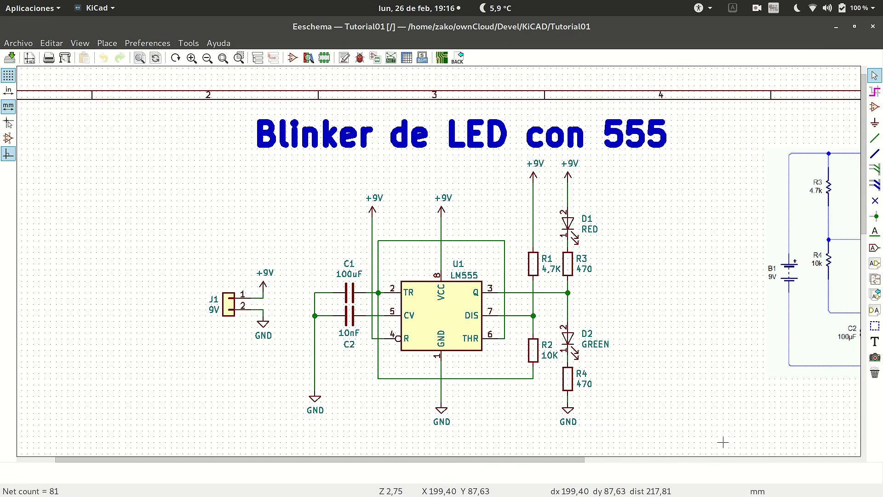
{"action": "left_click", "coordinate": [10, 57]}
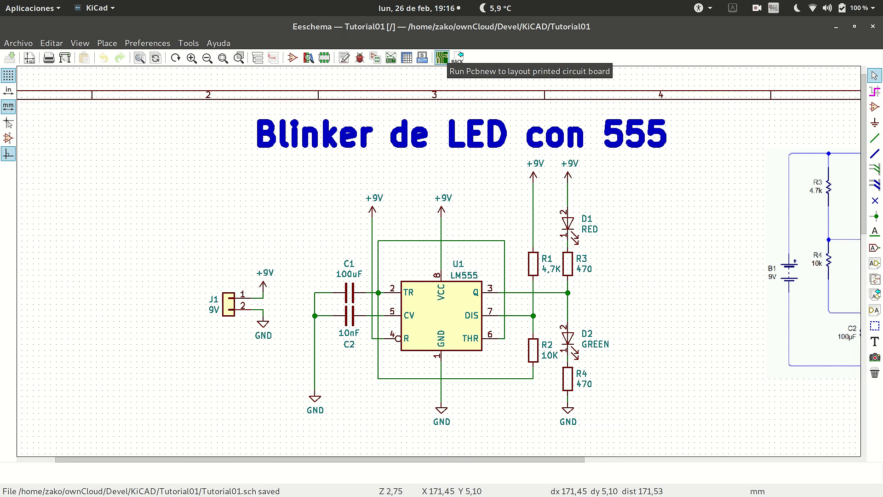
Switch to Pcbnew and read the Tutorial01.net netlist into the empty board, keeping the default import options.
{"action": "left_click", "coordinate": [441, 57]}
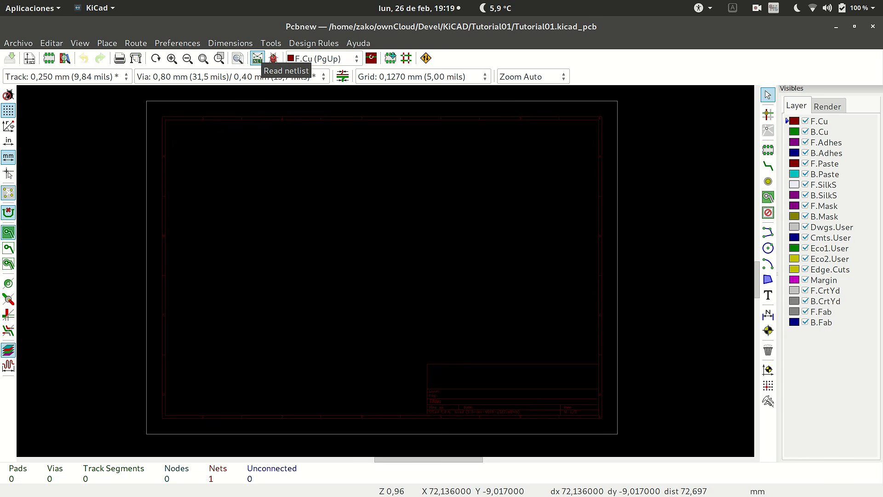
{"action": "left_click", "coordinate": [257, 58]}
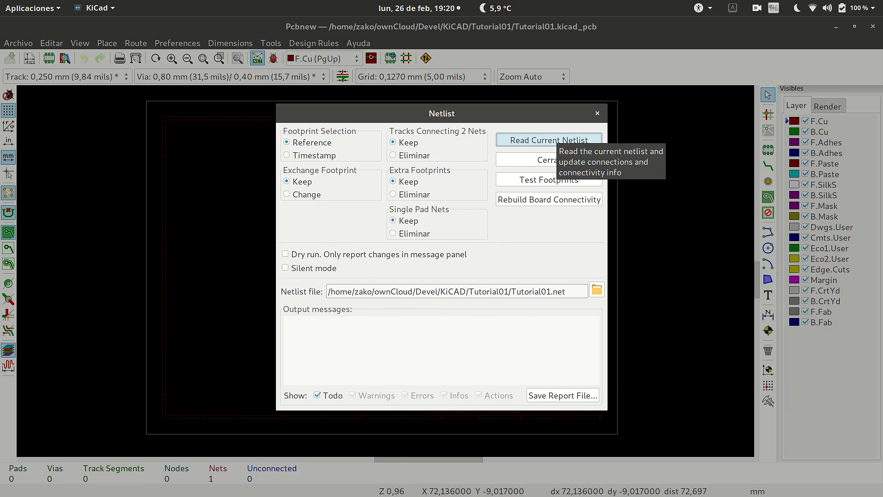
{"action": "left_click", "coordinate": [550, 140]}
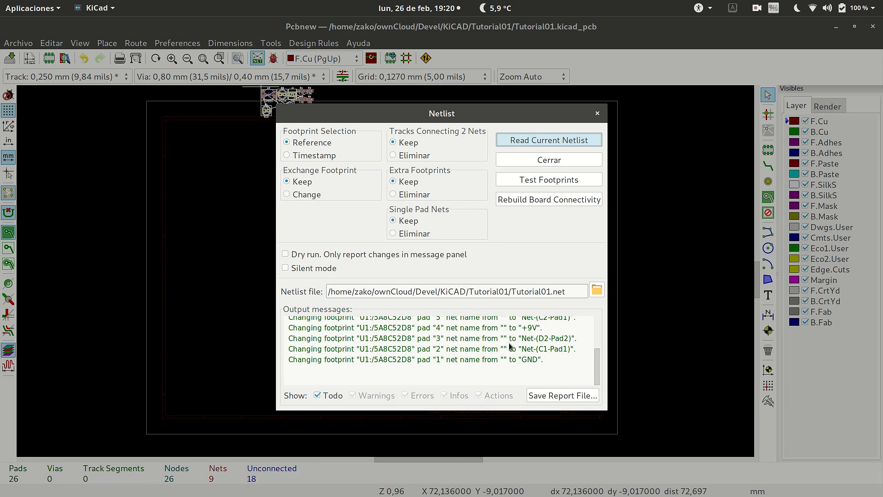
{"action": "scroll", "coordinate": [481, 340], "scroll_direction": "up", "scroll_amount": 4}
{"action": "scroll", "coordinate": [483, 332], "scroll_direction": "down", "scroll_amount": 5}
{"action": "left_click", "coordinate": [561, 158]}
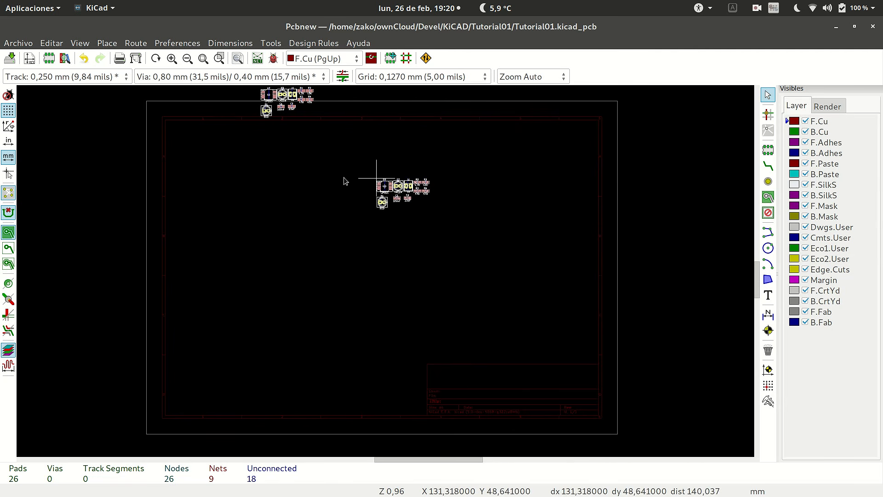
Place the group of imported footprints inside the upper part of the sheet, near X 126 mm, Y 28 mm.
{"action": "scroll", "coordinate": [356, 148], "scroll_direction": "up", "scroll_amount": 3}
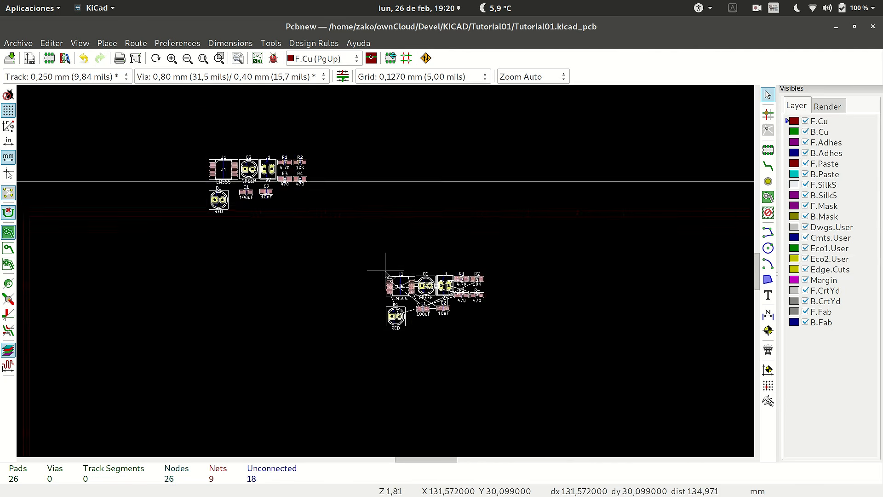
{"action": "scroll", "coordinate": [353, 251], "scroll_direction": "down", "scroll_amount": 2}
{"action": "scroll", "coordinate": [385, 271], "scroll_direction": "up", "scroll_amount": 2}
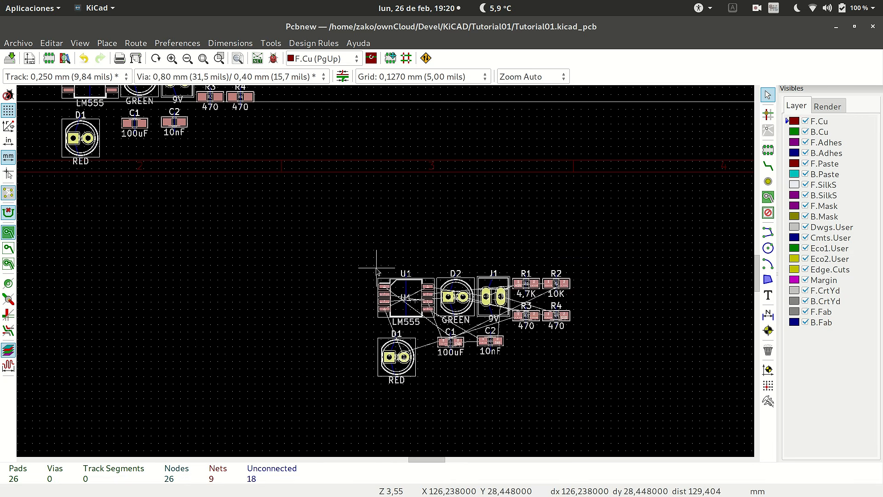
{"action": "left_click", "coordinate": [382, 266]}
{"action": "scroll", "coordinate": [384, 270], "scroll_direction": "up", "scroll_amount": 3}
{"action": "scroll", "coordinate": [386, 272], "scroll_direction": "down", "scroll_amount": 4}
{"action": "scroll", "coordinate": [386, 274], "scroll_direction": "up", "scroll_amount": 4}
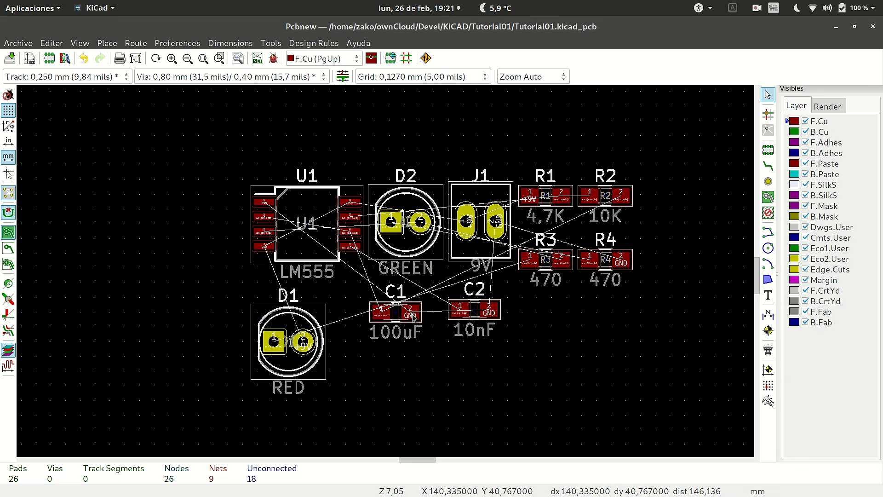
Pick up the U1 footprint, rotate it four times and place it up and to the left, clear of D2.
{"action": "left_click", "coordinate": [308, 201]}
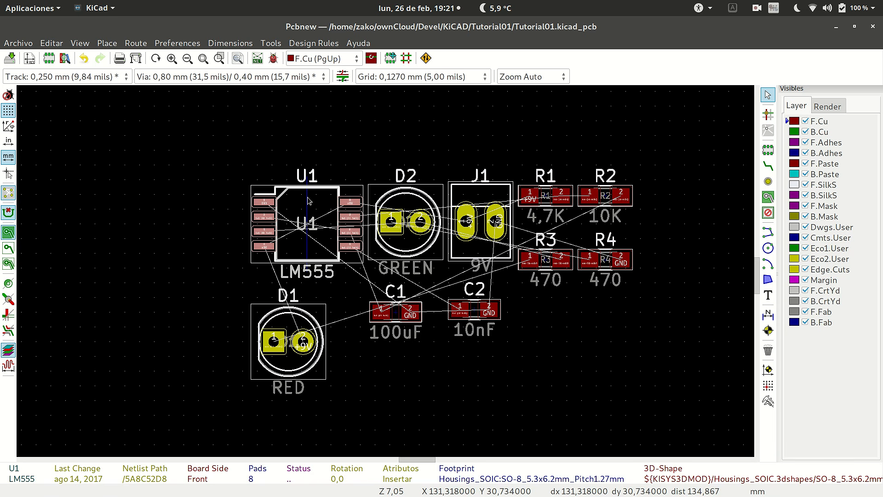
{"action": "key", "text": "m"}
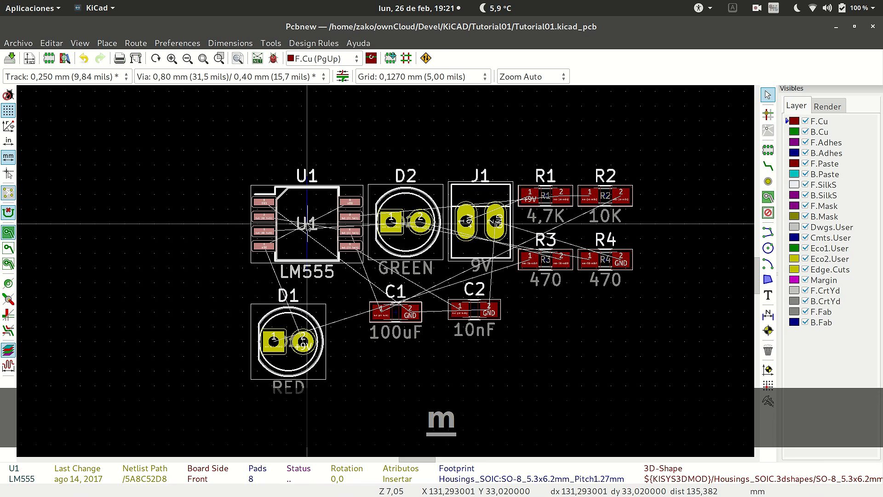
{"action": "key", "text": "r"}
{"action": "key", "text": "r"}
{"action": "key", "text": "r"}
{"action": "key", "text": "r"}
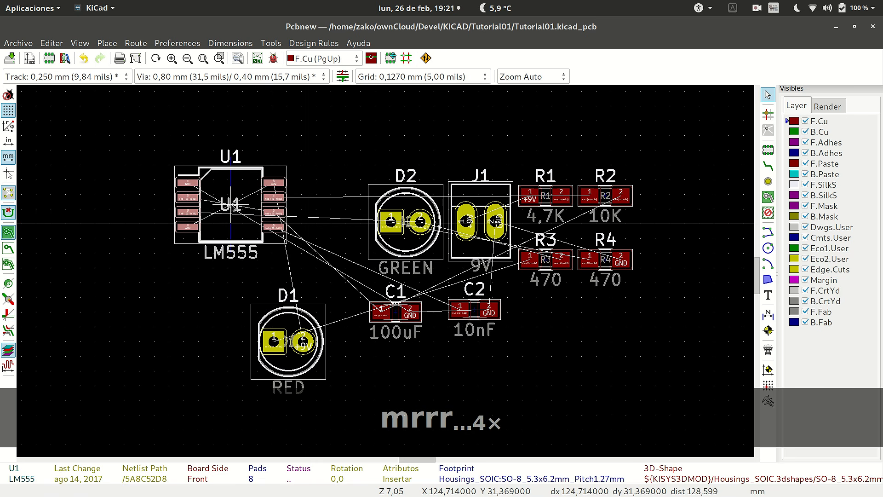
{"action": "left_click", "coordinate": [233, 208]}
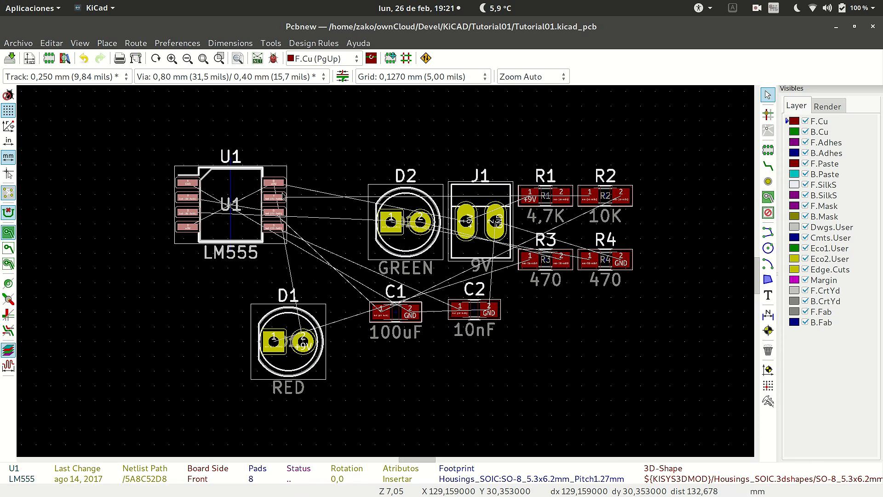
Move the U1 footprint farther left, away from D1 and the rest of the components.
{"action": "scroll", "coordinate": [314, 195], "scroll_direction": "down", "scroll_amount": 3}
{"action": "scroll", "coordinate": [390, 298], "scroll_direction": "up", "scroll_amount": 3}
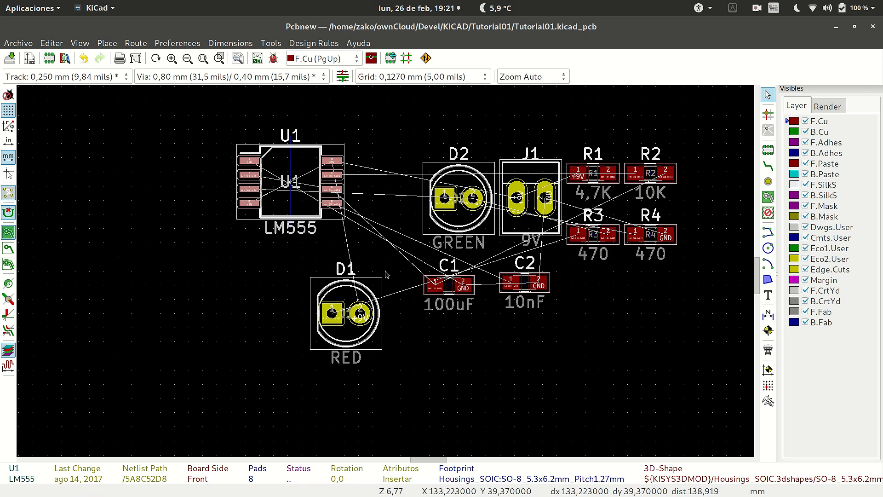
{"action": "scroll", "coordinate": [387, 274], "scroll_direction": "down", "scroll_amount": 1}
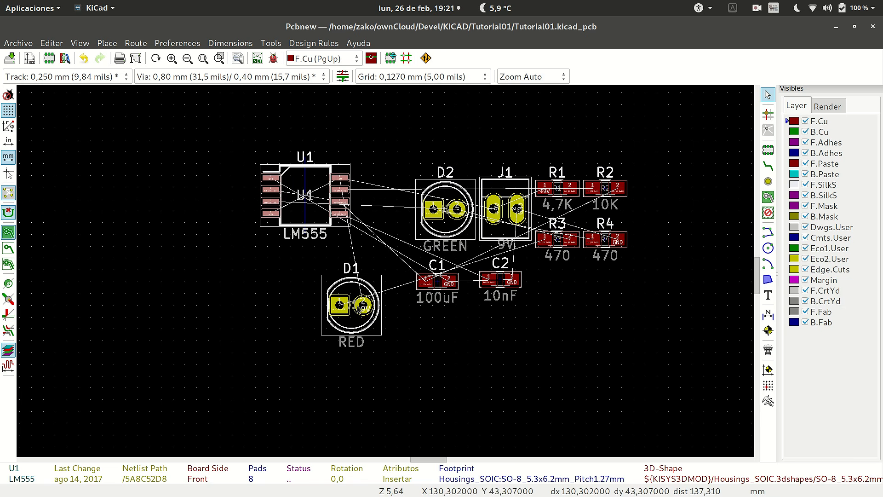
{"action": "key", "text": "m"}
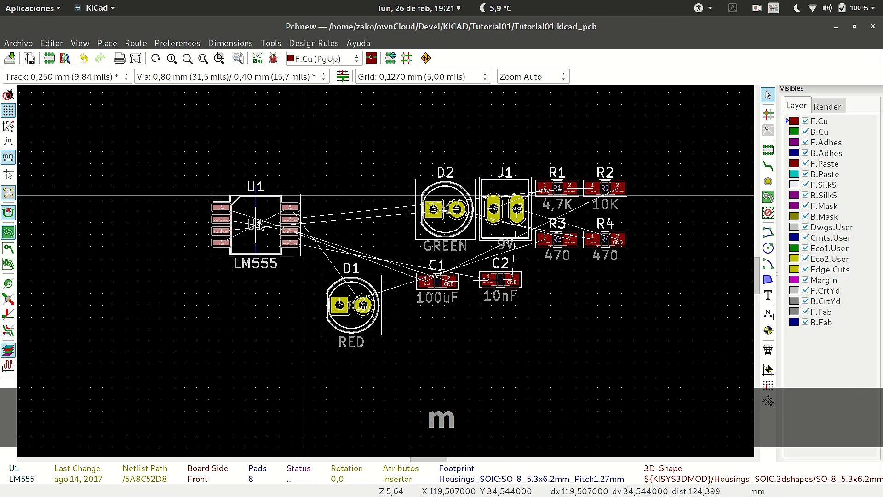
{"action": "left_click", "coordinate": [275, 210]}
Move LEDs D1 and D2 side by side above the other footprints, with D2 to the left of D1.
{"action": "left_click", "coordinate": [348, 291]}
{"action": "key", "text": "m"}
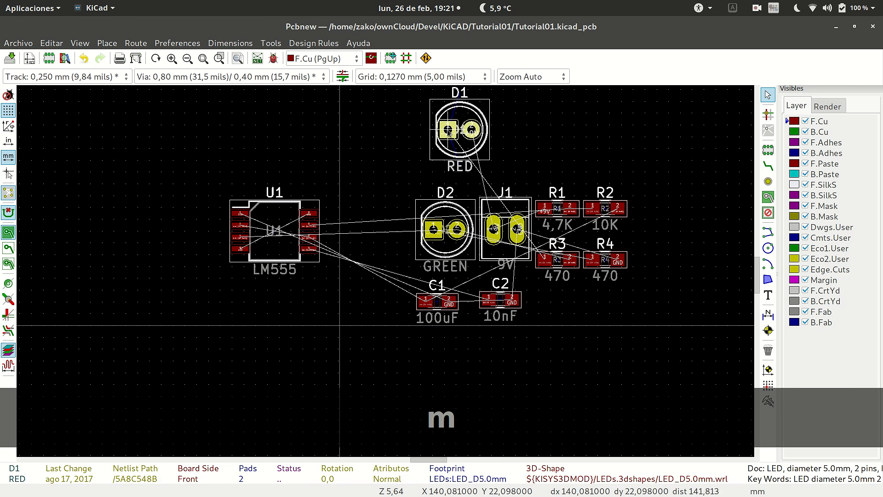
{"action": "left_click", "coordinate": [448, 130]}
{"action": "left_click", "coordinate": [449, 213]}
{"action": "key", "text": "m"}
{"action": "left_click", "coordinate": [368, 127]}
Move the 9V connector J1 to the left of U1.
{"action": "left_click", "coordinate": [495, 245]}
{"action": "key", "text": "m"}
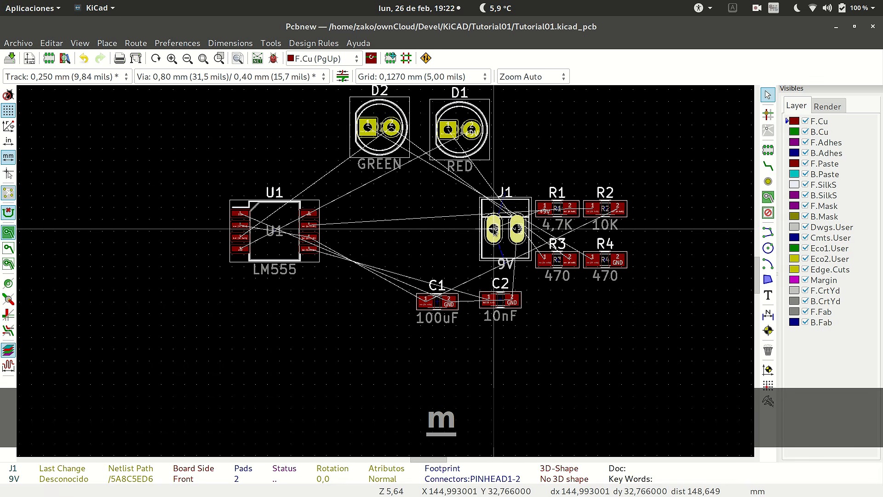
{"action": "left_click", "coordinate": [151, 224]}
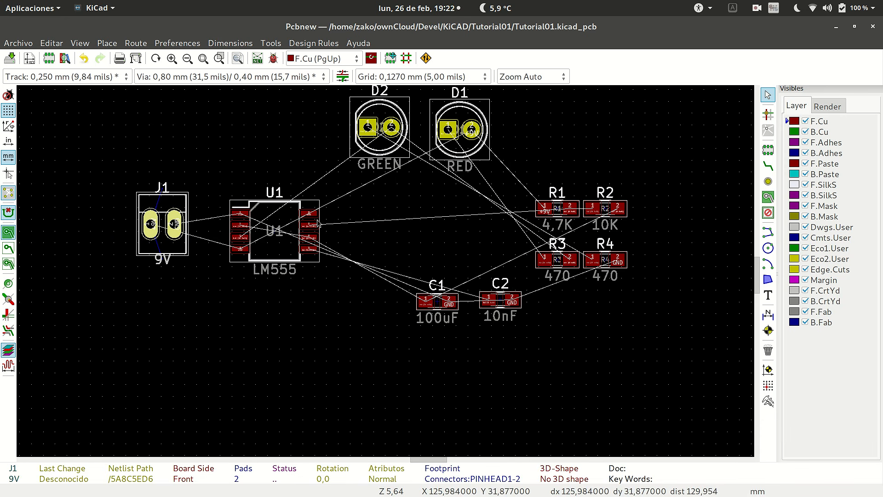
Switch to the Eeschema schematic to examine how the components connect around U1, and return to the board in Pcbnew.
{"action": "key", "text": "alt+Tab"}
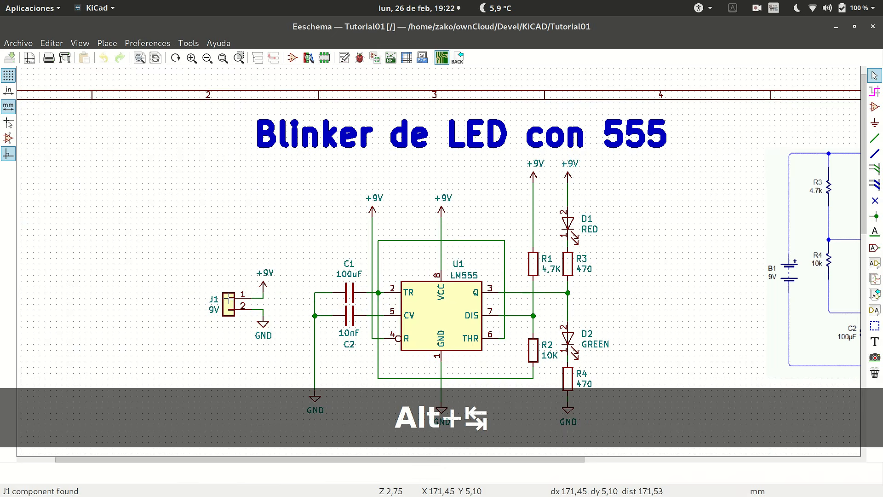
{"action": "scroll", "coordinate": [841, 336], "scroll_direction": "down", "scroll_amount": 3}
{"action": "scroll", "coordinate": [446, 305], "scroll_direction": "up", "scroll_amount": 3}
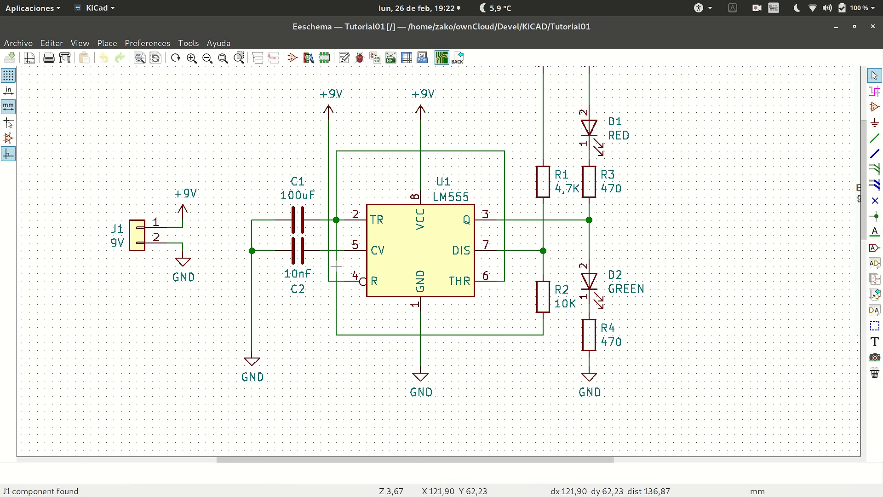
{"action": "key", "text": "alt+Tab"}
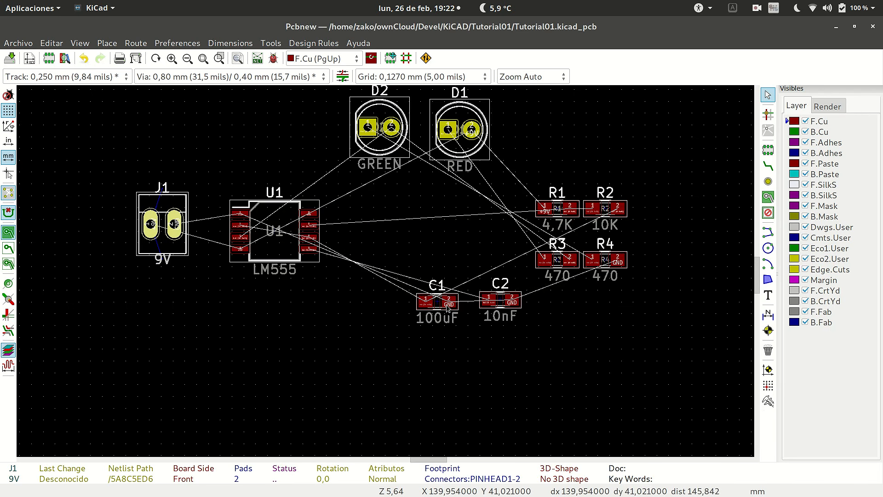
Move capacitor C1 above the gap between connector J1 and U1.
{"action": "left_click", "coordinate": [439, 308]}
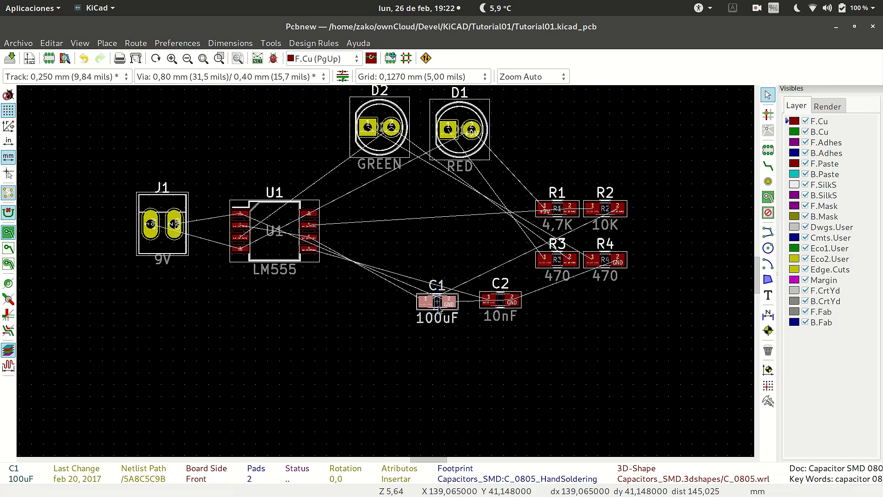
{"action": "key", "text": "m"}
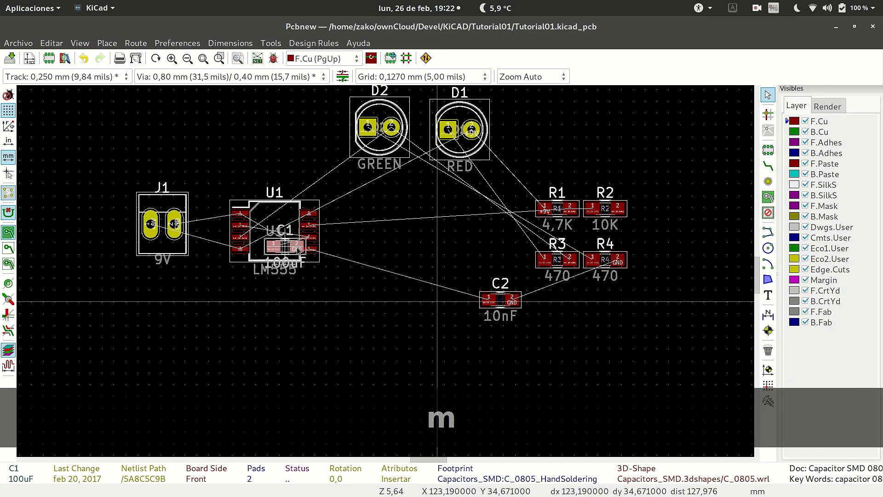
{"action": "scroll", "coordinate": [298, 250], "scroll_direction": "up", "scroll_amount": 5}
{"action": "scroll", "coordinate": [386, 271], "scroll_direction": "down", "scroll_amount": 5}
{"action": "scroll", "coordinate": [387, 271], "scroll_direction": "up", "scroll_amount": 2}
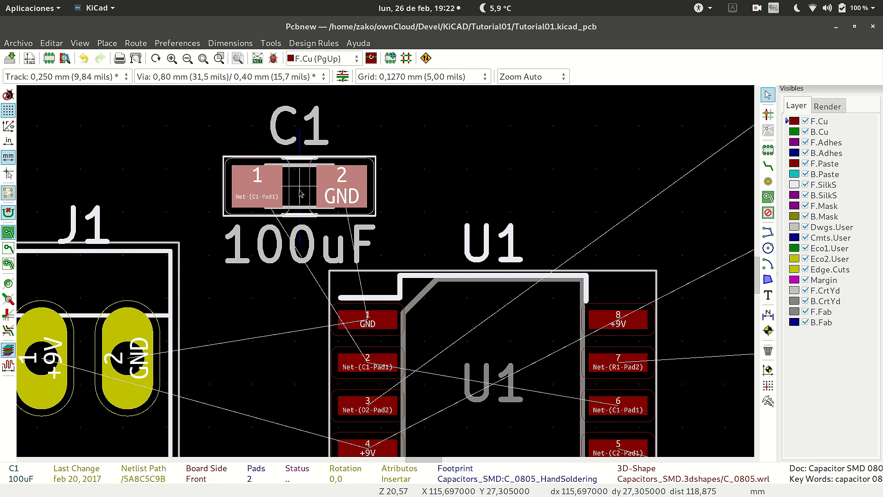
{"action": "scroll", "coordinate": [517, 261], "scroll_direction": "down", "scroll_amount": 5}
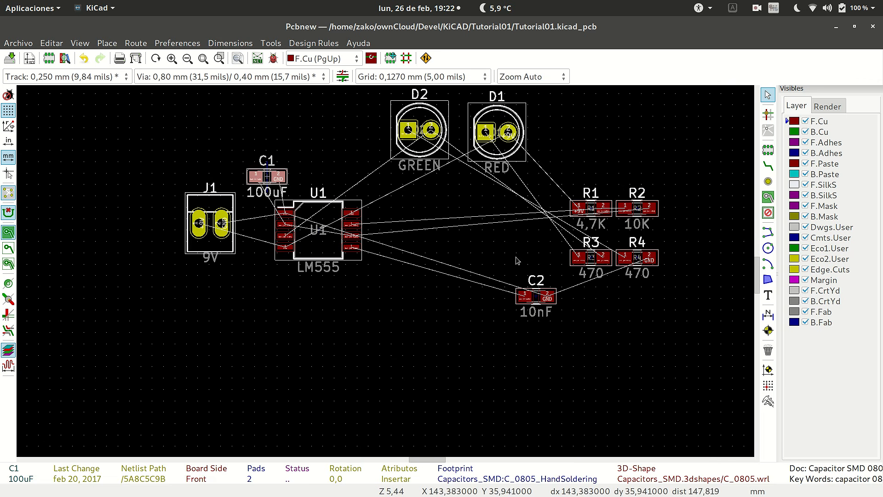
Move capacitor C2 to the right of U1 and rotate it 90 degrees so its pad 1 lines up with U1's pad 5.
{"action": "left_click", "coordinate": [538, 297]}
{"action": "key", "text": "m"}
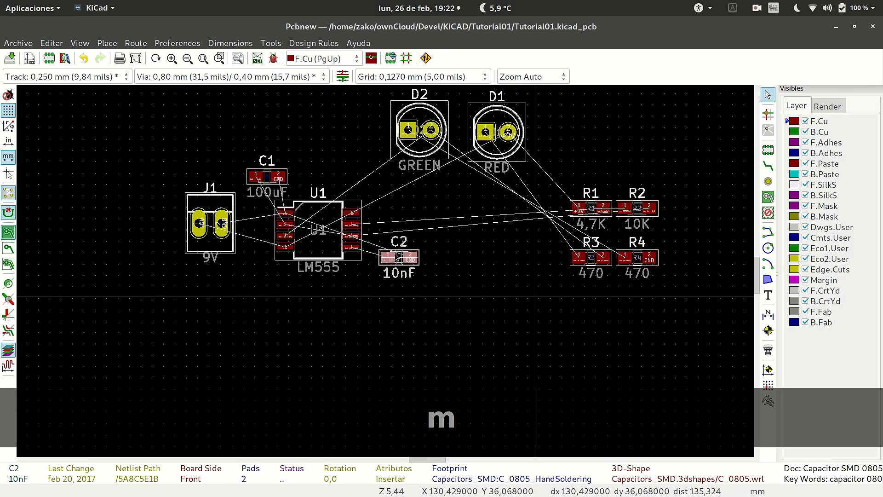
{"action": "scroll", "coordinate": [390, 226], "scroll_direction": "up", "scroll_amount": 5}
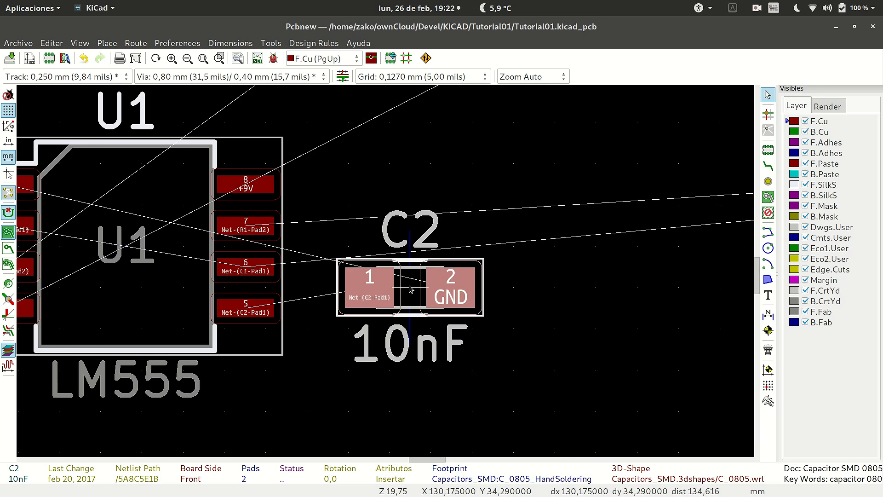
{"action": "key", "text": "r"}
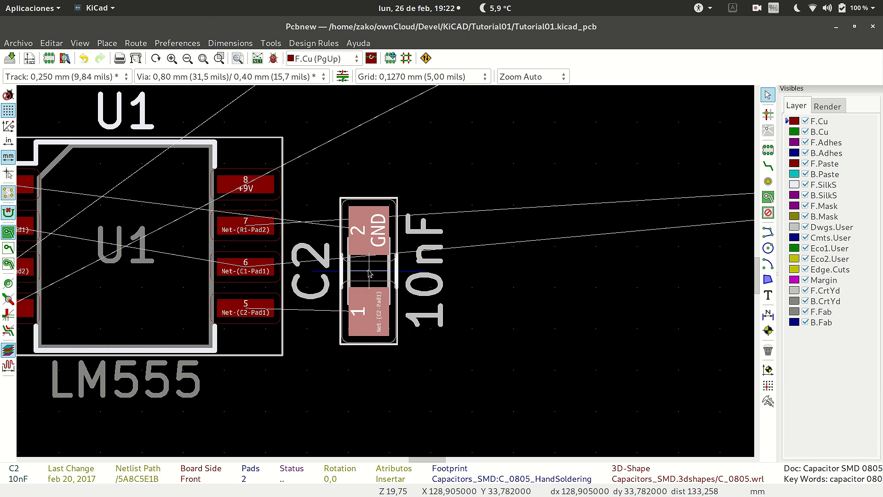
{"action": "scroll", "coordinate": [371, 274], "scroll_direction": "down", "scroll_amount": 3}
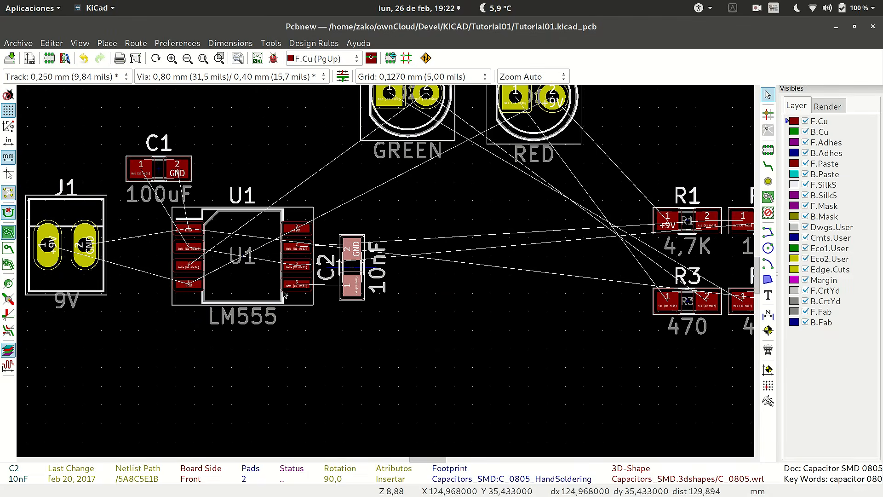
{"action": "scroll", "coordinate": [370, 274], "scroll_direction": "up", "scroll_amount": 3}
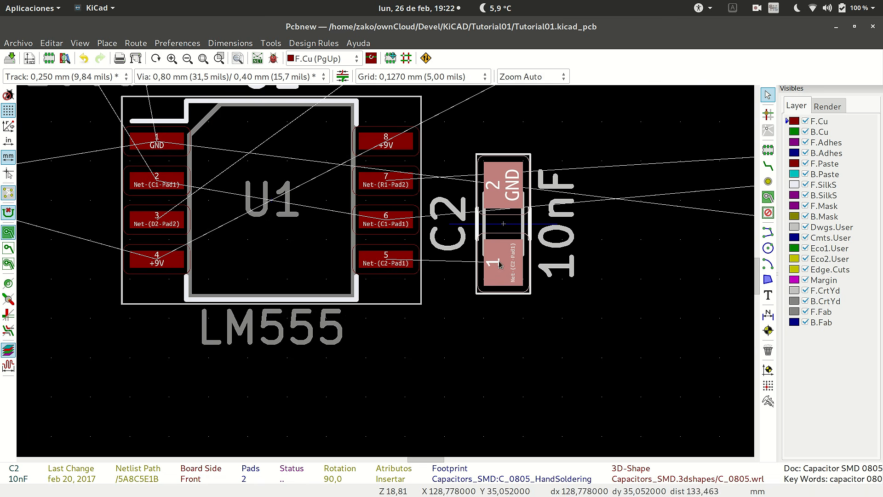
{"action": "scroll", "coordinate": [471, 269], "scroll_direction": "down", "scroll_amount": 3}
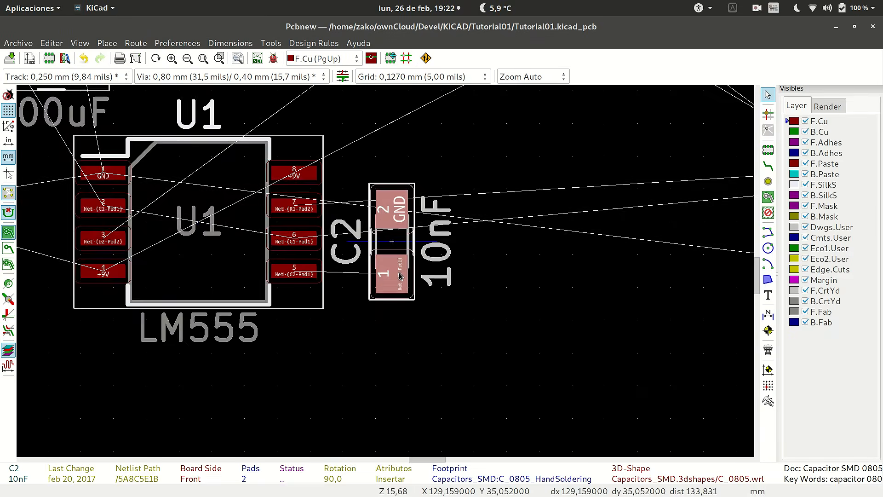
{"action": "scroll", "coordinate": [385, 274], "scroll_direction": "up", "scroll_amount": 2}
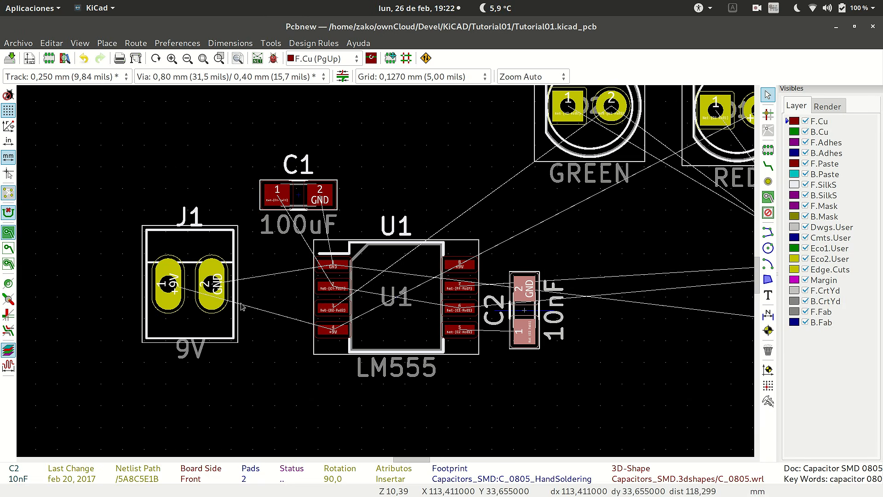
Move connector J1 slightly farther left of U1 and rotate it 90 degrees so its GND pad is above the +9V pad.
{"action": "left_click", "coordinate": [199, 319]}
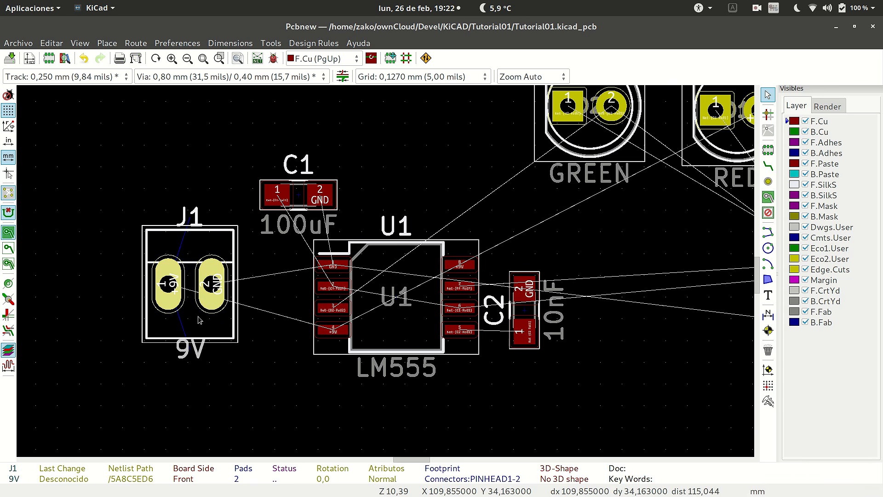
{"action": "key", "text": "m"}
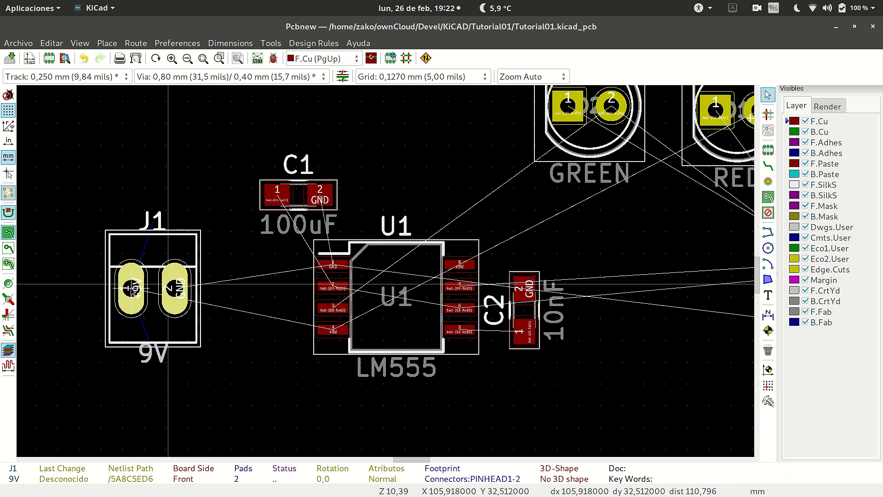
{"action": "key", "text": "r"}
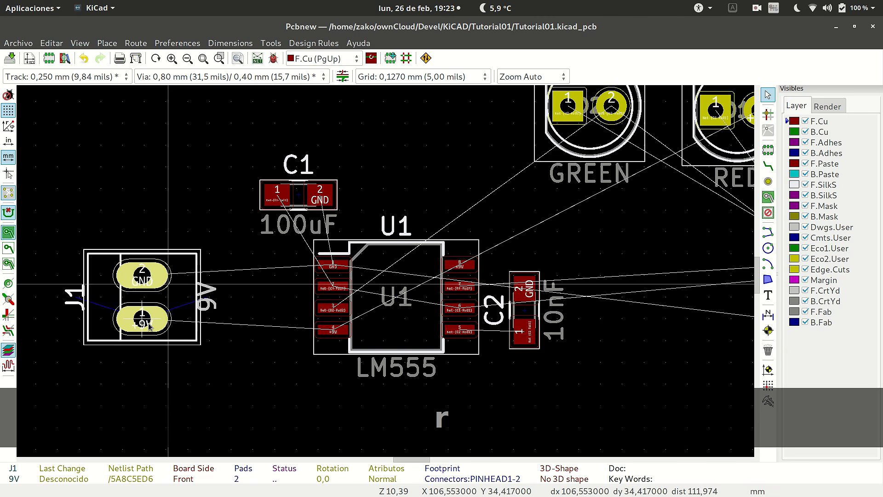
{"action": "left_click", "coordinate": [151, 319]}
Move capacitor C1 between J1 and U1, rotated 90 degrees with its GND pad on top.
{"action": "left_click", "coordinate": [276, 205]}
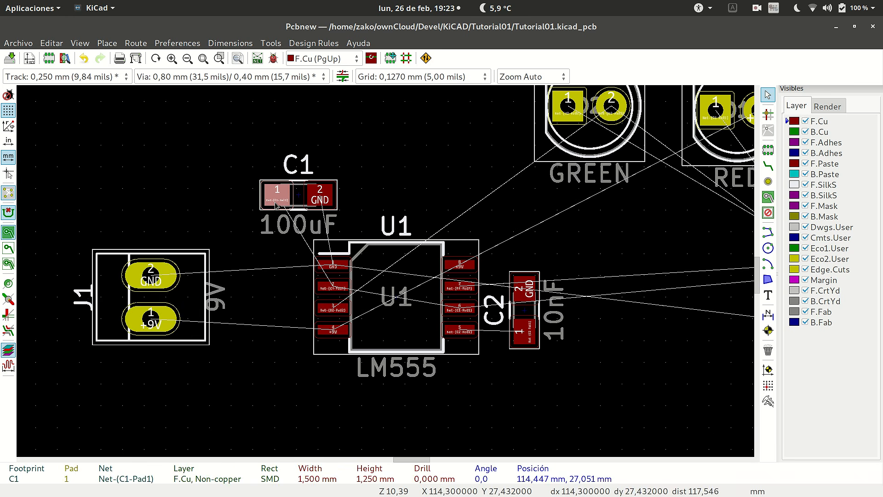
{"action": "key", "text": "m"}
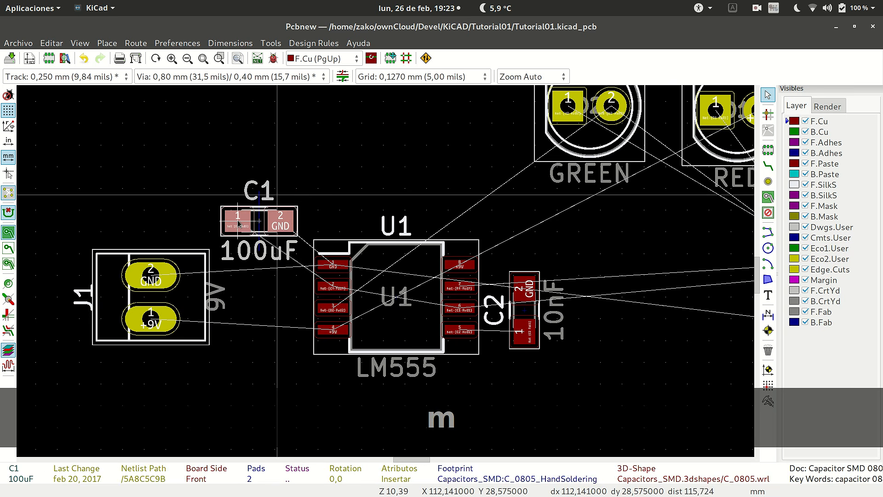
{"action": "key", "text": "r"}
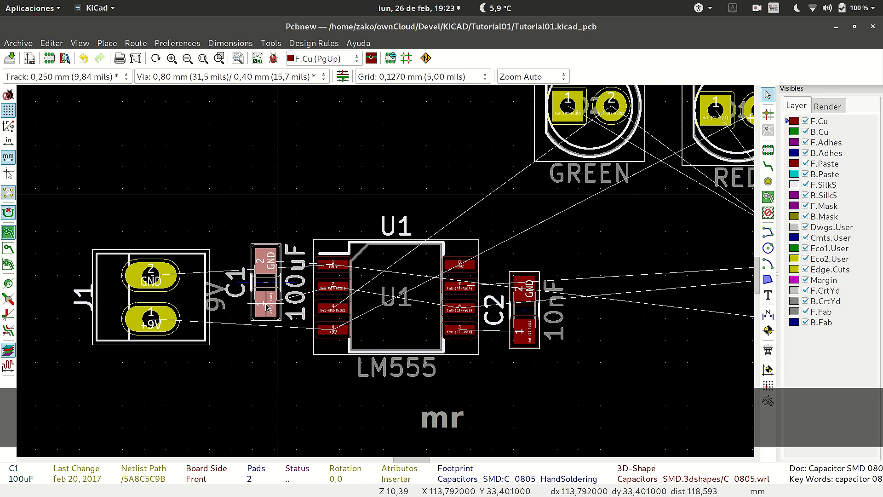
{"action": "left_click", "coordinate": [272, 307]}
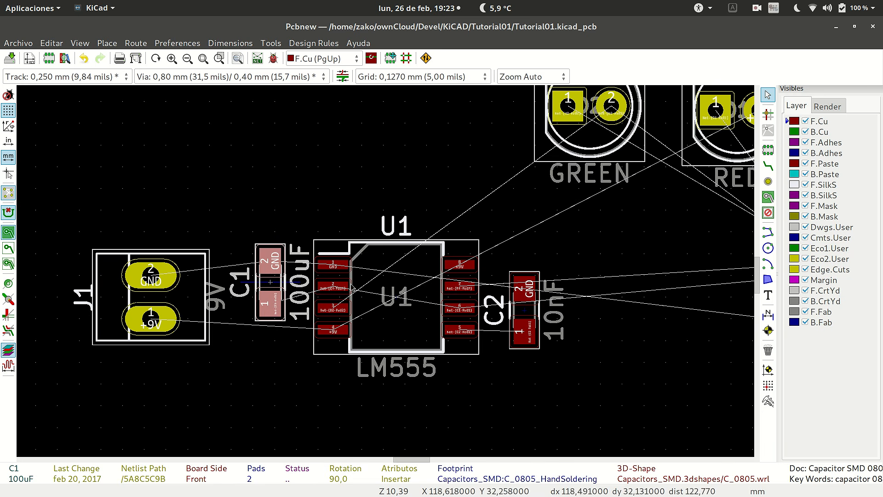
Switch to the Eeschema schematic to examine how the resistors and LEDs connect to U1, and return to the board in Pcbnew.
{"action": "scroll", "coordinate": [359, 297], "scroll_direction": "down", "scroll_amount": 4}
{"action": "scroll", "coordinate": [385, 271], "scroll_direction": "up", "scroll_amount": 3}
{"action": "scroll", "coordinate": [385, 275], "scroll_direction": "down", "scroll_amount": 2}
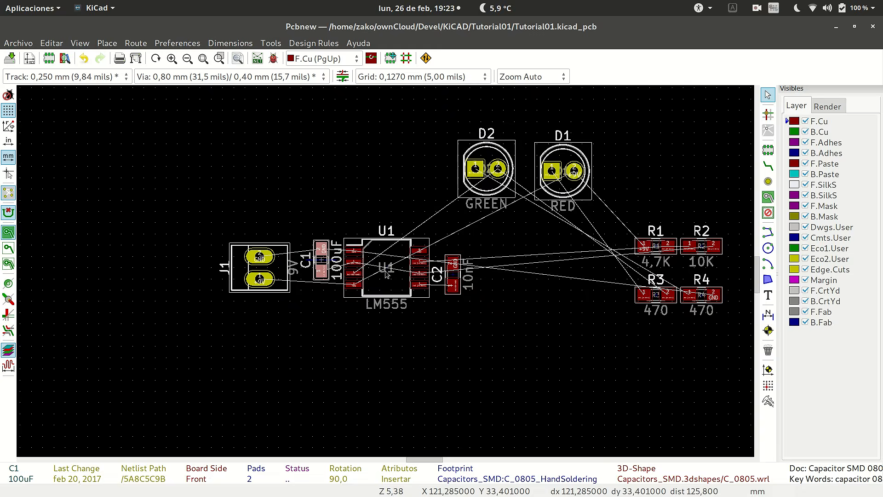
{"action": "scroll", "coordinate": [386, 274], "scroll_direction": "up", "scroll_amount": 1}
{"action": "key", "text": "alt+Tab"}
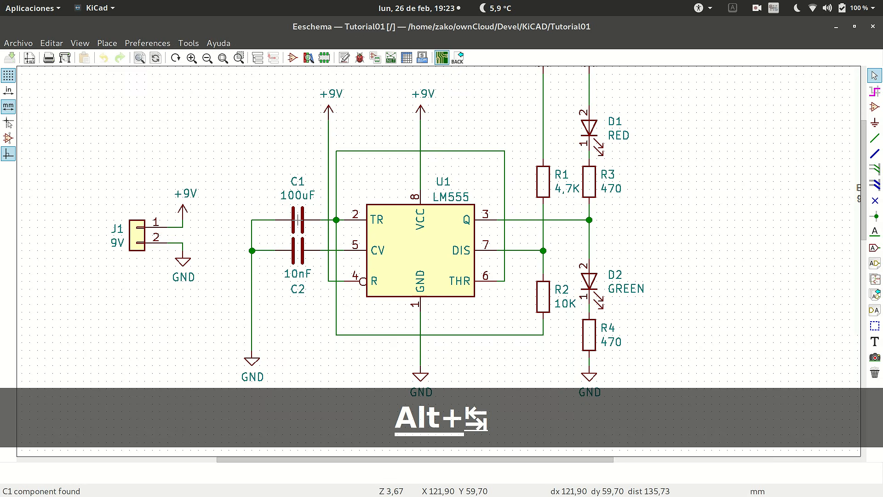
{"action": "scroll", "coordinate": [474, 235], "scroll_direction": "down", "scroll_amount": 2}
{"action": "scroll", "coordinate": [435, 258], "scroll_direction": "up", "scroll_amount": 1}
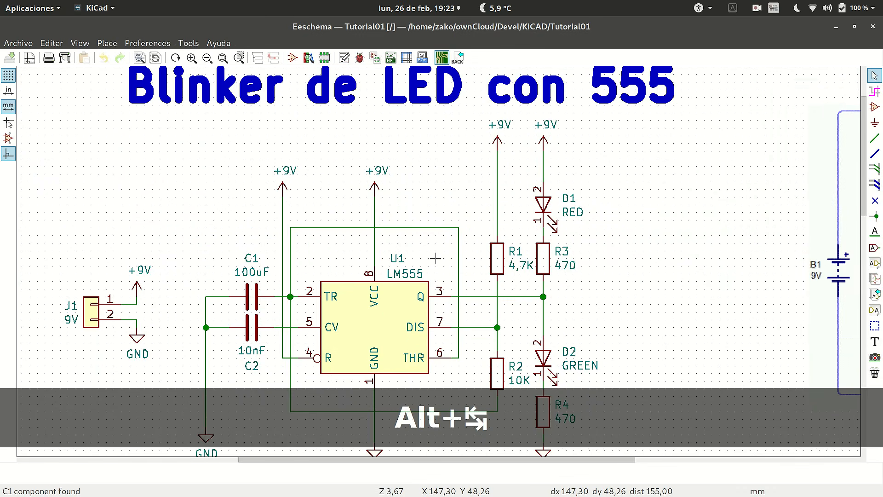
{"action": "scroll", "coordinate": [435, 258], "scroll_direction": "up", "scroll_amount": 1}
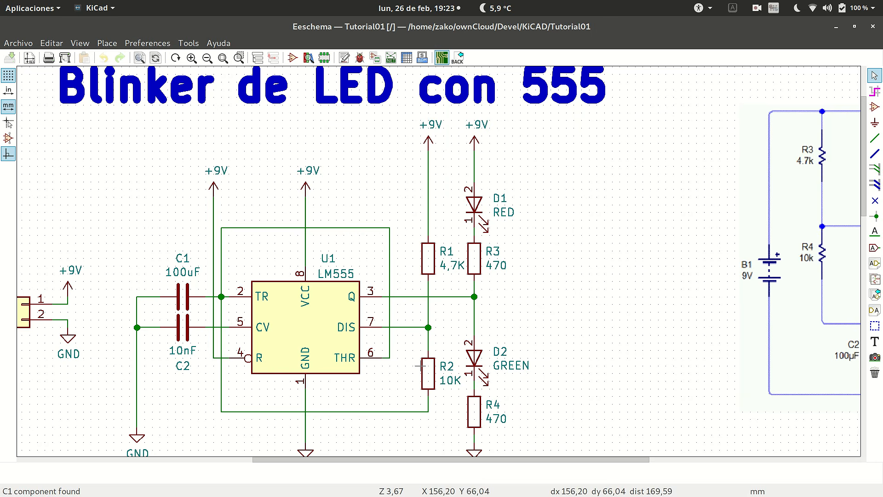
{"action": "key", "text": "alt+Tab"}
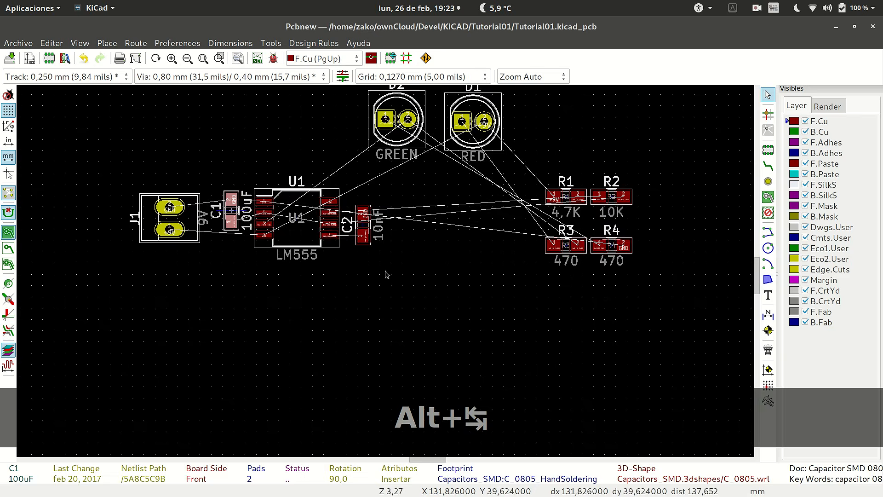
Move resistor R1 to the upper right of U1, directly above C2.
{"action": "left_click", "coordinate": [543, 255]}
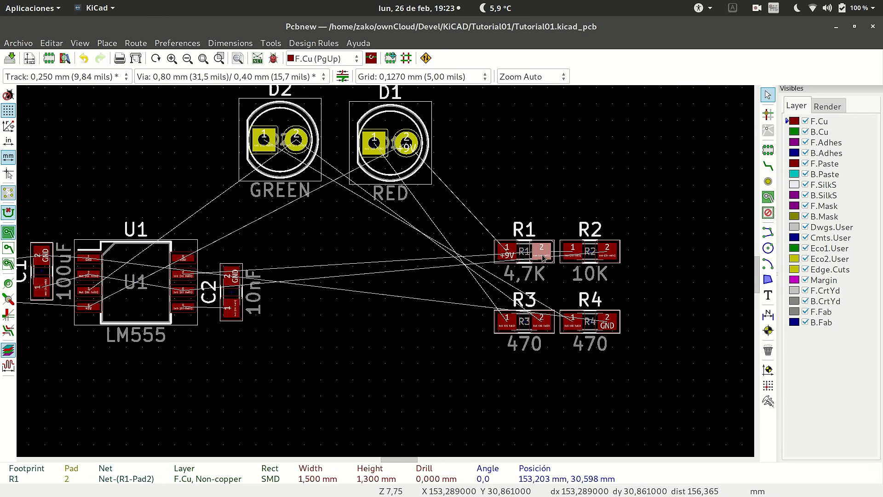
{"action": "key", "text": "m"}
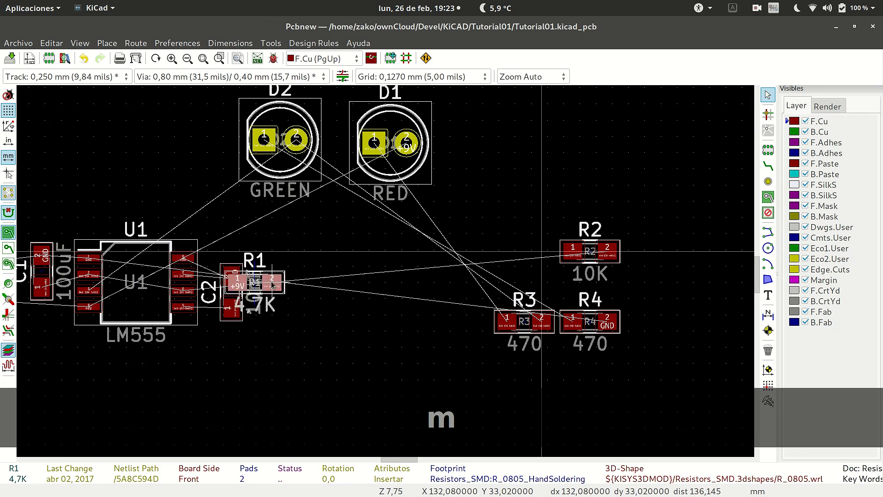
{"action": "scroll", "coordinate": [276, 282], "scroll_direction": "up", "scroll_amount": 2}
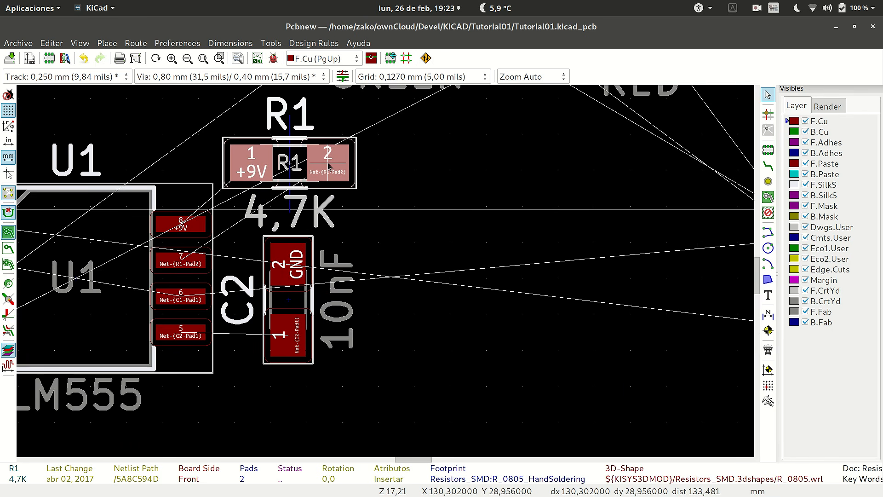
{"action": "left_click", "coordinate": [328, 166]}
{"action": "scroll", "coordinate": [328, 167], "scroll_direction": "down", "scroll_amount": 4}
{"action": "scroll", "coordinate": [385, 275], "scroll_direction": "up", "scroll_amount": 1}
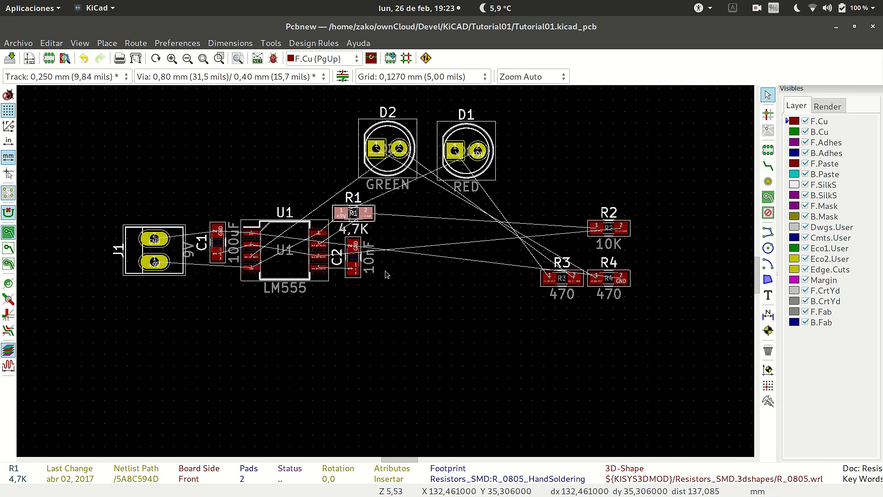
Move resistor R2 to the right of R1, in line with it.
{"action": "left_click", "coordinate": [619, 233]}
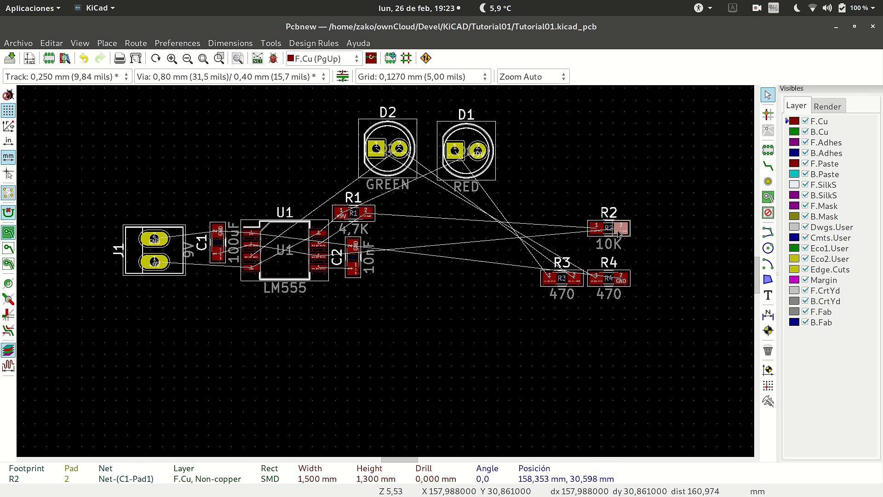
{"action": "key", "text": "m"}
{"action": "scroll", "coordinate": [422, 237], "scroll_direction": "up", "scroll_amount": 1}
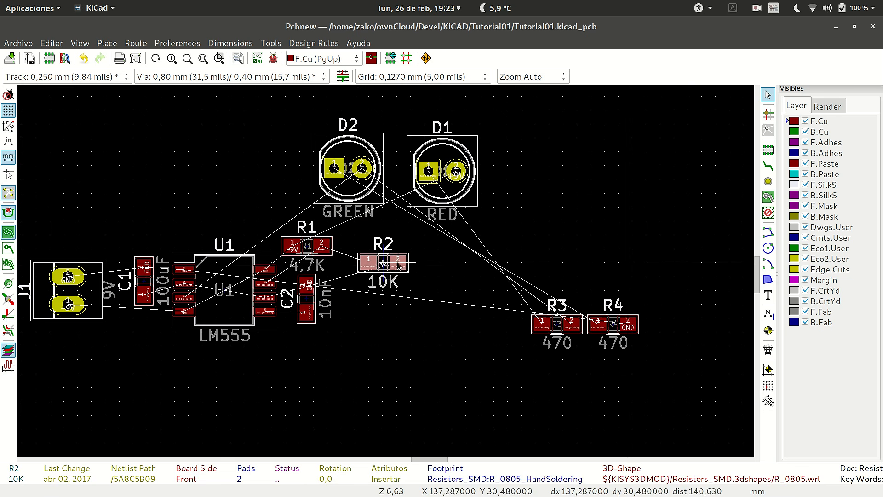
{"action": "left_click", "coordinate": [380, 249]}
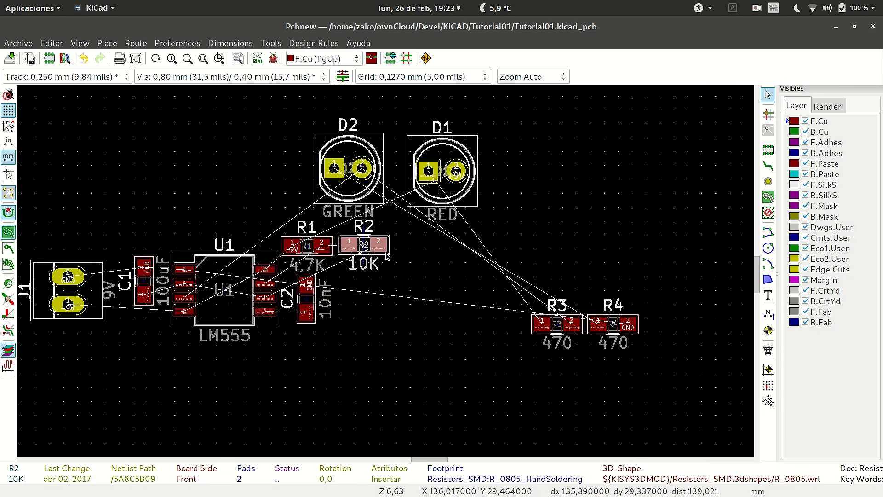
Rotate resistor R3 180 degrees and move it above U1, to the left of R1.
{"action": "left_click", "coordinate": [573, 330]}
{"action": "key", "text": "m"}
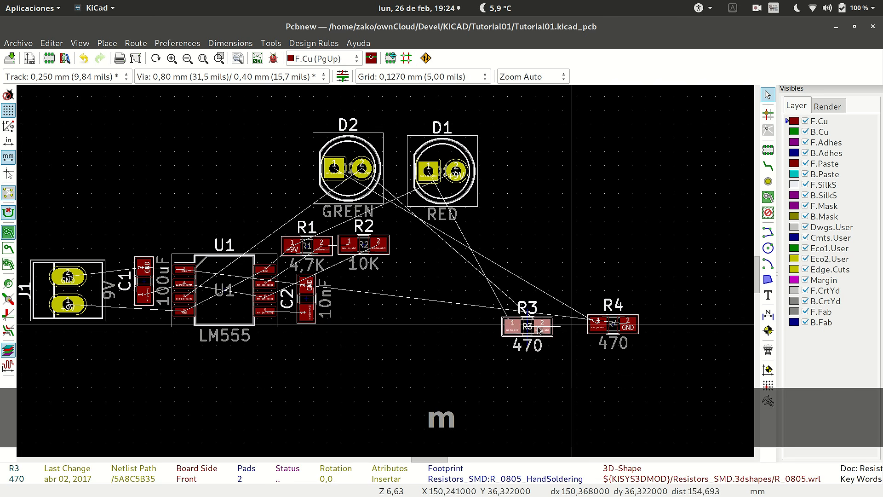
{"action": "key", "text": "r"}
{"action": "key", "text": "r"}
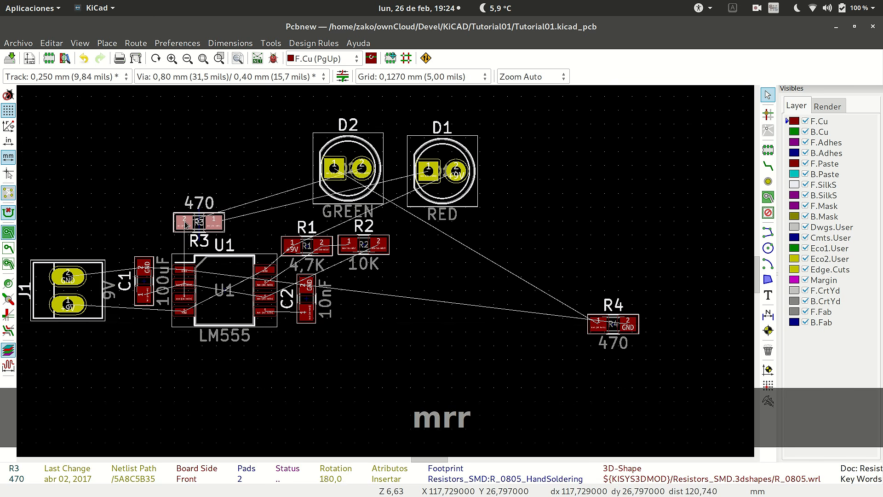
Switch to the Eeschema schematic to check how R3 and R4 connect to the LEDs, and return to the board in Pcbnew.
{"action": "key", "text": "alt+Tab"}
{"action": "scroll", "coordinate": [283, 220], "scroll_direction": "down", "scroll_amount": 1}
{"action": "scroll", "coordinate": [442, 258], "scroll_direction": "down", "scroll_amount": 2}
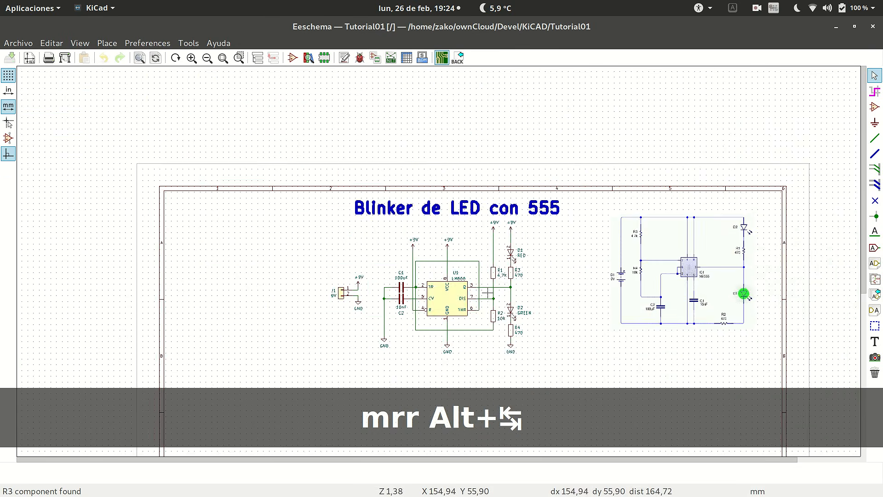
{"action": "scroll", "coordinate": [497, 293], "scroll_direction": "up", "scroll_amount": 2}
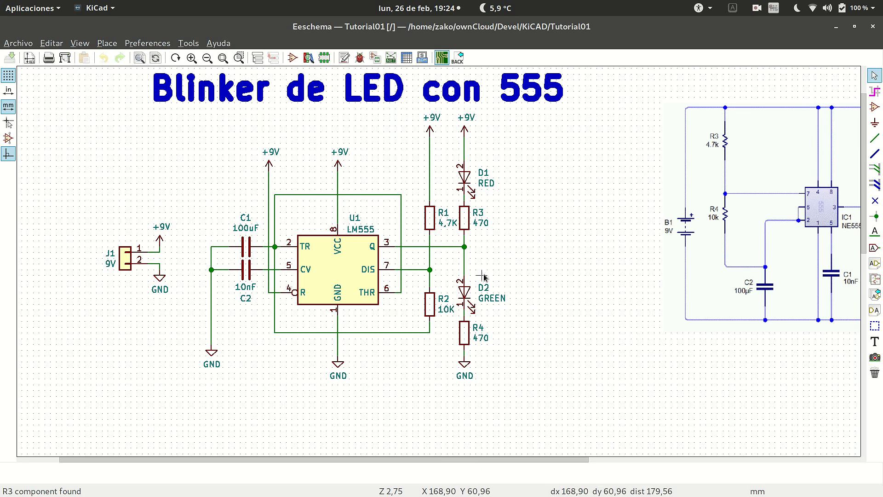
{"action": "key", "text": "alt+Tab"}
{"action": "scroll", "coordinate": [346, 276], "scroll_direction": "down", "scroll_amount": 3}
{"action": "scroll", "coordinate": [203, 277], "scroll_direction": "up", "scroll_amount": 2}
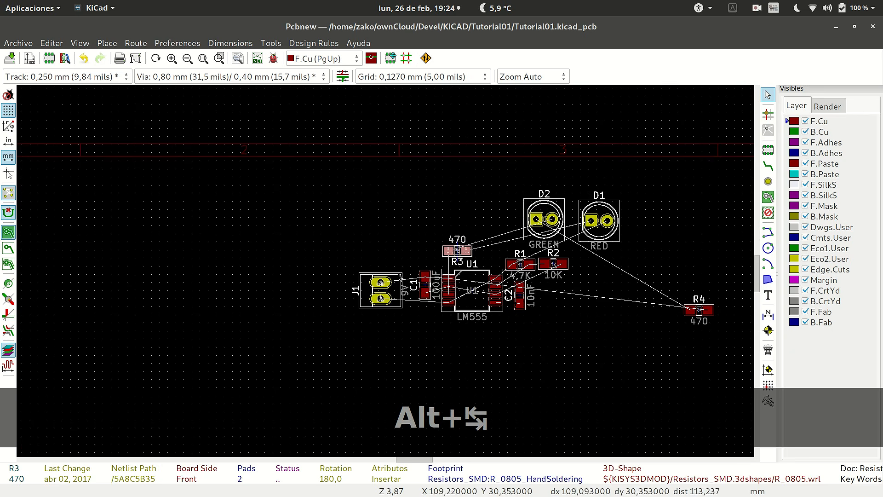
Move the green LED D2 directly above resistor R3.
{"action": "scroll", "coordinate": [529, 263], "scroll_direction": "up", "scroll_amount": 3}
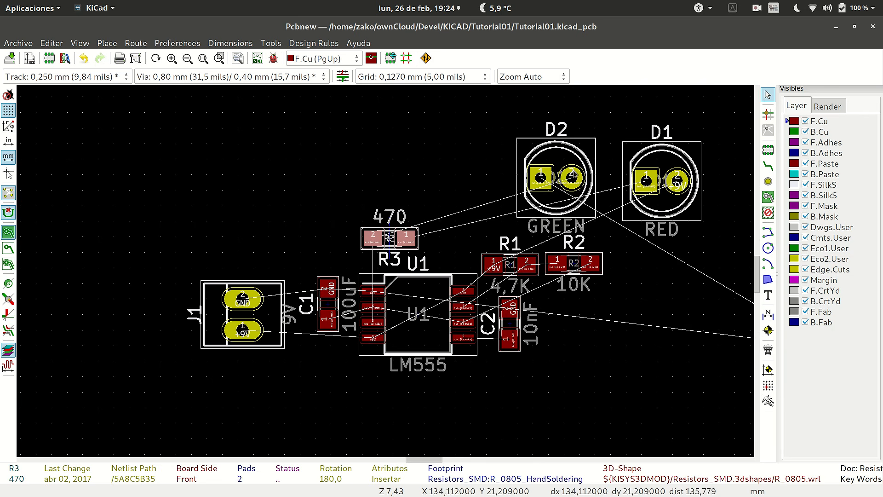
{"action": "left_click", "coordinate": [572, 162]}
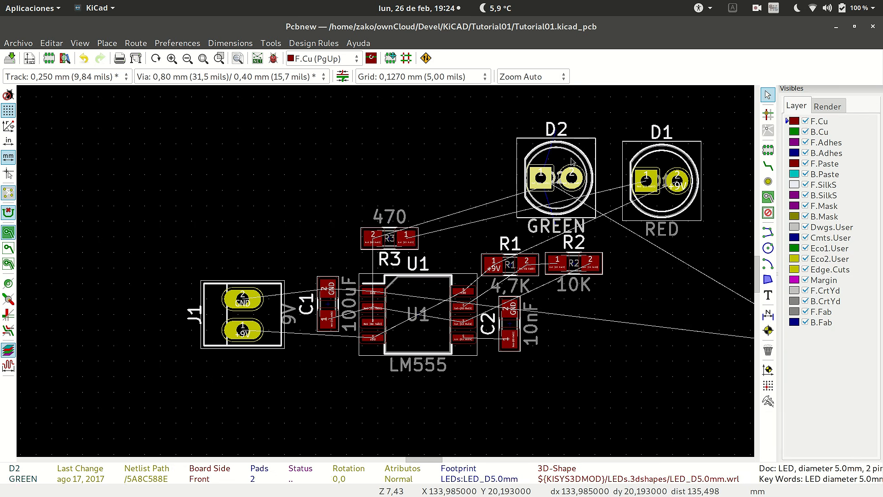
{"action": "key", "text": "m"}
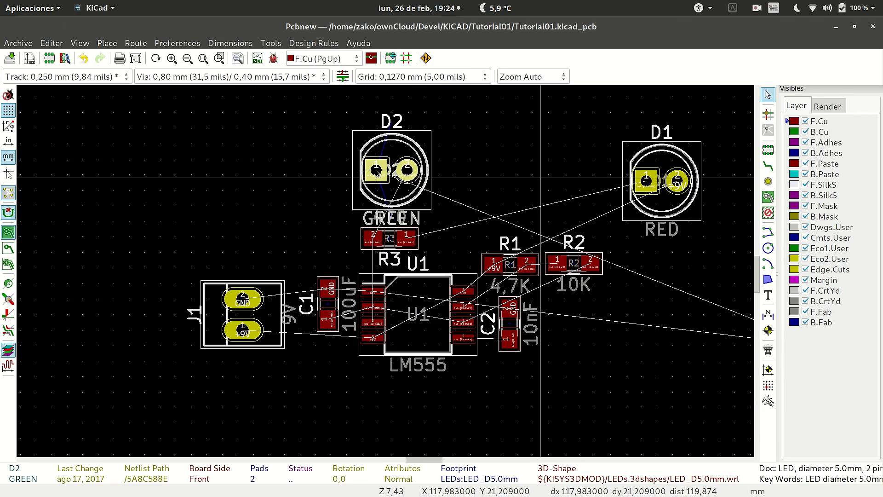
{"action": "left_click", "coordinate": [373, 171]}
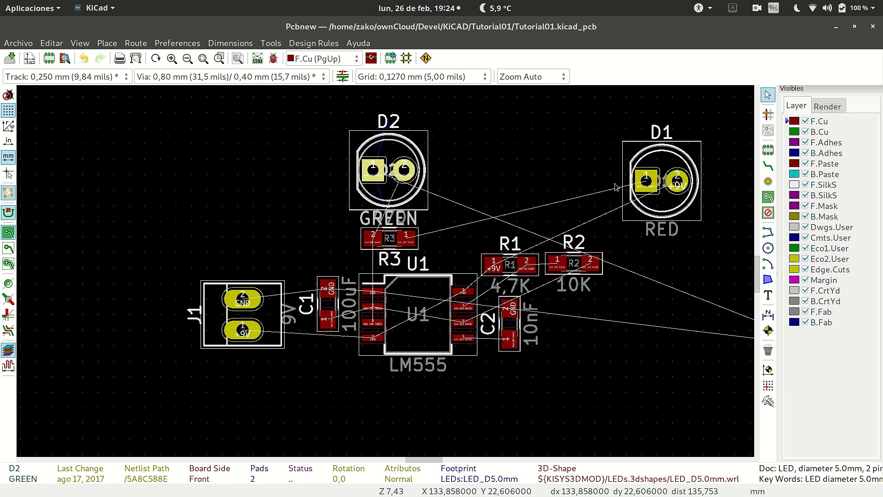
Move the red LED D1 close to the right of D2, in line with it.
{"action": "left_click", "coordinate": [663, 159]}
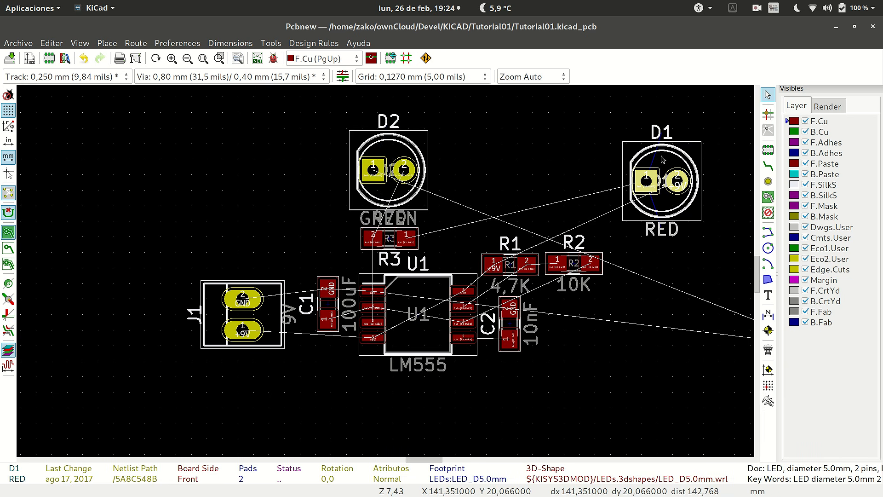
{"action": "key", "text": "m"}
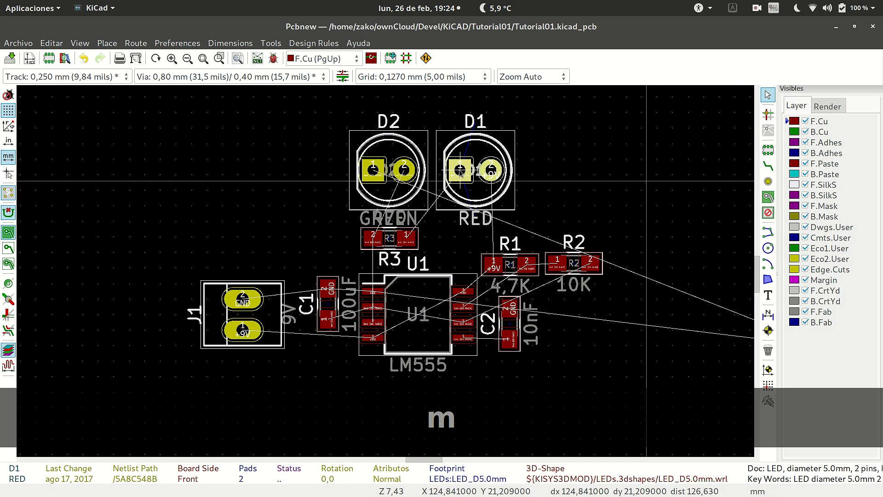
{"action": "left_click", "coordinate": [460, 171]}
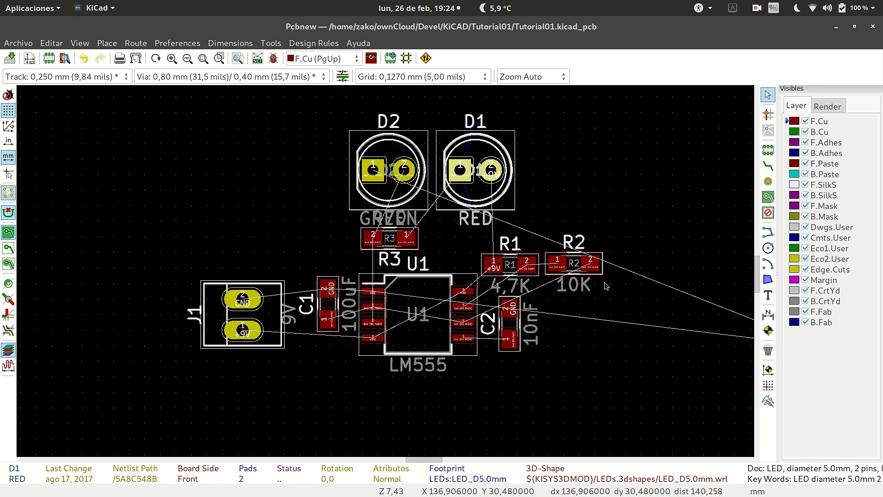
Move resistor R4 between D1 and U1, directly to the right of R3 and in line with it.
{"action": "scroll", "coordinate": [606, 287], "scroll_direction": "down", "scroll_amount": 3}
{"action": "scroll", "coordinate": [547, 303], "scroll_direction": "up", "scroll_amount": 3}
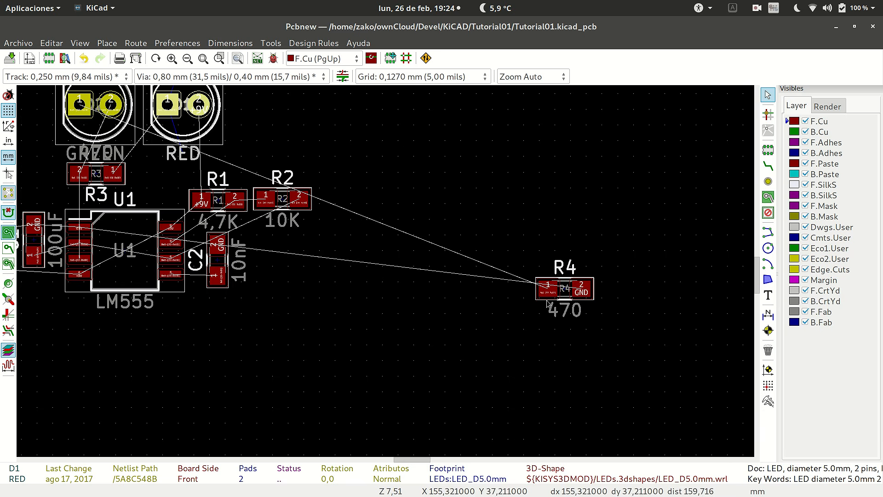
{"action": "left_click", "coordinate": [583, 297]}
{"action": "key", "text": "m"}
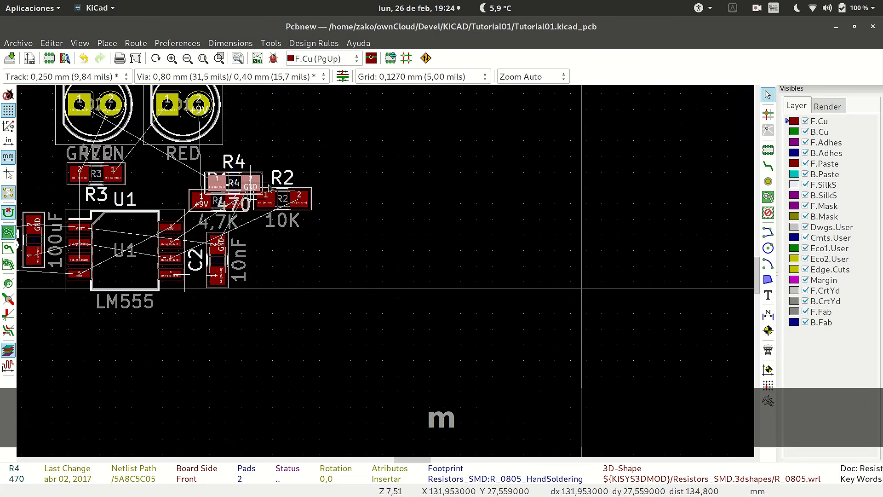
{"action": "scroll", "coordinate": [225, 197], "scroll_direction": "down", "scroll_amount": 2}
{"action": "scroll", "coordinate": [352, 272], "scroll_direction": "up", "scroll_amount": 5}
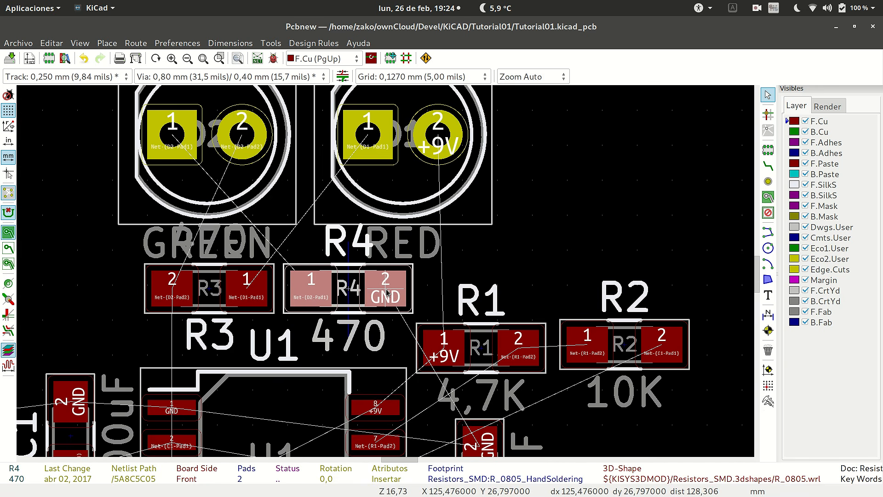
{"action": "left_click", "coordinate": [386, 292]}
Rotate connector J1 270 degrees so its pads sit side by side, and place it directly below U1.
{"action": "scroll", "coordinate": [386, 292], "scroll_direction": "down", "scroll_amount": 3}
{"action": "scroll", "coordinate": [550, 238], "scroll_direction": "up", "scroll_amount": 1}
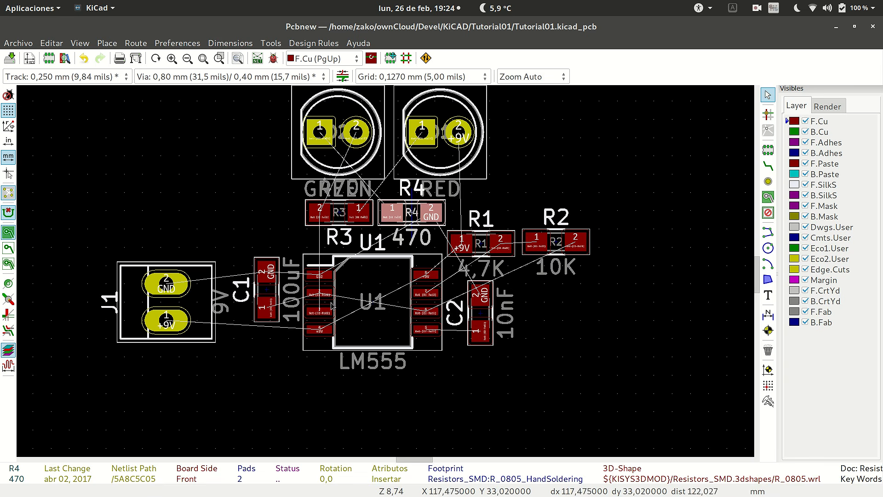
{"action": "scroll", "coordinate": [192, 303], "scroll_direction": "down", "scroll_amount": 2}
{"action": "scroll", "coordinate": [303, 267], "scroll_direction": "up", "scroll_amount": 1}
{"action": "left_click", "coordinate": [326, 272]}
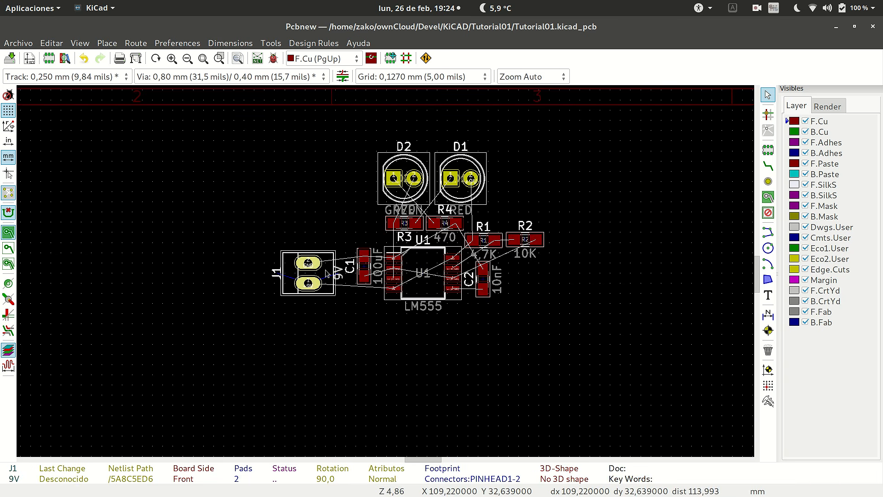
{"action": "key", "text": "m"}
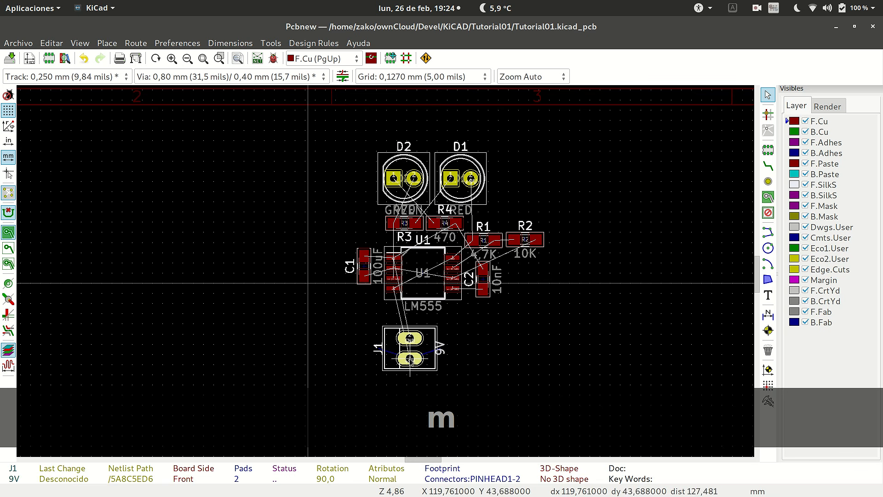
{"action": "key", "text": "r"}
{"action": "key", "text": "r"}
{"action": "key", "text": "r"}
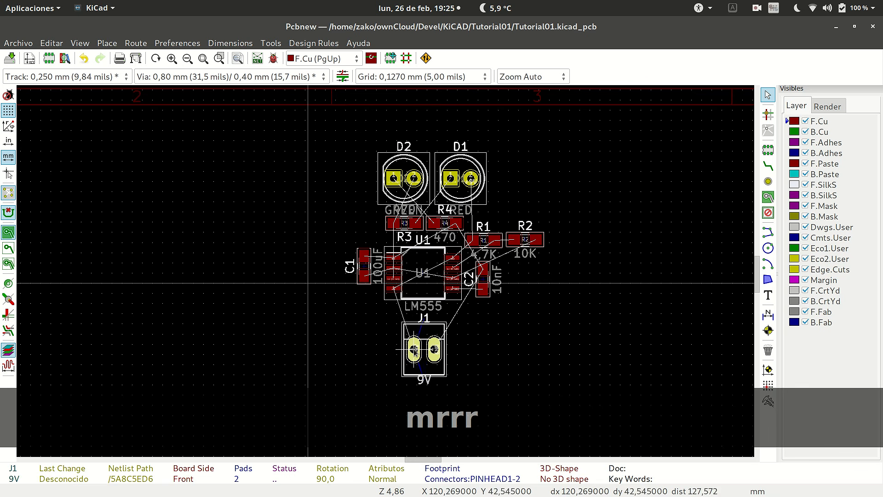
{"action": "left_click", "coordinate": [417, 351]}
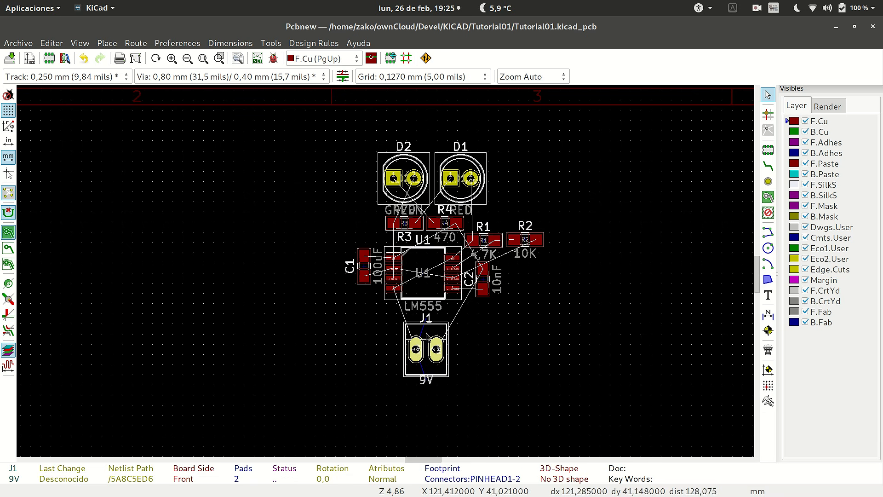
Move resistor R2 out of the way to the right of capacitor C2.
{"action": "left_click", "coordinate": [536, 245]}
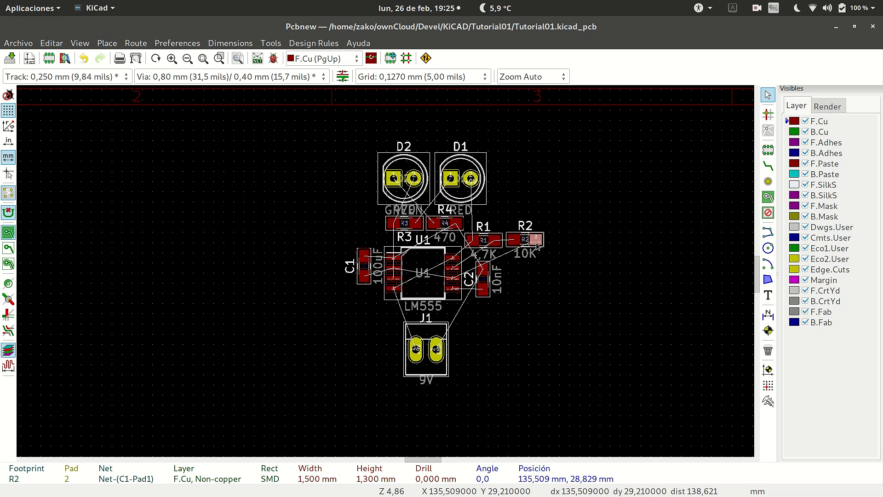
{"action": "key", "text": "m"}
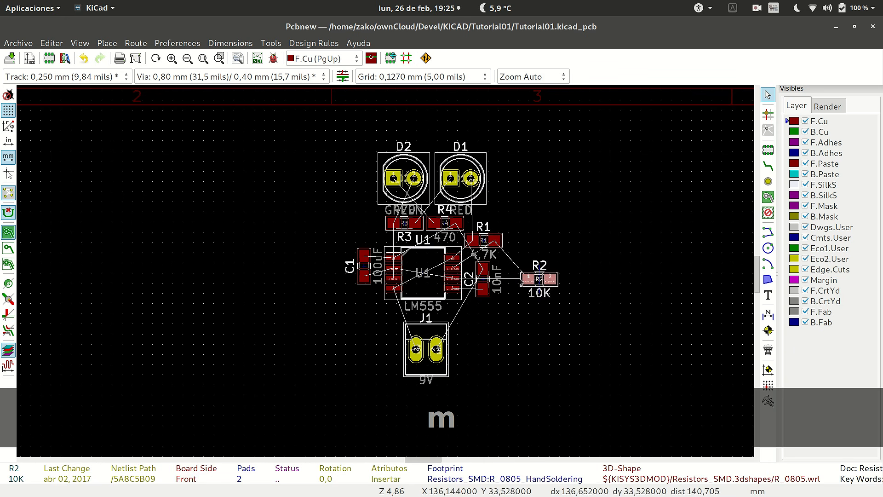
{"action": "left_click", "coordinate": [539, 279]}
Rotate capacitor C2 180 degrees and place it at the lower right of U1, beside J1.
{"action": "key", "text": "m"}
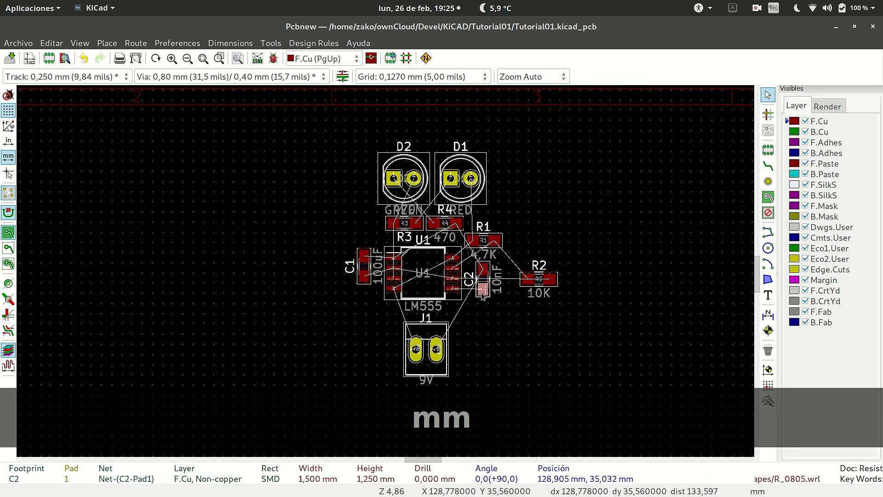
{"action": "key", "text": "m"}
{"action": "key", "text": "r"}
{"action": "key", "text": "r"}
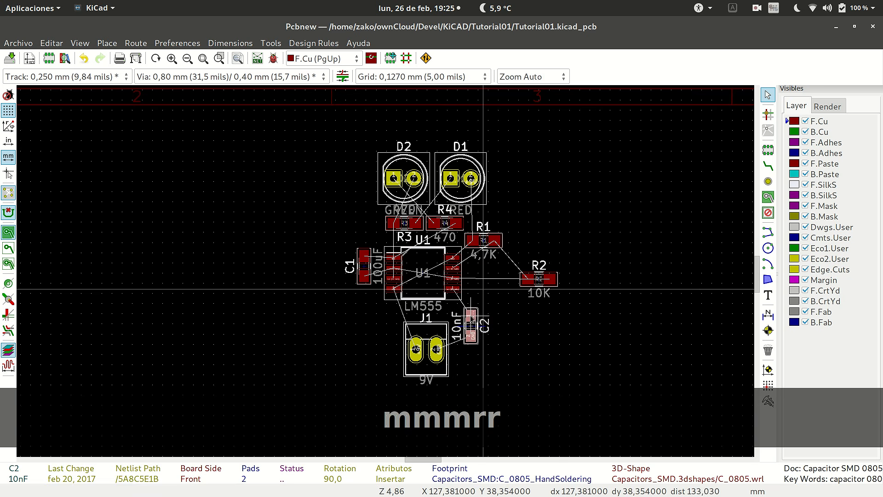
{"action": "left_click", "coordinate": [474, 318]}
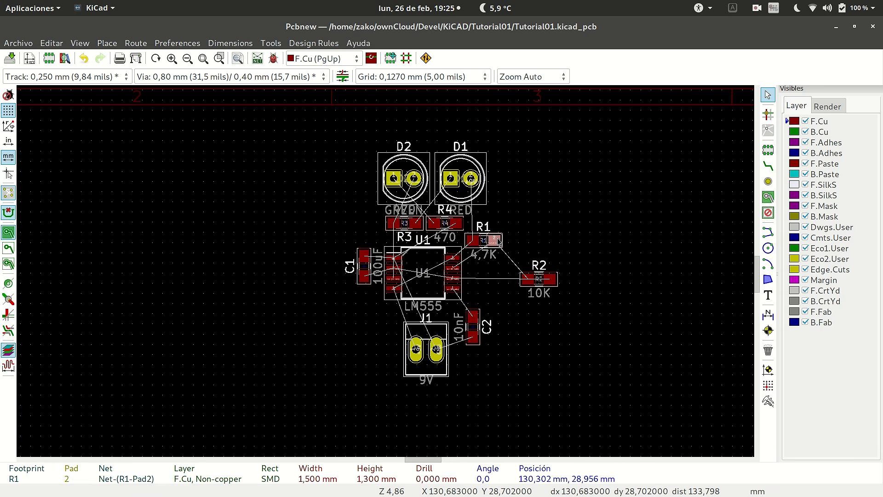
Rotate resistor R1 270 degrees and place it vertically beside the upper right of U1.
{"action": "key", "text": "m"}
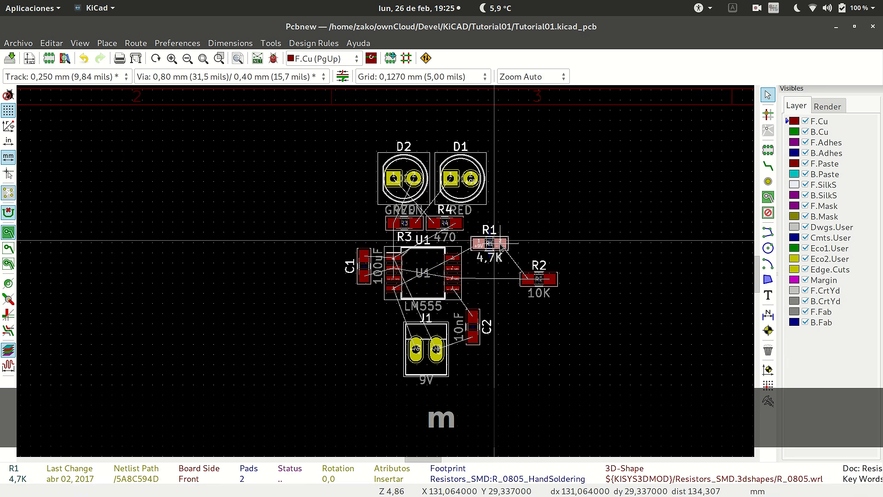
{"action": "key", "text": "r"}
{"action": "key", "text": "r"}
{"action": "key", "text": "r"}
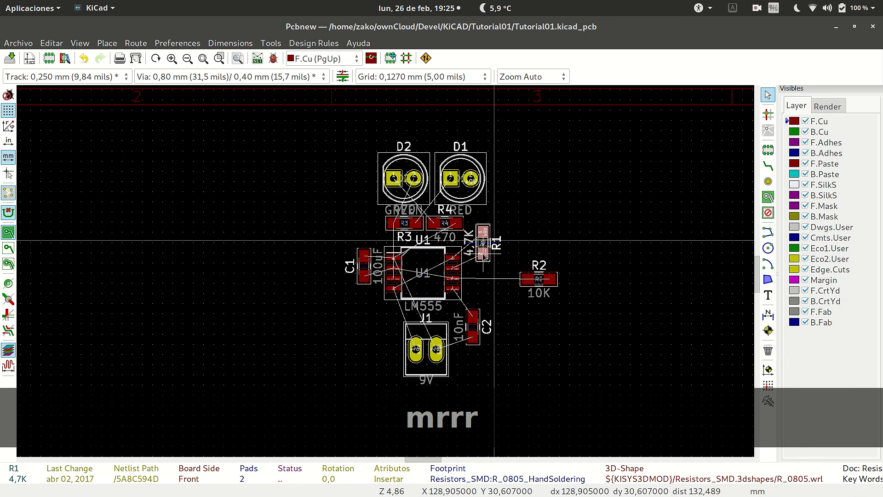
{"action": "left_click", "coordinate": [494, 240]}
Rotate resistor R2 270 degrees and place it vertically between R1 and C2.
{"action": "left_click", "coordinate": [554, 282]}
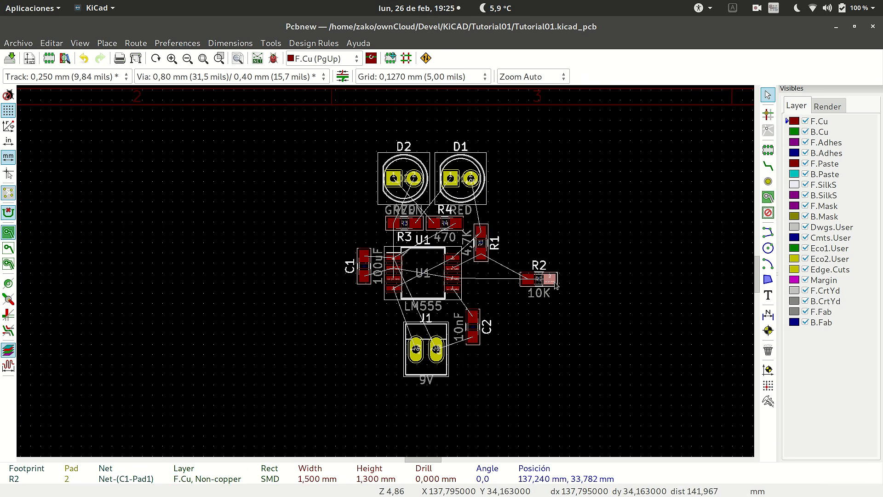
{"action": "key", "text": "m"}
{"action": "key", "text": "r"}
{"action": "key", "text": "r"}
{"action": "key", "text": "r"}
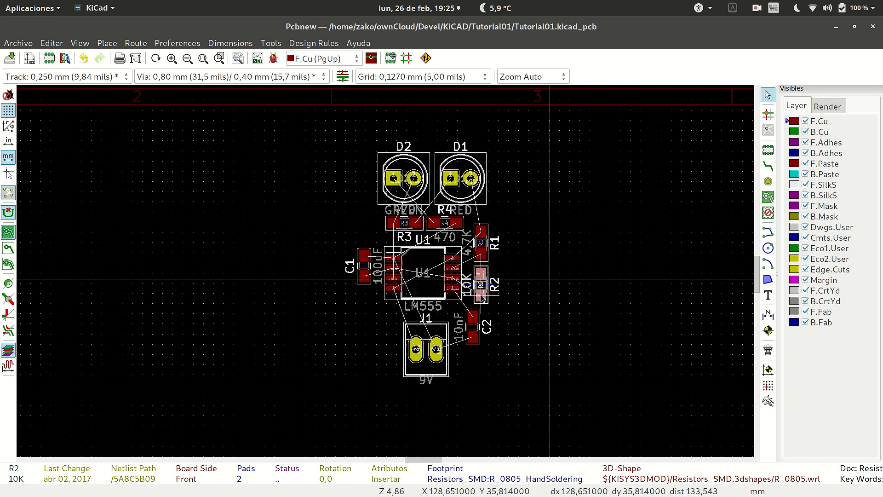
{"action": "left_click", "coordinate": [482, 298]}
Examine the component arrangement around U1 and the reference labels near the LEDs and resistors.
{"action": "scroll", "coordinate": [469, 320], "scroll_direction": "down", "scroll_amount": 1}
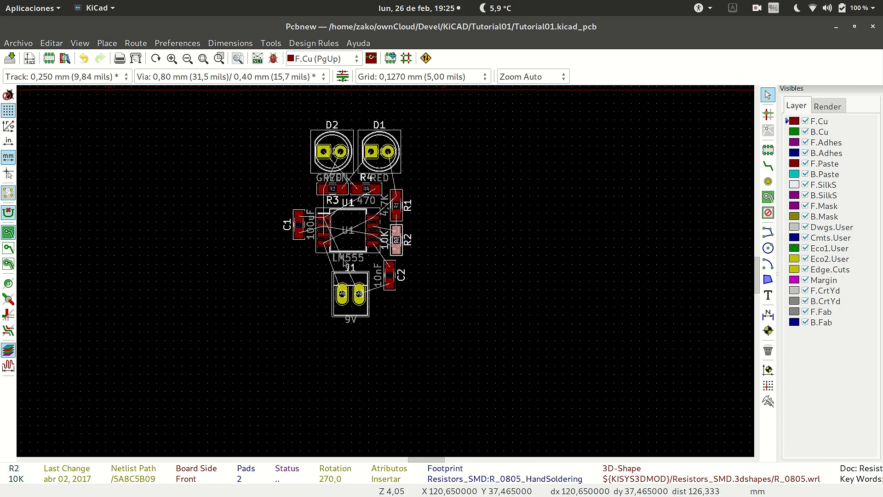
{"action": "scroll", "coordinate": [345, 263], "scroll_direction": "up", "scroll_amount": 3}
{"action": "scroll", "coordinate": [386, 274], "scroll_direction": "down", "scroll_amount": 2}
{"action": "scroll", "coordinate": [387, 274], "scroll_direction": "up", "scroll_amount": 3}
{"action": "scroll", "coordinate": [388, 274], "scroll_direction": "down", "scroll_amount": 2}
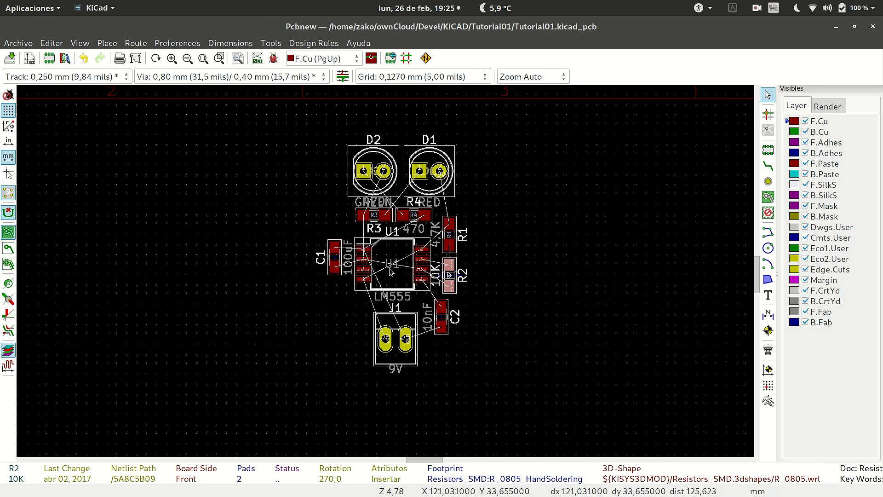
{"action": "scroll", "coordinate": [394, 265], "scroll_direction": "down", "scroll_amount": 1}
{"action": "scroll", "coordinate": [391, 272], "scroll_direction": "up", "scroll_amount": 2}
{"action": "scroll", "coordinate": [389, 274], "scroll_direction": "down", "scroll_amount": 2}
{"action": "scroll", "coordinate": [386, 276], "scroll_direction": "up", "scroll_amount": 1}
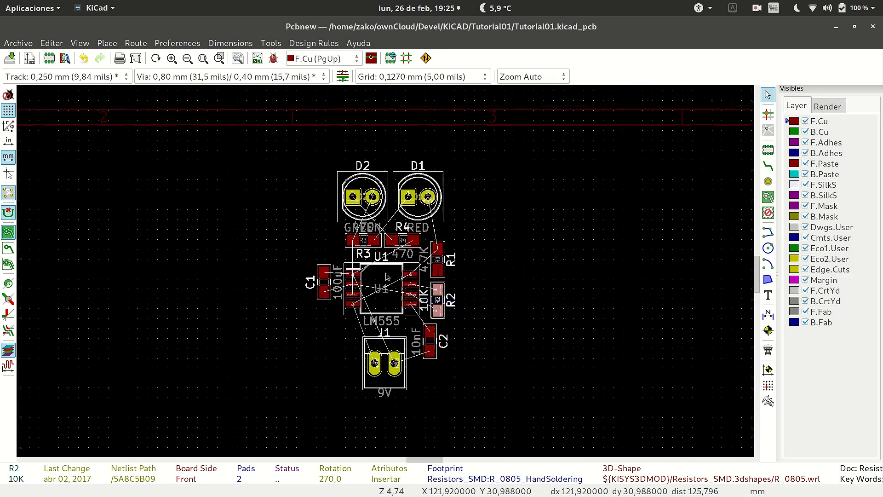
{"action": "scroll", "coordinate": [386, 276], "scroll_direction": "up", "scroll_amount": 2}
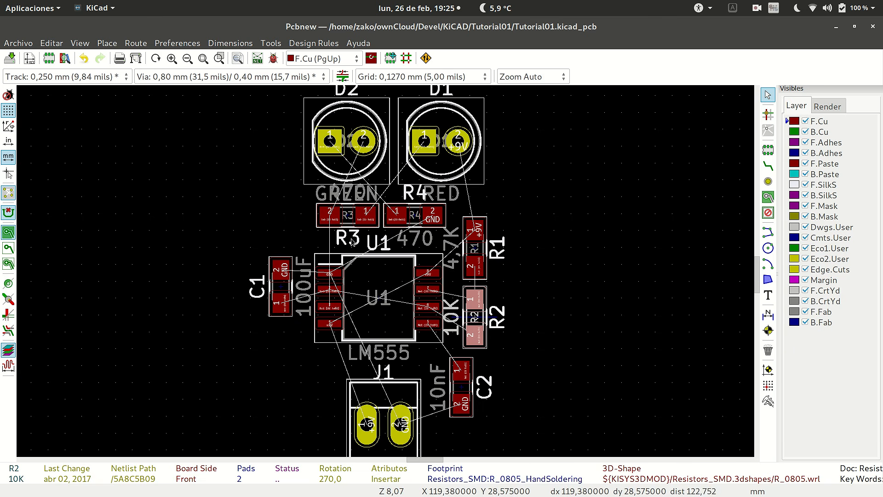
{"action": "scroll", "coordinate": [384, 272], "scroll_direction": "down", "scroll_amount": 3}
{"action": "scroll", "coordinate": [389, 273], "scroll_direction": "up", "scroll_amount": 4}
{"action": "scroll", "coordinate": [389, 272], "scroll_direction": "up", "scroll_amount": 1}
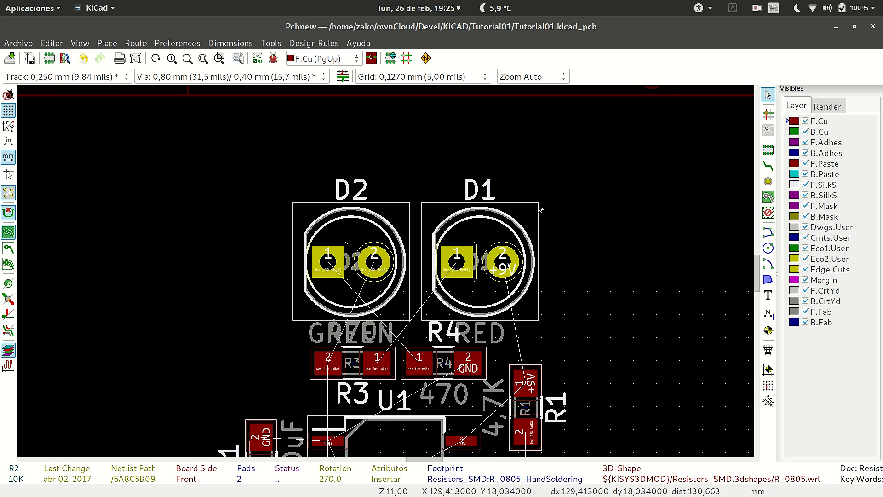
{"action": "scroll", "coordinate": [539, 208], "scroll_direction": "down", "scroll_amount": 3}
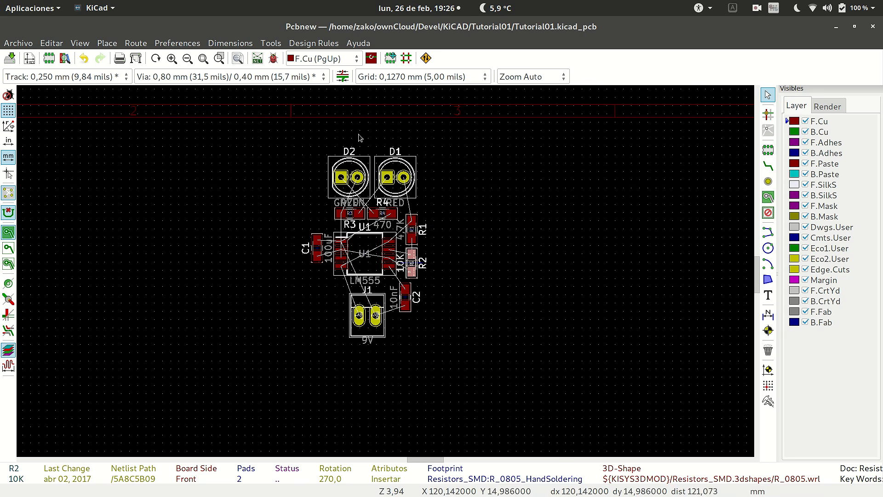
Rotate the D2 reference label 90 degrees and place it at the upper left of its LED outline.
{"action": "left_click", "coordinate": [350, 154]}
{"action": "scroll", "coordinate": [349, 154], "scroll_direction": "up", "scroll_amount": 3}
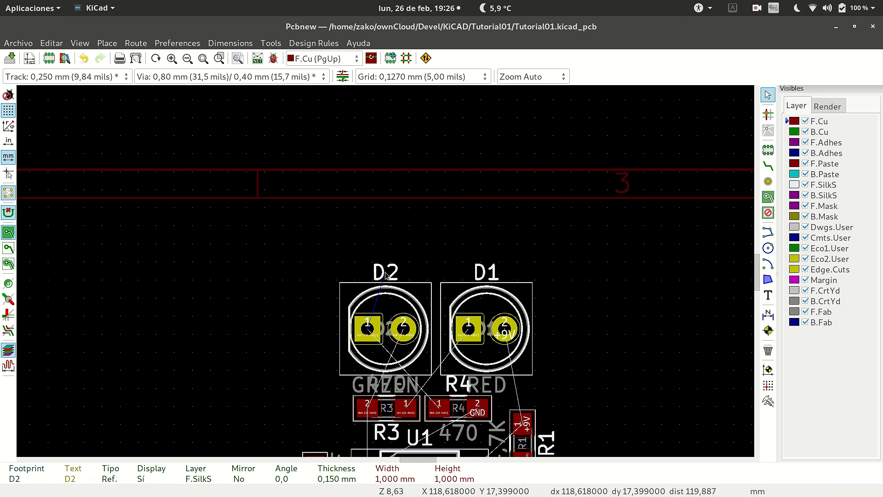
{"action": "key", "text": "m"}
{"action": "key", "text": "r"}
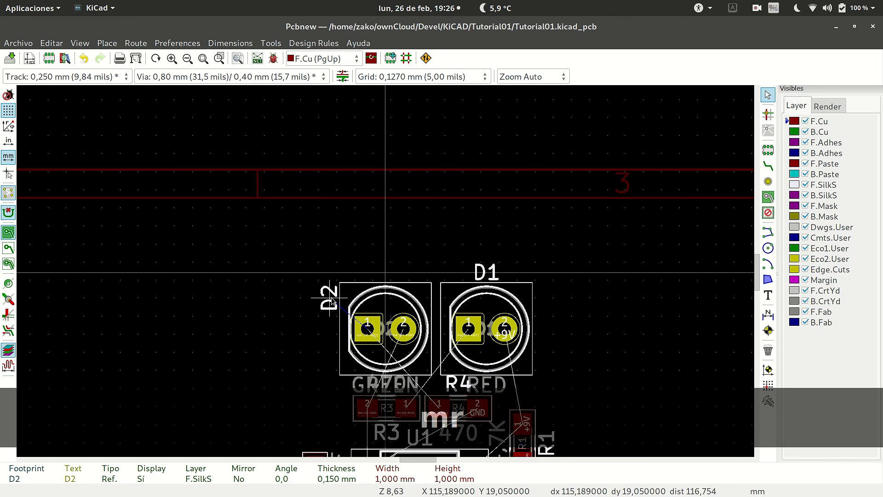
{"action": "left_click", "coordinate": [332, 299]}
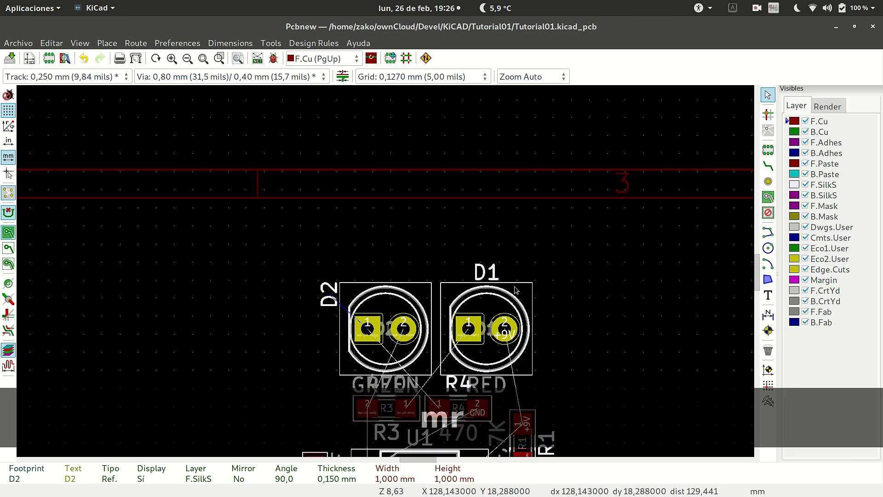
Rotate the D1 reference label 90 degrees and place it at the upper right of its LED outline.
{"action": "left_click", "coordinate": [491, 275]}
{"action": "key", "text": "m"}
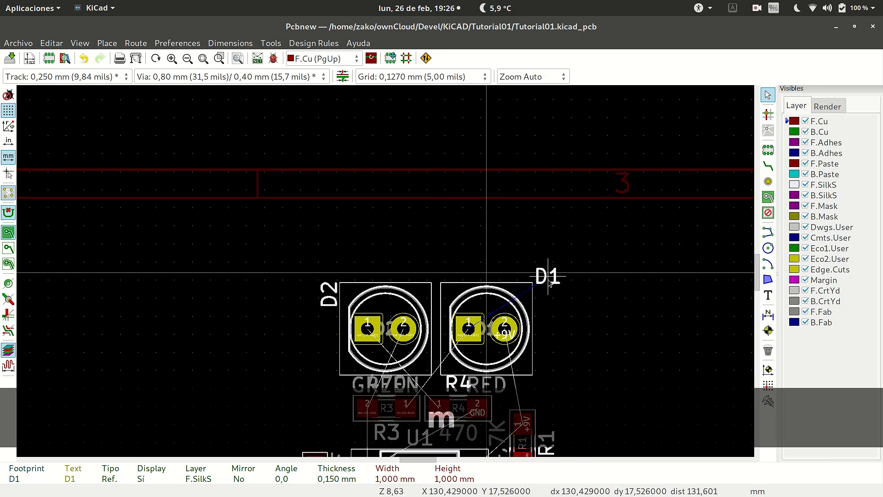
{"action": "key", "text": "r"}
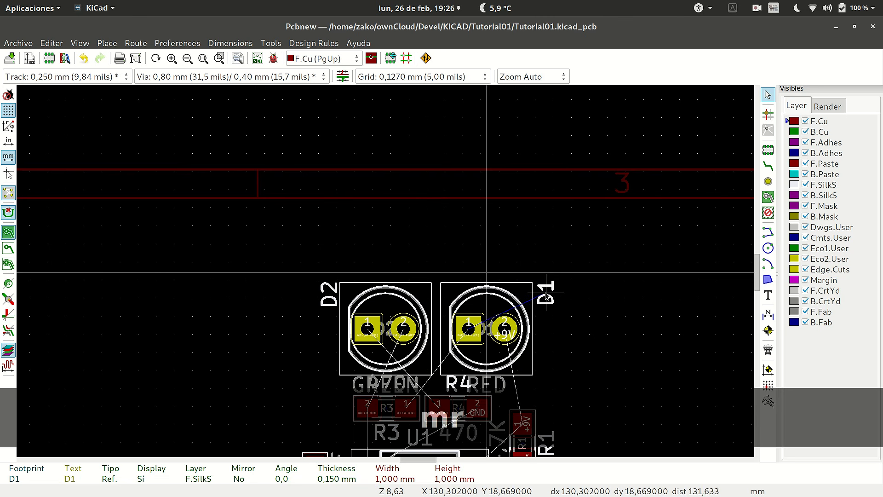
{"action": "left_click", "coordinate": [547, 298]}
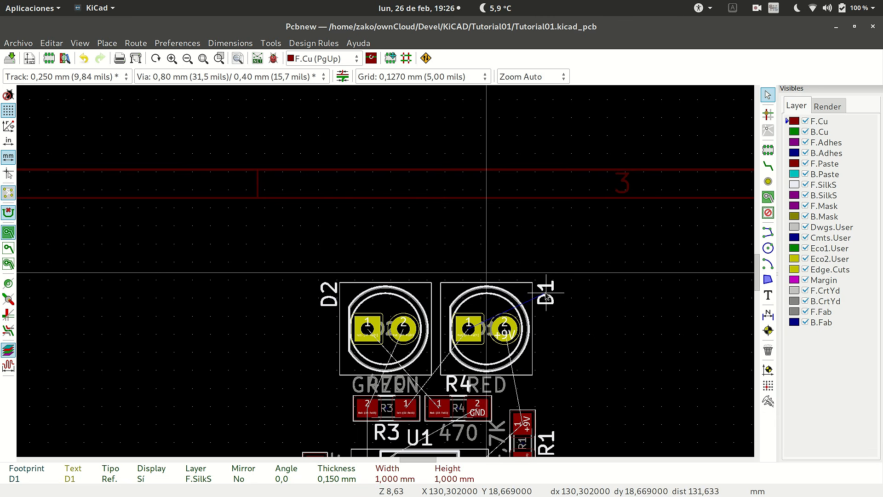
Move the R3 reference label from below the resistor to directly above it, in line with the R4 label.
{"action": "scroll", "coordinate": [412, 423], "scroll_direction": "down", "scroll_amount": 2}
{"action": "scroll", "coordinate": [388, 275], "scroll_direction": "up", "scroll_amount": 4}
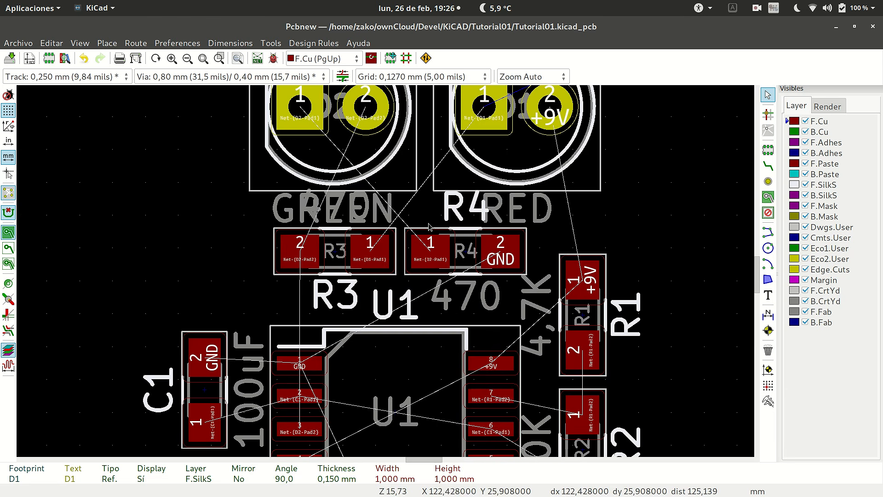
{"action": "left_click", "coordinate": [356, 302]}
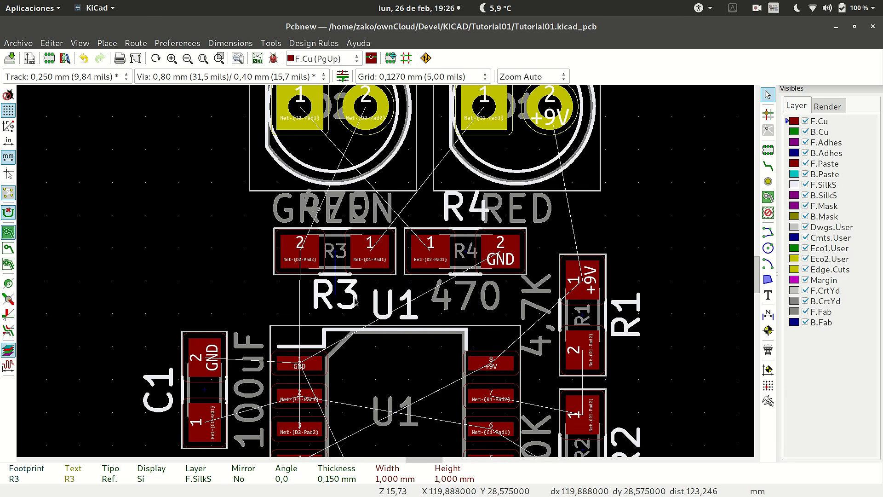
{"action": "key", "text": "m"}
{"action": "left_click", "coordinate": [334, 213]}
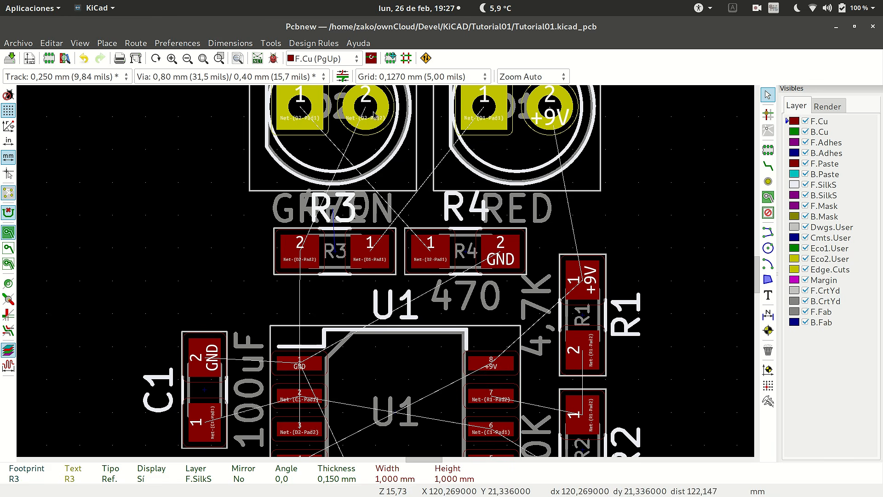
Inspect the text properties and available layers of D1's RED value text, leaving its settings as they are.
{"action": "scroll", "coordinate": [533, 144], "scroll_direction": "down", "scroll_amount": 5}
{"action": "scroll", "coordinate": [385, 275], "scroll_direction": "up", "scroll_amount": 3}
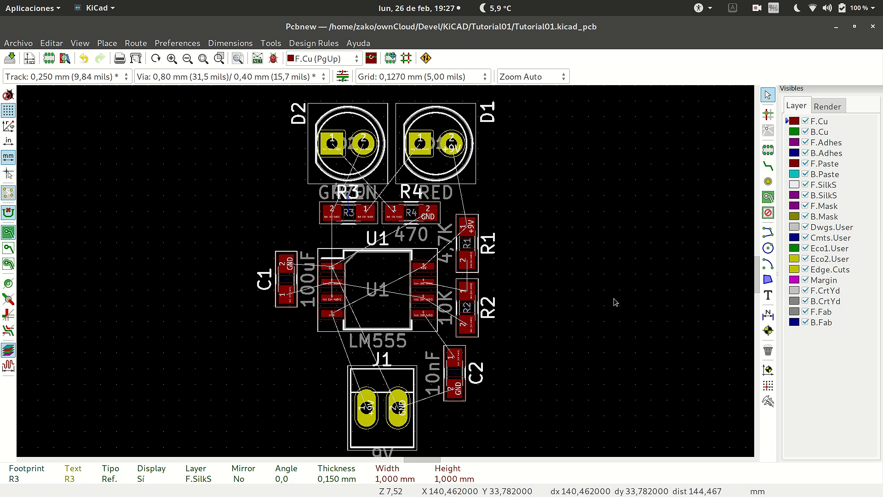
{"action": "scroll", "coordinate": [611, 280], "scroll_direction": "down", "scroll_amount": 2}
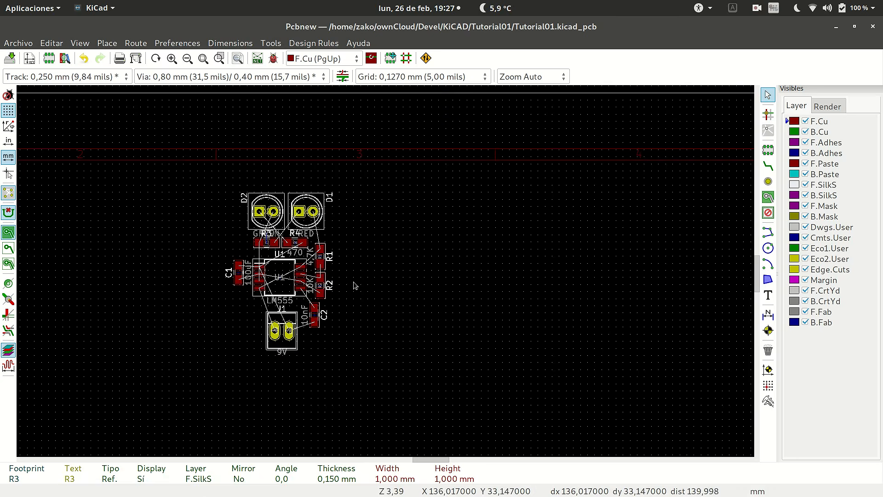
{"action": "scroll", "coordinate": [354, 286], "scroll_direction": "up", "scroll_amount": 2}
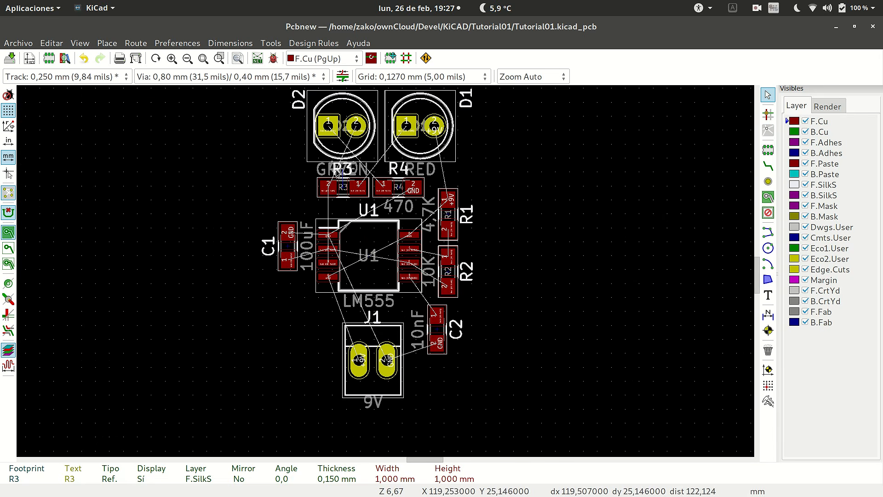
{"action": "scroll", "coordinate": [374, 183], "scroll_direction": "up", "scroll_amount": 1}
{"action": "scroll", "coordinate": [390, 268], "scroll_direction": "down", "scroll_amount": 2}
{"action": "scroll", "coordinate": [382, 294], "scroll_direction": "up", "scroll_amount": 2}
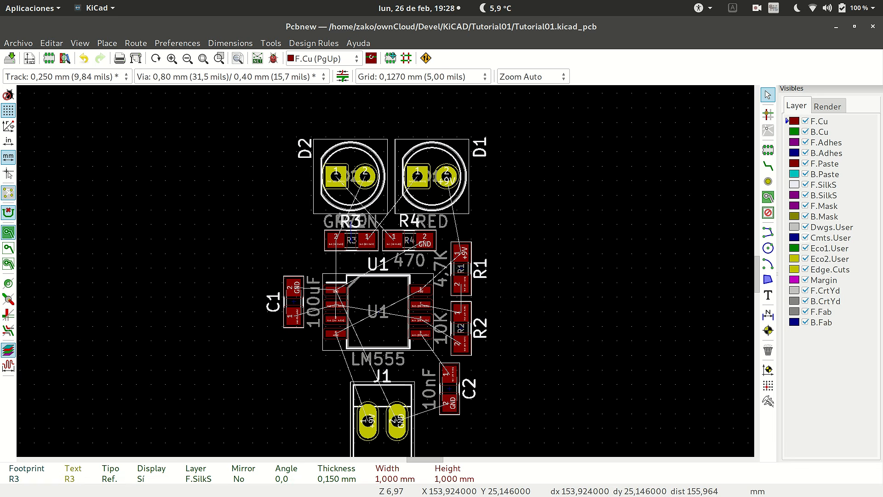
{"action": "left_click", "coordinate": [440, 225]}
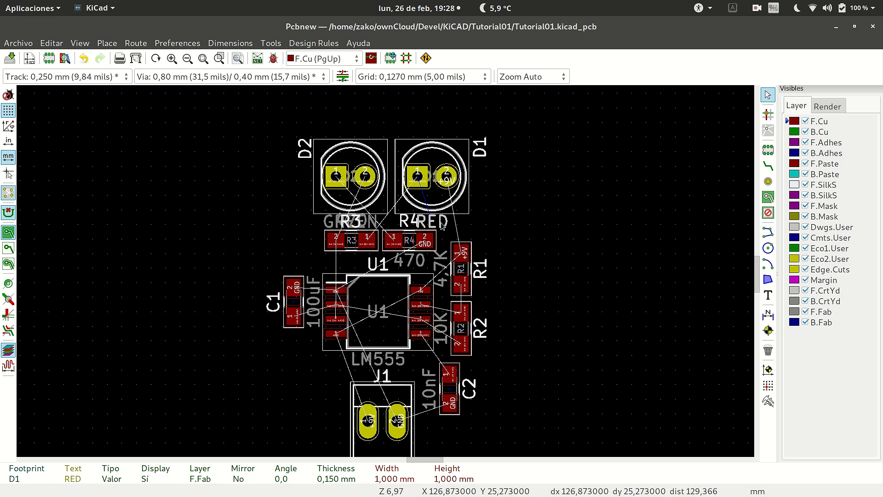
{"action": "key", "text": "e"}
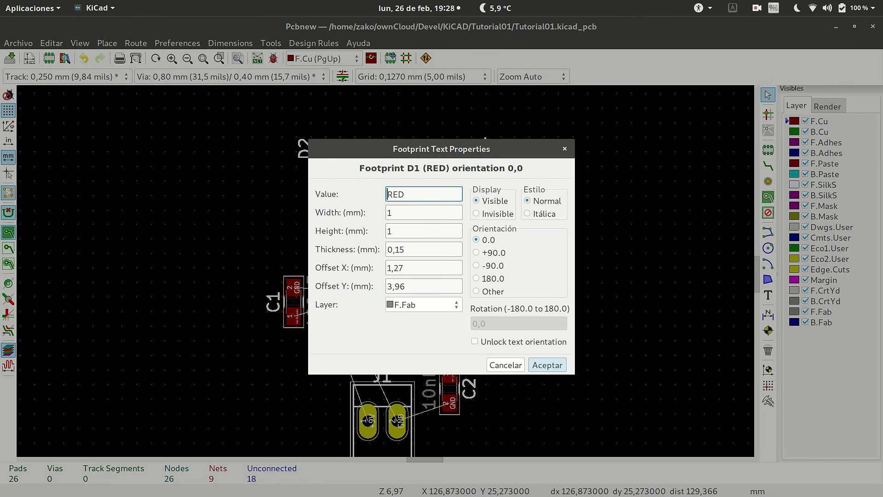
{"action": "left_click", "coordinate": [424, 305]}
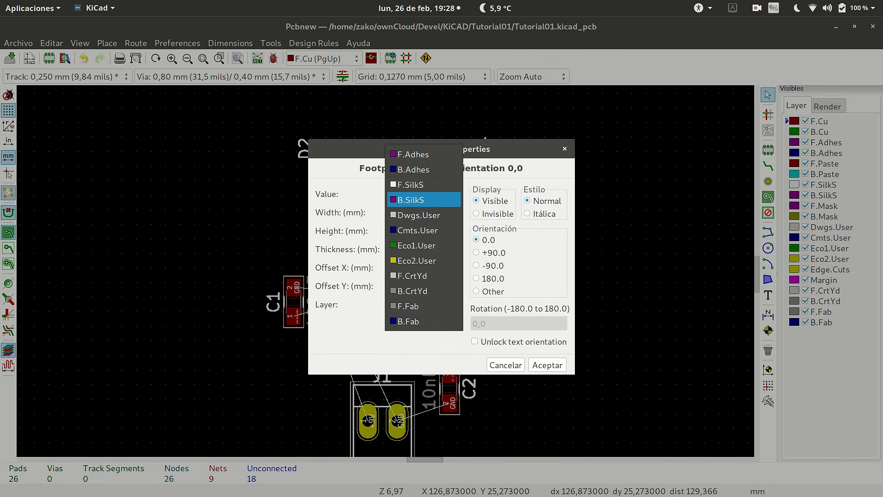
{"action": "key", "text": "Escape"}
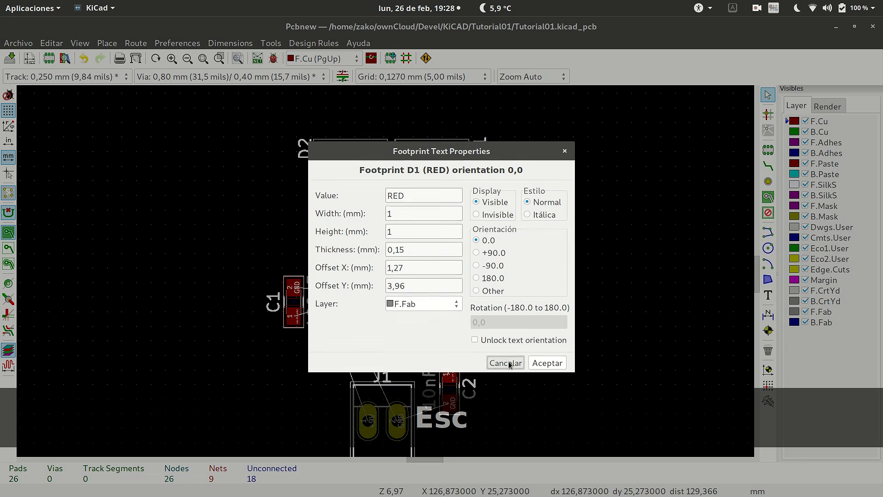
{"action": "left_click", "coordinate": [506, 365]}
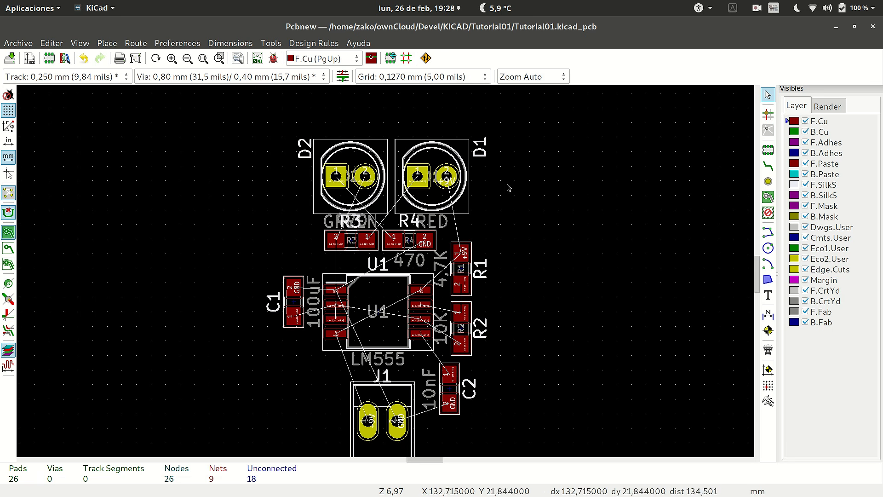
Examine the silkscreen references and the grey fabrication texts across the whole component layout.
{"action": "scroll", "coordinate": [488, 307], "scroll_direction": "down", "scroll_amount": 3}
{"action": "scroll", "coordinate": [387, 243], "scroll_direction": "up", "scroll_amount": 3}
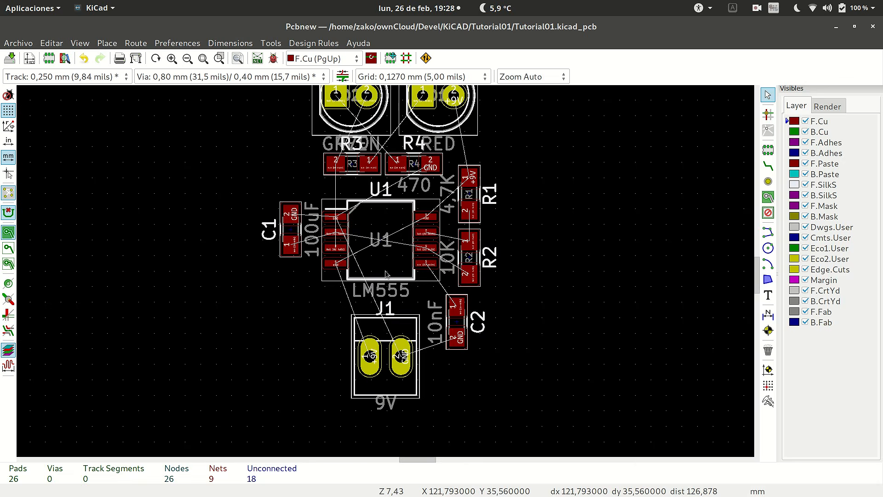
{"action": "scroll", "coordinate": [387, 244], "scroll_direction": "down", "scroll_amount": 1}
{"action": "scroll", "coordinate": [388, 244], "scroll_direction": "up", "scroll_amount": 3}
{"action": "scroll", "coordinate": [386, 273], "scroll_direction": "down", "scroll_amount": 3}
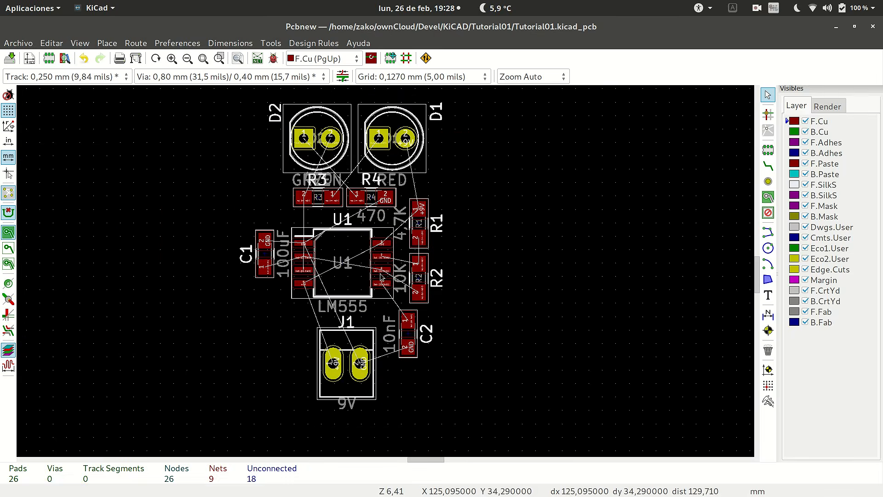
{"action": "scroll", "coordinate": [386, 273], "scroll_direction": "up", "scroll_amount": 1}
{"action": "scroll", "coordinate": [386, 274], "scroll_direction": "up", "scroll_amount": 1}
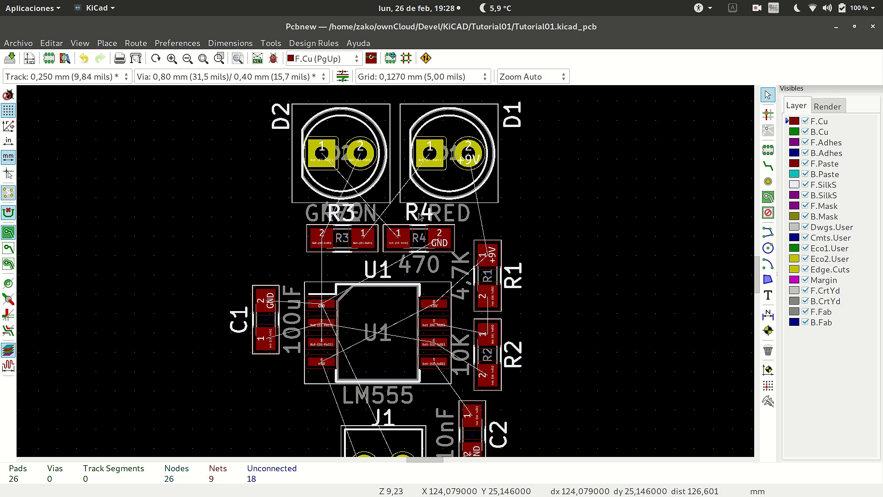
{"action": "scroll", "coordinate": [386, 275], "scroll_direction": "down", "scroll_amount": 5}
{"action": "scroll", "coordinate": [386, 275], "scroll_direction": "up", "scroll_amount": 4}
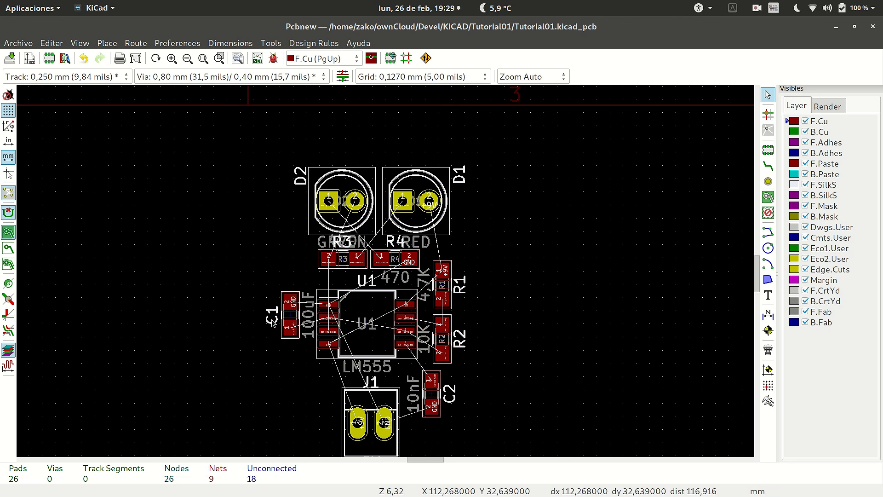
Place C1's silkscreen reference below the capacitor and its F.Fab text "C1" above it.
{"action": "key", "text": "m"}
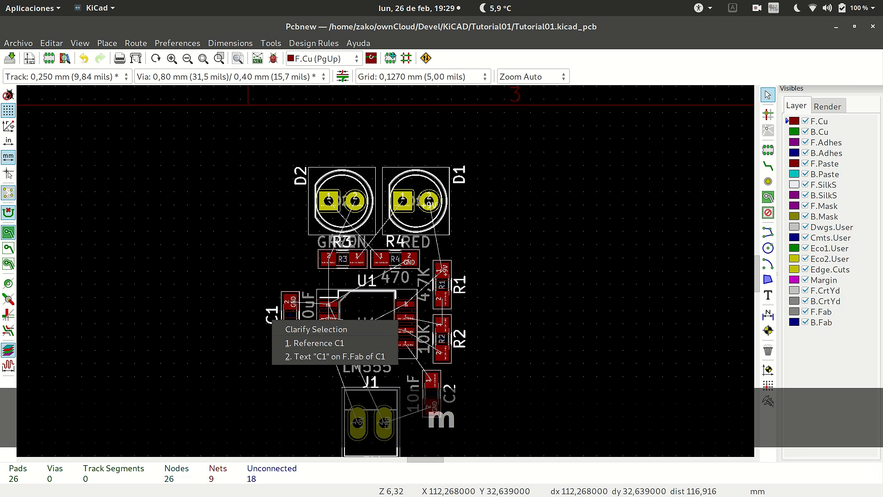
{"action": "left_click", "coordinate": [288, 343]}
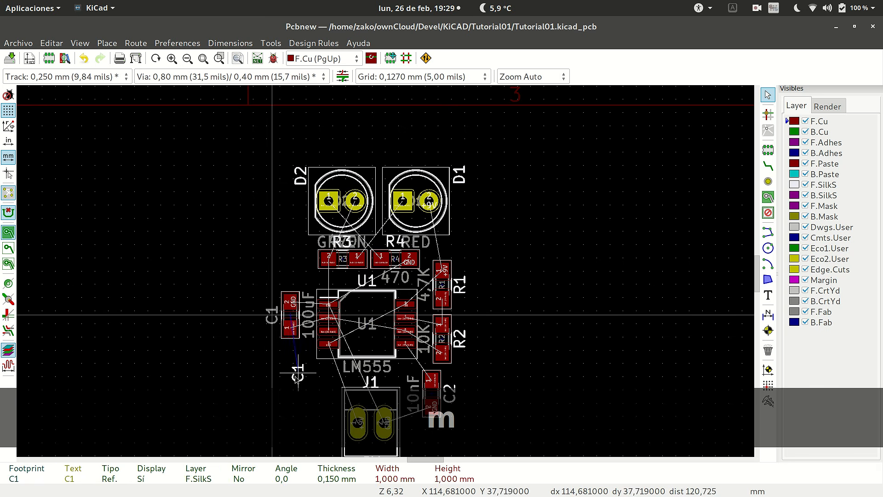
{"action": "left_click", "coordinate": [272, 315]}
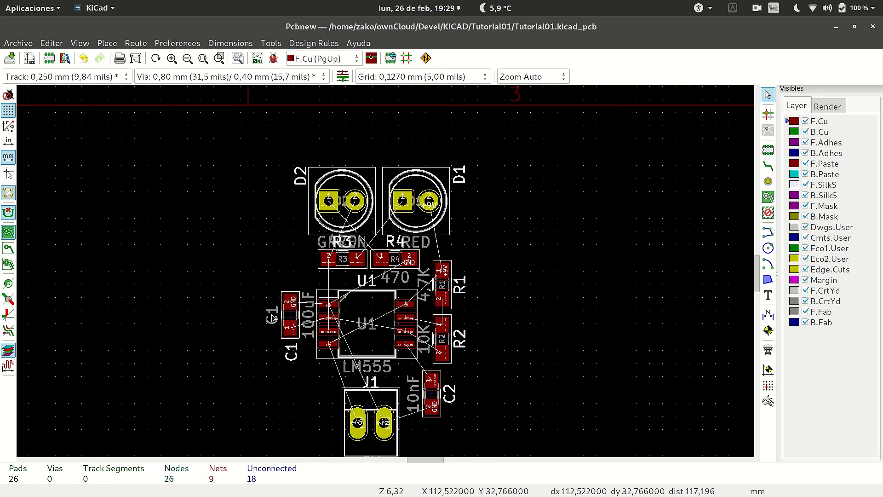
{"action": "key", "text": "m"}
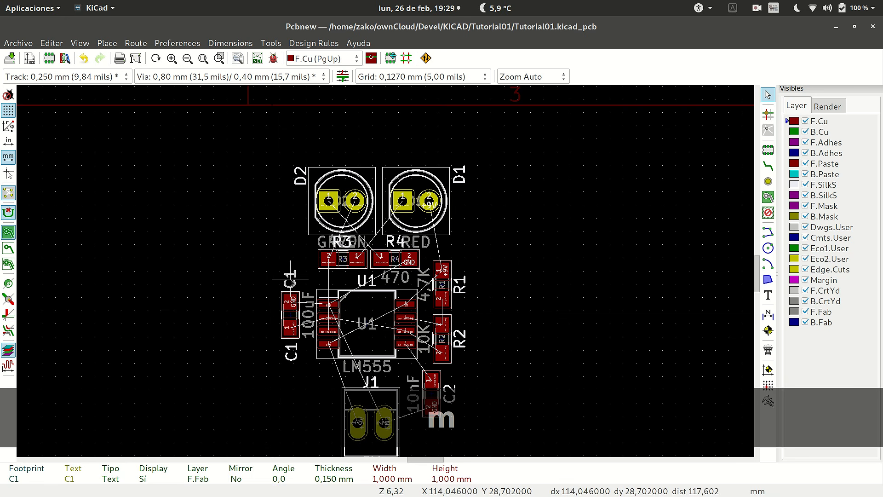
{"action": "left_click", "coordinate": [272, 315]}
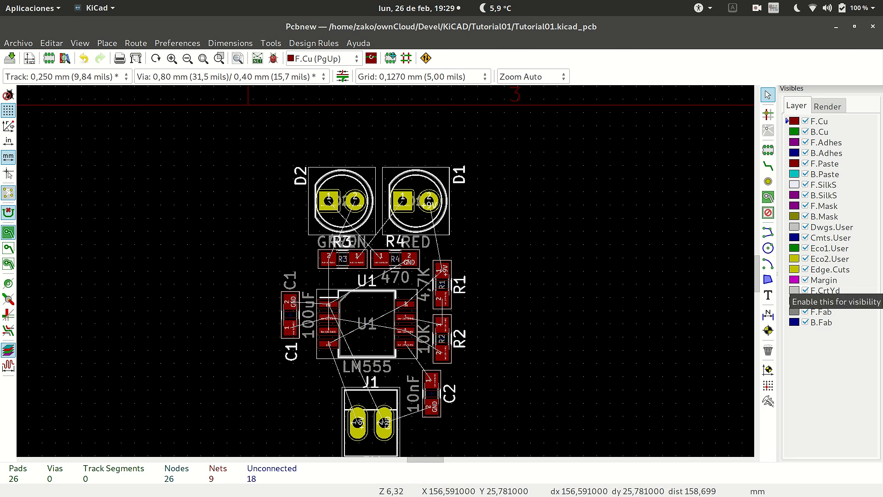
Hide the F.Fab layer so that only the silkscreen texts are displayed on the components.
{"action": "left_click", "coordinate": [805, 227]}
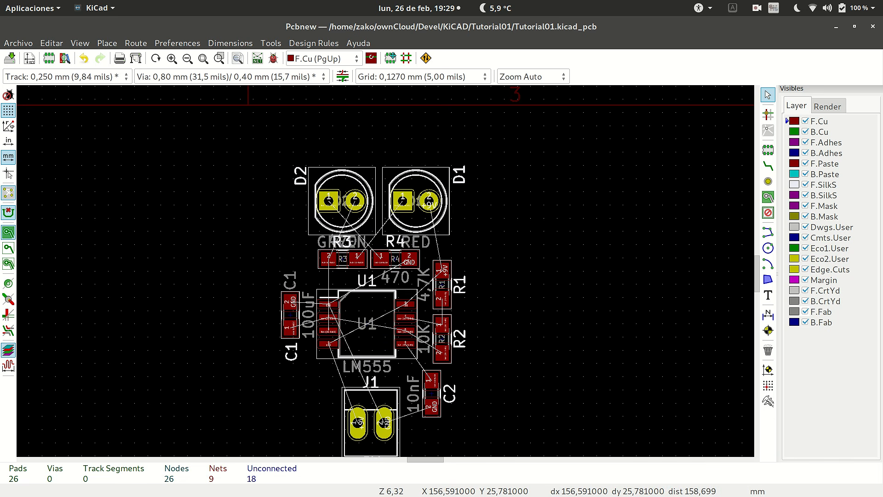
{"action": "left_click", "coordinate": [805, 311]}
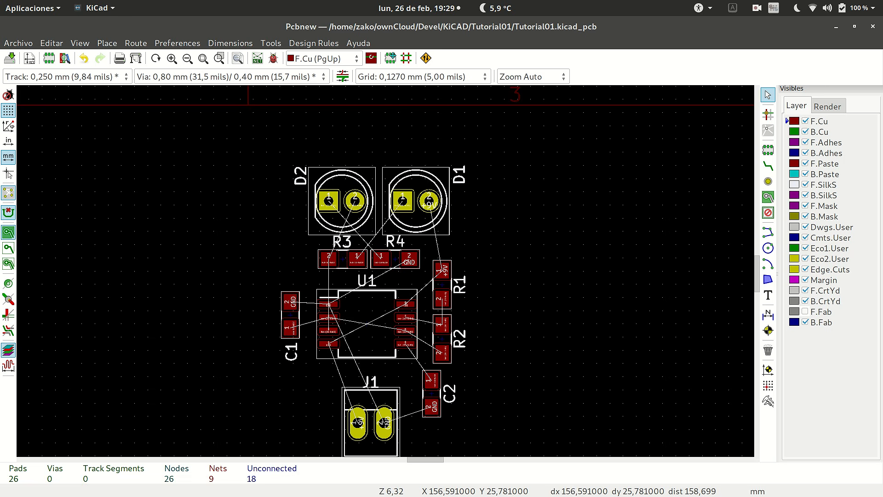
{"action": "scroll", "coordinate": [386, 274], "scroll_direction": "down", "scroll_amount": 5}
{"action": "scroll", "coordinate": [386, 275], "scroll_direction": "up", "scroll_amount": 5}
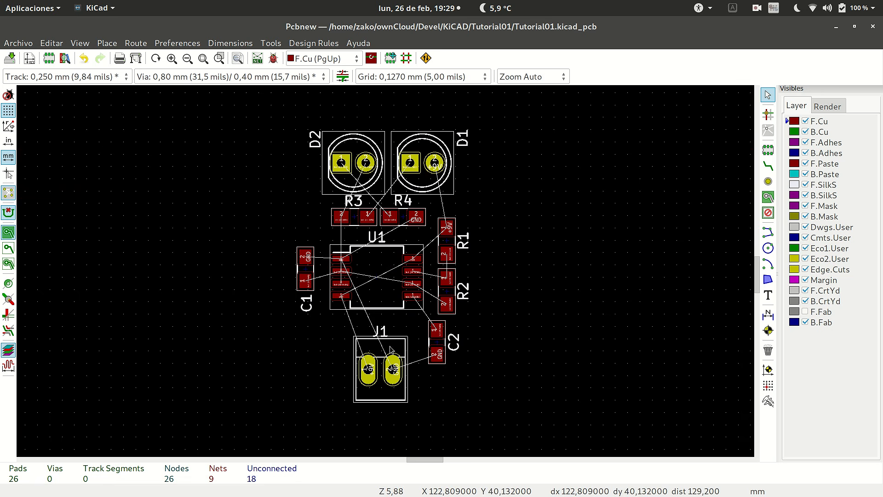
Move connector J1 up close beneath U1 and capacitor C1 closer to U1's left side.
{"action": "key", "text": "m"}
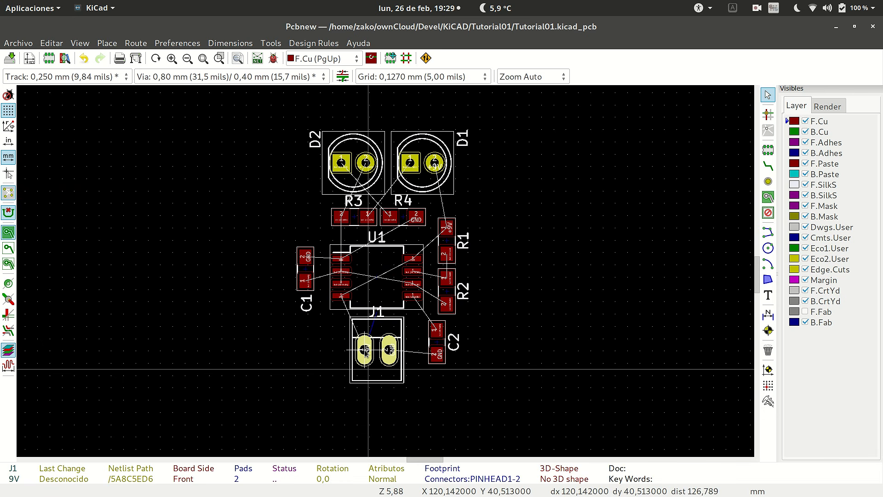
{"action": "left_click", "coordinate": [366, 352]}
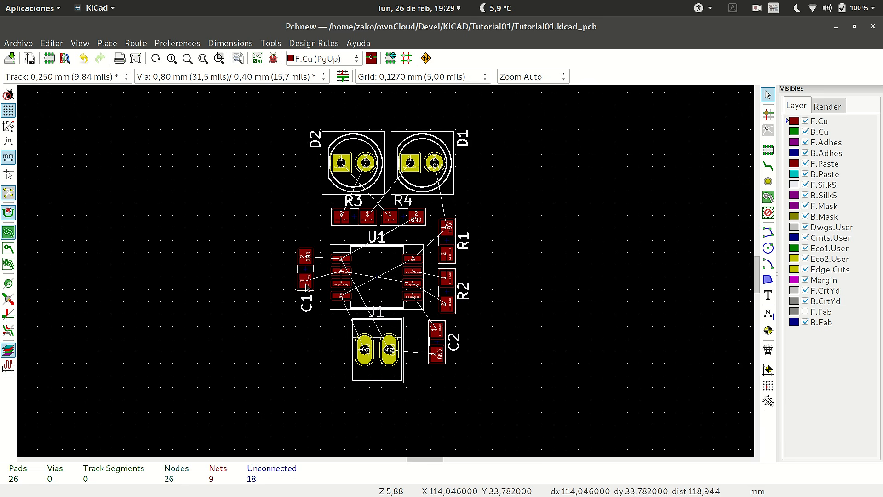
{"action": "left_click", "coordinate": [307, 284]}
{"action": "key", "text": "m"}
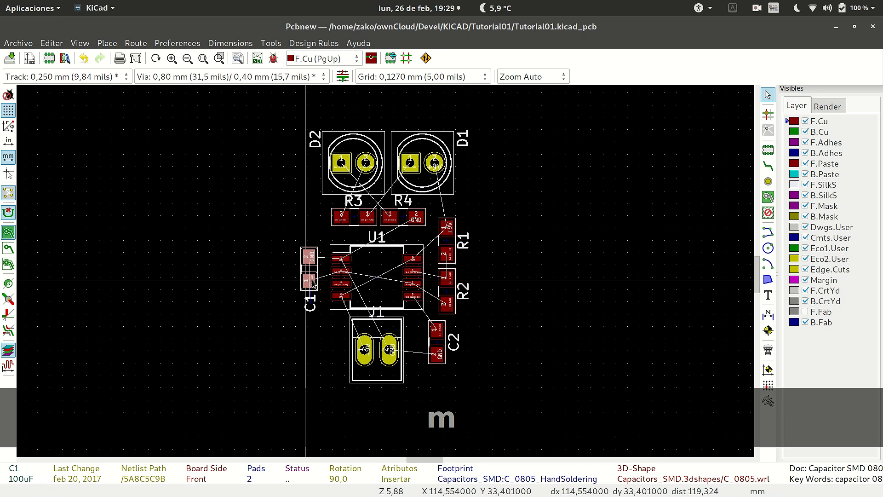
{"action": "key", "text": "m"}
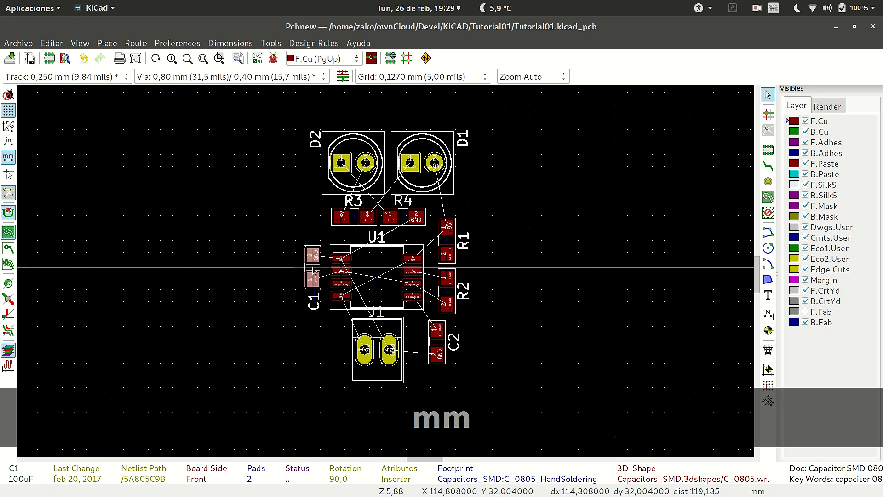
{"action": "left_click", "coordinate": [316, 266]}
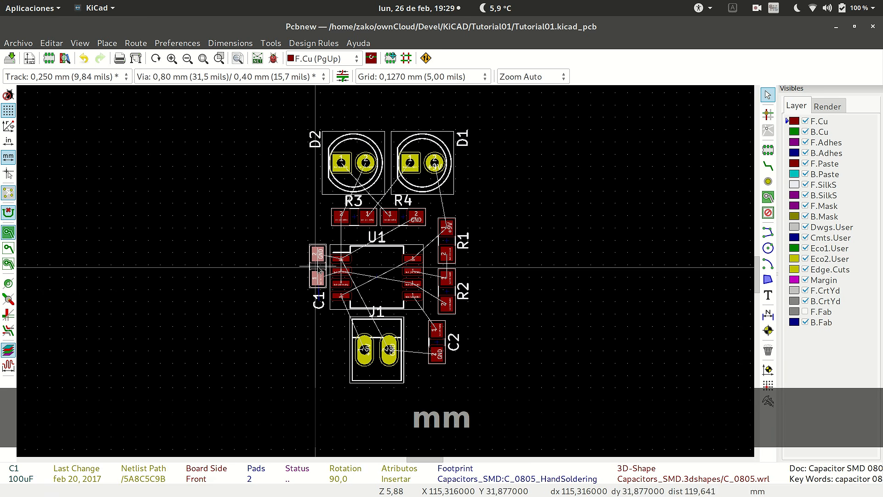
Move resistors R2 and R1 closer to U1's right side, aligning them vertically with C2.
{"action": "left_click", "coordinate": [449, 303]}
{"action": "key", "text": "m"}
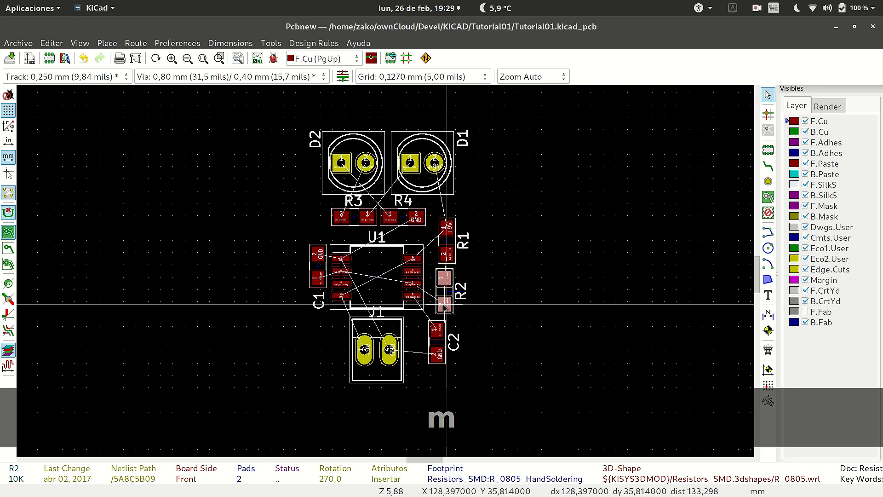
{"action": "left_click", "coordinate": [440, 306]}
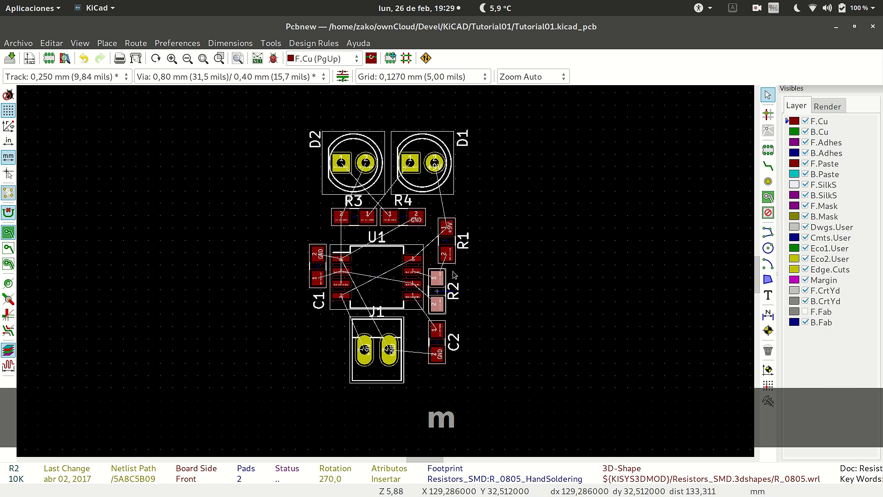
{"action": "left_click", "coordinate": [450, 255]}
{"action": "key", "text": "m"}
{"action": "left_click", "coordinate": [438, 257]}
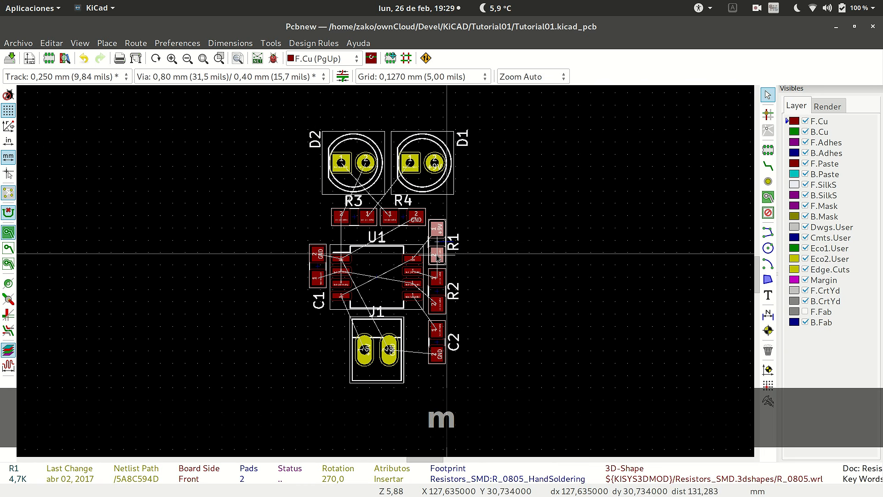
Move resistors R3 and R4 slightly down toward U1, keeping them side by side in one row.
{"action": "left_click", "coordinate": [341, 215]}
{"action": "key", "text": "m"}
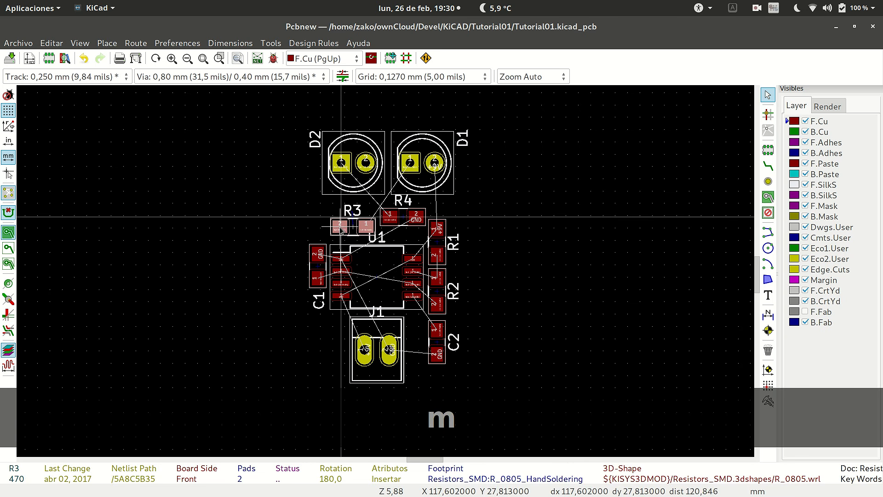
{"action": "left_click", "coordinate": [341, 223]}
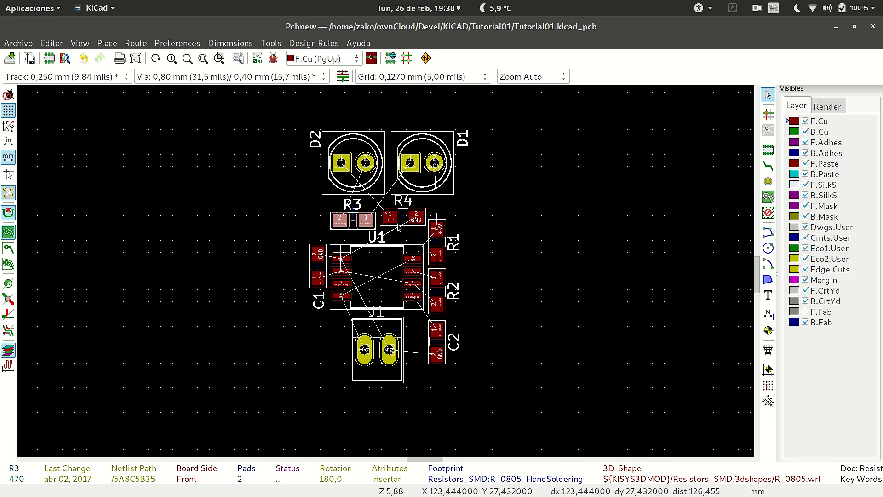
{"action": "key", "text": "m"}
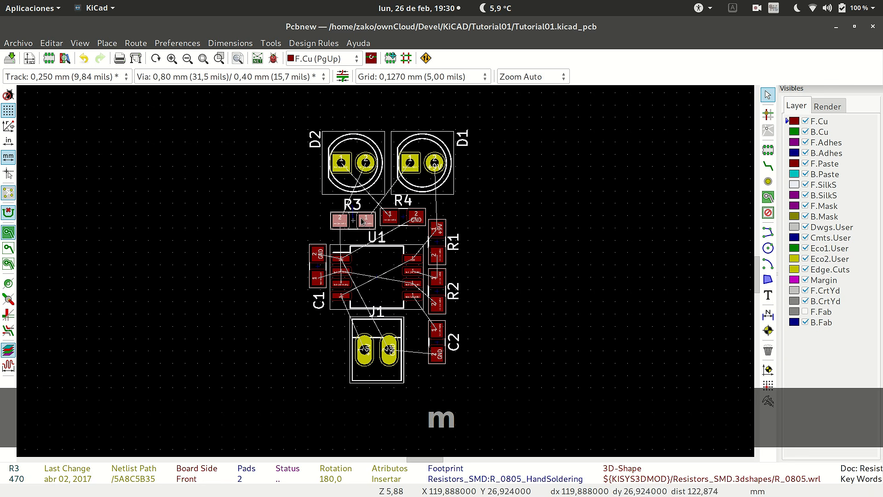
{"action": "left_click", "coordinate": [404, 220]}
{"action": "key", "text": "m"}
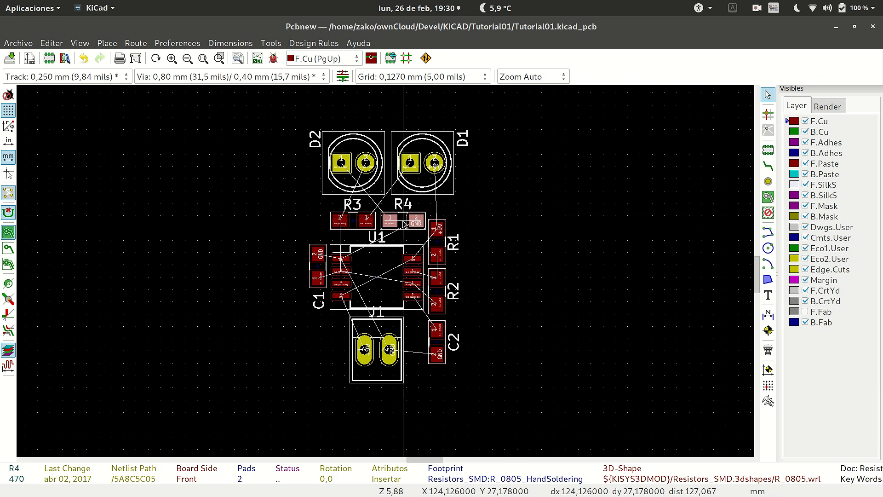
{"action": "left_click", "coordinate": [405, 224]}
{"action": "left_click_drag", "start_coordinate": [281, 109], "coordinate": [515, 197]}
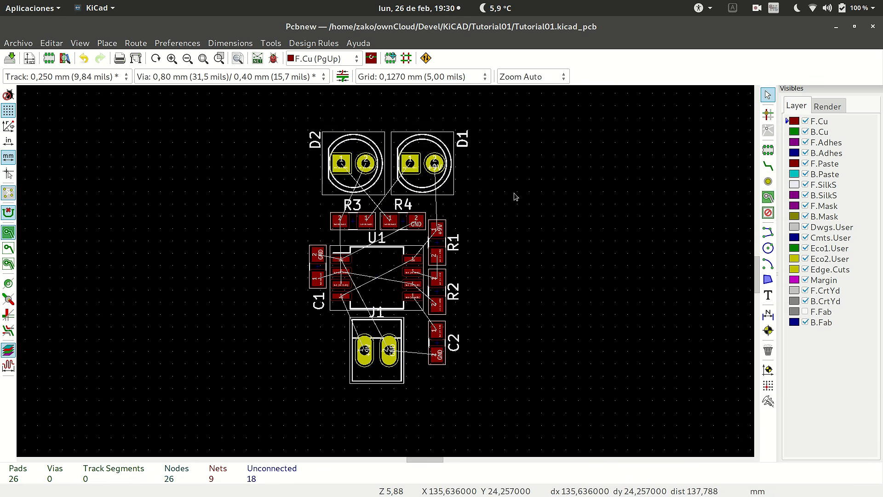
{"action": "key", "text": "m"}
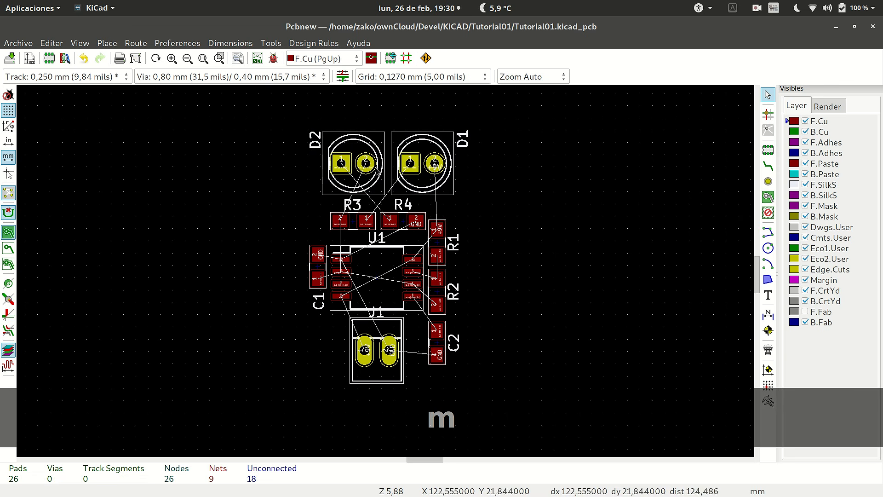
{"action": "right_click", "coordinate": [419, 166]}
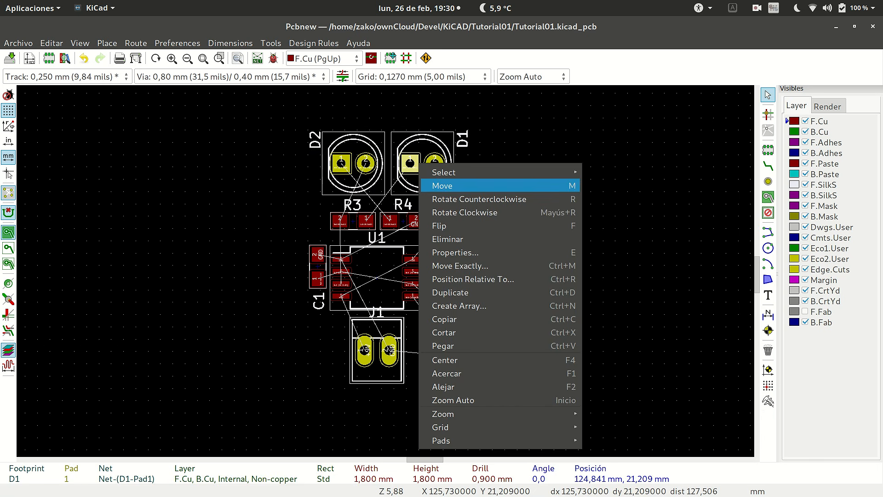
{"action": "left_click", "coordinate": [441, 187]}
{"action": "key", "text": "Escape"}
Move LEDs D1 and D2 together slightly left and down, closer to resistors R3 and R4.
{"action": "left_click_drag", "start_coordinate": [275, 111], "coordinate": [484, 204]}
{"action": "right_click", "coordinate": [448, 179]}
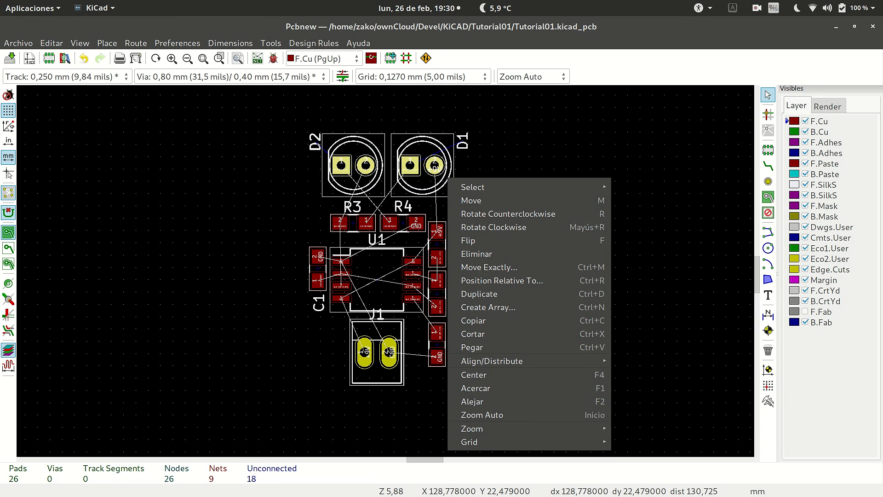
{"action": "left_click", "coordinate": [464, 200]}
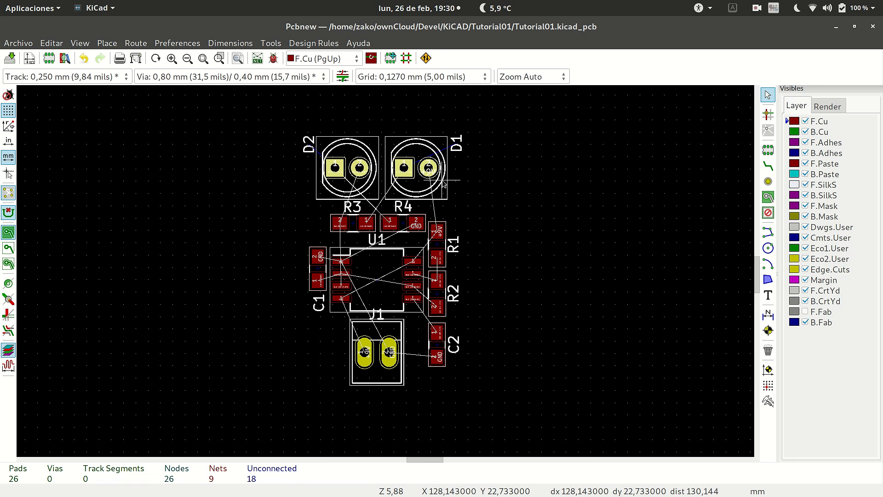
{"action": "left_click", "coordinate": [443, 181]}
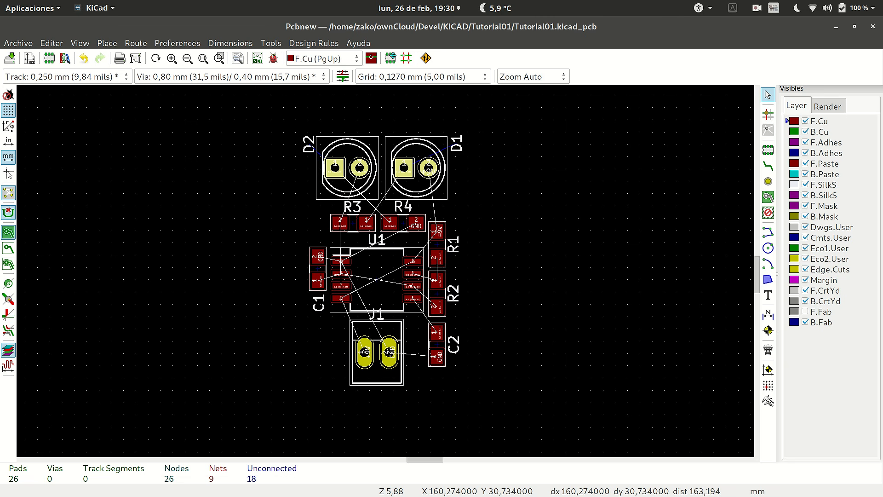
Make Edge.Cuts the active layer and start adding graphic lines.
{"action": "left_click", "coordinate": [829, 270]}
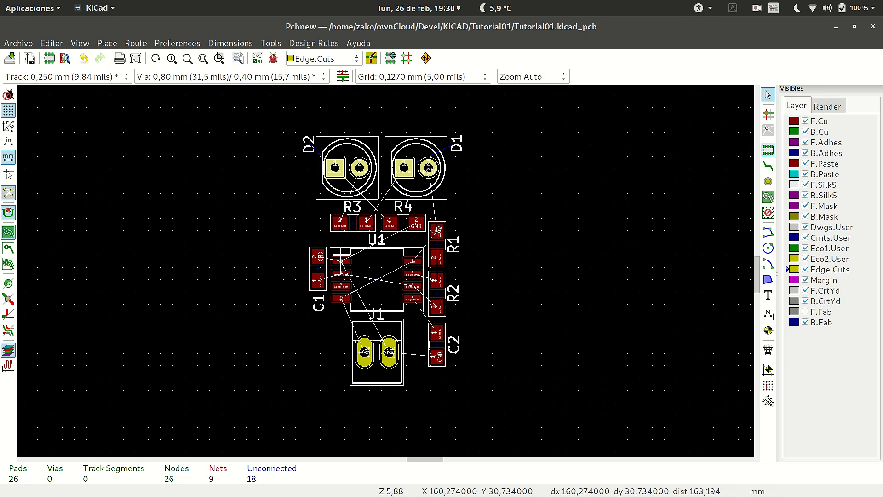
{"action": "left_click", "coordinate": [768, 248]}
{"action": "left_click", "coordinate": [768, 232]}
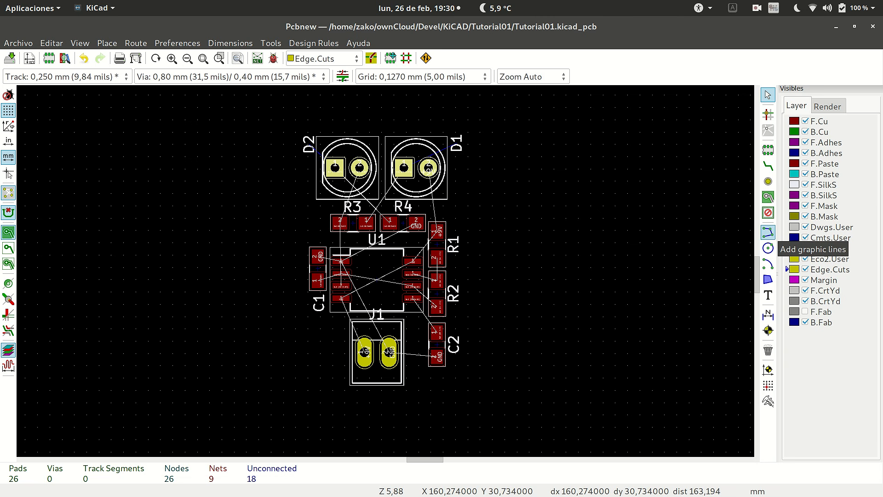
{"action": "left_click", "coordinate": [768, 248]}
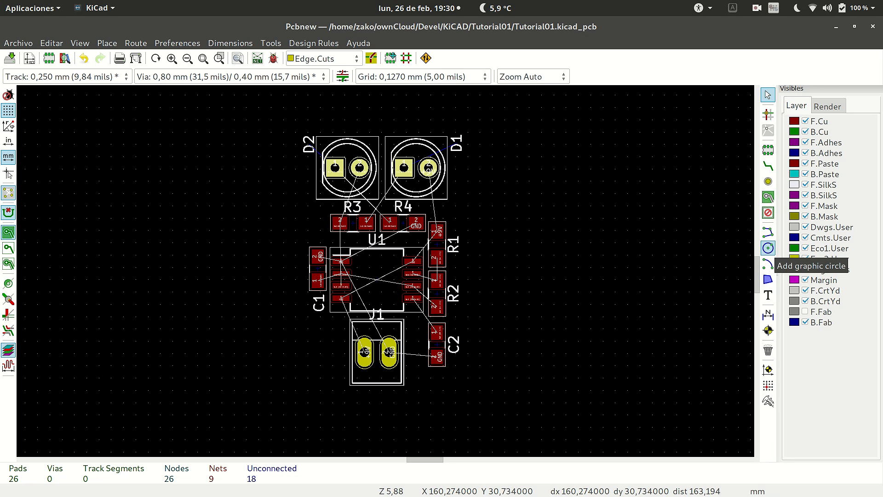
{"action": "left_click", "coordinate": [768, 264]}
{"action": "left_click", "coordinate": [768, 233]}
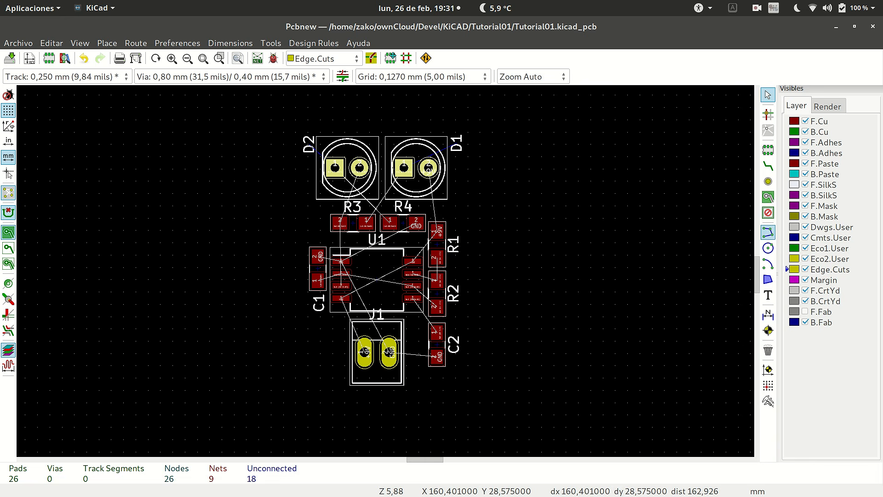
{"action": "left_click", "coordinate": [768, 233]}
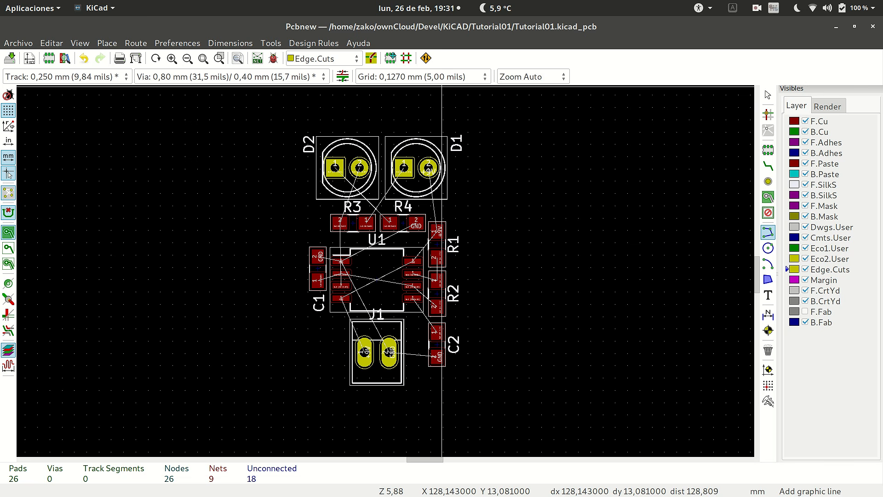
Set the grid to 1.0000 mm (39.37 mils).
{"action": "left_click", "coordinate": [421, 76]}
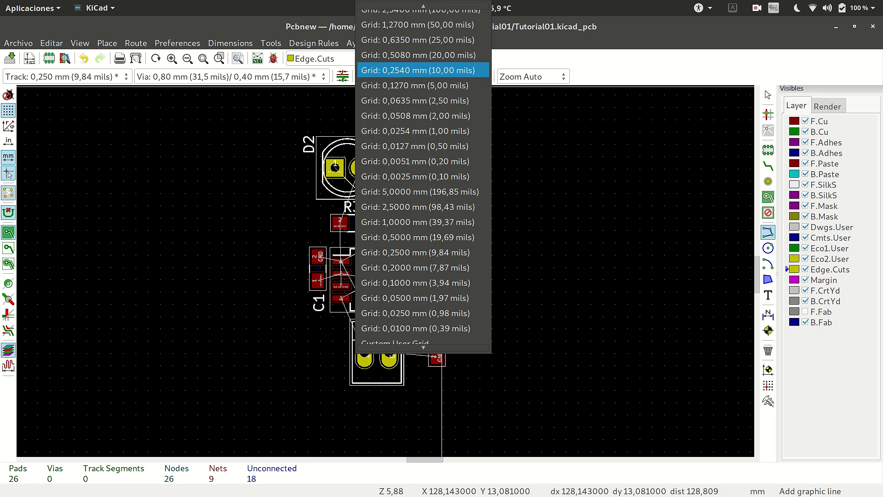
{"action": "key", "text": "Down"}
{"action": "key", "text": "Down"}
{"action": "key", "text": "Down"}
{"action": "key", "text": "Down"}
{"action": "key", "text": "Down"}
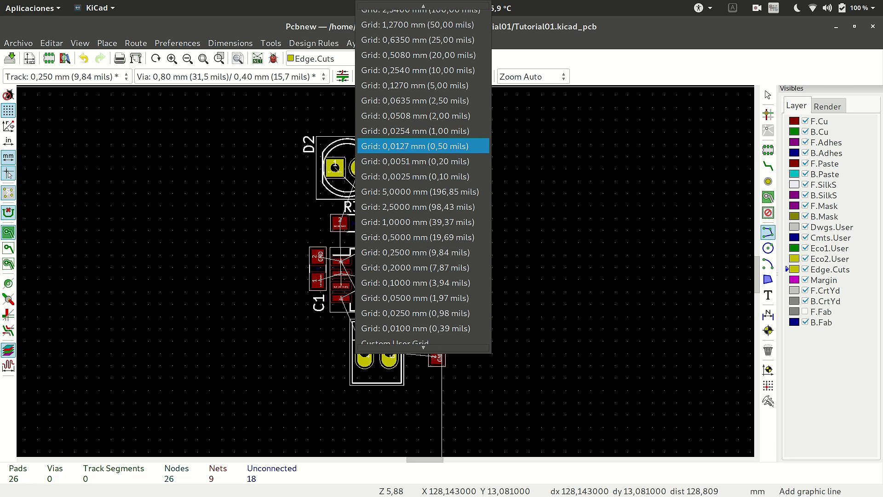
{"action": "key", "text": "Down"}
{"action": "key", "text": "Down"}
{"action": "key", "text": "Down"}
{"action": "key", "text": "Down"}
{"action": "key", "text": "Down"}
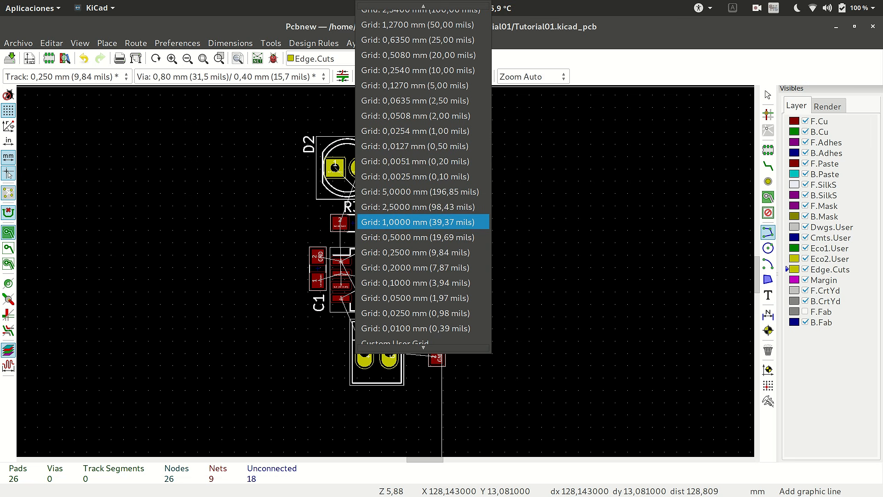
{"action": "key", "text": "Down"}
{"action": "key", "text": "Up"}
{"action": "key", "text": "Return"}
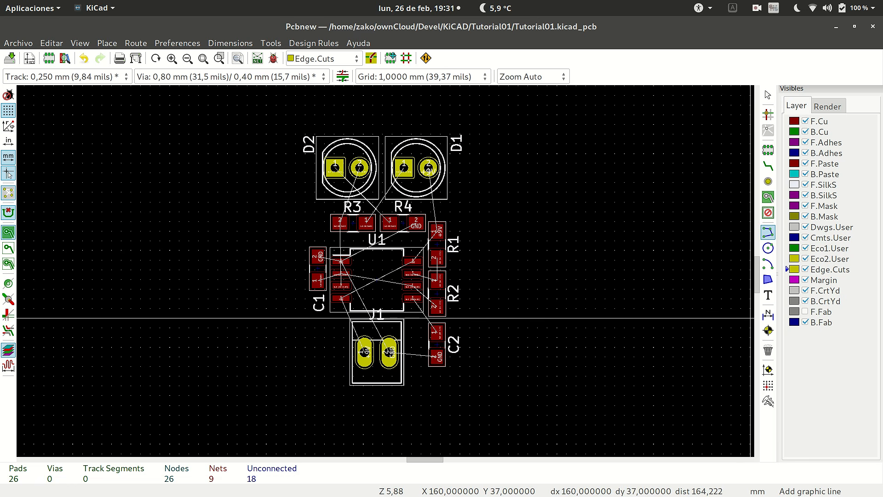
Draw a closed rectangular board outline about 17 mm wide and 26 mm high around all components on Edge.Cuts.
{"action": "left_click", "coordinate": [295, 134]}
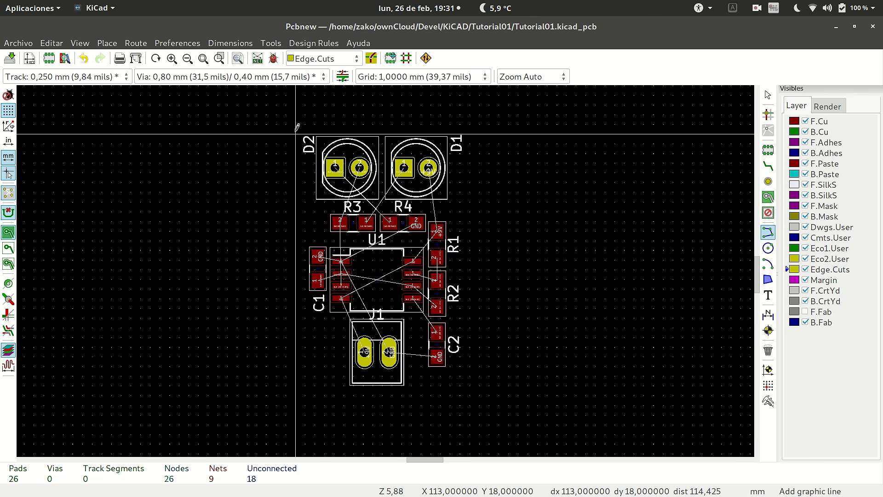
{"action": "left_click", "coordinate": [297, 385]}
{"action": "left_click", "coordinate": [459, 384]}
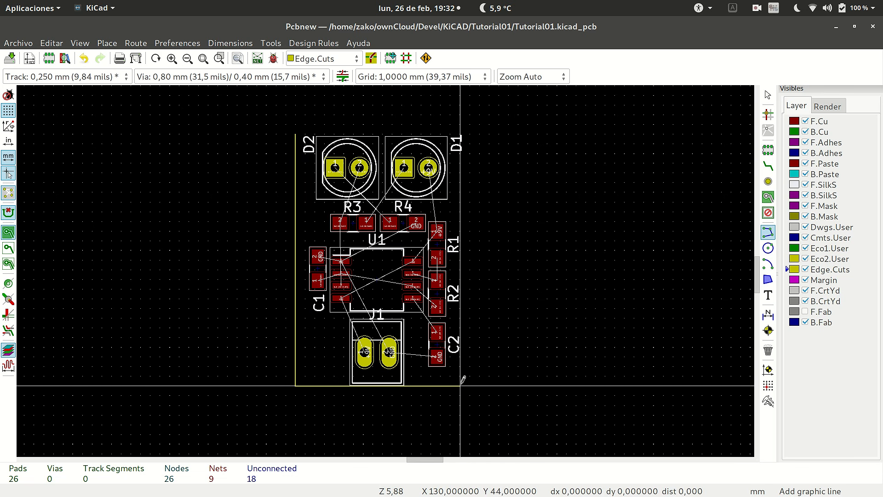
{"action": "left_click", "coordinate": [460, 134]}
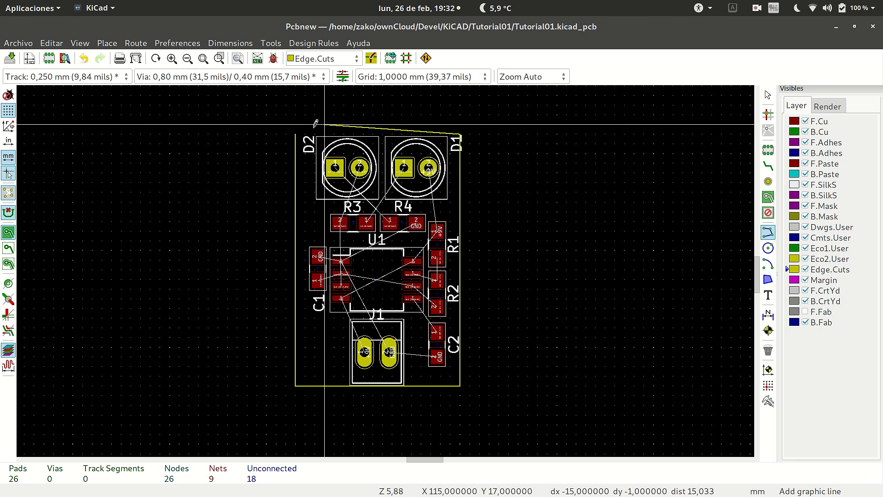
{"action": "scroll", "coordinate": [295, 133], "scroll_direction": "up", "scroll_amount": 5}
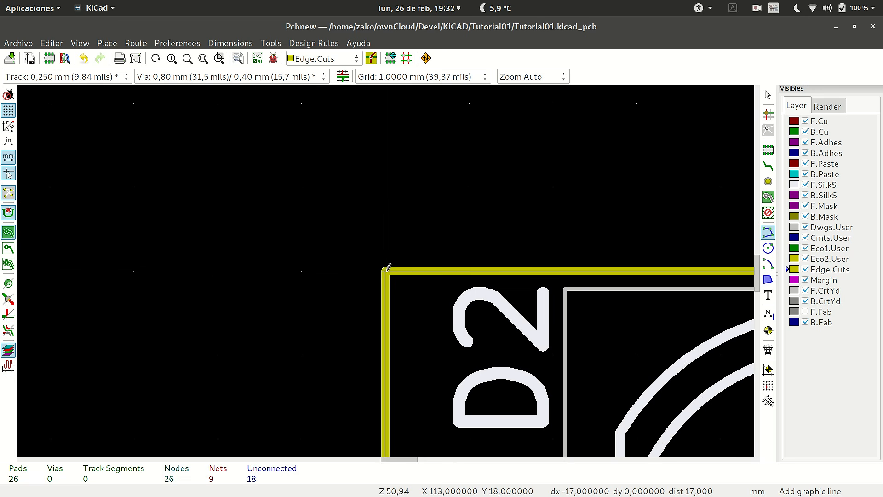
{"action": "left_click", "coordinate": [384, 267]}
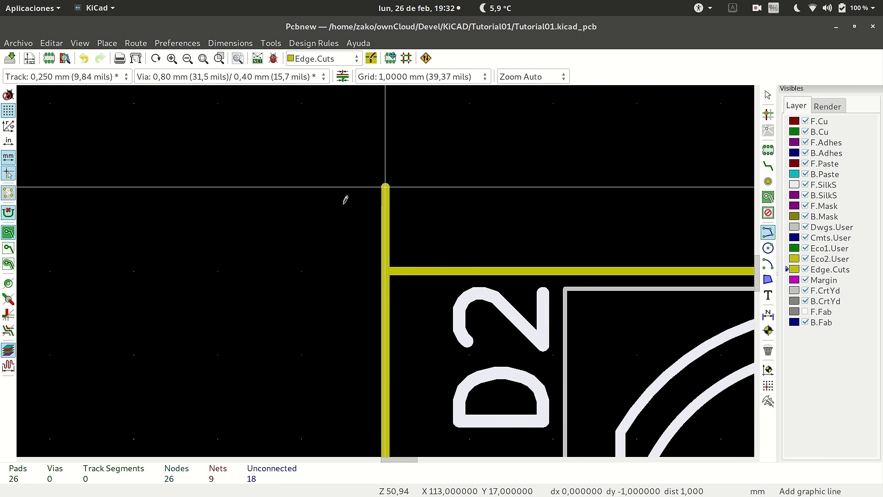
{"action": "scroll", "coordinate": [388, 269], "scroll_direction": "down", "scroll_amount": 7}
{"action": "scroll", "coordinate": [388, 267], "scroll_direction": "up", "scroll_amount": 4}
{"action": "right_click", "coordinate": [386, 271]}
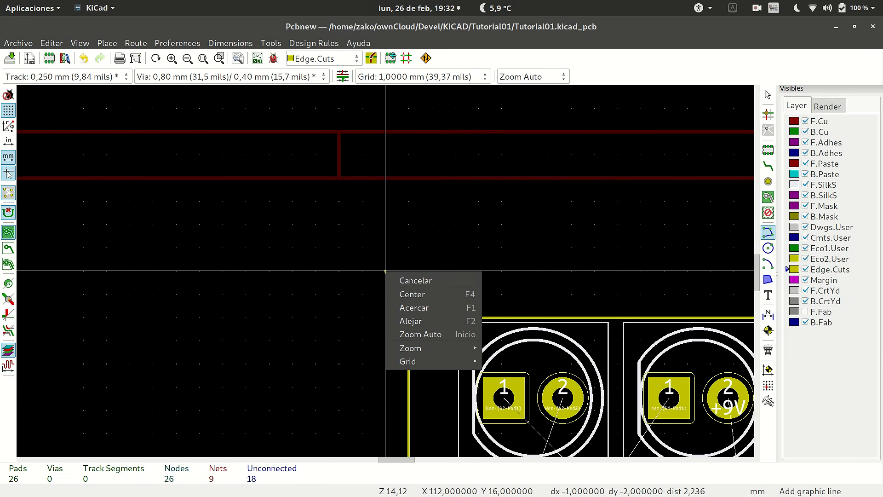
{"action": "key", "text": "Escape"}
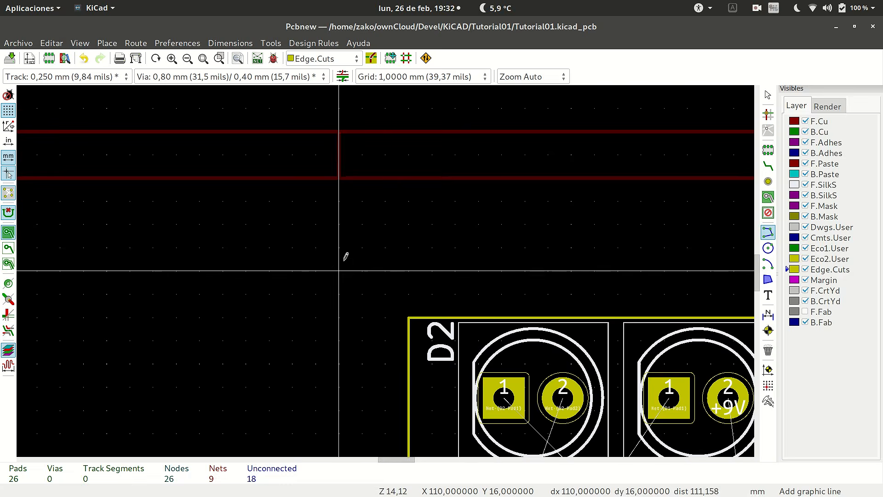
Examine the board outline and how the components and reference labels fit inside it.
{"action": "scroll", "coordinate": [387, 267], "scroll_direction": "down", "scroll_amount": 4}
{"action": "scroll", "coordinate": [385, 270], "scroll_direction": "up", "scroll_amount": 1}
{"action": "scroll", "coordinate": [386, 270], "scroll_direction": "down", "scroll_amount": 2}
{"action": "scroll", "coordinate": [385, 267], "scroll_direction": "up", "scroll_amount": 4}
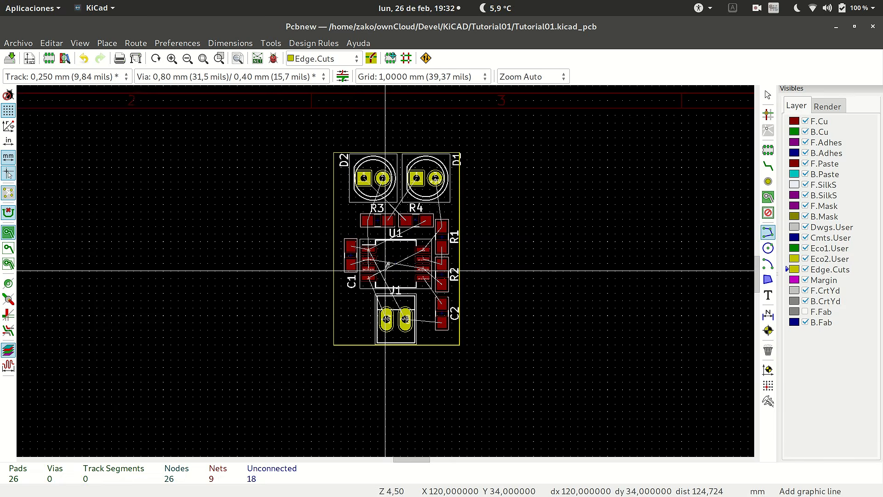
{"action": "scroll", "coordinate": [385, 261], "scroll_direction": "down", "scroll_amount": 1}
{"action": "scroll", "coordinate": [385, 261], "scroll_direction": "up", "scroll_amount": 1}
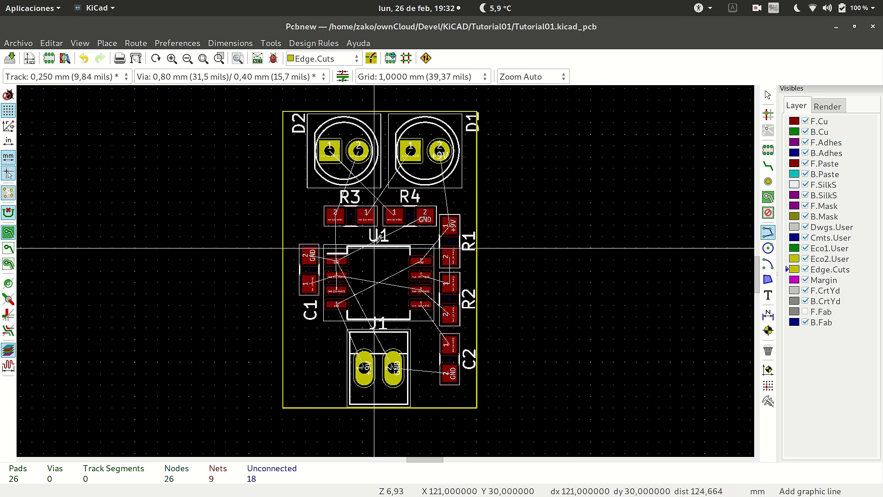
{"action": "scroll", "coordinate": [425, 124], "scroll_direction": "up", "scroll_amount": 1}
{"action": "scroll", "coordinate": [385, 270], "scroll_direction": "down", "scroll_amount": 4}
{"action": "scroll", "coordinate": [386, 258], "scroll_direction": "up", "scroll_amount": 1}
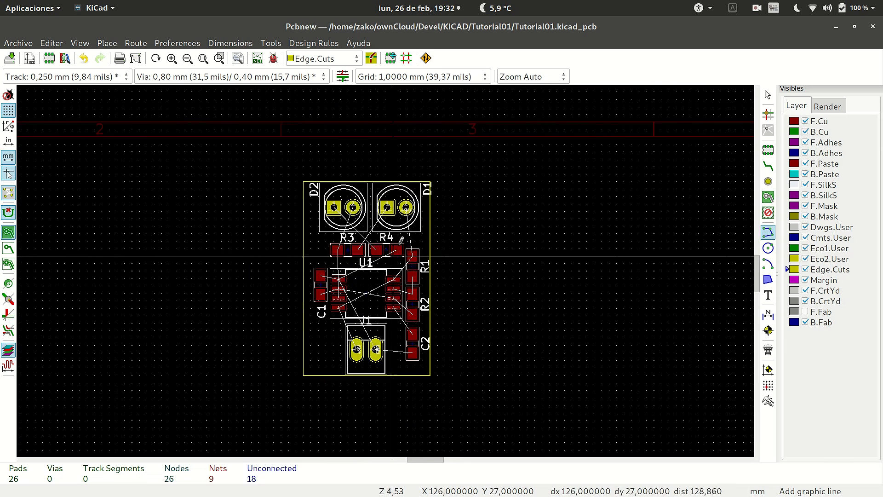
{"action": "scroll", "coordinate": [368, 272], "scroll_direction": "up", "scroll_amount": 1}
{"action": "scroll", "coordinate": [368, 276], "scroll_direction": "up", "scroll_amount": 1}
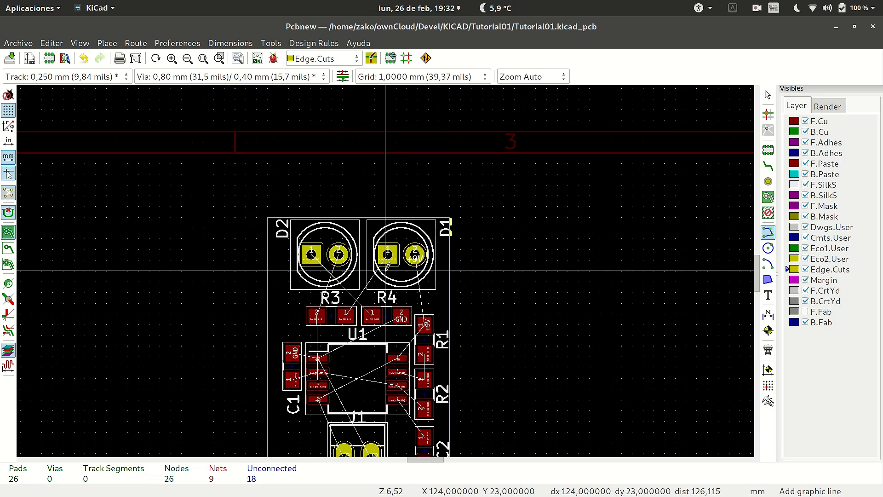
Set the grid to 0.1270 mm (5.00 mils).
{"action": "left_click", "coordinate": [421, 77]}
{"action": "scroll", "coordinate": [421, 174], "scroll_direction": "up", "scroll_amount": 18}
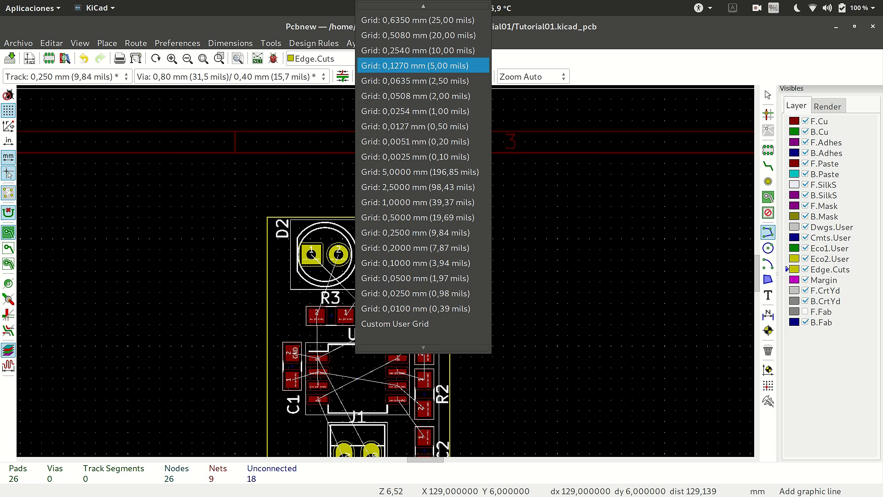
{"action": "left_click", "coordinate": [416, 65]}
Shift LEDs D1 and D2 left by about 0.5 mm and 0.4 mm so that the D1 label sits inside the board outline.
{"action": "scroll", "coordinate": [414, 251], "scroll_direction": "up", "scroll_amount": 3}
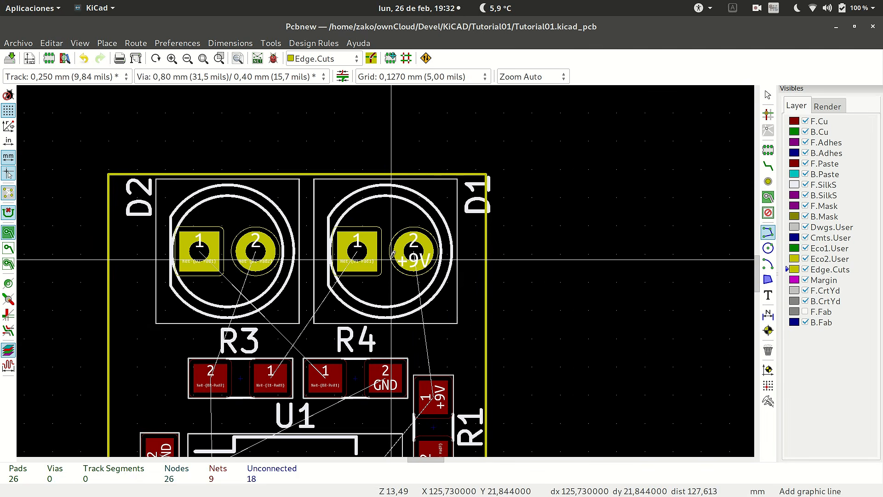
{"action": "left_click_drag", "start_coordinate": [358, 253], "coordinate": [351, 254]}
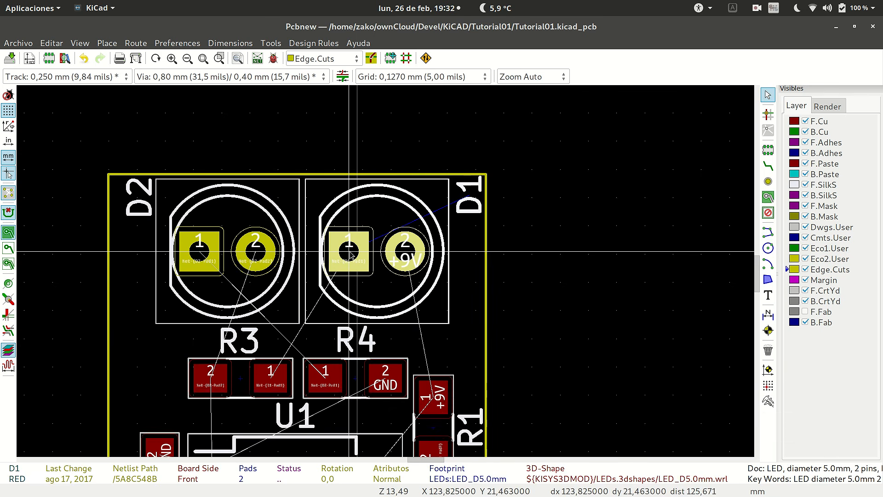
{"action": "left_click_drag", "start_coordinate": [200, 254], "coordinate": [197, 254]}
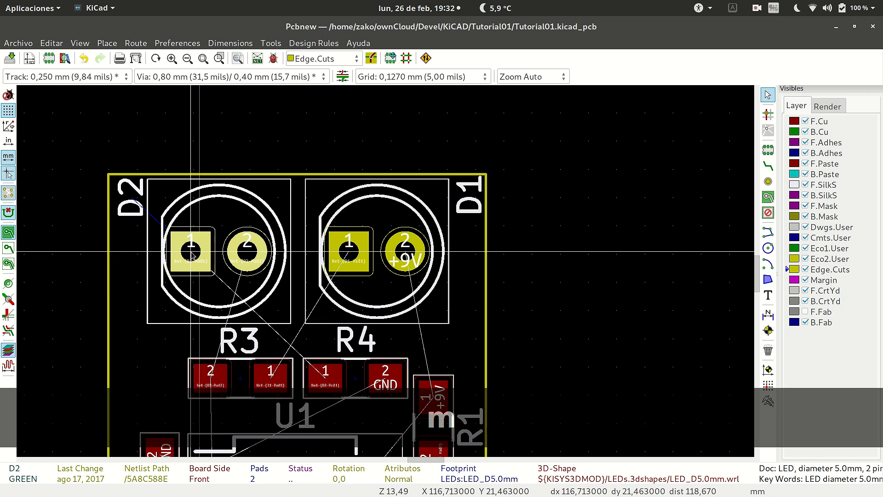
{"action": "left_click", "coordinate": [191, 252]}
{"action": "key", "text": "m"}
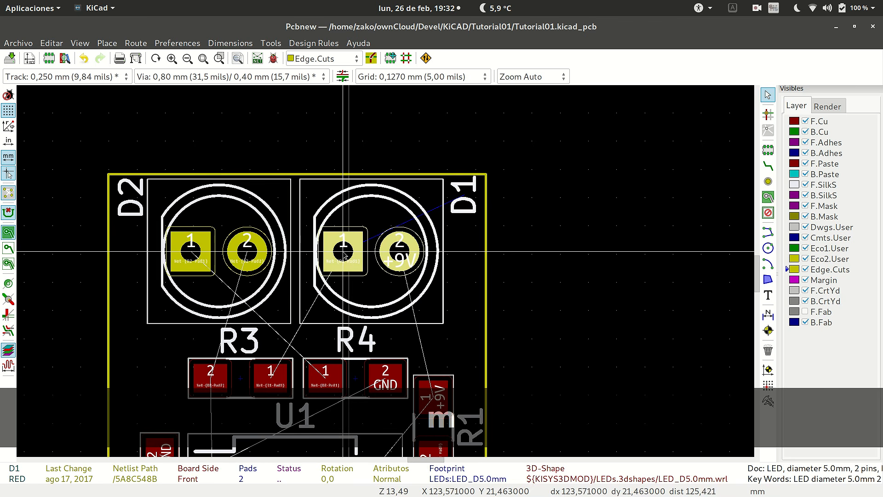
{"action": "left_click", "coordinate": [347, 253]}
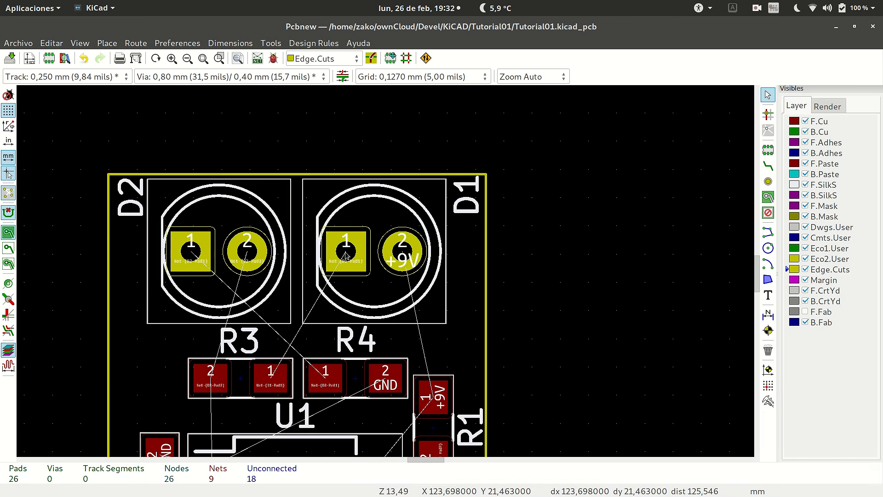
Examine the complete component layout and how it sits within the board outline.
{"action": "scroll", "coordinate": [374, 252], "scroll_direction": "down", "scroll_amount": 4}
{"action": "scroll", "coordinate": [374, 252], "scroll_direction": "up", "scroll_amount": 3}
{"action": "scroll", "coordinate": [373, 252], "scroll_direction": "down", "scroll_amount": 2}
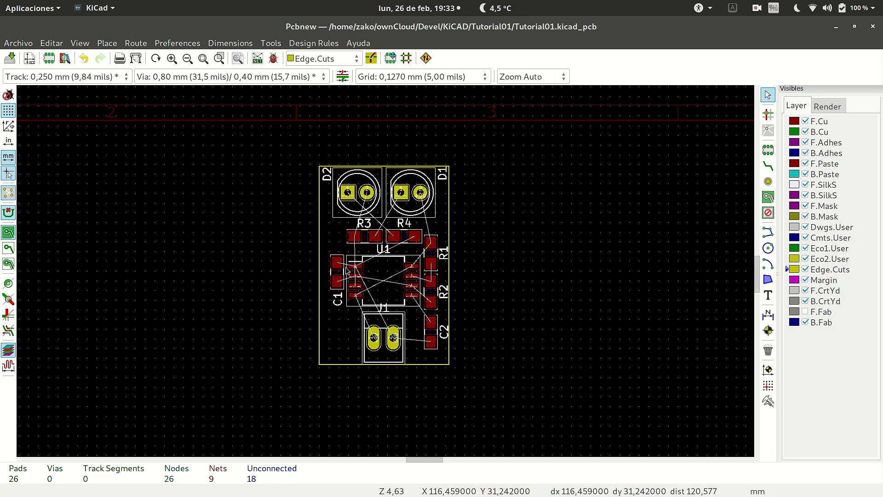
{"action": "scroll", "coordinate": [371, 286], "scroll_direction": "up", "scroll_amount": 1}
{"action": "scroll", "coordinate": [387, 272], "scroll_direction": "down", "scroll_amount": 1}
{"action": "scroll", "coordinate": [385, 271], "scroll_direction": "up", "scroll_amount": 2}
{"action": "scroll", "coordinate": [387, 271], "scroll_direction": "down", "scroll_amount": 2}
{"action": "scroll", "coordinate": [387, 265], "scroll_direction": "up", "scroll_amount": 2}
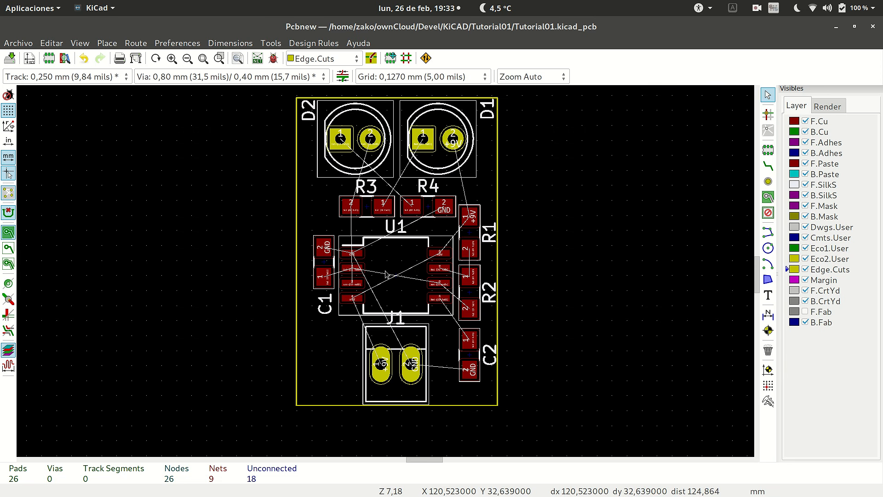
Make F.Cu the active layer.
{"action": "key", "text": "Page_Up"}
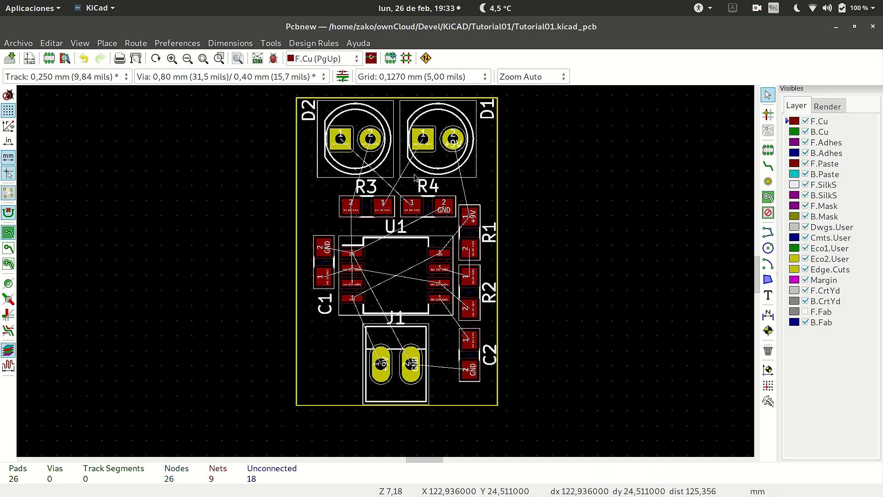
{"action": "scroll", "coordinate": [394, 178], "scroll_direction": "up", "scroll_amount": 2}
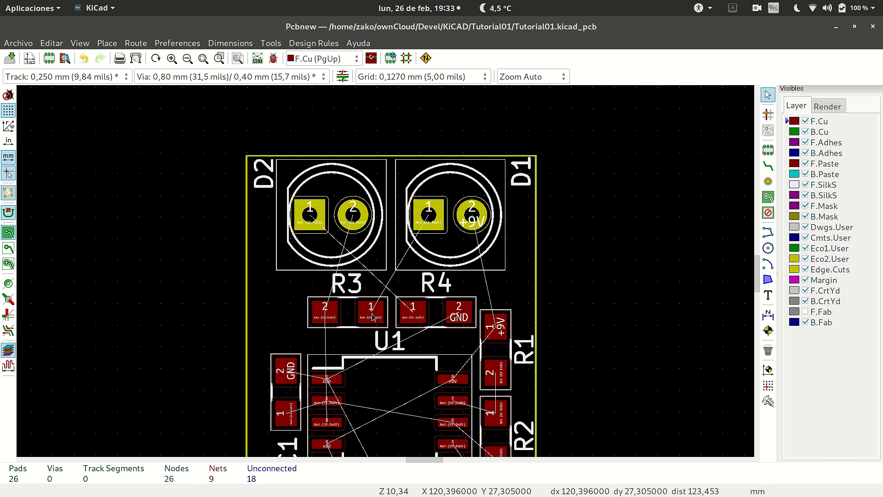
{"action": "key", "text": "Escape"}
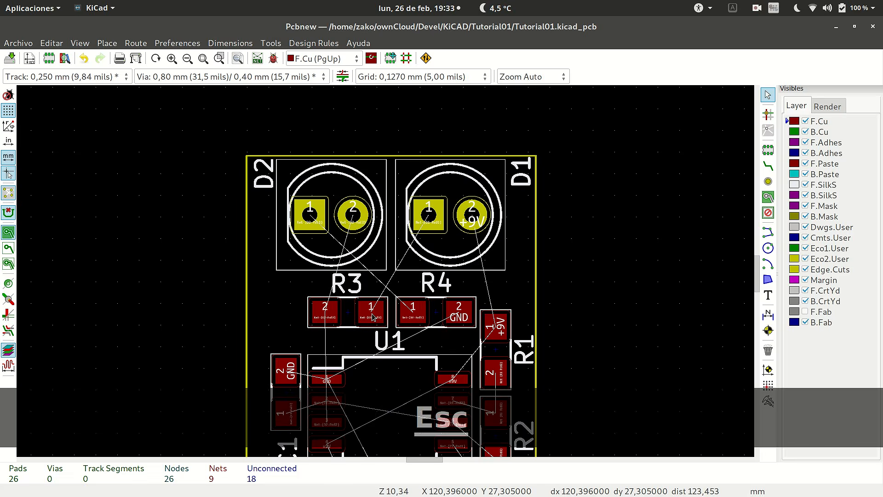
Swap the positions of resistors R3 and R4, placing R4 below D2 and R3 below D1 in the same row.
{"action": "left_click", "coordinate": [375, 314]}
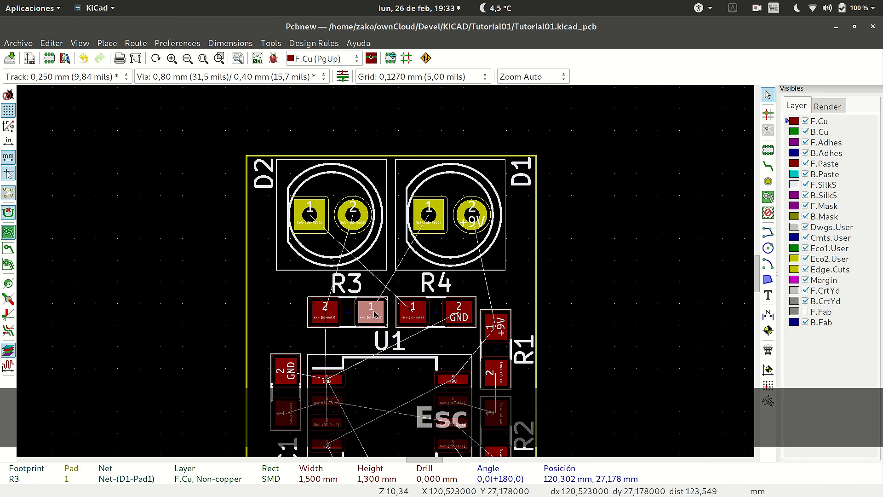
{"action": "key", "text": "m"}
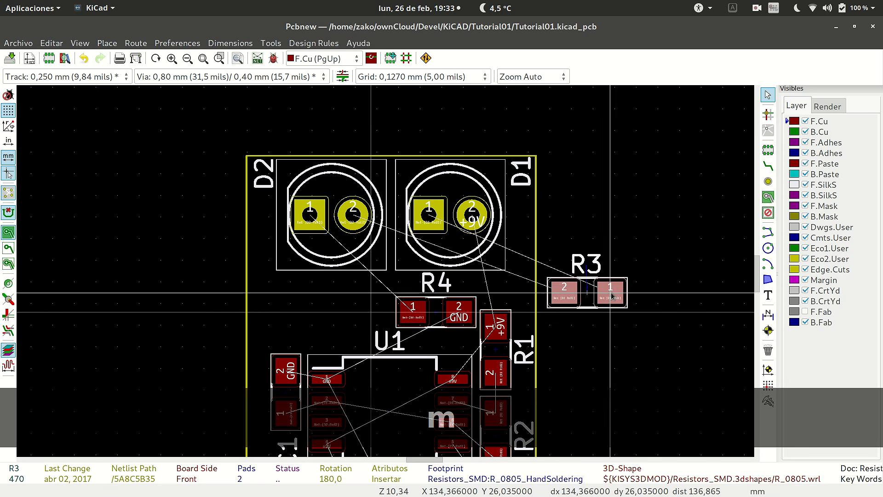
{"action": "left_click", "coordinate": [586, 292]}
{"action": "left_click", "coordinate": [460, 316]}
{"action": "key", "text": "m"}
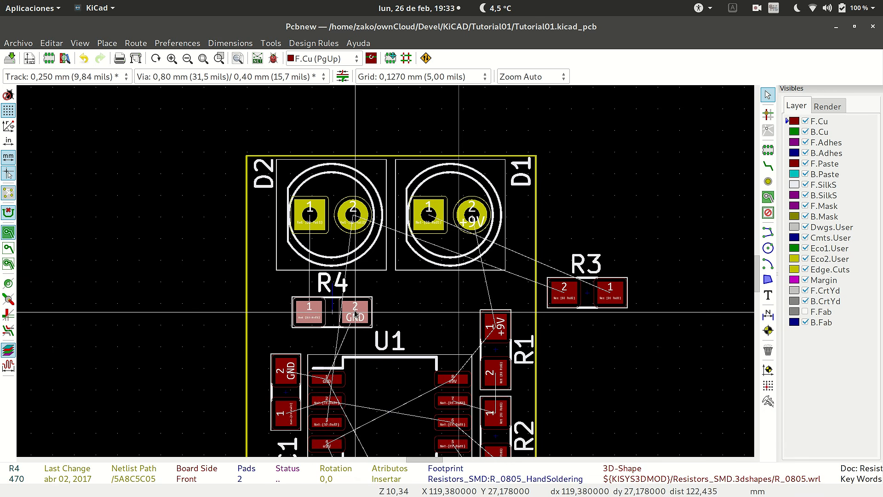
{"action": "left_click", "coordinate": [354, 314]}
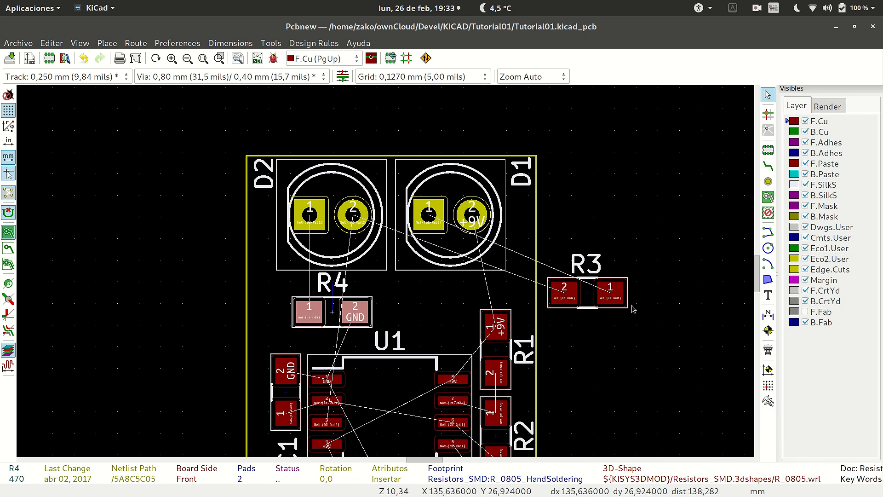
{"action": "left_click", "coordinate": [610, 294]}
{"action": "key", "text": "m"}
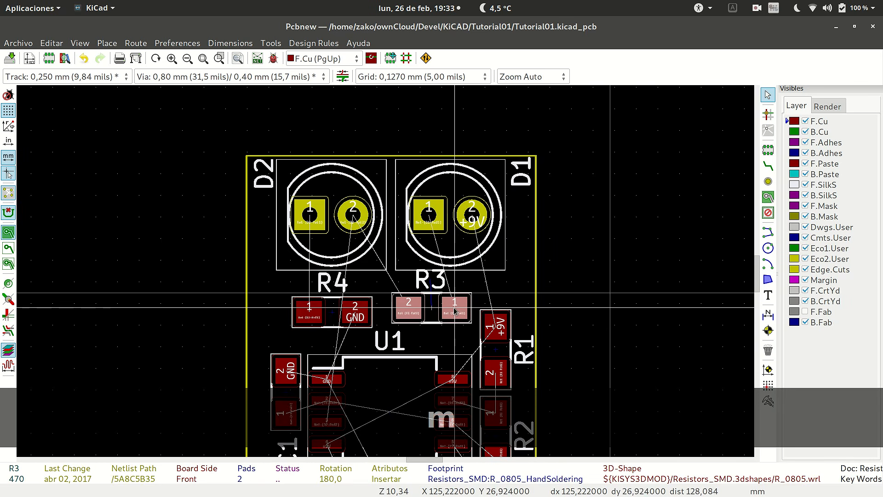
{"action": "left_click", "coordinate": [455, 312]}
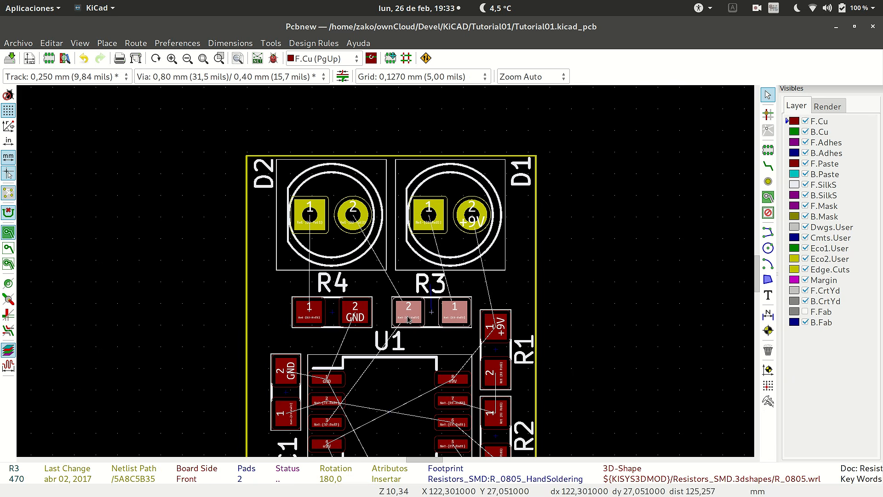
Examine the ratsnest connections between the LEDs, the resistors, U1 and the remaining components.
{"action": "scroll", "coordinate": [391, 255], "scroll_direction": "down", "scroll_amount": 5}
{"action": "scroll", "coordinate": [393, 244], "scroll_direction": "up", "scroll_amount": 4}
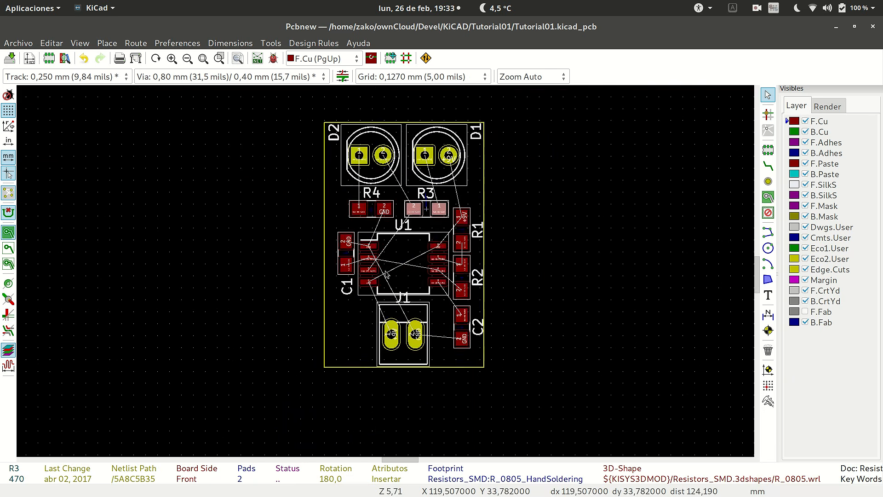
{"action": "scroll", "coordinate": [394, 236], "scroll_direction": "down", "scroll_amount": 2}
{"action": "scroll", "coordinate": [386, 275], "scroll_direction": "up", "scroll_amount": 3}
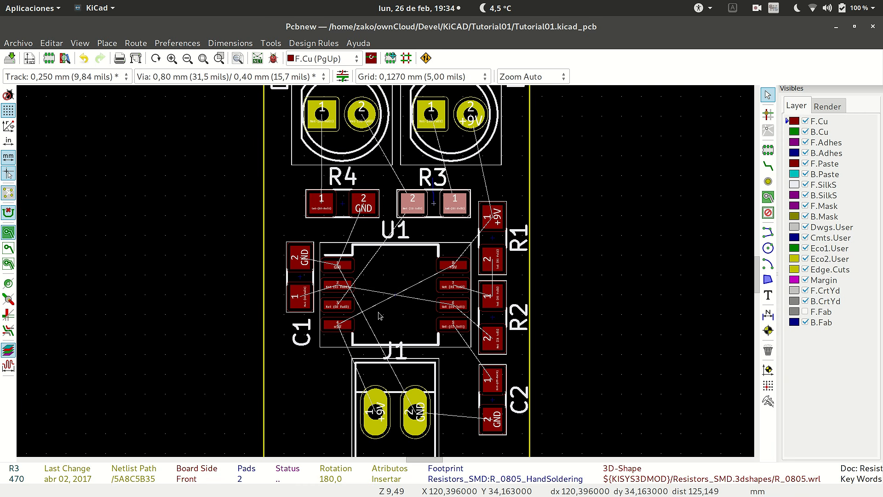
{"action": "scroll", "coordinate": [378, 312], "scroll_direction": "down", "scroll_amount": 1}
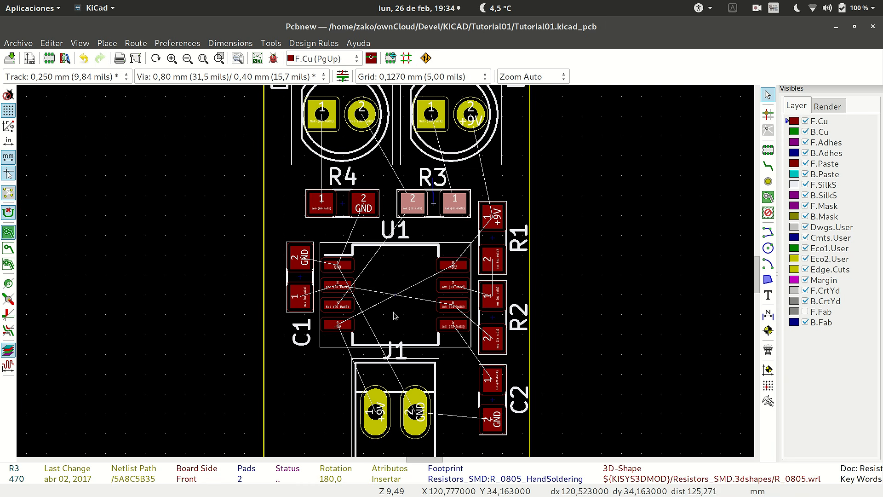
{"action": "scroll", "coordinate": [373, 282], "scroll_direction": "down", "scroll_amount": 1}
{"action": "scroll", "coordinate": [373, 282], "scroll_direction": "up", "scroll_amount": 2}
{"action": "scroll", "coordinate": [373, 283], "scroll_direction": "down", "scroll_amount": 2}
{"action": "scroll", "coordinate": [383, 213], "scroll_direction": "up", "scroll_amount": 1}
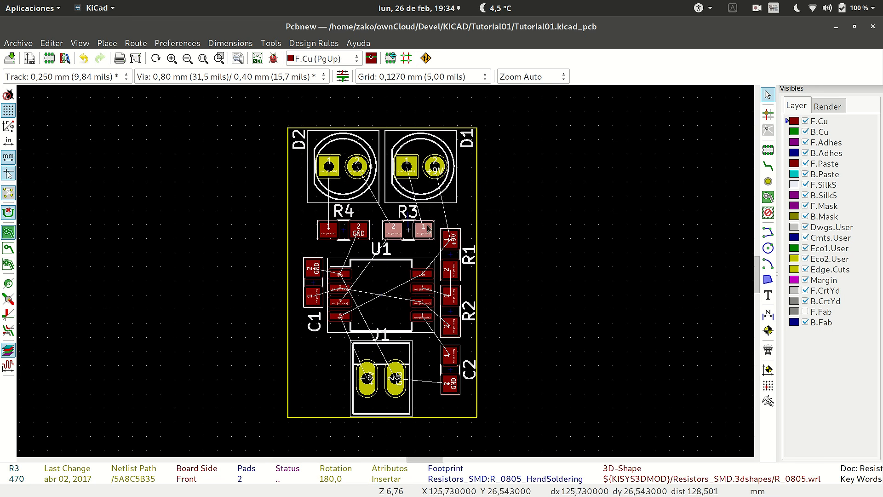
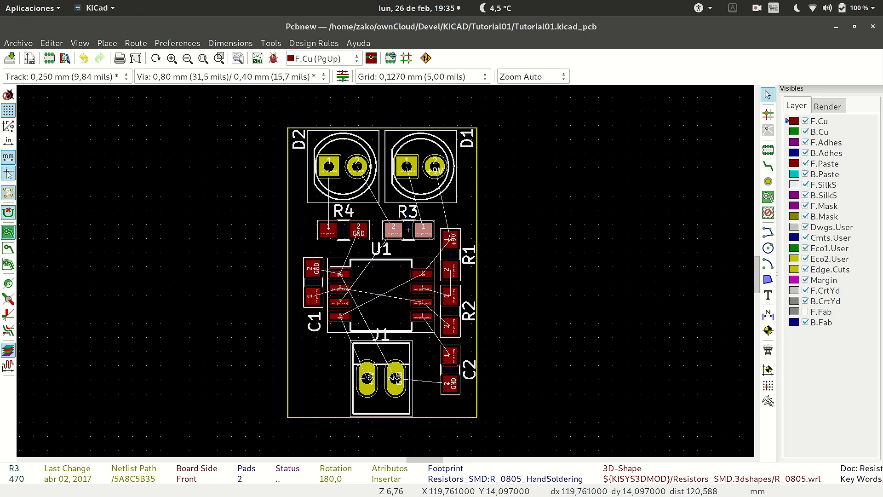
Open the design rules and set the Default net class's track width to 0,3 mm.
{"action": "left_click", "coordinate": [313, 43]}
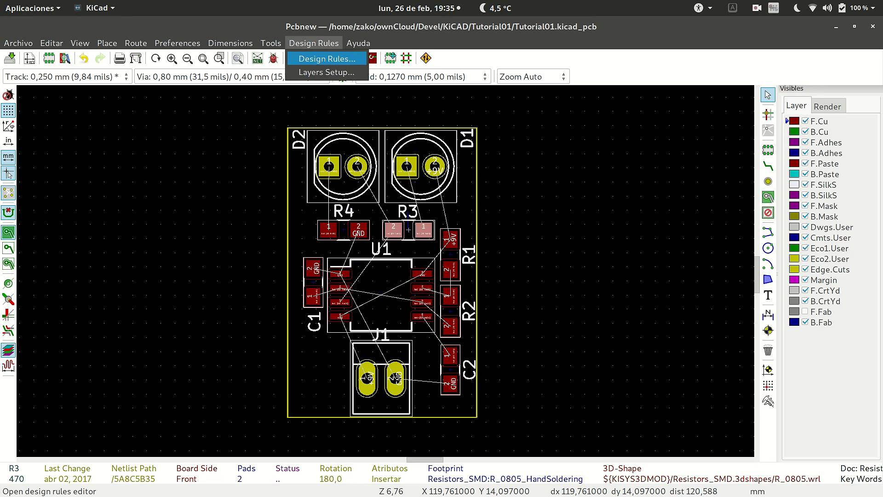
{"action": "left_click", "coordinate": [326, 58]}
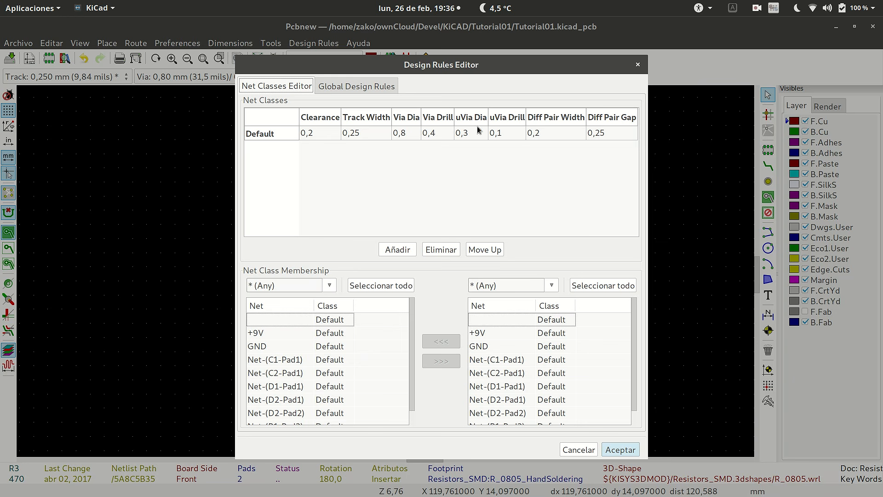
{"action": "left_click", "coordinate": [368, 137]}
{"action": "left_click", "coordinate": [359, 135]}
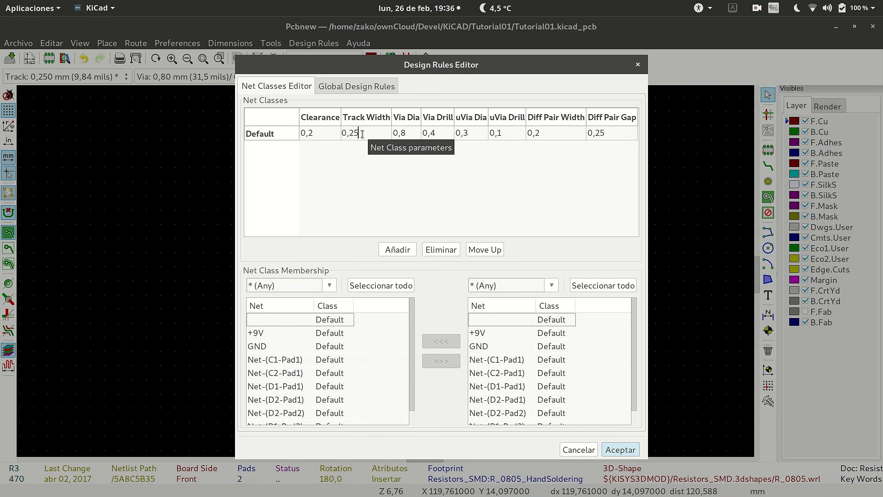
{"action": "key", "text": "BackSpace"}
{"action": "key", "text": "BackSpace"}
{"action": "type", "text": "3"}
Set the Default net class's clearance to 0,3 mm.
{"action": "left_click", "coordinate": [326, 134]}
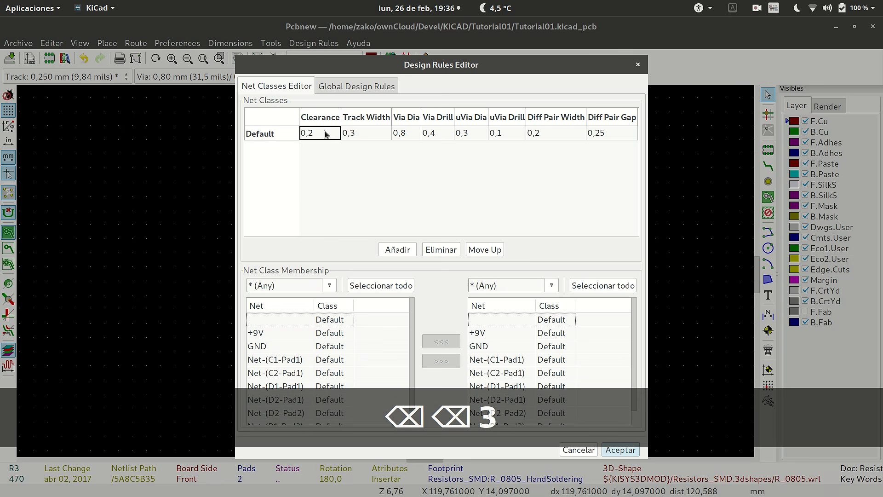
{"action": "left_click", "coordinate": [325, 134]}
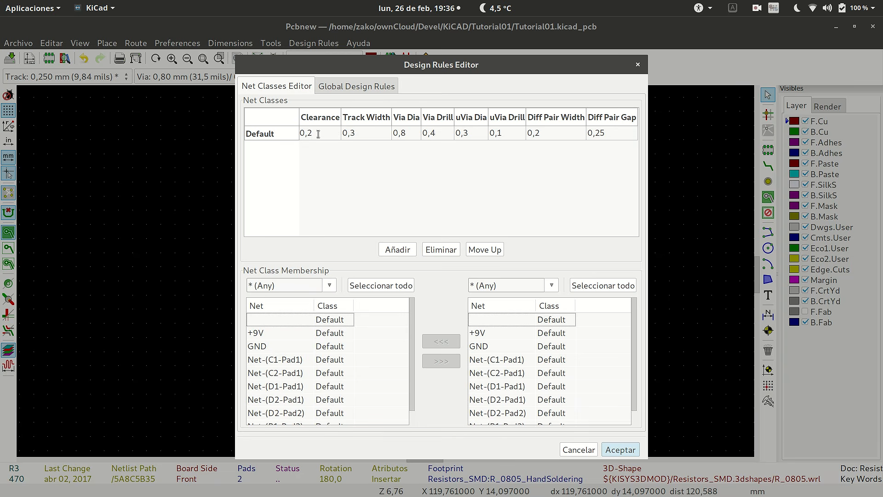
{"action": "key", "text": "BackSpace"}
{"action": "type", "text": "3"}
{"action": "key", "text": "Return"}
Add a net class named PWR and set its track width to 0,5 mm.
{"action": "left_click", "coordinate": [397, 250]}
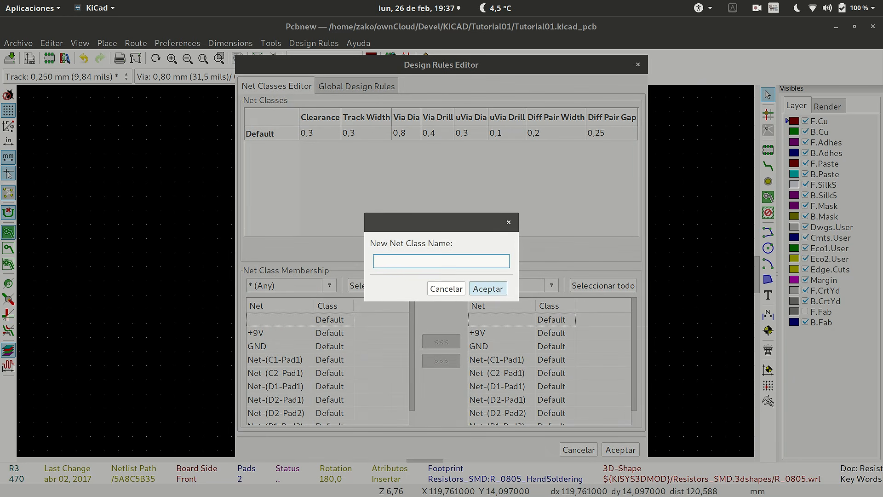
{"action": "type", "text": "PWR"}
{"action": "key", "text": "Return"}
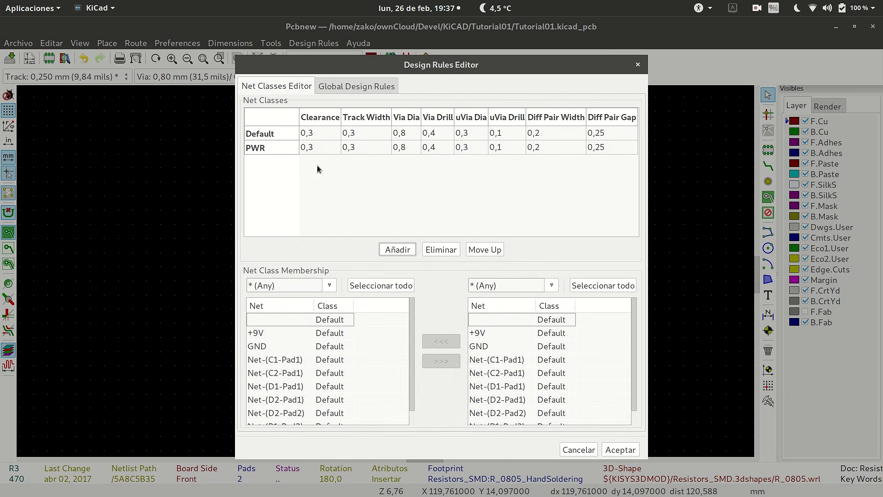
{"action": "double_click", "coordinate": [357, 148]}
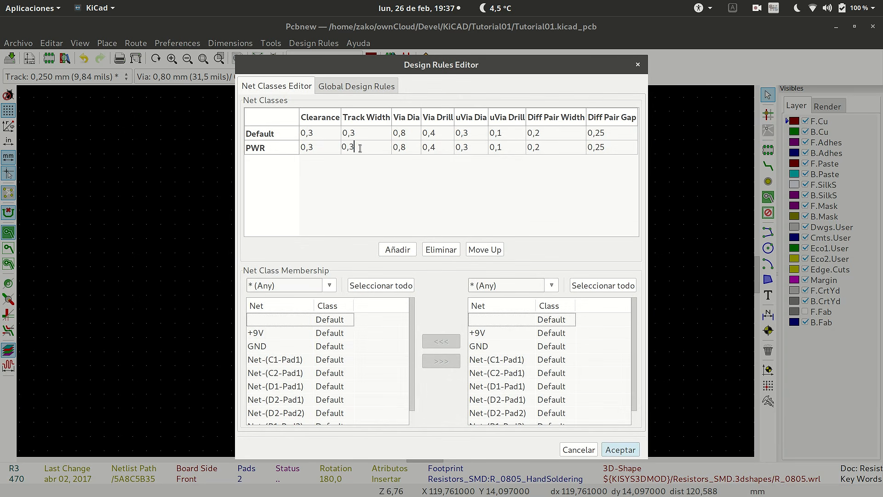
{"action": "key", "text": "BackSpace"}
{"action": "type", "text": "5"}
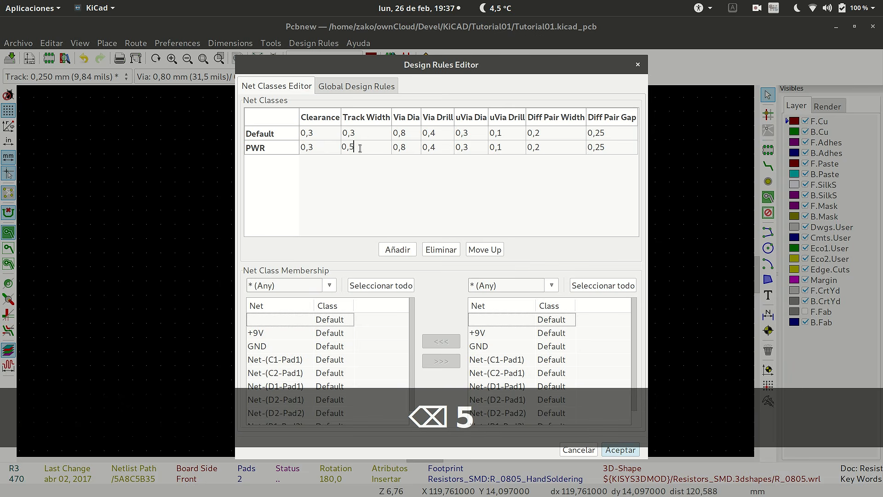
{"action": "left_click", "coordinate": [318, 150]}
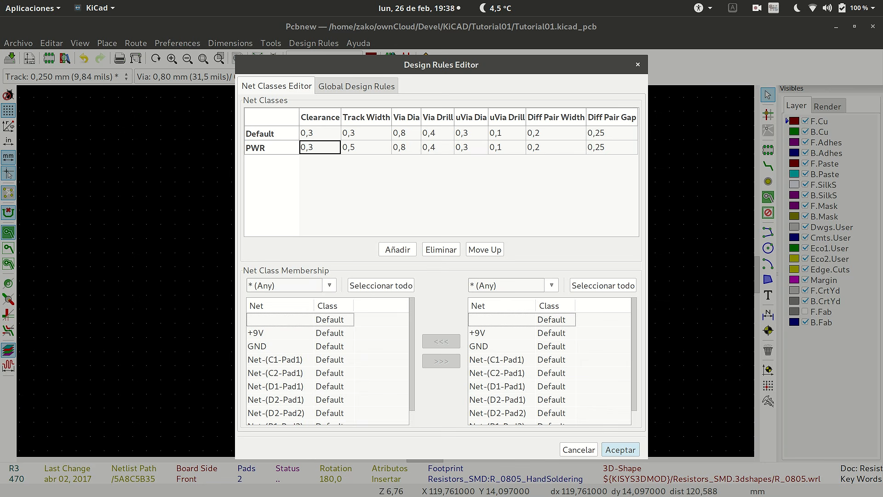
Assign the +9V and GND nets to the PWR net class and accept the design rules.
{"action": "left_click", "coordinate": [538, 285]}
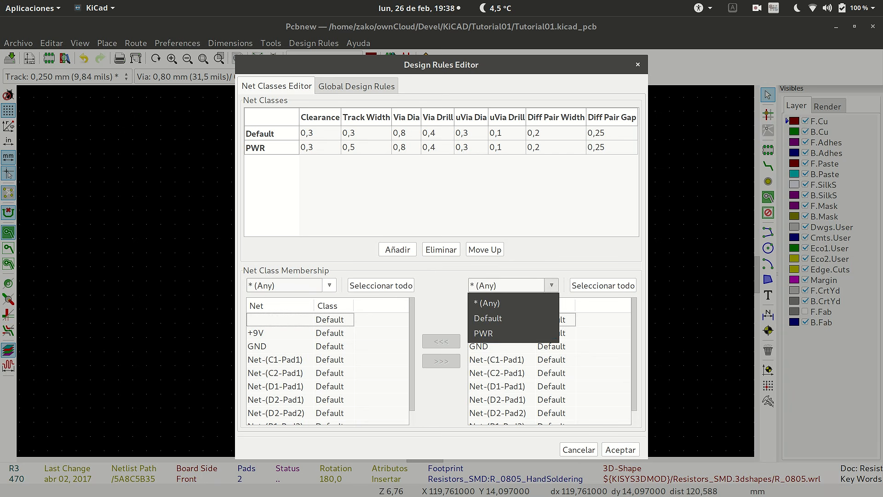
{"action": "left_click", "coordinate": [484, 333]}
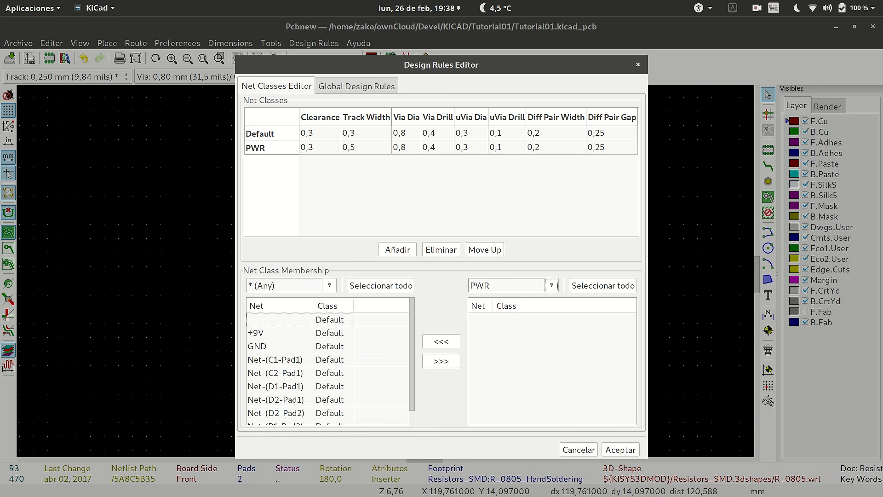
{"action": "left_click", "coordinate": [276, 333]}
{"action": "left_click", "coordinate": [441, 360]}
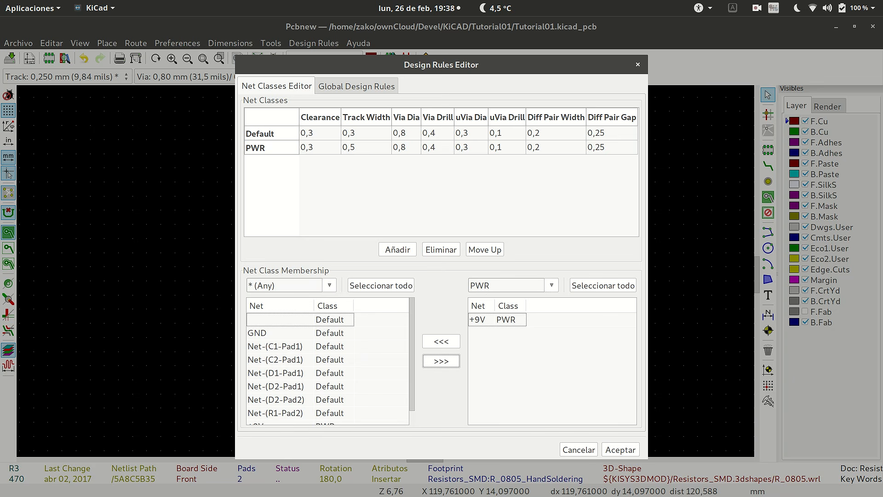
{"action": "left_click", "coordinate": [276, 333]}
{"action": "left_click", "coordinate": [441, 361]}
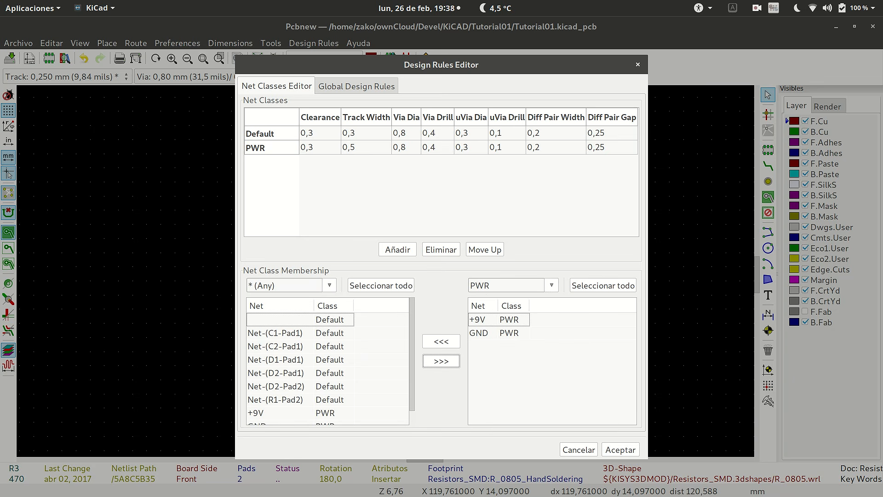
{"action": "scroll", "coordinate": [328, 368], "scroll_direction": "down", "scroll_amount": 1}
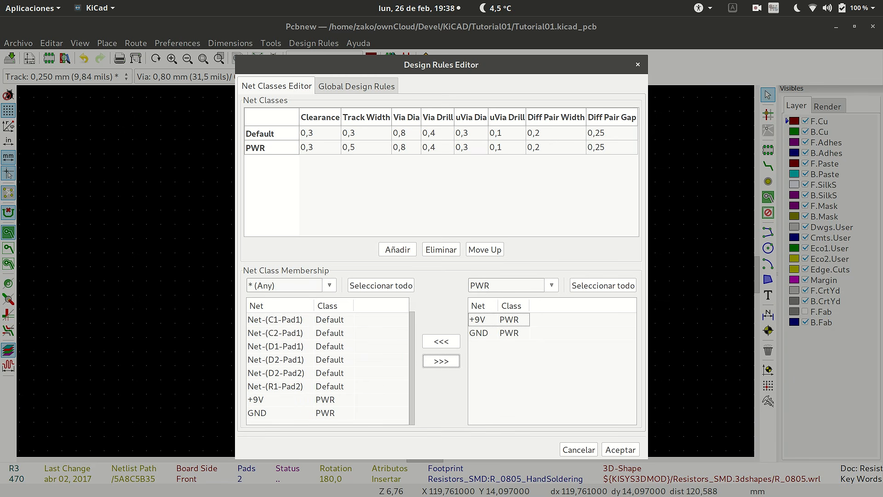
{"action": "scroll", "coordinate": [327, 368], "scroll_direction": "up", "scroll_amount": 1}
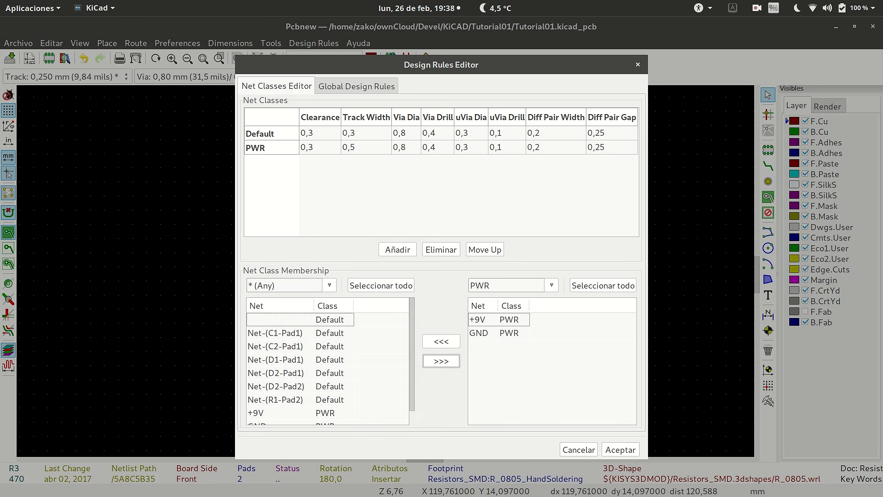
{"action": "left_click", "coordinate": [621, 449]}
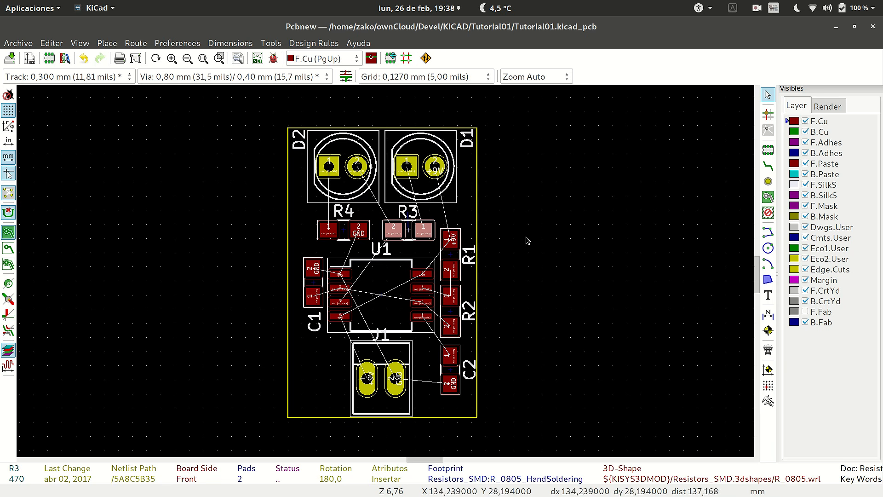
Activate the Route Track tool and examine the unrouted connections around the LEDs, U1, R2 and J1.
{"action": "left_click", "coordinate": [768, 166]}
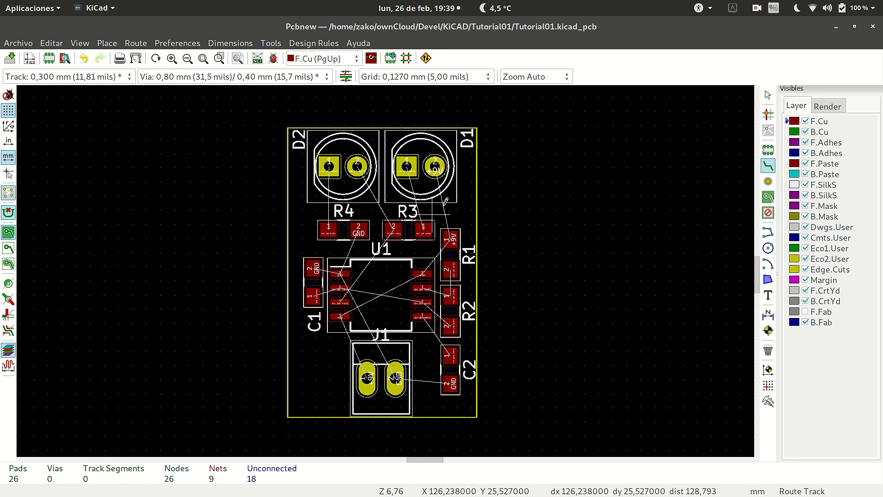
{"action": "scroll", "coordinate": [414, 190], "scroll_direction": "up", "scroll_amount": 1}
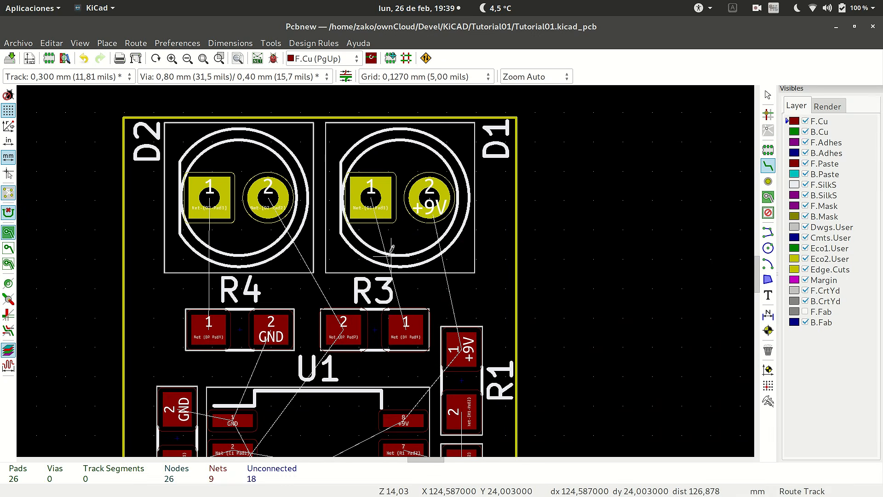
{"action": "scroll", "coordinate": [387, 264], "scroll_direction": "up", "scroll_amount": 1}
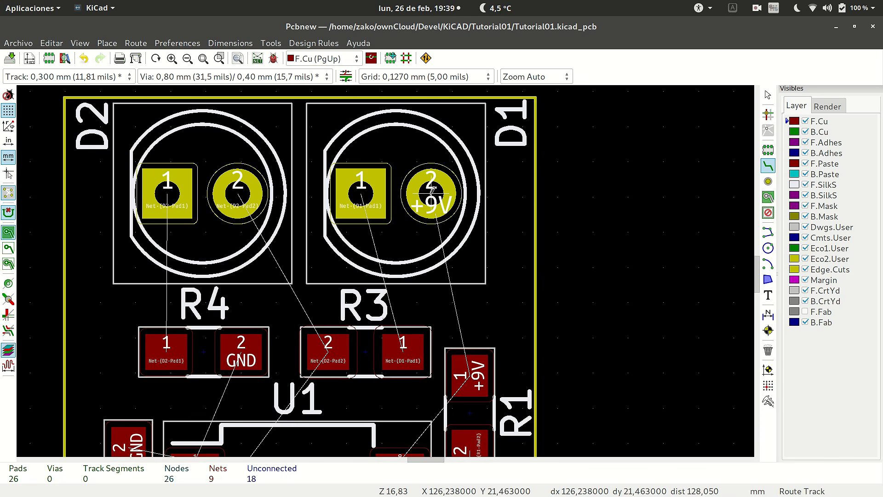
{"action": "scroll", "coordinate": [386, 265], "scroll_direction": "down", "scroll_amount": 4}
{"action": "scroll", "coordinate": [388, 265], "scroll_direction": "up", "scroll_amount": 3}
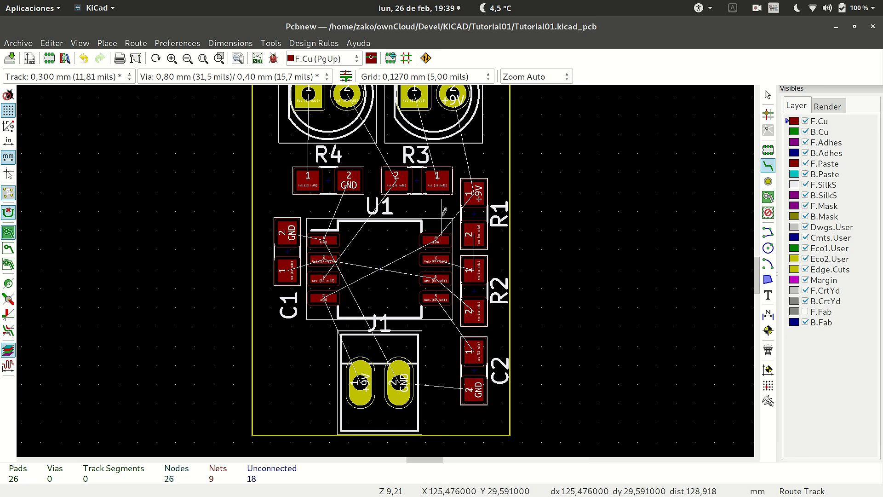
{"action": "scroll", "coordinate": [431, 185], "scroll_direction": "down", "scroll_amount": 3}
{"action": "scroll", "coordinate": [389, 263], "scroll_direction": "up", "scroll_amount": 2}
{"action": "scroll", "coordinate": [385, 267], "scroll_direction": "up", "scroll_amount": 2}
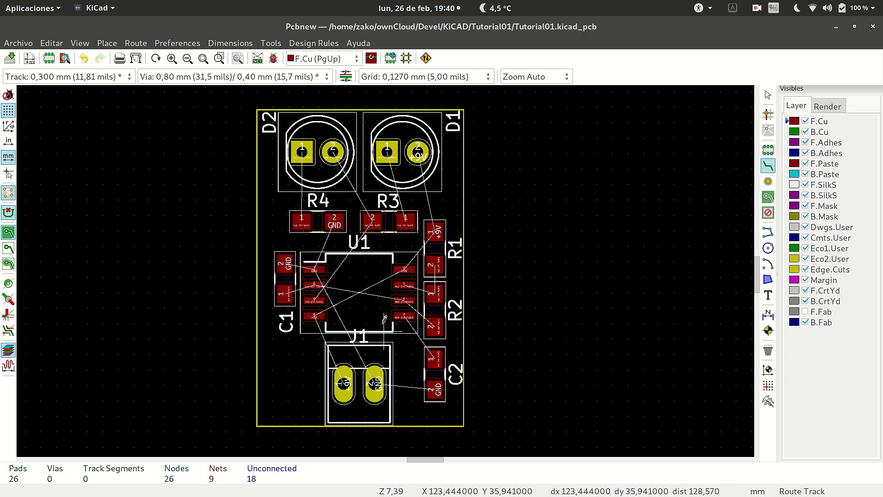
{"action": "scroll", "coordinate": [409, 297], "scroll_direction": "up", "scroll_amount": 6}
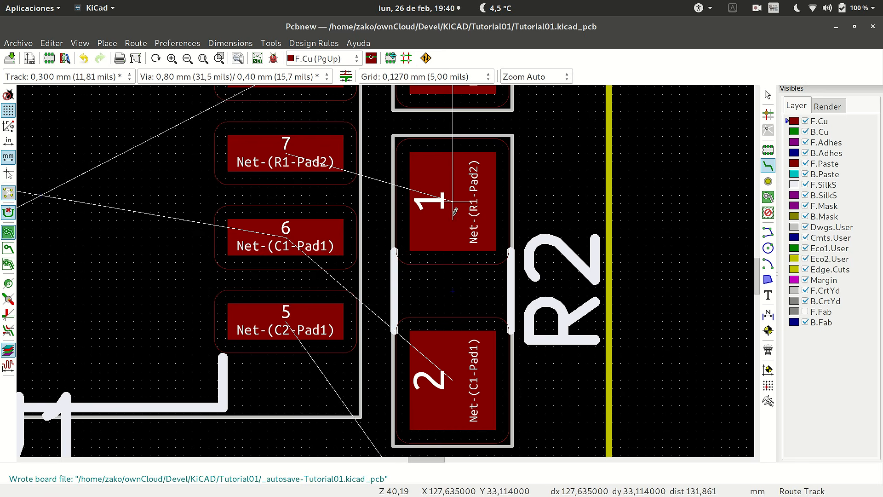
Route a 0,3 mm F.Cu track from U1 pad 7 to R2 pad 1 with a diagonal bend near R2.
{"action": "key", "text": "Home"}
{"action": "scroll", "coordinate": [387, 266], "scroll_direction": "up", "scroll_amount": 3}
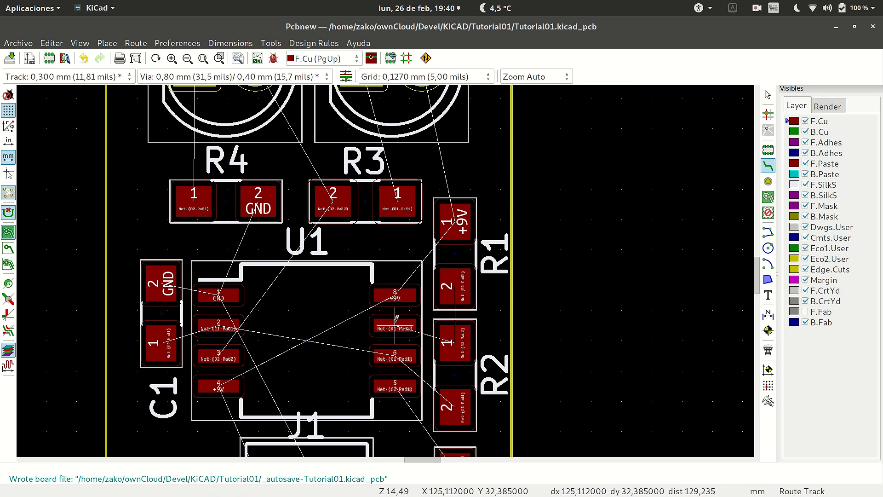
{"action": "scroll", "coordinate": [432, 316], "scroll_direction": "up", "scroll_amount": 2}
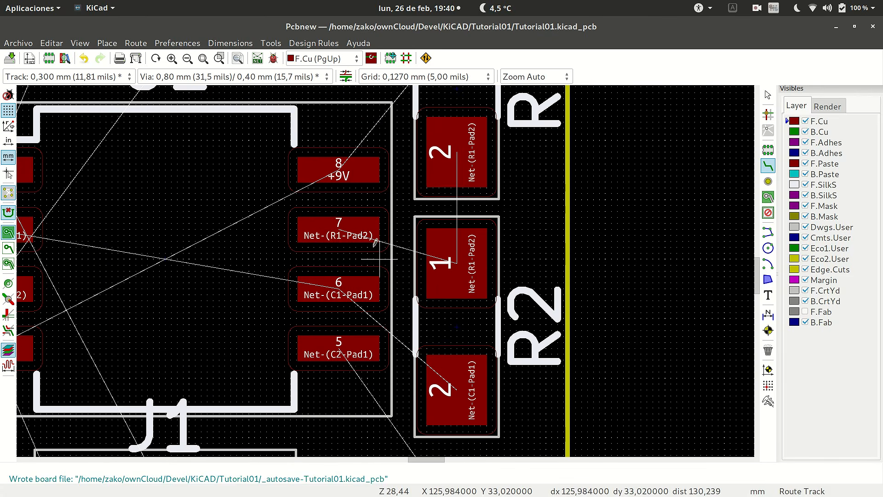
{"action": "left_click", "coordinate": [339, 225]}
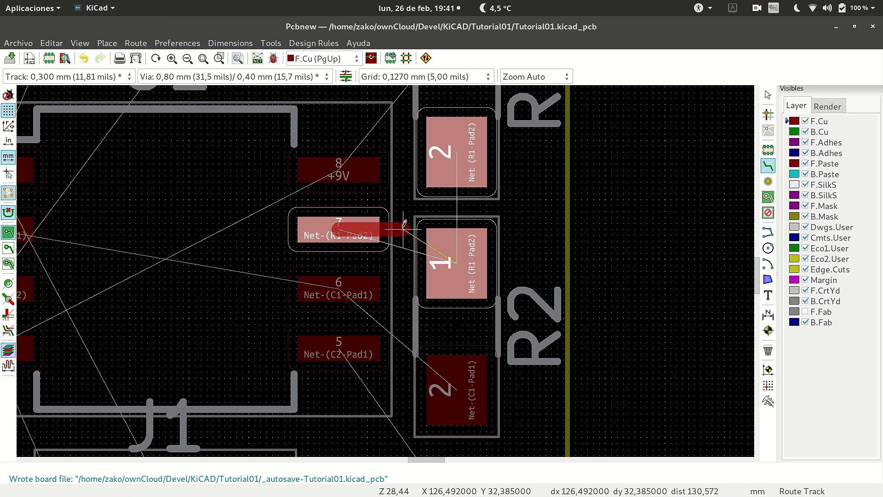
{"action": "left_click", "coordinate": [403, 227]}
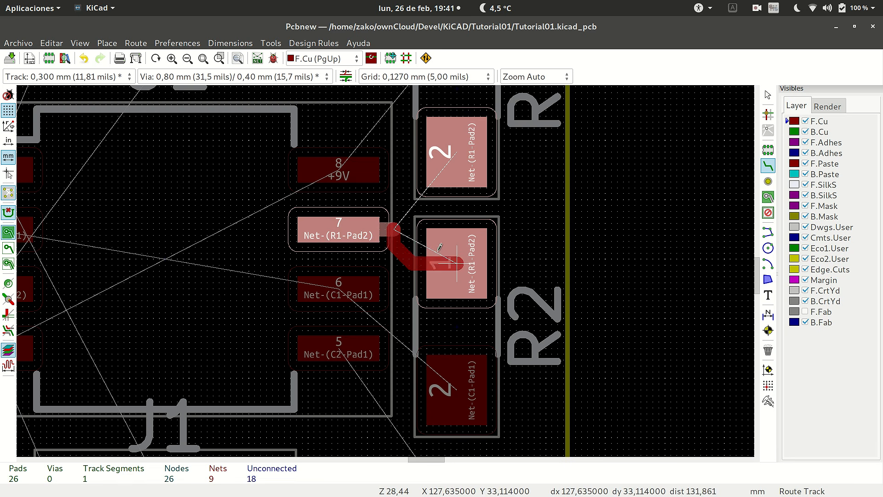
{"action": "left_click", "coordinate": [422, 239]}
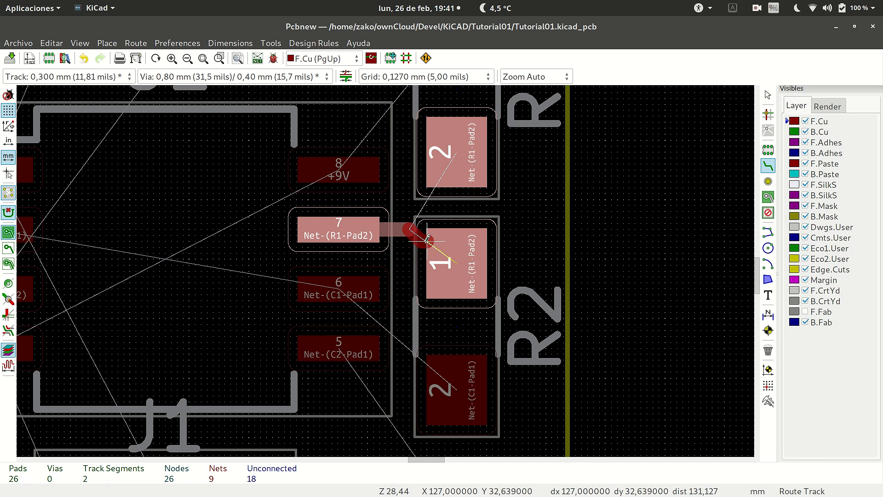
{"action": "left_click", "coordinate": [456, 262]}
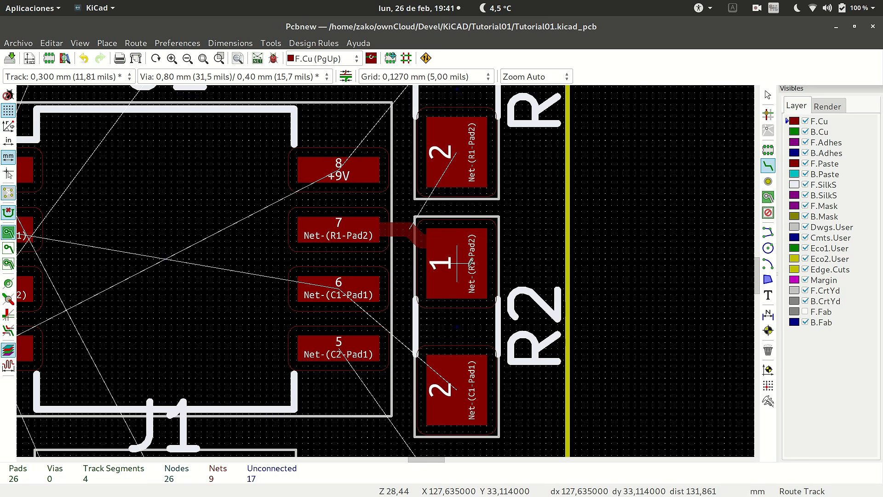
Route a straight vertical F.Cu track from R1 pad 2 to R2 pad 1.
{"action": "scroll", "coordinate": [390, 267], "scroll_direction": "down", "scroll_amount": 3}
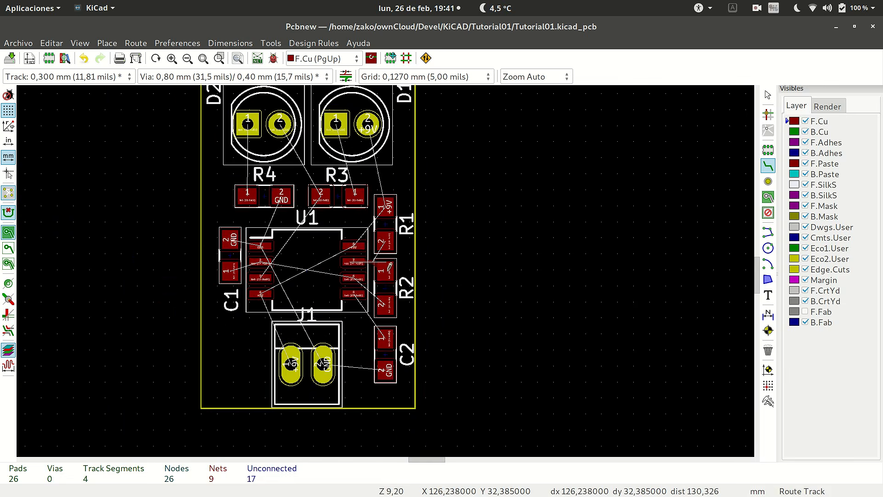
{"action": "scroll", "coordinate": [390, 266], "scroll_direction": "up", "scroll_amount": 3}
{"action": "scroll", "coordinate": [390, 267], "scroll_direction": "up", "scroll_amount": 1}
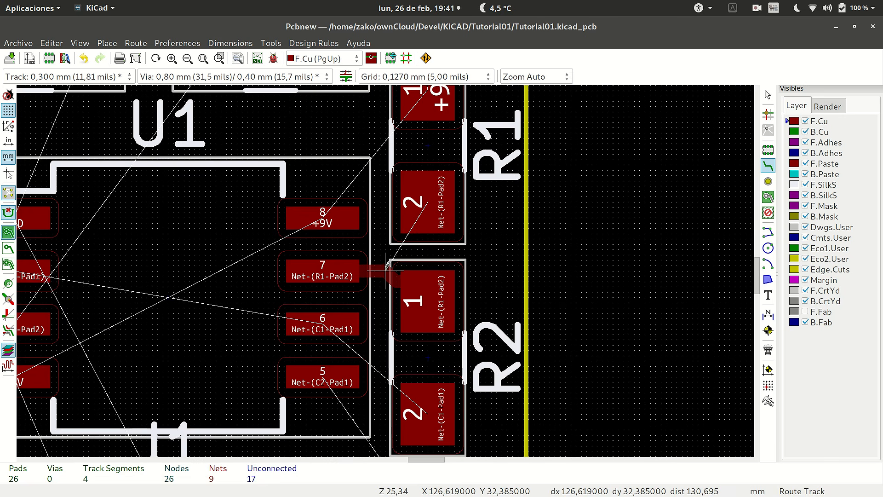
{"action": "left_click", "coordinate": [428, 202]}
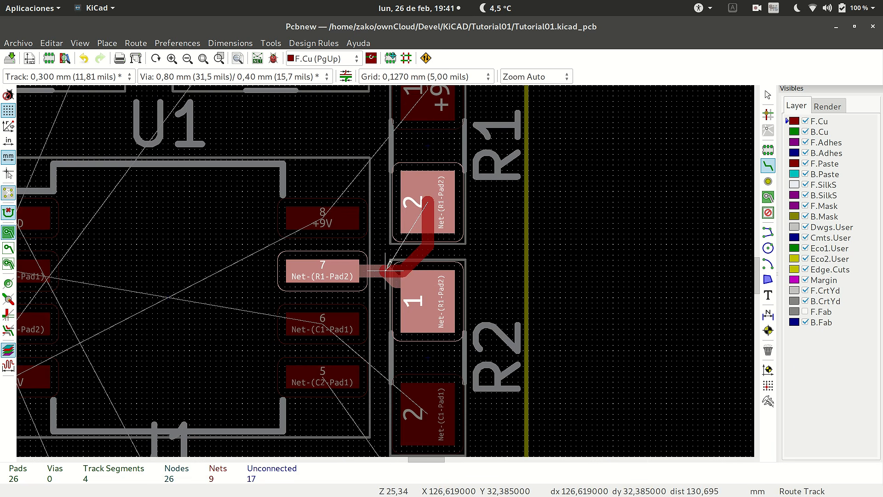
{"action": "left_click", "coordinate": [427, 292]}
Route an F.Cu track from D1 pad 1 down to R3 pad 1 with a diagonal jog in between.
{"action": "scroll", "coordinate": [427, 195], "scroll_direction": "down", "scroll_amount": 3}
{"action": "scroll", "coordinate": [386, 267], "scroll_direction": "down", "scroll_amount": 2}
{"action": "scroll", "coordinate": [386, 267], "scroll_direction": "up", "scroll_amount": 2}
{"action": "scroll", "coordinate": [386, 258], "scroll_direction": "down", "scroll_amount": 2}
{"action": "scroll", "coordinate": [390, 230], "scroll_direction": "up", "scroll_amount": 2}
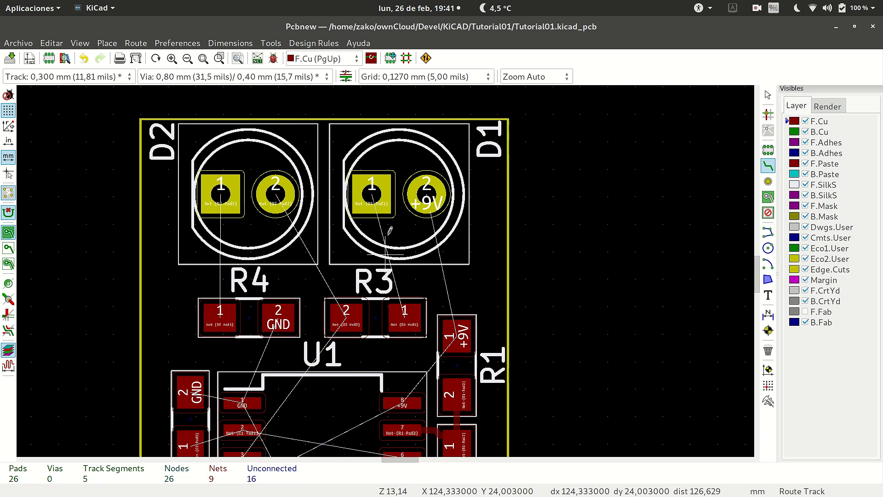
{"action": "left_click", "coordinate": [374, 185]}
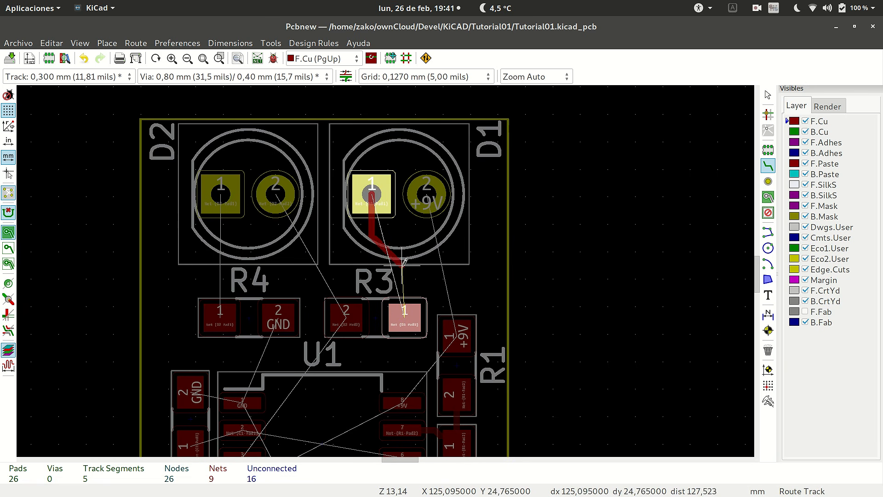
{"action": "left_click", "coordinate": [409, 315]}
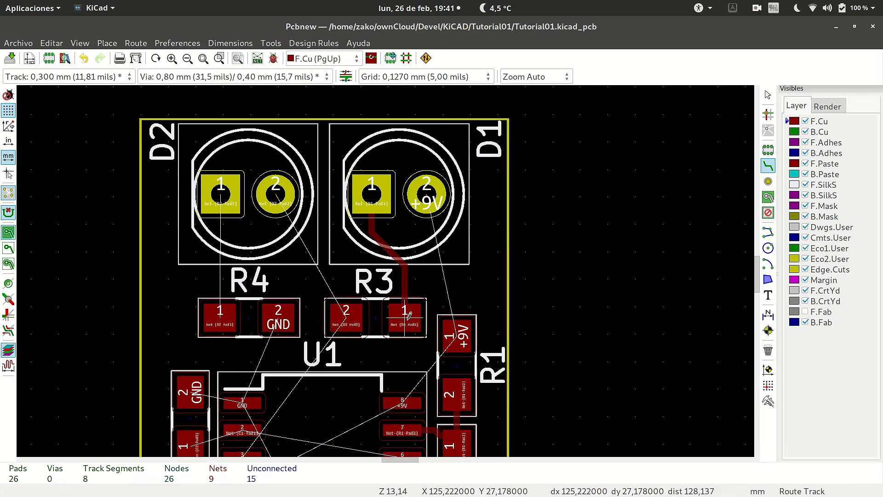
Route 0,3 mm F.Cu tracks from D2 pad 2 to R3 pad 2 and from D2 pad 1 straight down to R4 pad 1.
{"action": "left_click", "coordinate": [276, 194]}
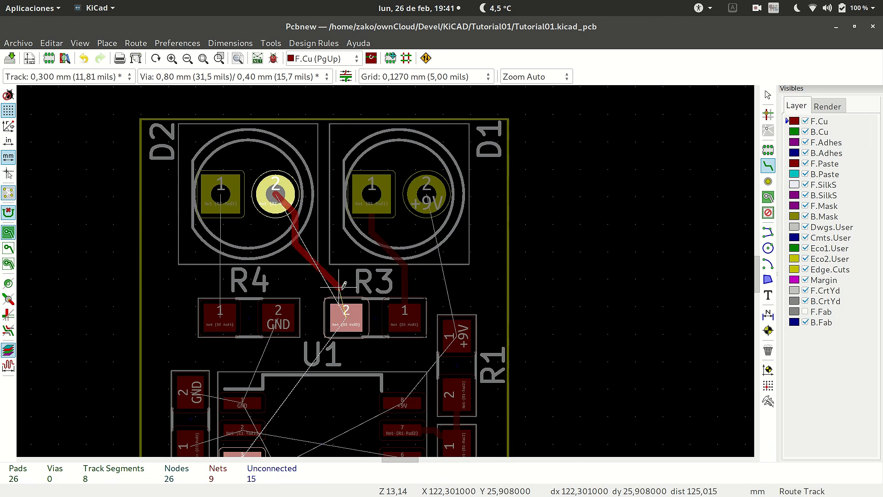
{"action": "left_click", "coordinate": [346, 308]}
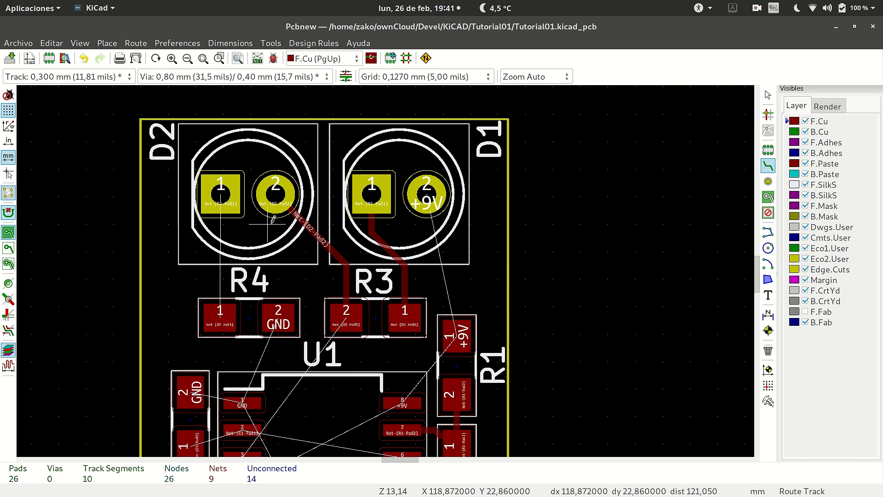
{"action": "left_click", "coordinate": [220, 195]}
{"action": "left_click", "coordinate": [226, 316]}
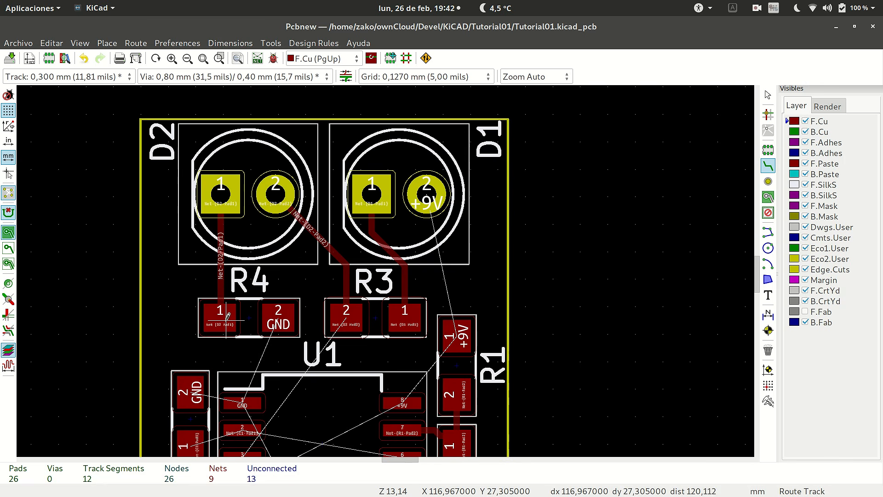
Route 0,5 mm +9V tracks on F.Cu to R1 pad 1, one from D1 pad 2 and one from U1 pad 8.
{"action": "left_click", "coordinate": [434, 193]}
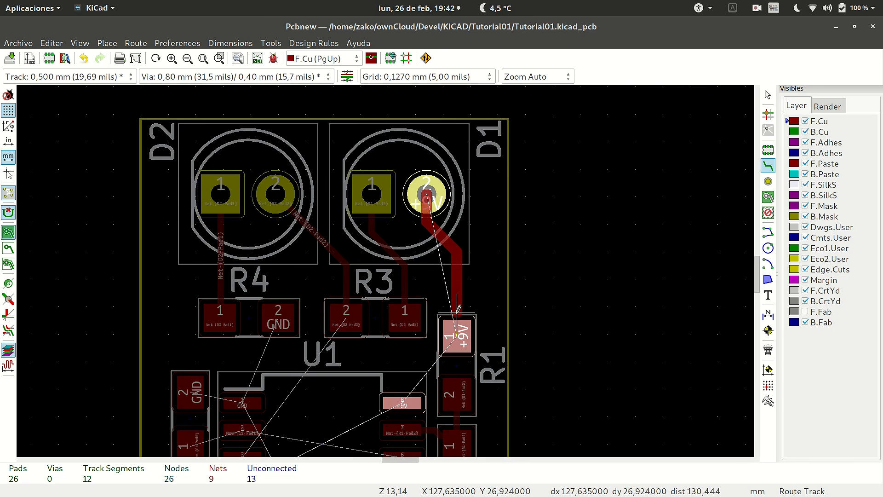
{"action": "left_click", "coordinate": [458, 335]}
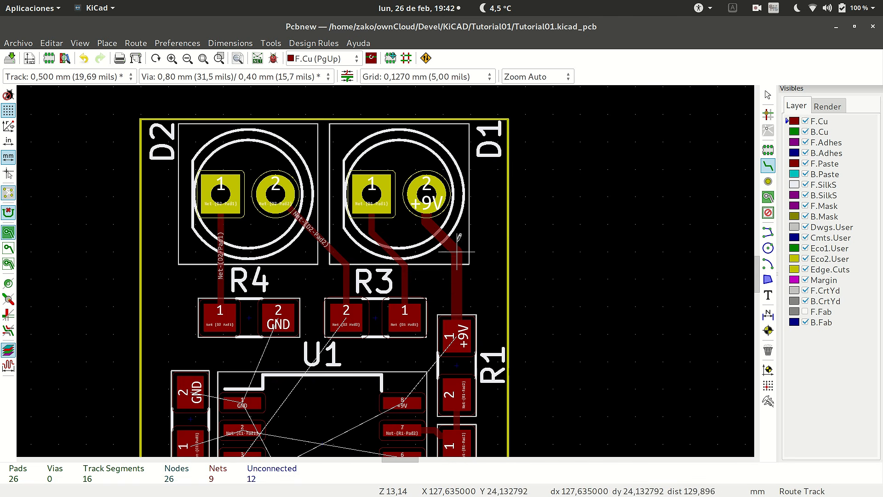
{"action": "scroll", "coordinate": [455, 252], "scroll_direction": "down", "scroll_amount": 5}
{"action": "scroll", "coordinate": [385, 267], "scroll_direction": "up", "scroll_amount": 5}
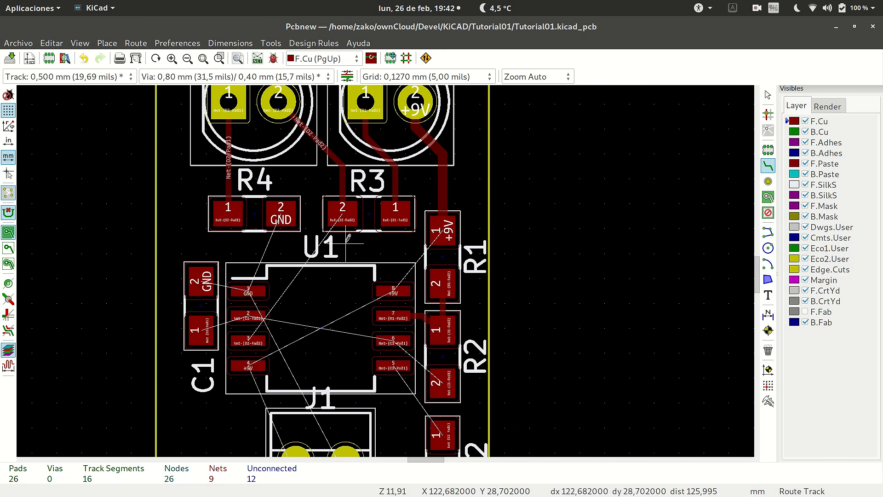
{"action": "left_click", "coordinate": [394, 288]}
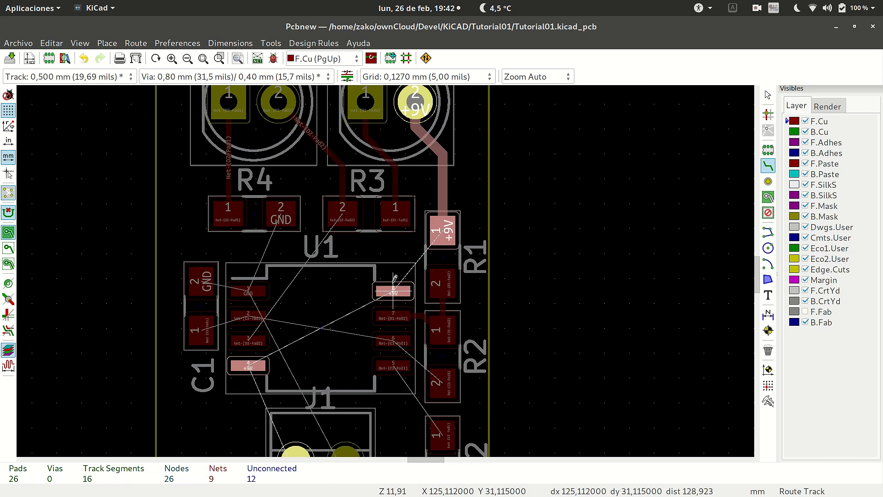
{"action": "left_click", "coordinate": [443, 228]}
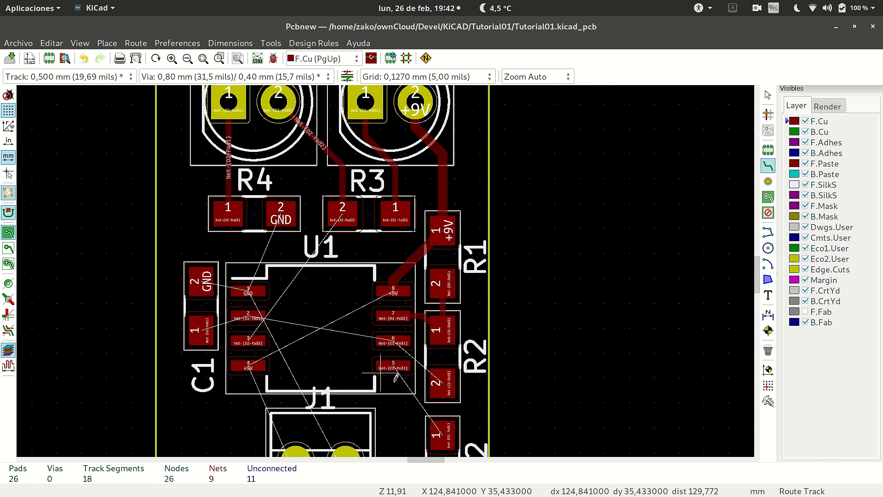
Route a 0,3 mm F.Cu track diagonally from U1 pad 6 to the centre of R2 pad 2.
{"action": "scroll", "coordinate": [427, 375], "scroll_direction": "up", "scroll_amount": 3}
{"action": "left_click", "coordinate": [281, 131]}
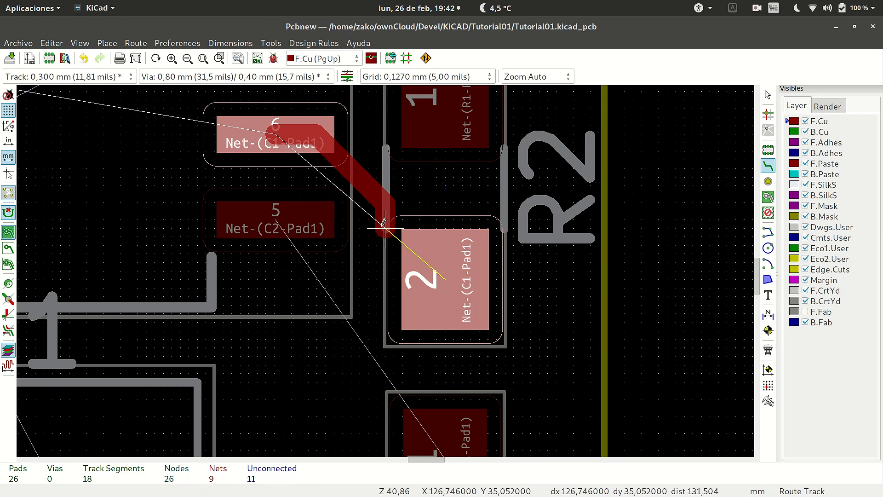
{"action": "left_click", "coordinate": [445, 278]}
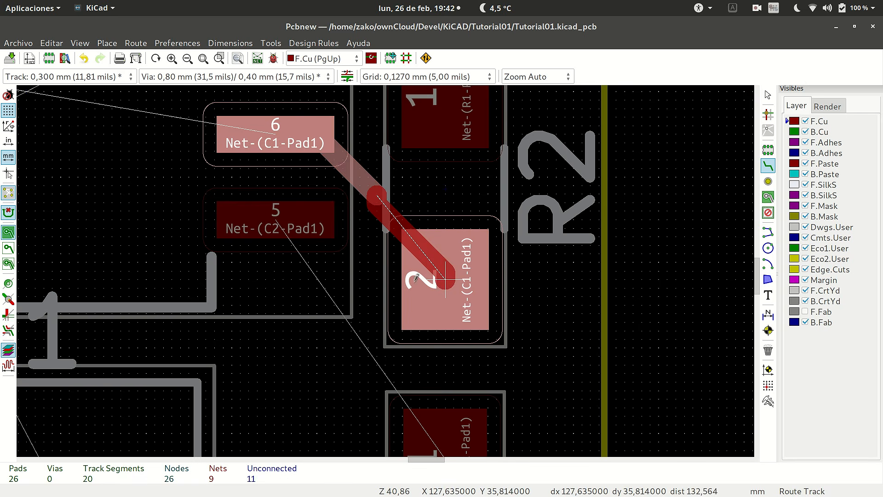
{"action": "left_click", "coordinate": [448, 276]}
{"action": "scroll", "coordinate": [349, 253], "scroll_direction": "down", "scroll_amount": 3}
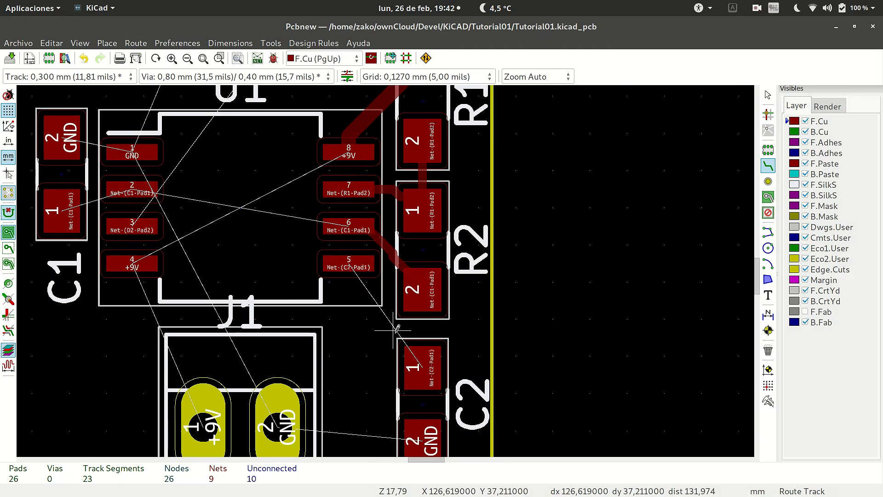
Route a 0,3 mm F.Cu track from U1 pad 5 down and diagonally across to C2 pad 1.
{"action": "scroll", "coordinate": [398, 326], "scroll_direction": "up", "scroll_amount": 4}
{"action": "left_click", "coordinate": [268, 98]}
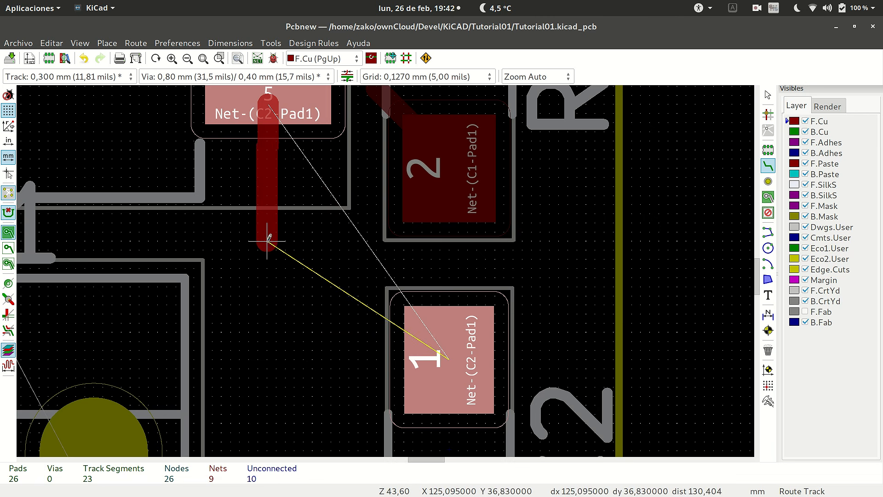
{"action": "left_click", "coordinate": [358, 341]}
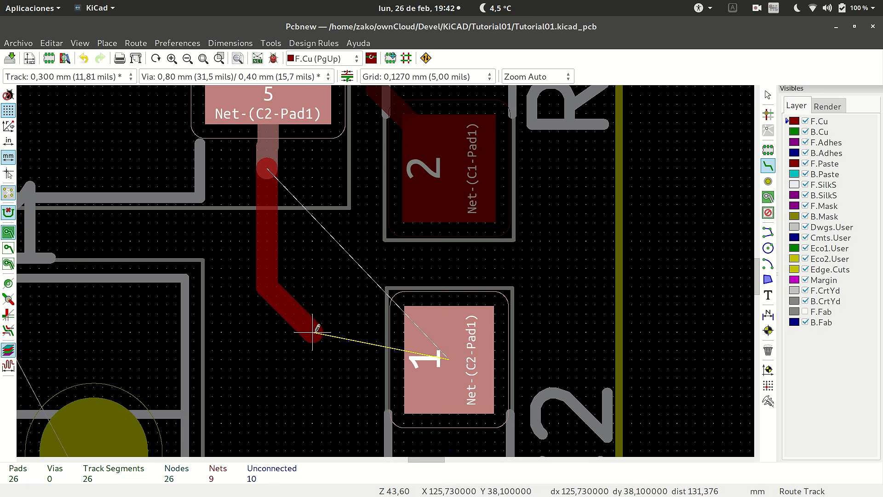
{"action": "left_click", "coordinate": [385, 359]}
{"action": "left_click", "coordinate": [385, 360]}
{"action": "scroll", "coordinate": [385, 359], "scroll_direction": "down", "scroll_amount": 10}
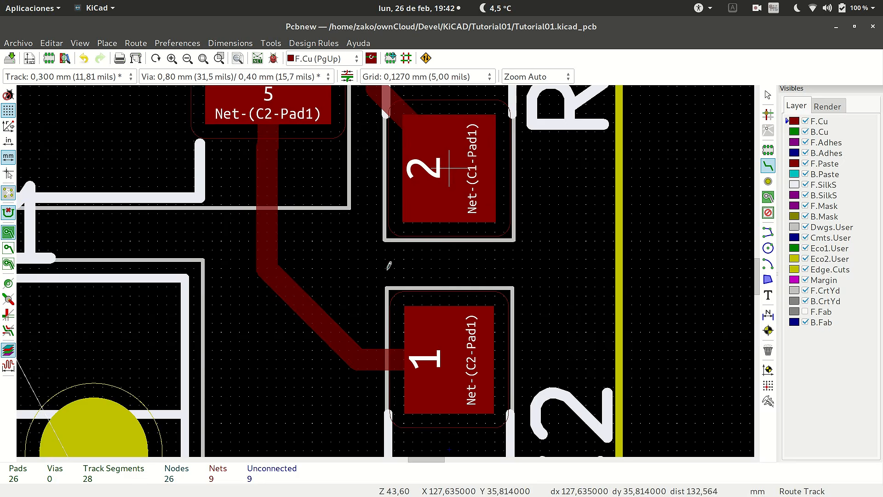
Route a 0,5 mm +9V track on F.Cu from J1 pad 1 up to U1 pad 4 with a diagonal bend.
{"action": "scroll", "coordinate": [386, 270], "scroll_direction": "up", "scroll_amount": 8}
{"action": "scroll", "coordinate": [386, 270], "scroll_direction": "down", "scroll_amount": 4}
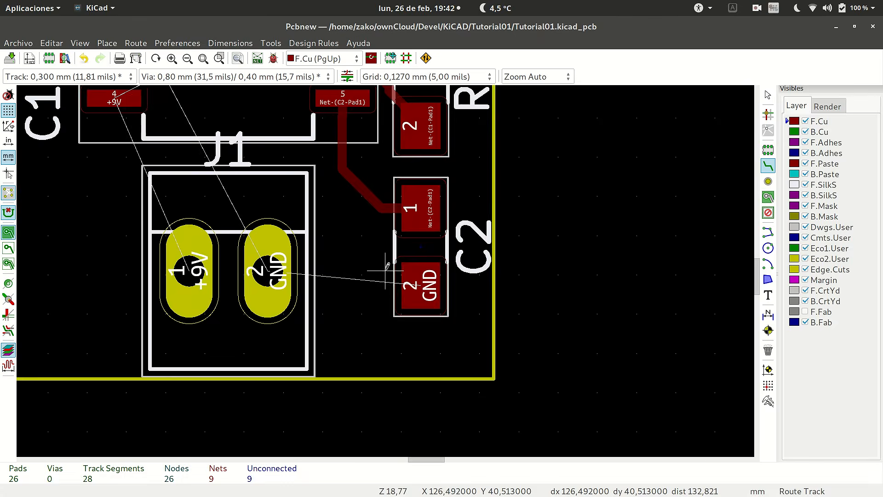
{"action": "scroll", "coordinate": [368, 248], "scroll_direction": "up", "scroll_amount": 4}
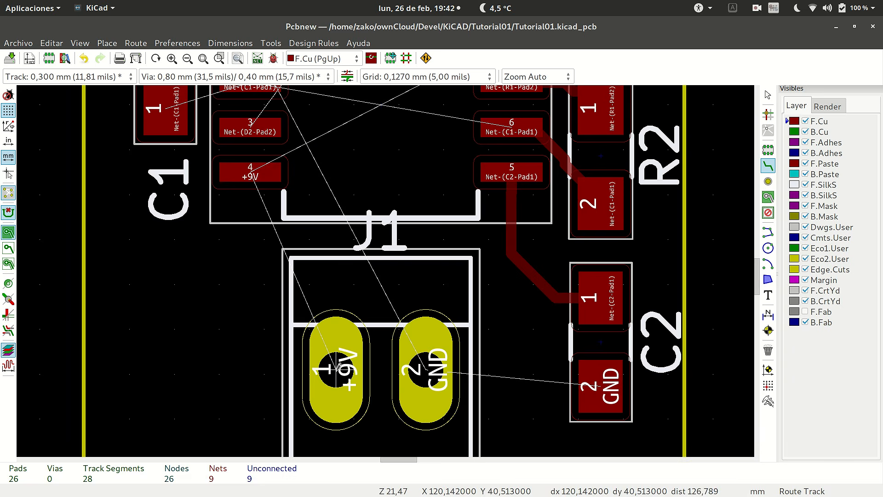
{"action": "left_click", "coordinate": [347, 292]}
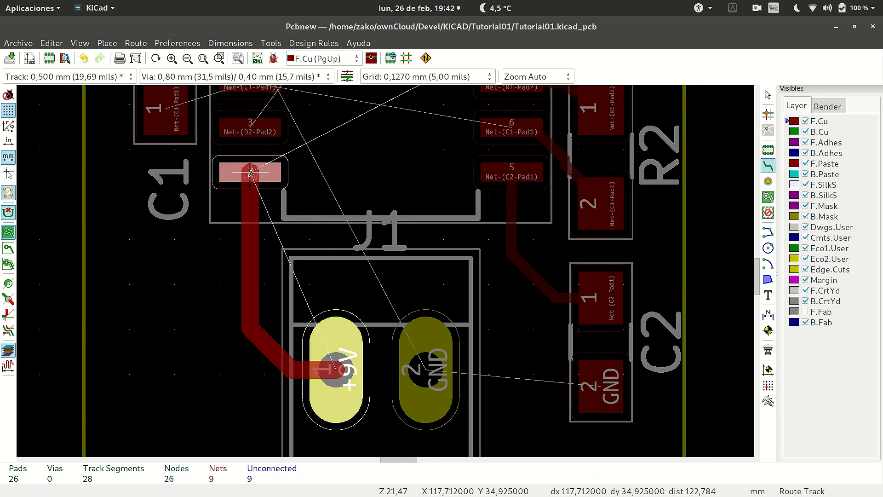
{"action": "left_click", "coordinate": [251, 173]}
Route a short 0,3 mm F.Cu track from U1 pad 2 to C1 pad 1.
{"action": "scroll", "coordinate": [385, 270], "scroll_direction": "down", "scroll_amount": 4}
{"action": "scroll", "coordinate": [386, 271], "scroll_direction": "up", "scroll_amount": 4}
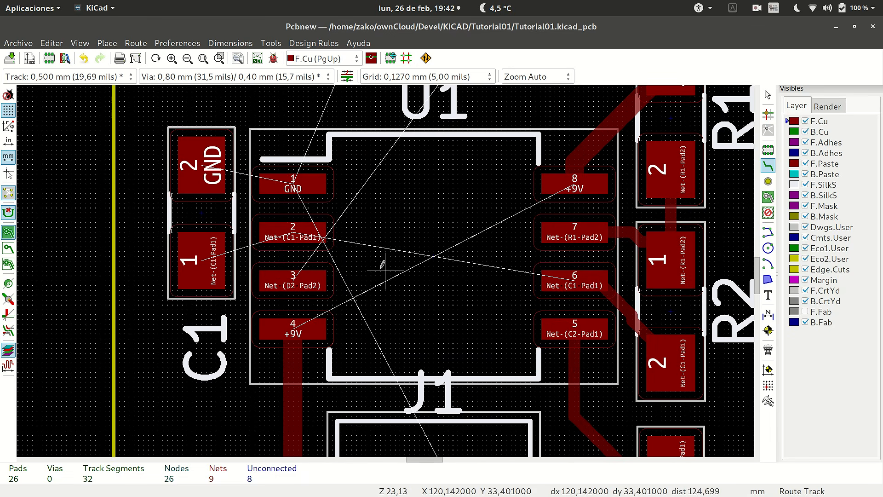
{"action": "left_click", "coordinate": [293, 232]}
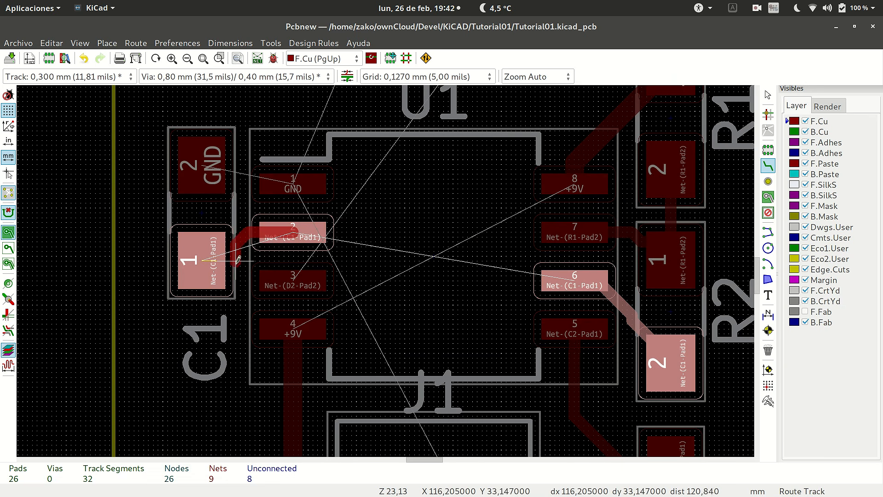
{"action": "left_click", "coordinate": [204, 253]}
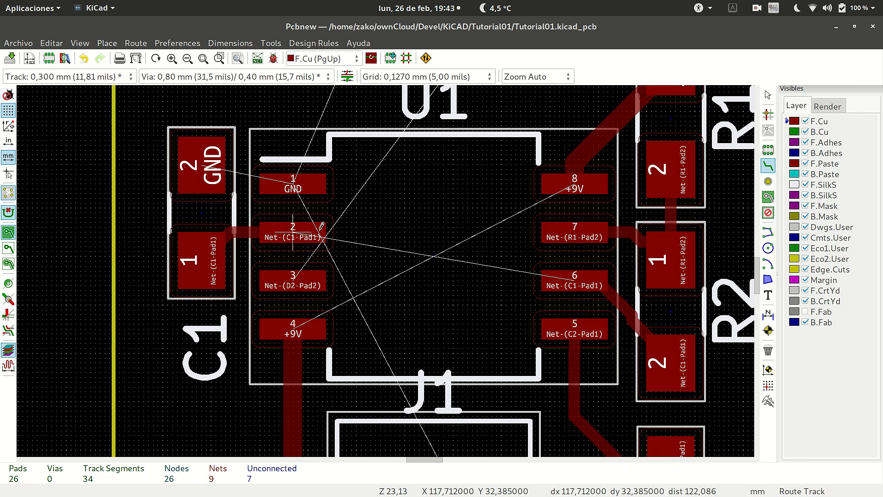
Route a 0,5 mm +9V track on F.Cu diagonally beneath U1 from its pad 4 to its pad 8.
{"action": "scroll", "coordinate": [377, 290], "scroll_direction": "down", "scroll_amount": 4}
{"action": "scroll", "coordinate": [386, 268], "scroll_direction": "up", "scroll_amount": 2}
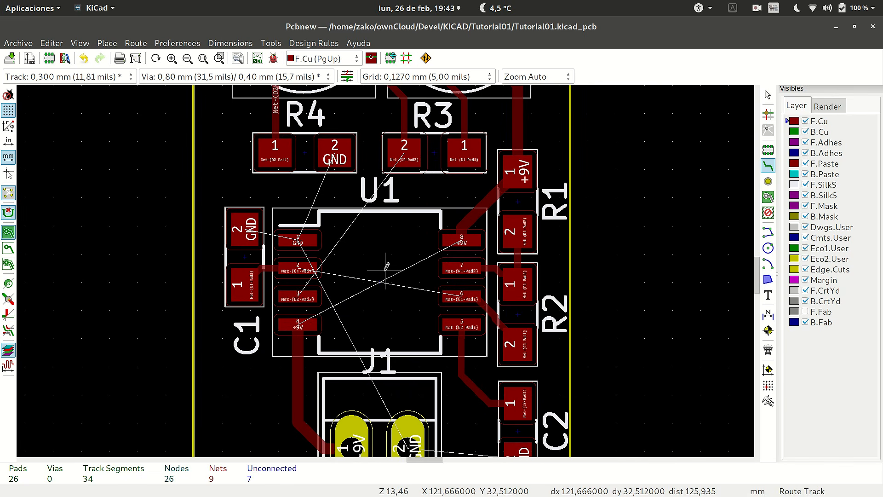
{"action": "left_click", "coordinate": [311, 321]}
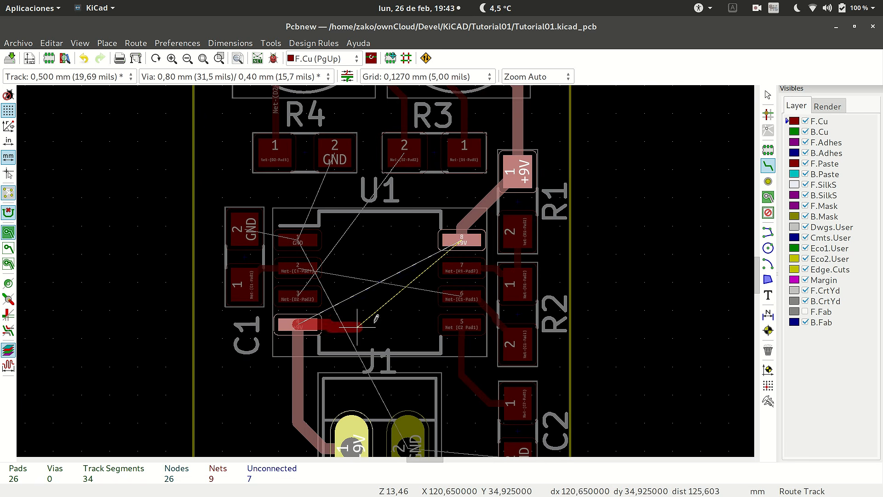
{"action": "left_click", "coordinate": [465, 239]}
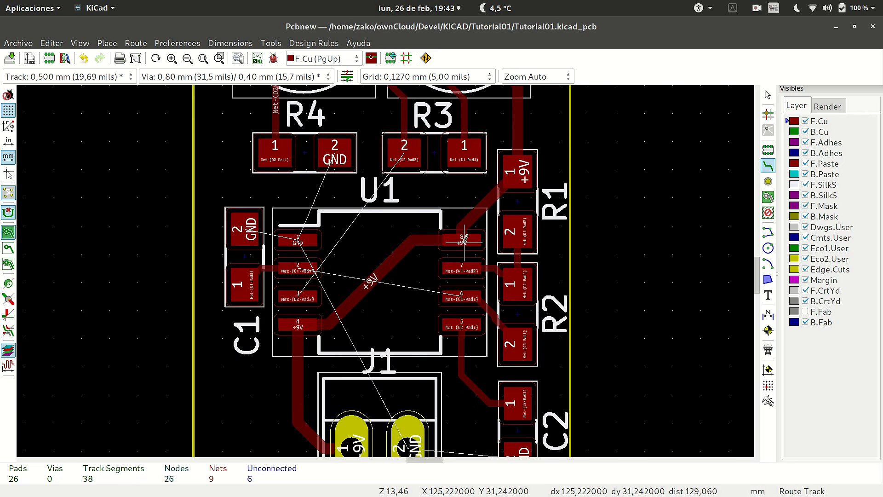
Abandon the track begun at U1 pad 2 and route a 0,3 mm F.Cu track from U1 pad 3 up to R3 pad 2.
{"action": "left_click", "coordinate": [298, 267]}
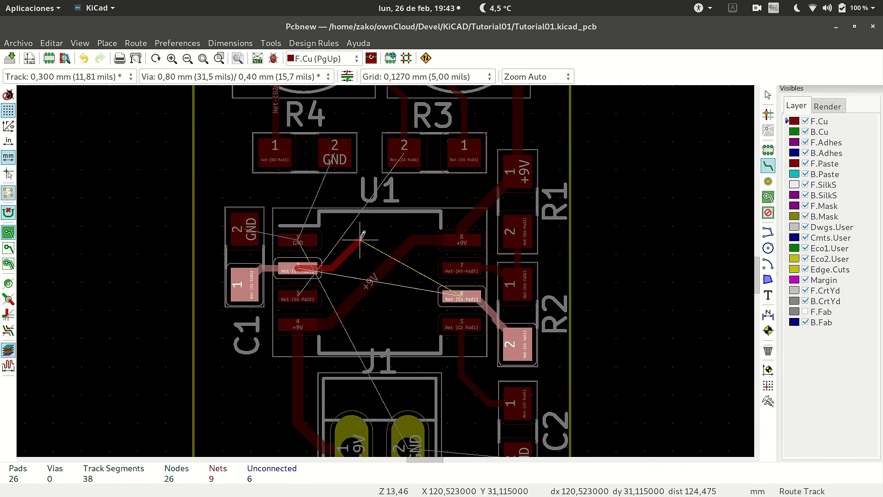
{"action": "key", "text": "Escape"}
{"action": "left_click", "coordinate": [298, 295]}
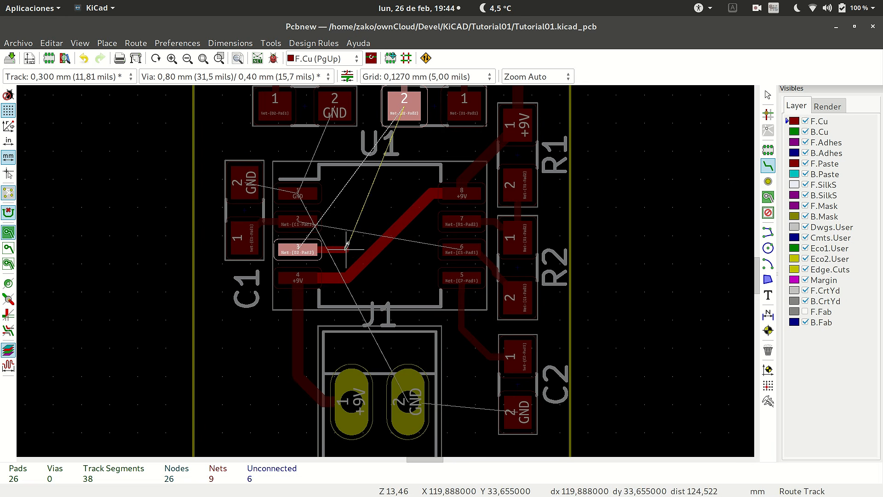
{"action": "left_click", "coordinate": [405, 176]}
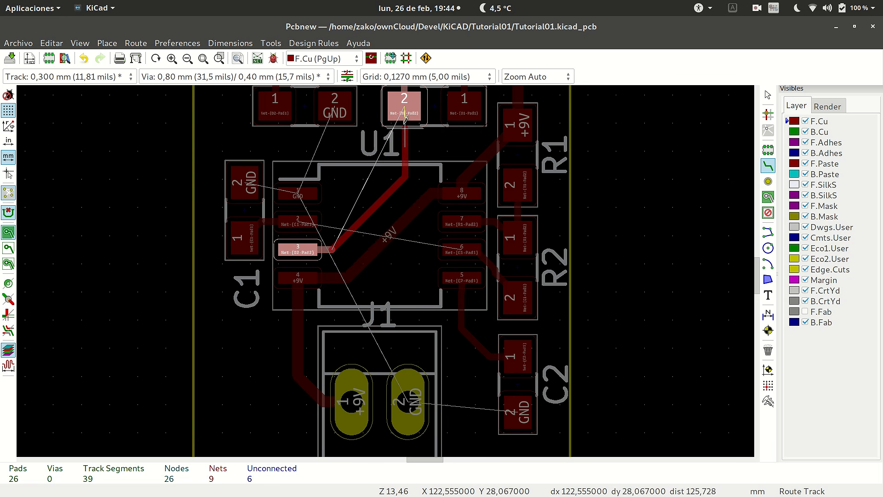
{"action": "left_click", "coordinate": [406, 197]}
Examine the routed board and the mode and options in the Interactive Router Settings, leaving them as they are.
{"action": "scroll", "coordinate": [410, 221], "scroll_direction": "down", "scroll_amount": 1}
{"action": "scroll", "coordinate": [388, 266], "scroll_direction": "down", "scroll_amount": 3}
{"action": "scroll", "coordinate": [387, 269], "scroll_direction": "up", "scroll_amount": 3}
{"action": "scroll", "coordinate": [384, 274], "scroll_direction": "down", "scroll_amount": 3}
{"action": "scroll", "coordinate": [380, 278], "scroll_direction": "up", "scroll_amount": 2}
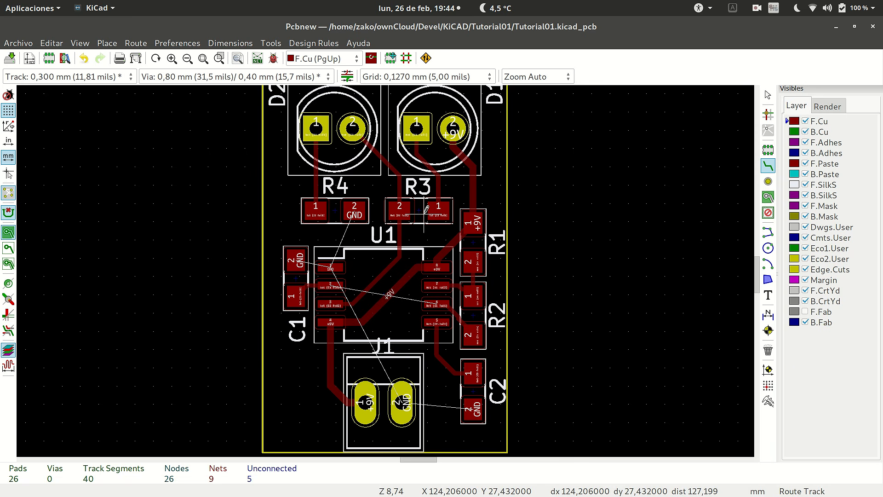
{"action": "left_click", "coordinate": [177, 43]}
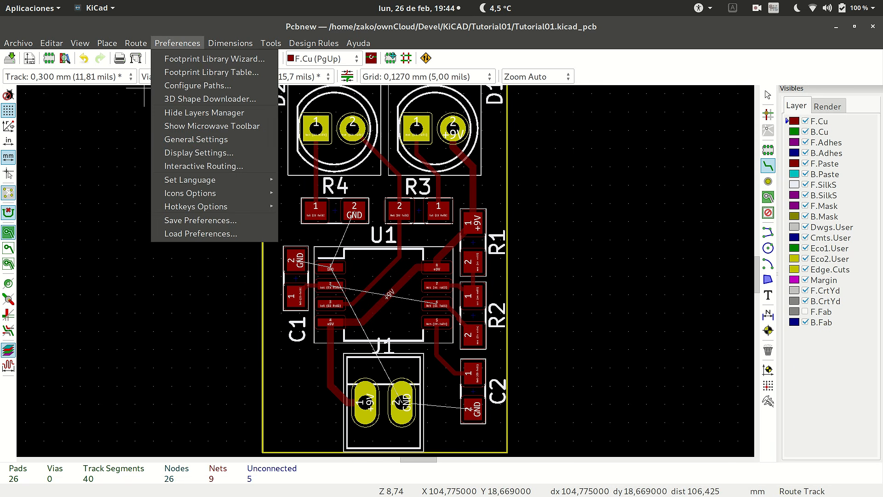
{"action": "left_click", "coordinate": [203, 166]}
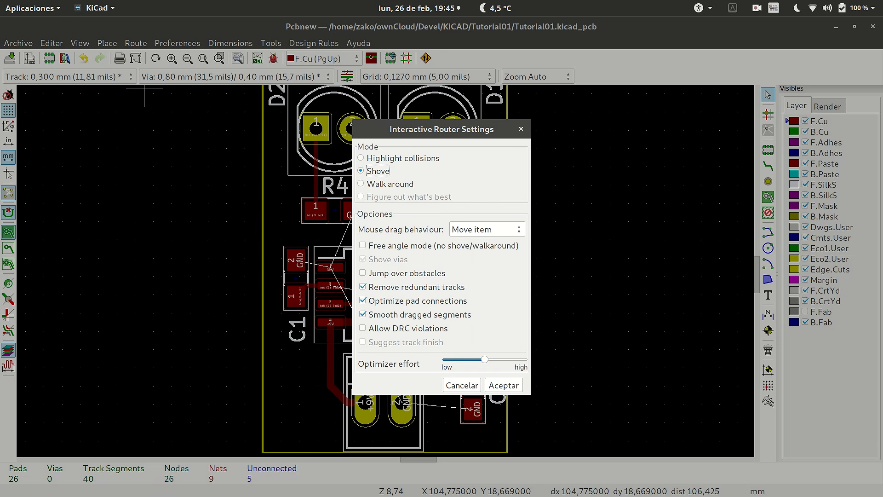
{"action": "left_click", "coordinate": [521, 129]}
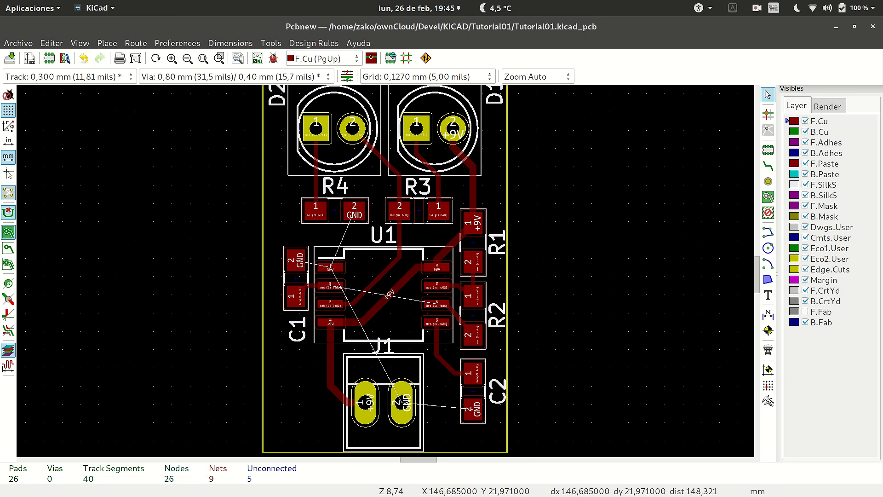
Route a 0,3 mm F.Cu track from C1 pad 1 through J1's lower outline and around C2 to R2 pad 2.
{"action": "left_click", "coordinate": [768, 166]}
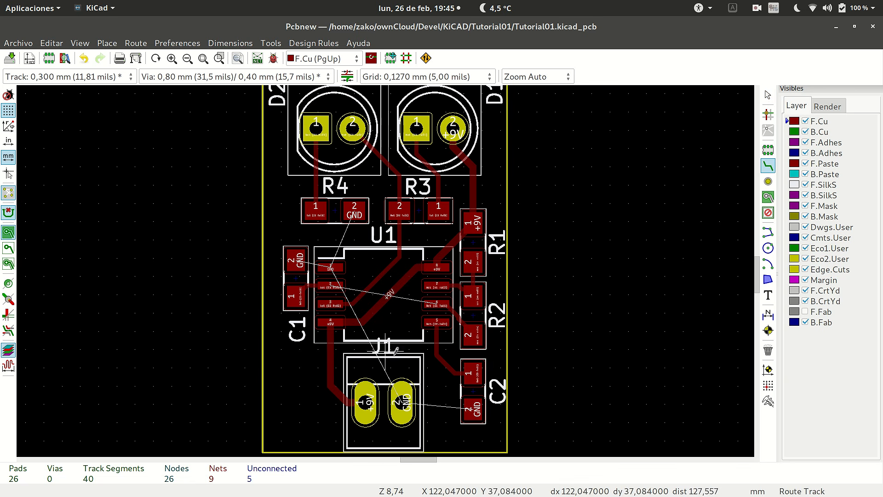
{"action": "scroll", "coordinate": [391, 351], "scroll_direction": "up", "scroll_amount": 2}
{"action": "scroll", "coordinate": [386, 266], "scroll_direction": "down", "scroll_amount": 4}
{"action": "scroll", "coordinate": [395, 248], "scroll_direction": "up", "scroll_amount": 4}
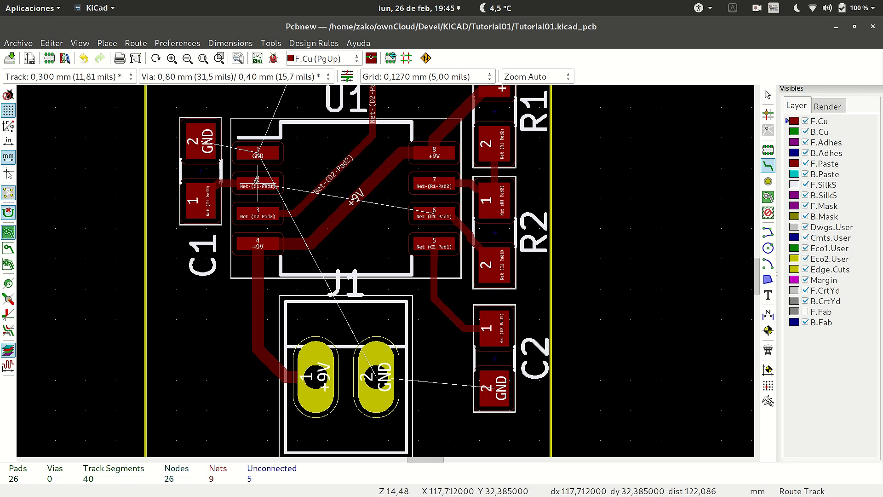
{"action": "left_click", "coordinate": [205, 197]}
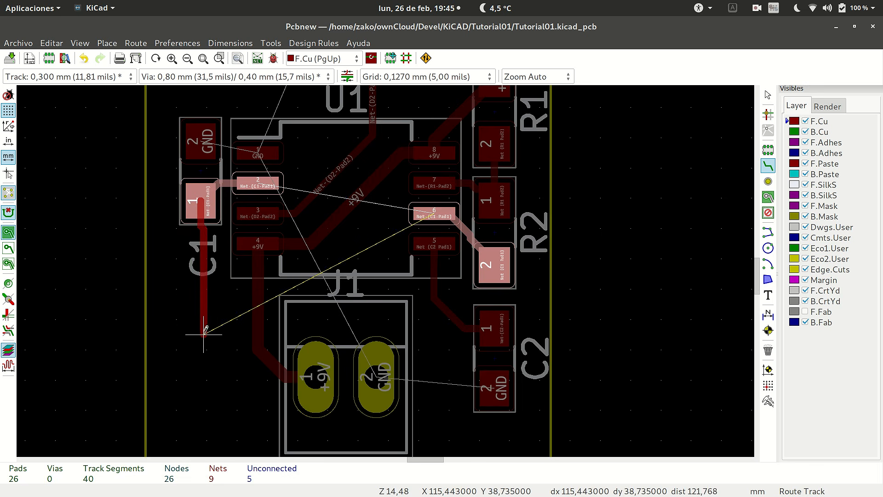
{"action": "scroll", "coordinate": [198, 301], "scroll_direction": "down", "scroll_amount": 3}
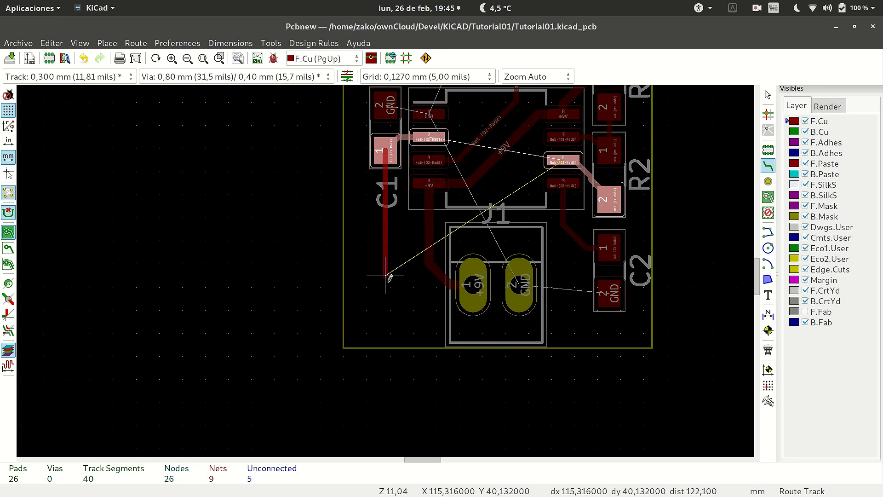
{"action": "left_click", "coordinate": [401, 271]}
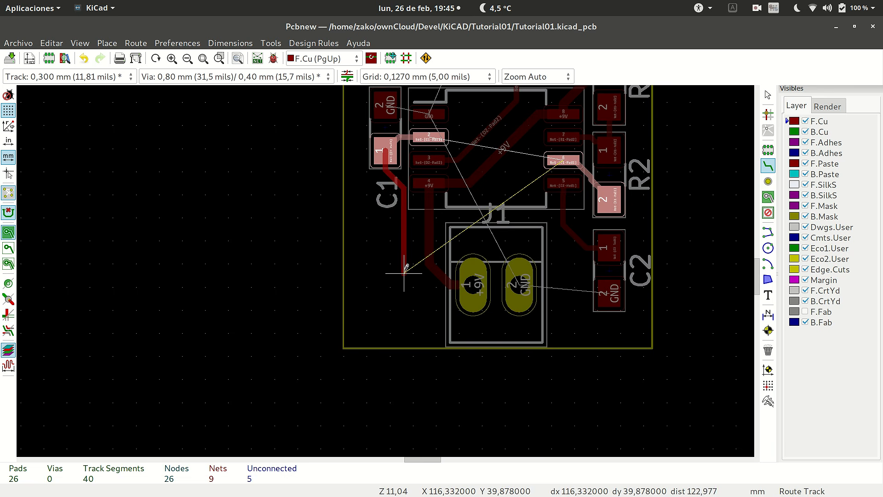
{"action": "left_click", "coordinate": [461, 330]}
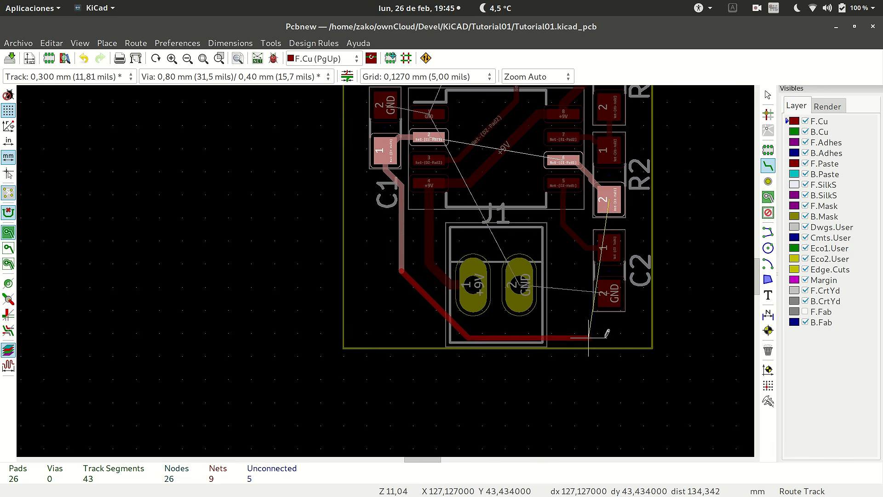
{"action": "left_click", "coordinate": [634, 324]}
{"action": "left_click", "coordinate": [635, 317]}
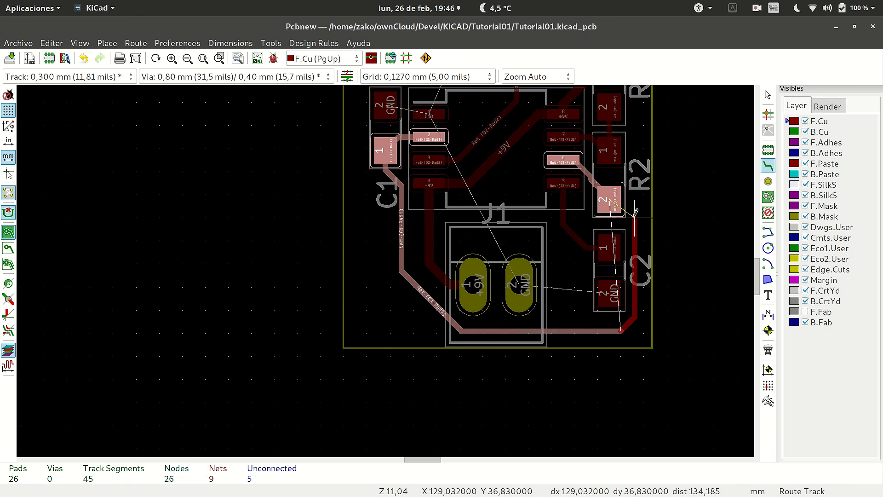
{"action": "double_click", "coordinate": [609, 195]}
Examine the routed board and the remaining GND connections around U1, C1, R4, J1 and C2.
{"action": "scroll", "coordinate": [447, 289], "scroll_direction": "down", "scroll_amount": 1}
{"action": "scroll", "coordinate": [388, 266], "scroll_direction": "down", "scroll_amount": 4}
{"action": "scroll", "coordinate": [387, 265], "scroll_direction": "up", "scroll_amount": 3}
{"action": "scroll", "coordinate": [388, 266], "scroll_direction": "down", "scroll_amount": 3}
{"action": "scroll", "coordinate": [387, 266], "scroll_direction": "up", "scroll_amount": 4}
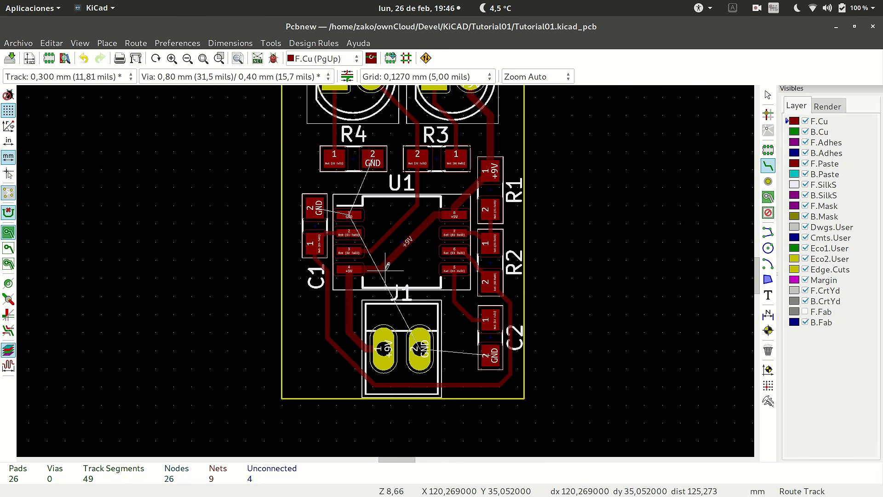
{"action": "scroll", "coordinate": [388, 265], "scroll_direction": "up", "scroll_amount": 1}
{"action": "scroll", "coordinate": [387, 265], "scroll_direction": "up", "scroll_amount": 1}
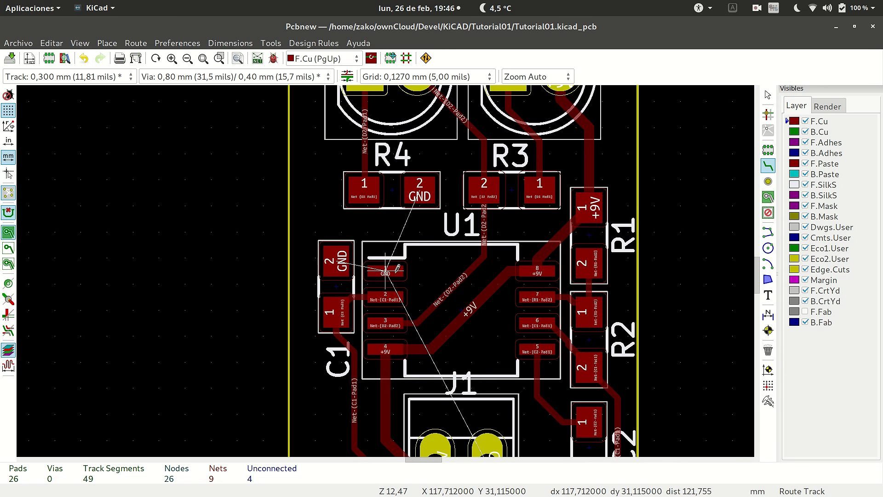
{"action": "scroll", "coordinate": [389, 237], "scroll_direction": "down", "scroll_amount": 4}
{"action": "scroll", "coordinate": [395, 295], "scroll_direction": "up", "scroll_amount": 1}
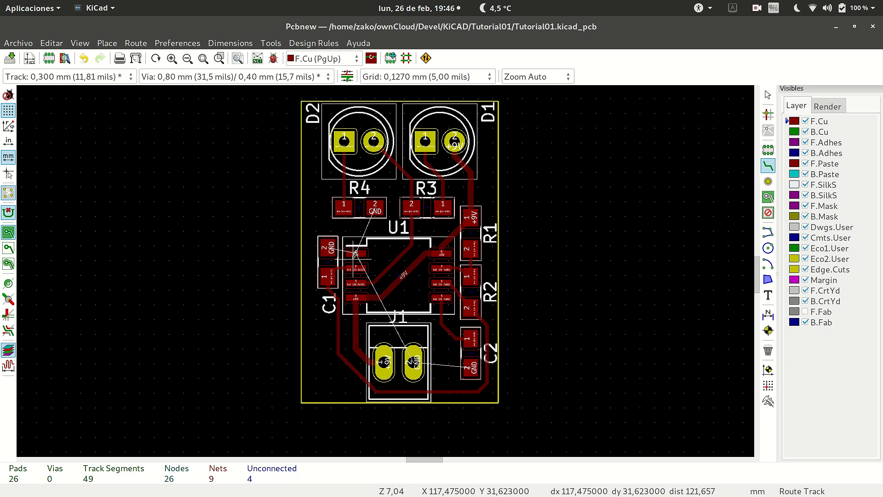
{"action": "scroll", "coordinate": [355, 253], "scroll_direction": "up", "scroll_amount": 3}
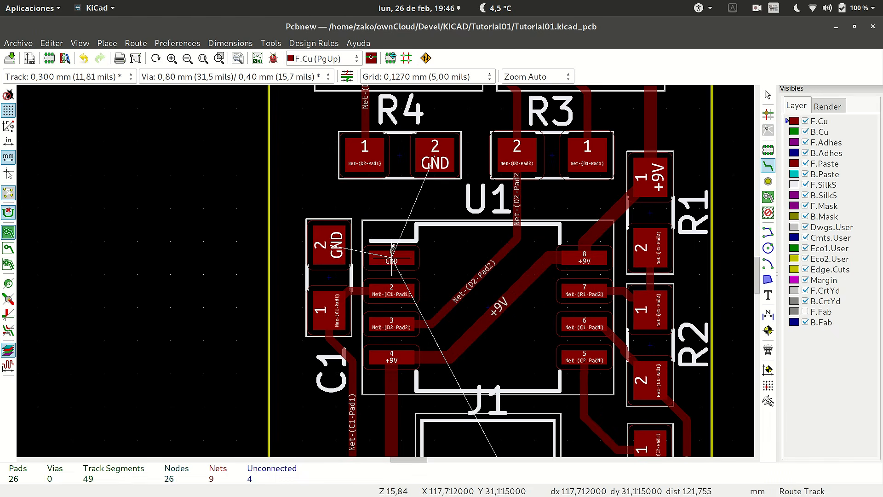
{"action": "scroll", "coordinate": [444, 317], "scroll_direction": "down", "scroll_amount": 6}
{"action": "scroll", "coordinate": [413, 295], "scroll_direction": "up", "scroll_amount": 2}
{"action": "scroll", "coordinate": [400, 280], "scroll_direction": "down", "scroll_amount": 2}
{"action": "scroll", "coordinate": [388, 266], "scroll_direction": "up", "scroll_amount": 4}
{"action": "scroll", "coordinate": [388, 266], "scroll_direction": "down", "scroll_amount": 3}
{"action": "scroll", "coordinate": [389, 265], "scroll_direction": "up", "scroll_amount": 1}
{"action": "scroll", "coordinate": [390, 264], "scroll_direction": "up", "scroll_amount": 1}
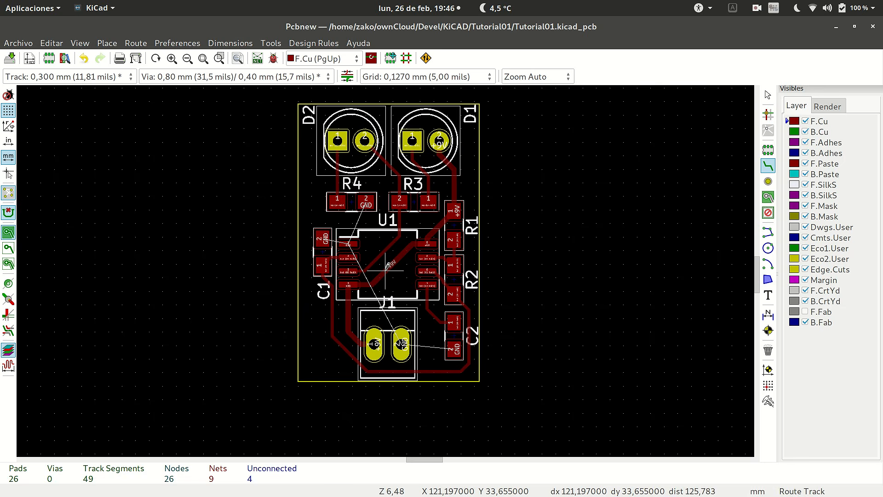
{"action": "scroll", "coordinate": [390, 265], "scroll_direction": "up", "scroll_amount": 2}
{"action": "scroll", "coordinate": [388, 268], "scroll_direction": "down", "scroll_amount": 1}
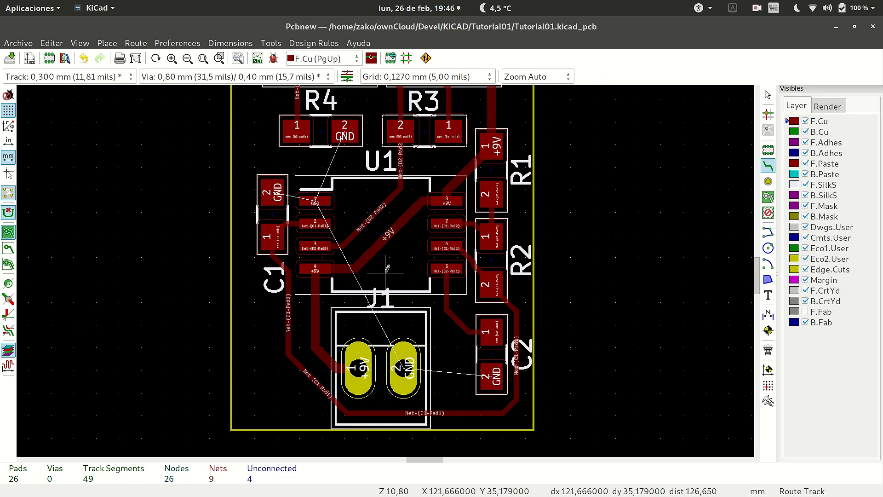
{"action": "scroll", "coordinate": [388, 268], "scroll_direction": "down", "scroll_amount": 3}
{"action": "scroll", "coordinate": [388, 265], "scroll_direction": "up", "scroll_amount": 2}
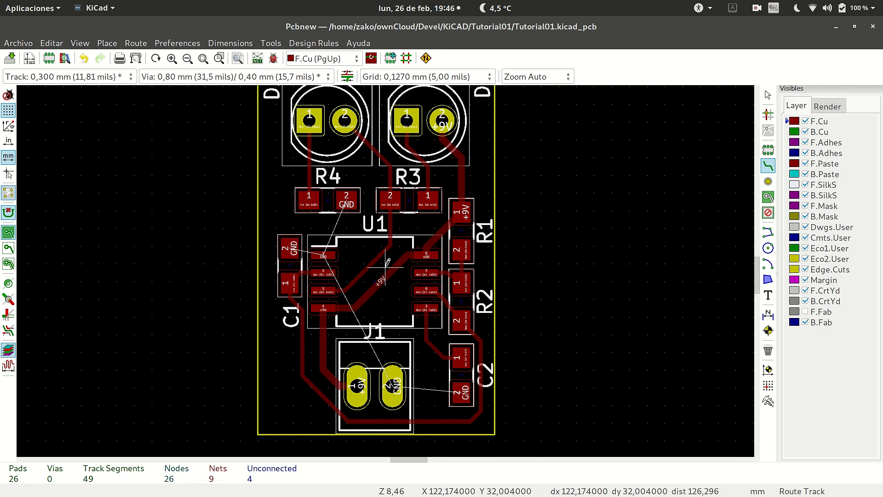
Route a 0,5 mm GND track on F.Cu from C2 pad 2 to J1 pad 2.
{"action": "left_click", "coordinate": [461, 392]}
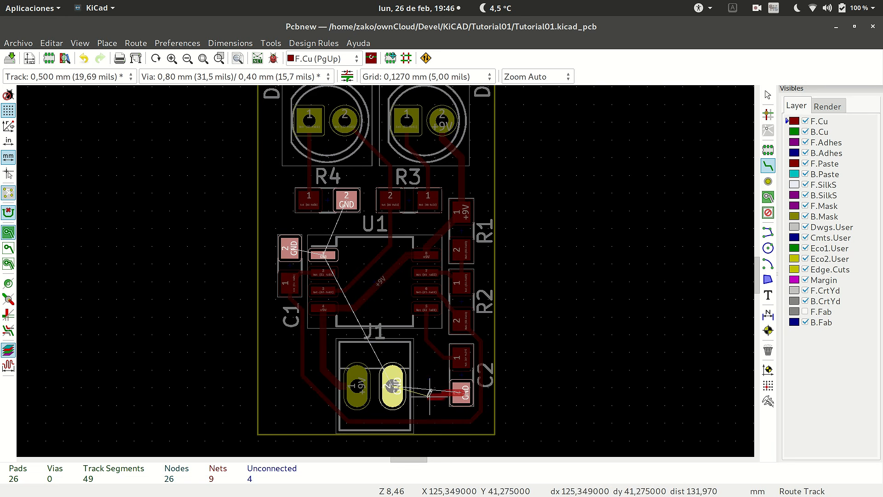
{"action": "left_click", "coordinate": [392, 385]}
Route 0,5 mm GND tracks on F.Cu from R4 pad 2 to U1 pad 1 and from there to C1 pad 2.
{"action": "scroll", "coordinate": [340, 232], "scroll_direction": "up", "scroll_amount": 1}
{"action": "scroll", "coordinate": [388, 266], "scroll_direction": "up", "scroll_amount": 1}
{"action": "left_click", "coordinate": [395, 229]}
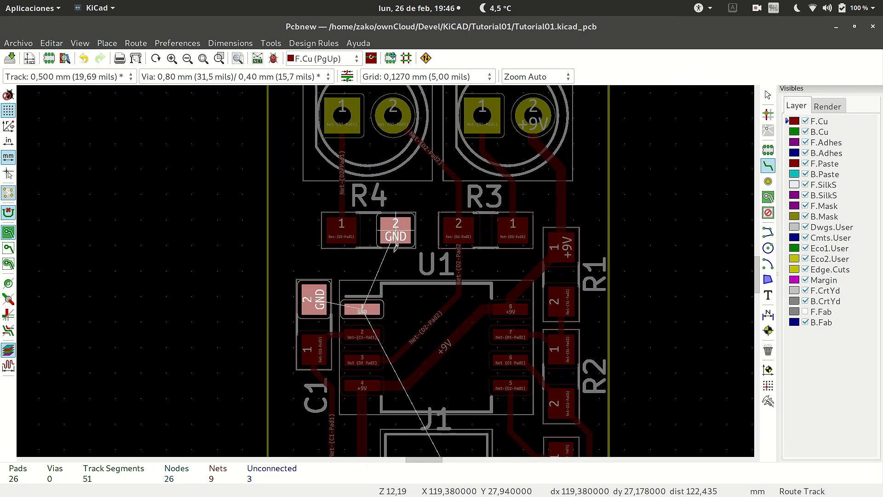
{"action": "left_click", "coordinate": [363, 309]}
{"action": "left_click", "coordinate": [362, 308]}
{"action": "left_click", "coordinate": [318, 300]}
{"action": "scroll", "coordinate": [391, 276], "scroll_direction": "down", "scroll_amount": 8}
{"action": "scroll", "coordinate": [414, 316], "scroll_direction": "up", "scroll_amount": 8}
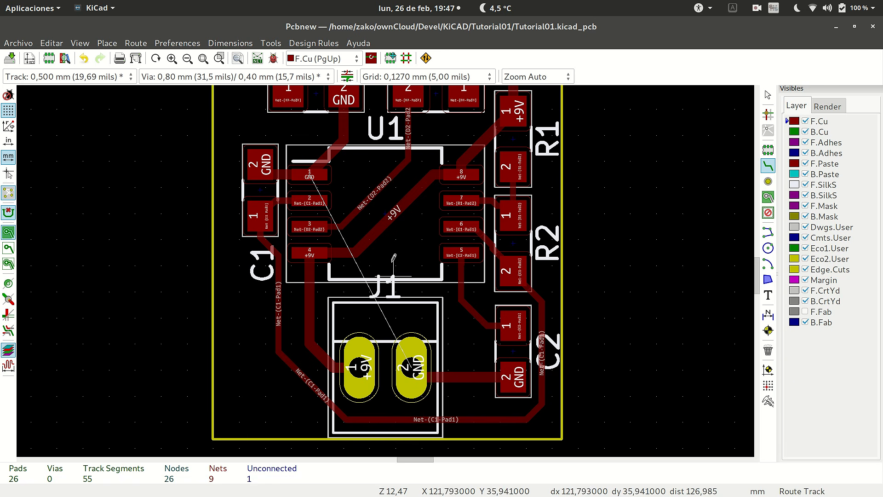
Route a short 0,5 mm GND track inward from U1 pad 1 and end it with a 0,80/0,40 mm via to B.Cu.
{"action": "left_click", "coordinate": [309, 174]}
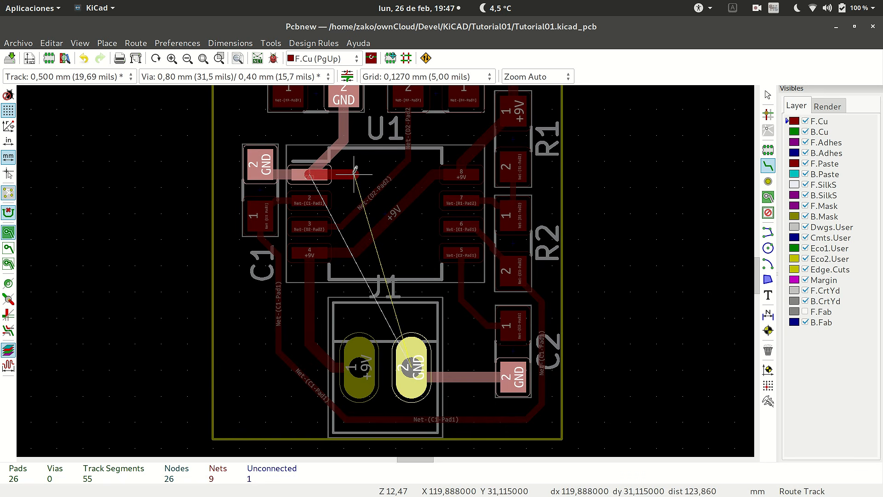
{"action": "left_click", "coordinate": [355, 174]}
{"action": "key", "text": "v"}
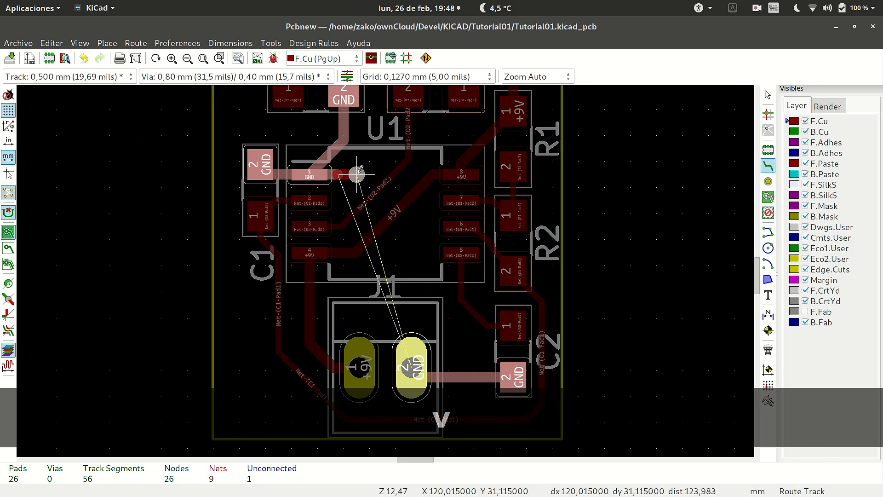
{"action": "scroll", "coordinate": [354, 174], "scroll_direction": "up", "scroll_amount": 2}
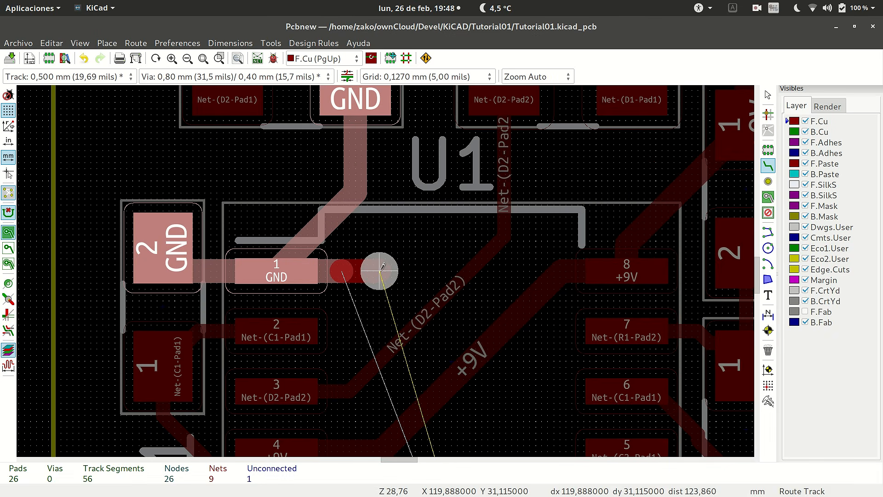
{"action": "left_click", "coordinate": [386, 267]}
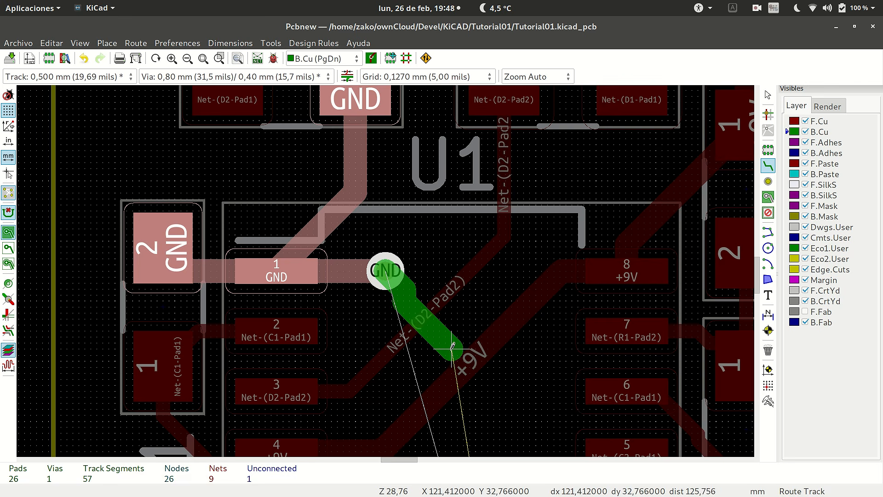
Continue the 0,5 mm GND track on B.Cu from the via beneath U1 to J1 pad 2.
{"action": "scroll", "coordinate": [453, 345], "scroll_direction": "down", "scroll_amount": 5}
{"action": "scroll", "coordinate": [386, 269], "scroll_direction": "up", "scroll_amount": 4}
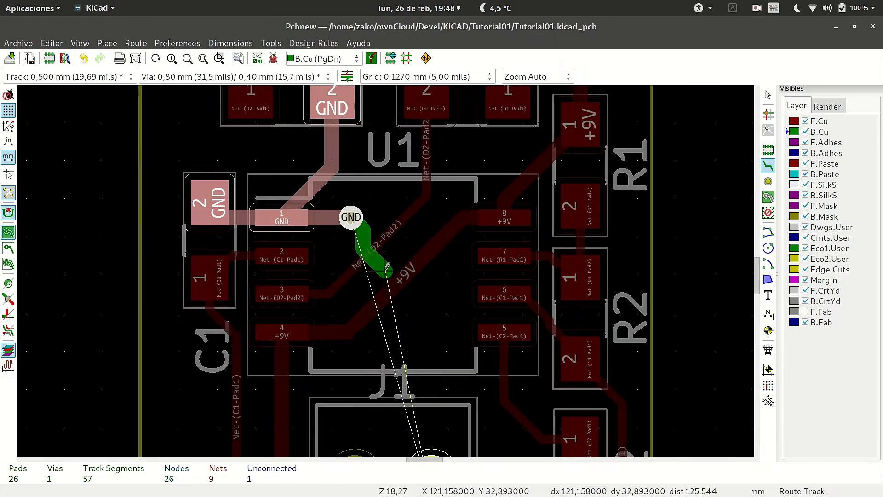
{"action": "scroll", "coordinate": [386, 268], "scroll_direction": "down", "scroll_amount": 2}
{"action": "scroll", "coordinate": [387, 267], "scroll_direction": "up", "scroll_amount": 2}
{"action": "scroll", "coordinate": [388, 269], "scroll_direction": "down", "scroll_amount": 4}
{"action": "scroll", "coordinate": [390, 275], "scroll_direction": "up", "scroll_amount": 2}
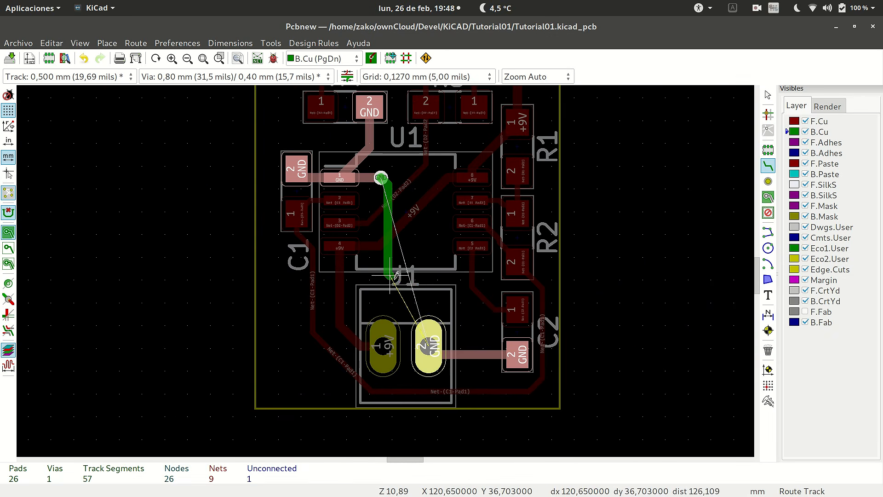
{"action": "left_click", "coordinate": [428, 294]}
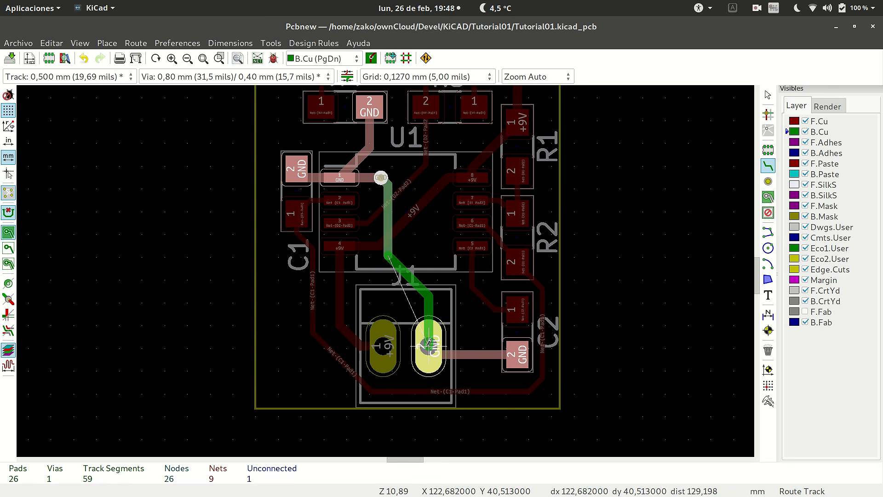
{"action": "left_click", "coordinate": [427, 343]}
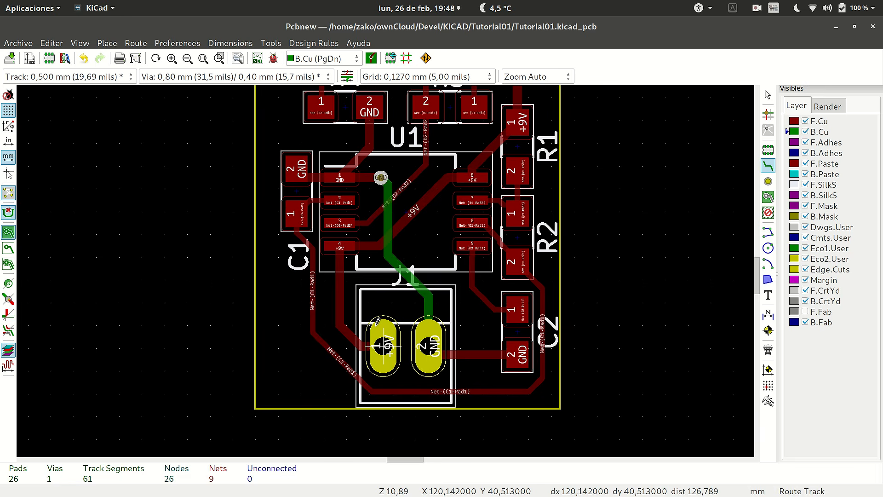
Examine the whole board to check the finished F.Cu tracks, the via and the B.Cu GND track.
{"action": "scroll", "coordinate": [379, 320], "scroll_direction": "down", "scroll_amount": 3}
{"action": "scroll", "coordinate": [391, 257], "scroll_direction": "up", "scroll_amount": 3}
{"action": "scroll", "coordinate": [392, 244], "scroll_direction": "down", "scroll_amount": 3}
{"action": "scroll", "coordinate": [392, 244], "scroll_direction": "up", "scroll_amount": 2}
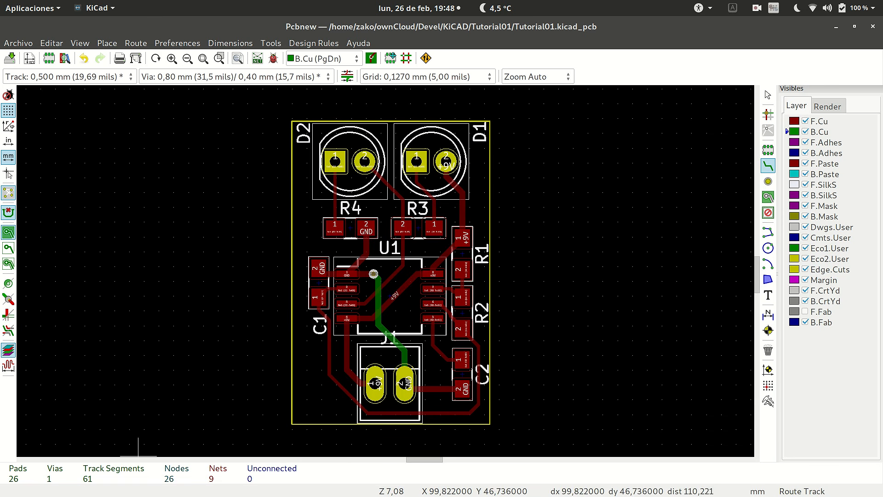
{"action": "mouse_move", "coordinate": [1, 453]}
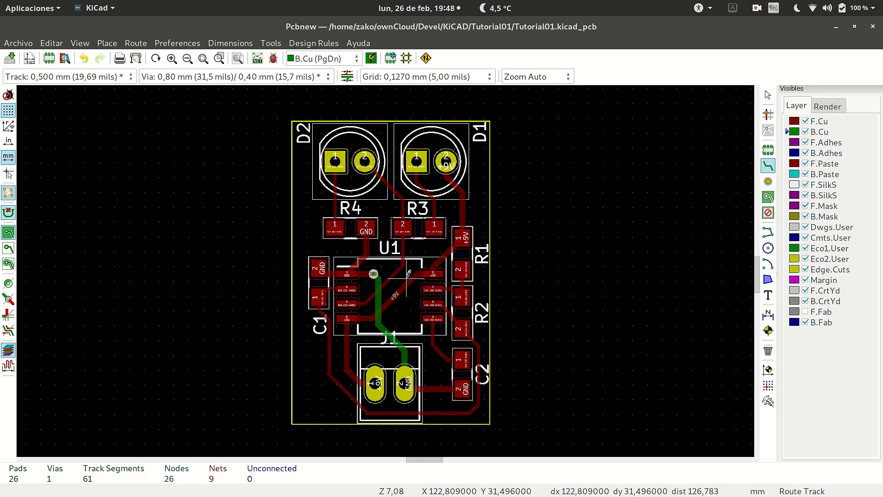
{"action": "scroll", "coordinate": [407, 274], "scroll_direction": "down", "scroll_amount": 5}
{"action": "scroll", "coordinate": [387, 266], "scroll_direction": "up", "scroll_amount": 5}
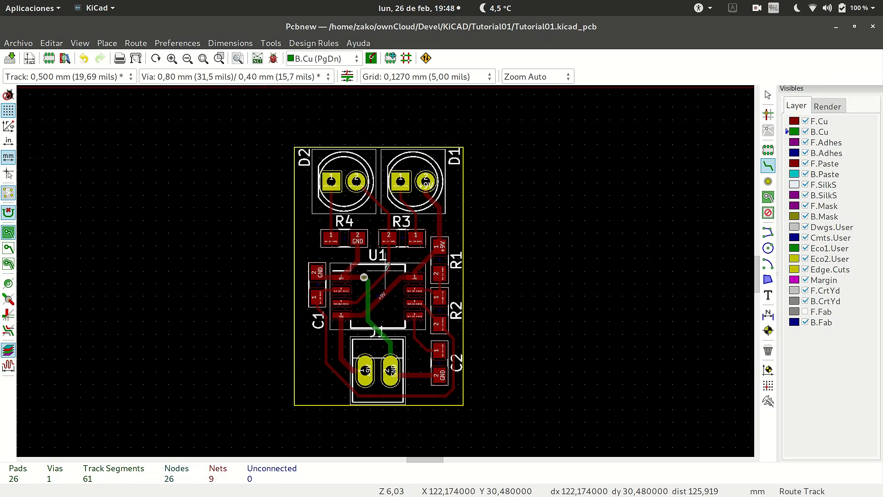
{"action": "scroll", "coordinate": [387, 266], "scroll_direction": "down", "scroll_amount": 1}
{"action": "scroll", "coordinate": [388, 265], "scroll_direction": "up", "scroll_amount": 1}
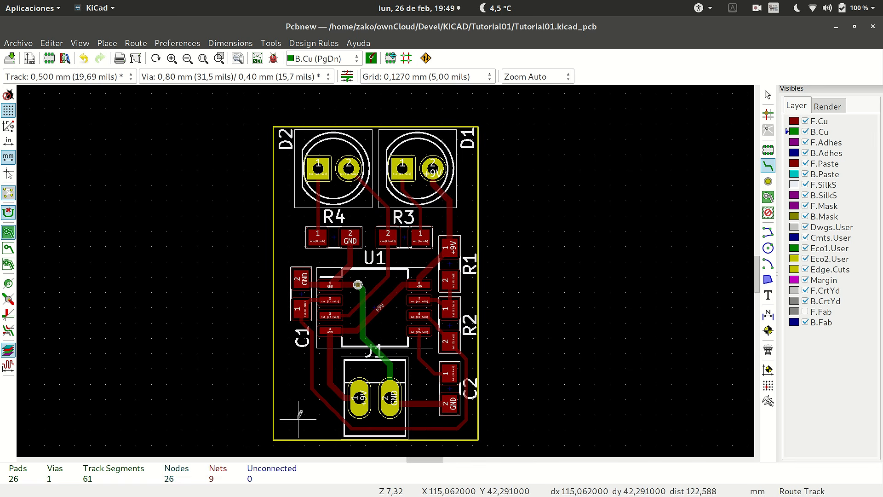
{"action": "scroll", "coordinate": [368, 344], "scroll_direction": "down", "scroll_amount": 1}
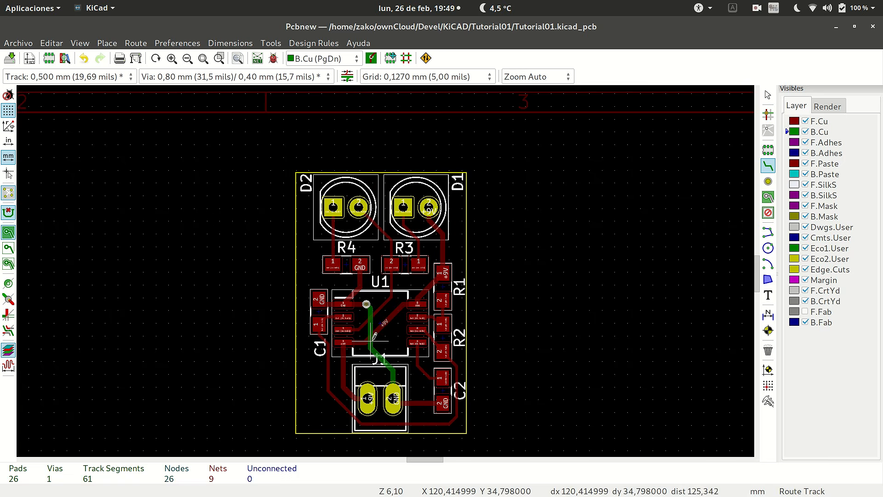
{"action": "scroll", "coordinate": [372, 340], "scroll_direction": "up", "scroll_amount": 1}
{"action": "scroll", "coordinate": [386, 271], "scroll_direction": "down", "scroll_amount": 3}
{"action": "scroll", "coordinate": [391, 257], "scroll_direction": "up", "scroll_amount": 4}
{"action": "scroll", "coordinate": [388, 266], "scroll_direction": "up", "scroll_amount": 1}
{"action": "scroll", "coordinate": [388, 266], "scroll_direction": "down", "scroll_amount": 1}
{"action": "scroll", "coordinate": [388, 266], "scroll_direction": "up", "scroll_amount": 1}
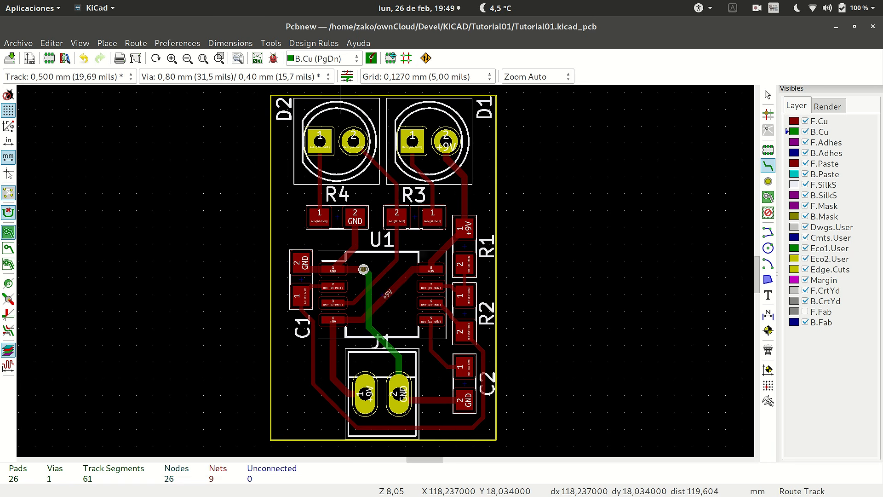
Show the board in the 3D Viewer and tilt it to inspect the LEDs and SMD components from an angle.
{"action": "left_click", "coordinate": [80, 44]}
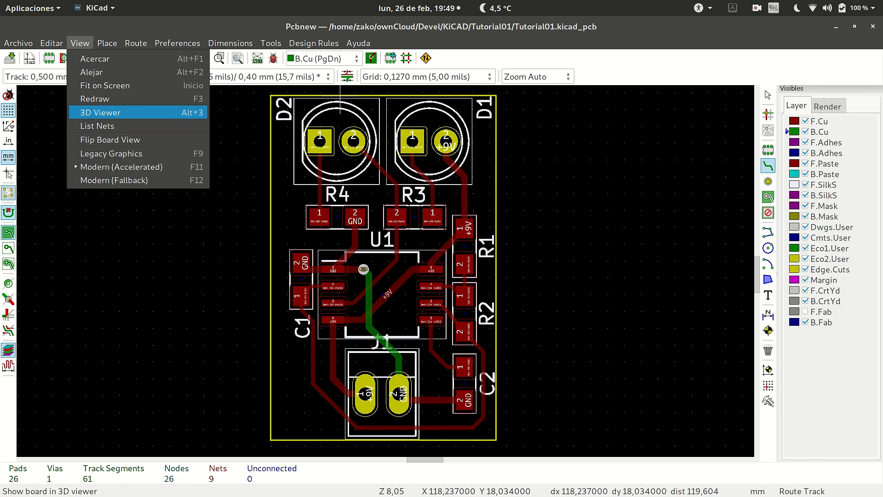
{"action": "left_click", "coordinate": [100, 112]}
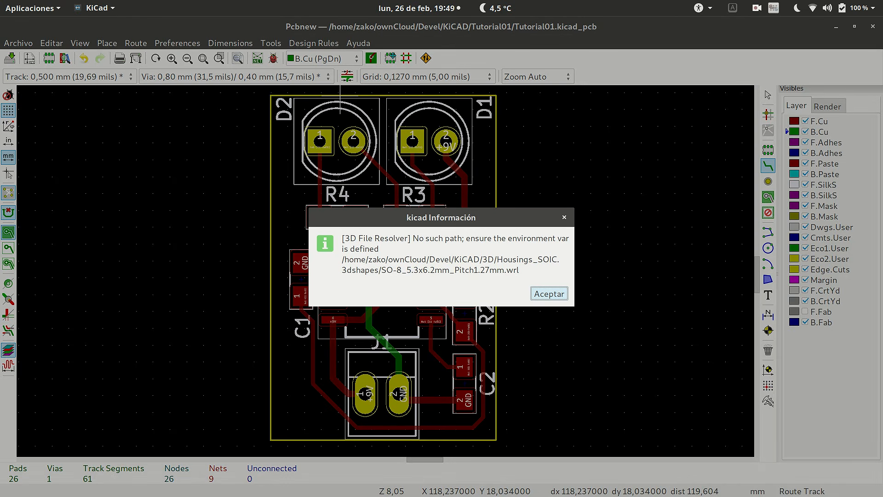
{"action": "key", "text": "Return"}
{"action": "key", "text": "alt+Tab"}
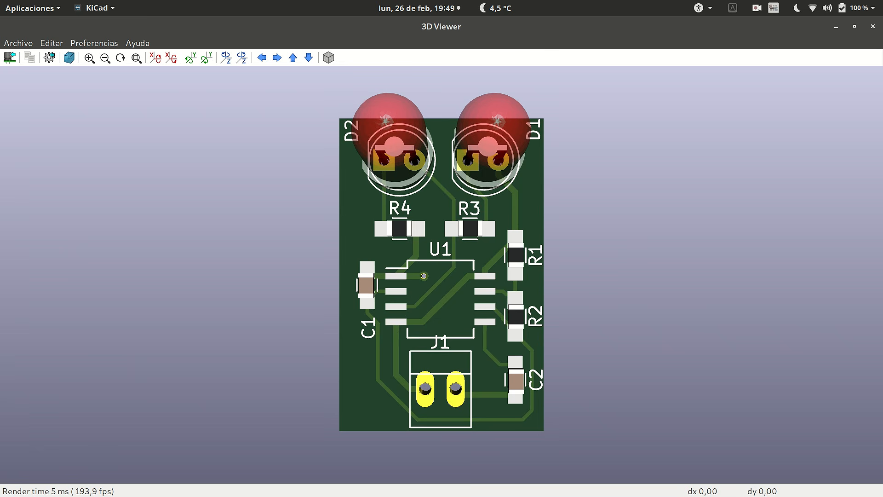
{"action": "left_click_drag", "start_coordinate": [453, 358], "coordinate": [402, 222]}
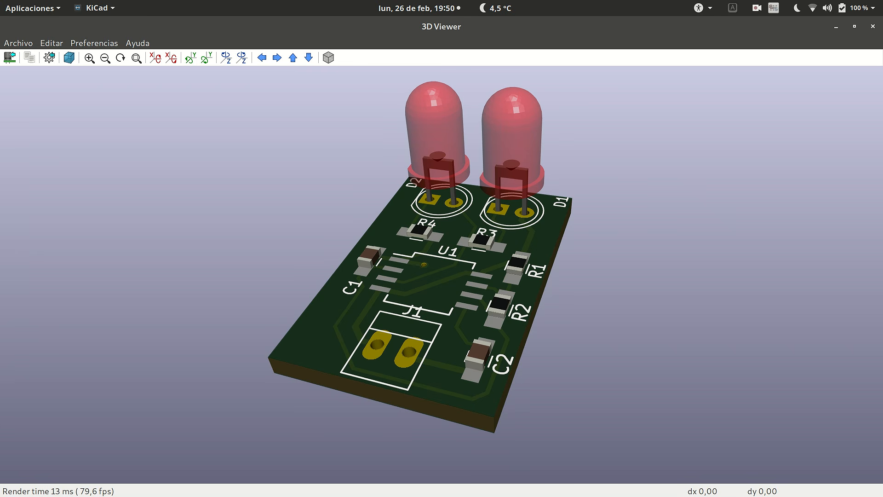
Inspect the unpopulated U1 position from a slightly different angle, close the 3D Viewer and return to the board layout.
{"action": "mouse_move", "coordinate": [442, 276]}
{"action": "left_mouse_down"}
{"action": "mouse_move", "coordinate": [434, 345]}
{"action": "mouse_move", "coordinate": [439, 248]}
{"action": "mouse_move", "coordinate": [420, 285]}
{"action": "mouse_move", "coordinate": [437, 286]}
{"action": "left_mouse_up"}
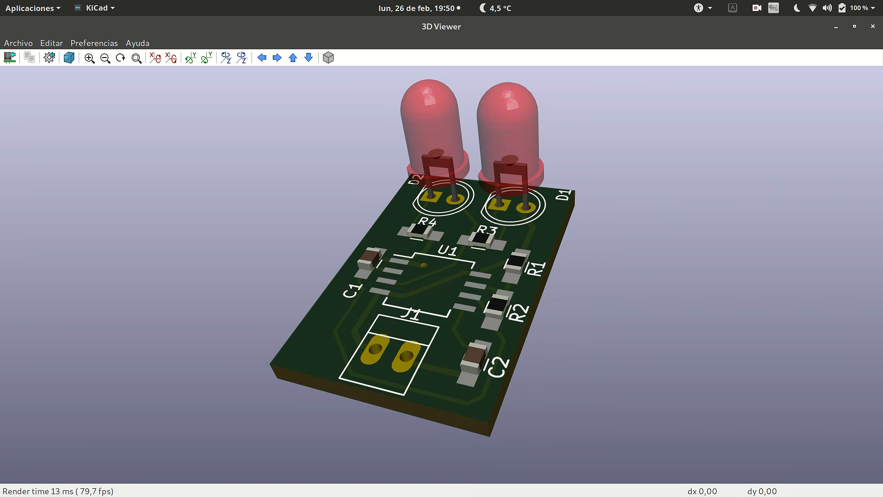
{"action": "left_click", "coordinate": [872, 27]}
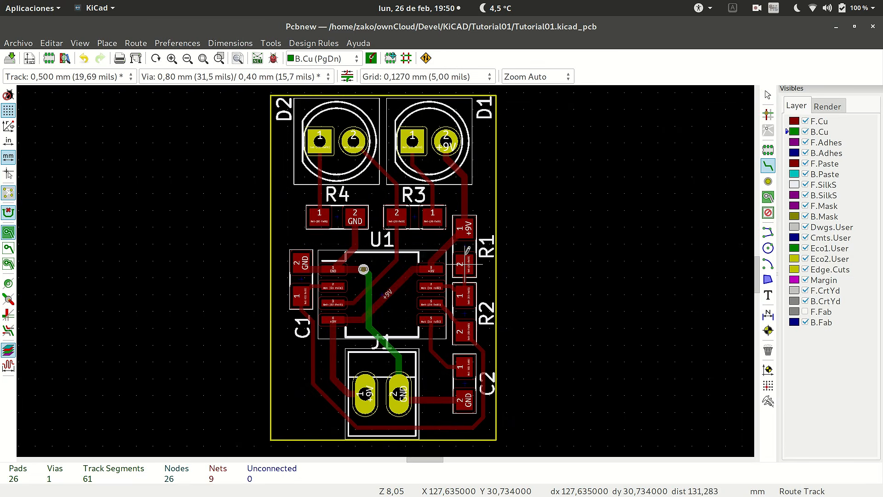
{"action": "scroll", "coordinate": [378, 271], "scroll_direction": "down", "scroll_amount": 1}
{"action": "scroll", "coordinate": [386, 274], "scroll_direction": "up", "scroll_amount": 3}
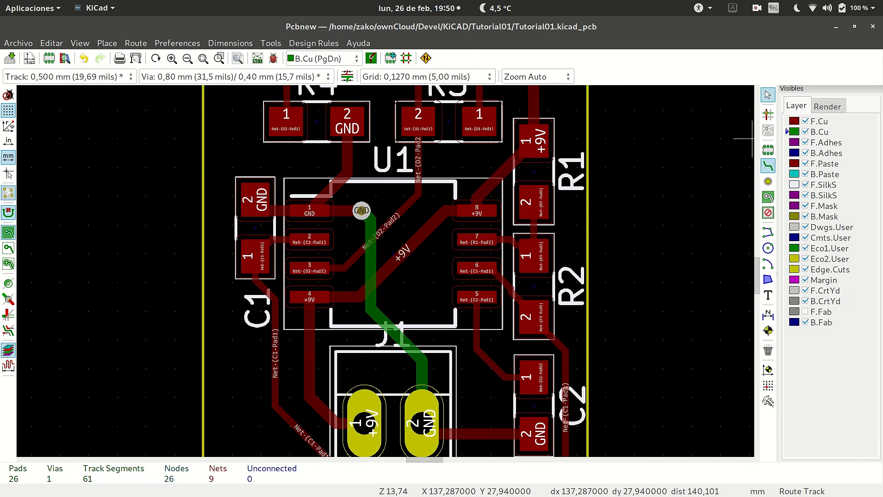
Open the 3D settings of U1's footprint properties and read the full file name of its assigned 3D shape.
{"action": "left_click", "coordinate": [768, 95]}
{"action": "left_click", "coordinate": [423, 269]}
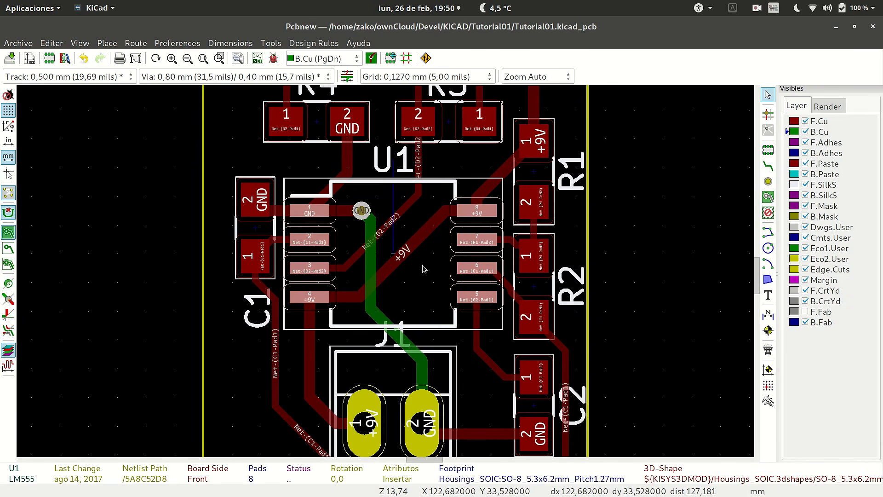
{"action": "key", "text": "e"}
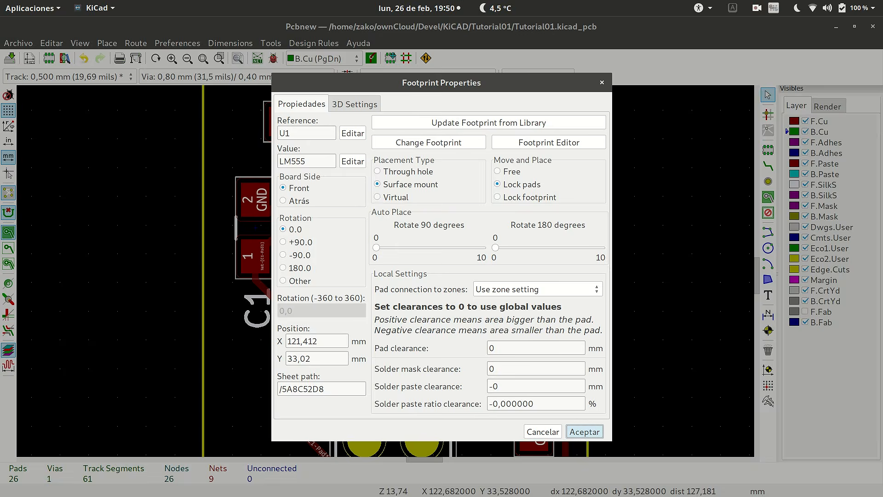
{"action": "left_click", "coordinate": [354, 104]}
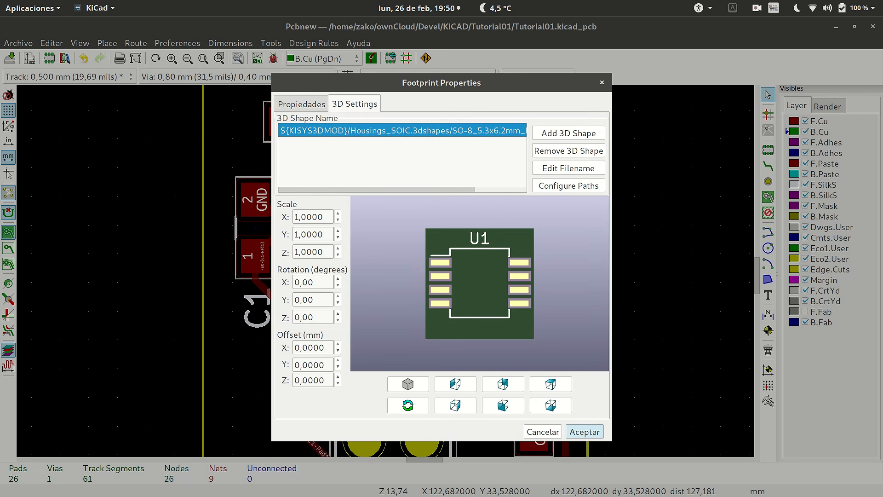
{"action": "left_click_drag", "start_coordinate": [378, 189], "coordinate": [430, 190]}
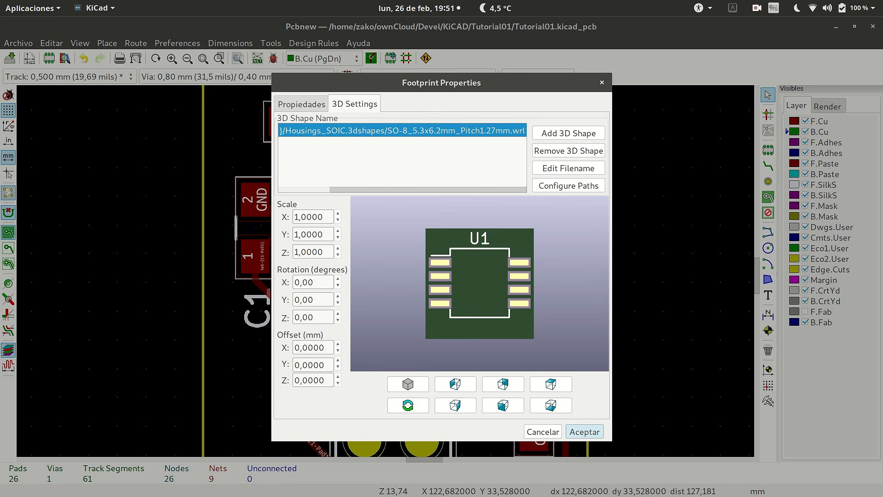
Start adding a 3D shape to U1 and expand the Housings_SOIC.3dshapes folder in the model browser.
{"action": "left_click", "coordinate": [568, 133]}
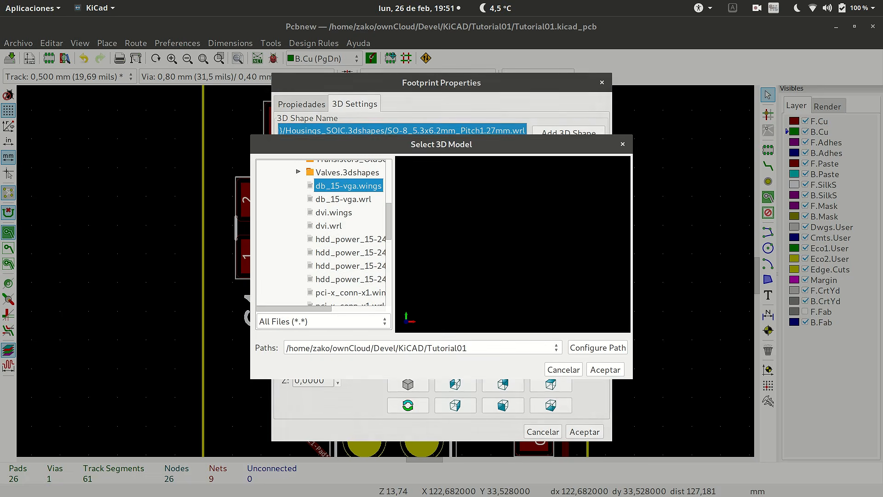
{"action": "mouse_move", "coordinate": [389, 221]}
{"action": "left_mouse_down"}
{"action": "mouse_move", "coordinate": [389, 249]}
{"action": "mouse_move", "coordinate": [389, 214]}
{"action": "left_mouse_up"}
{"action": "scroll", "coordinate": [389, 214], "scroll_direction": "up", "scroll_amount": 5}
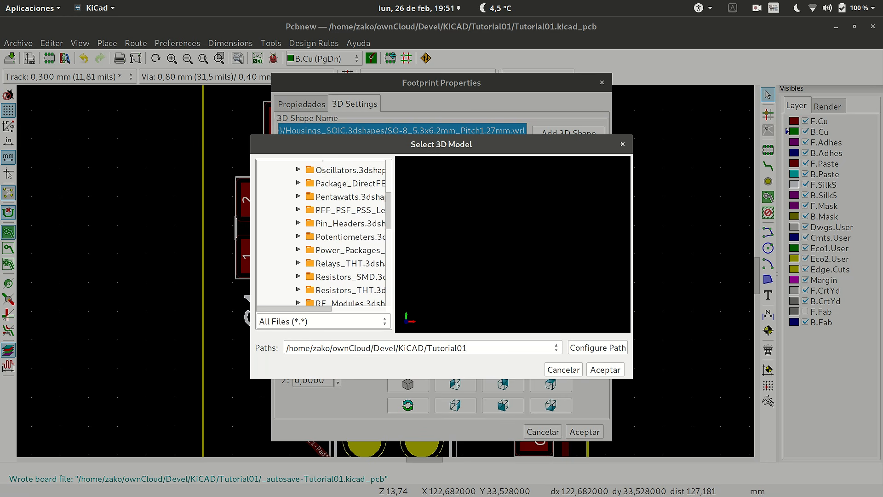
{"action": "scroll", "coordinate": [381, 251], "scroll_direction": "up", "scroll_amount": 2}
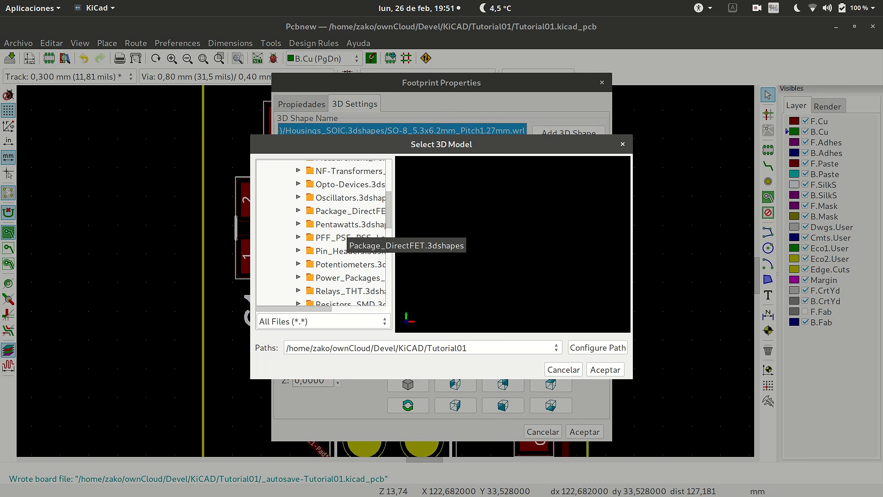
{"action": "scroll", "coordinate": [381, 252], "scroll_direction": "up", "scroll_amount": 3}
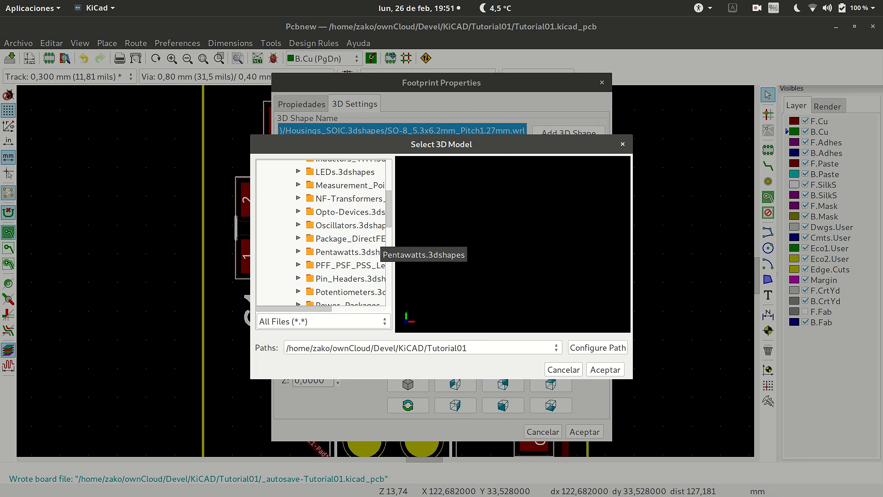
{"action": "scroll", "coordinate": [381, 253], "scroll_direction": "up", "scroll_amount": 4}
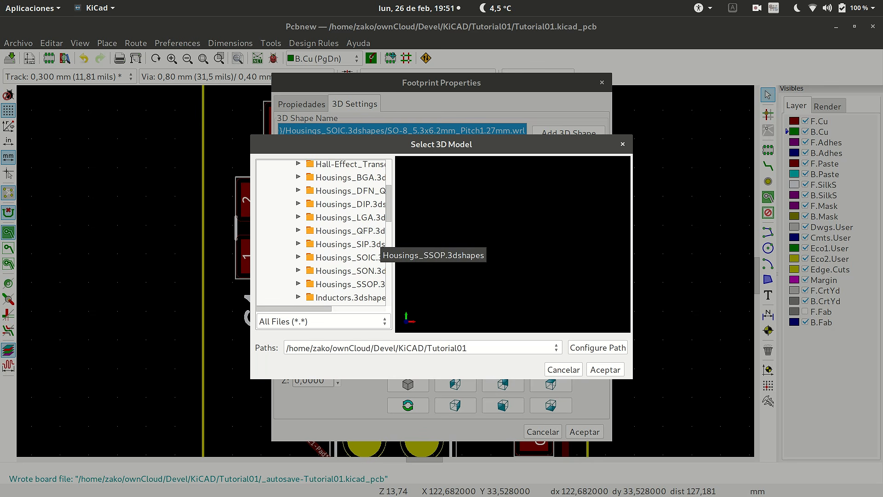
{"action": "double_click", "coordinate": [381, 251]}
{"action": "scroll", "coordinate": [382, 257], "scroll_direction": "down", "scroll_amount": 3}
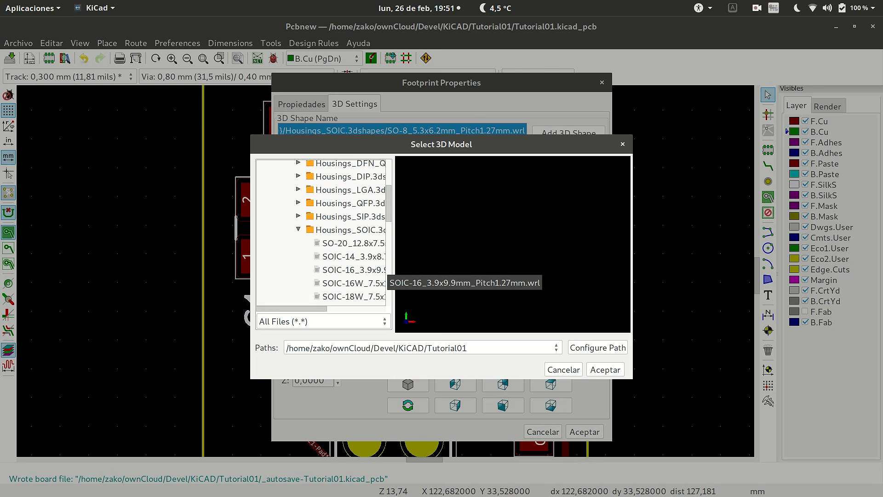
Compare the SOIC-8 and SOIJ-8 models and add SOIJ-8_5.3x5.3mm_Pitch1.27mm.wrl to U1.
{"action": "scroll", "coordinate": [385, 274], "scroll_direction": "down", "scroll_amount": 1}
{"action": "left_click", "coordinate": [354, 265]}
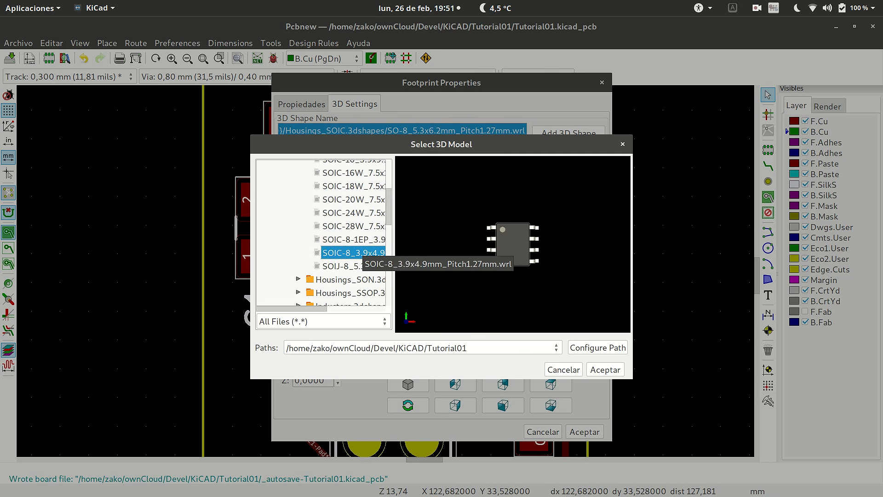
{"action": "left_click", "coordinate": [356, 253]}
{"action": "left_click", "coordinate": [358, 265]}
{"action": "left_click", "coordinate": [357, 254]}
{"action": "left_click", "coordinate": [358, 266]}
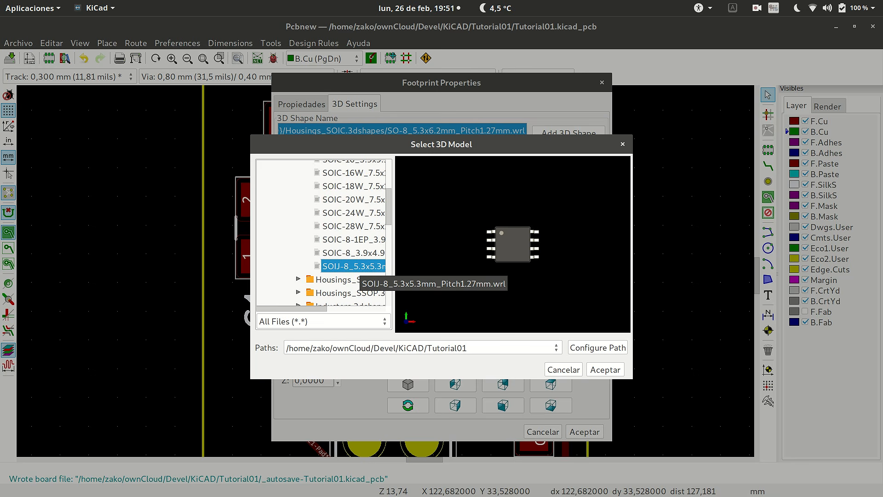
{"action": "left_click", "coordinate": [605, 370]}
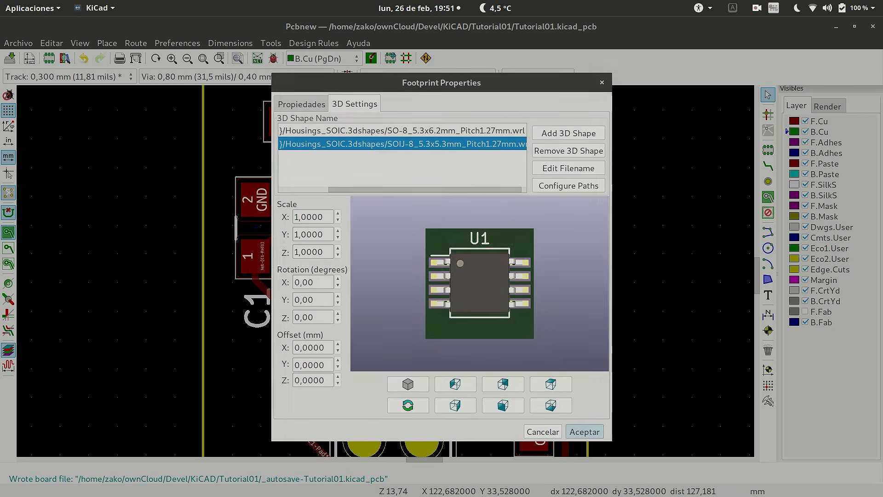
Check the SOIJ-8 model on its pads, remove the SO-8_5.3x6.2mm_Pitch1.27mm.wrl shape from U1 and accept the footprint properties.
{"action": "left_click_drag", "start_coordinate": [487, 299], "coordinate": [486, 270]}
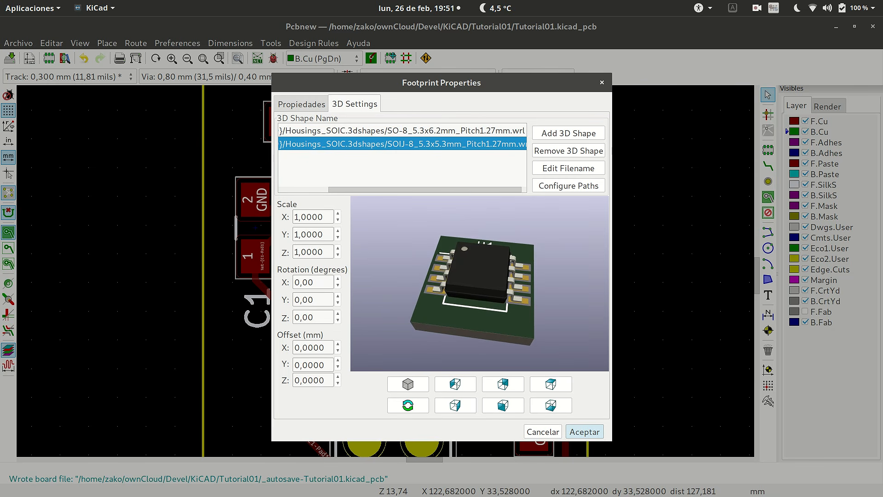
{"action": "left_click", "coordinate": [402, 131]}
{"action": "left_click", "coordinate": [568, 150]}
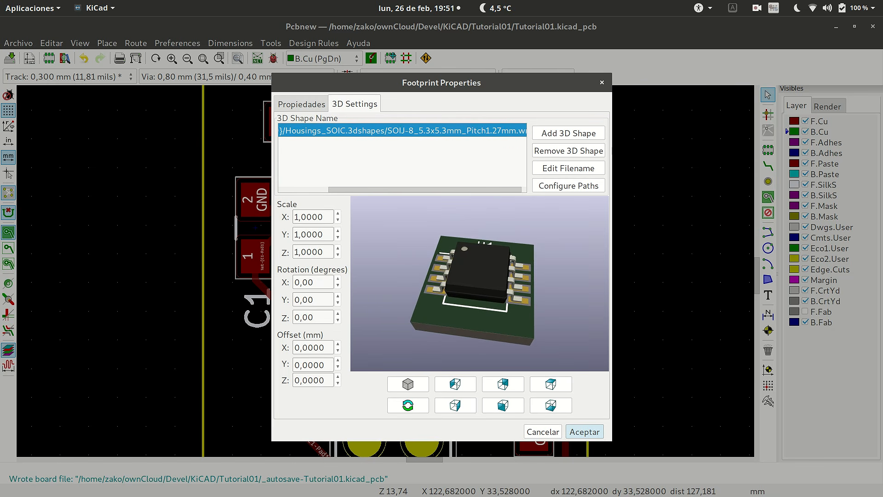
{"action": "left_click", "coordinate": [585, 432]}
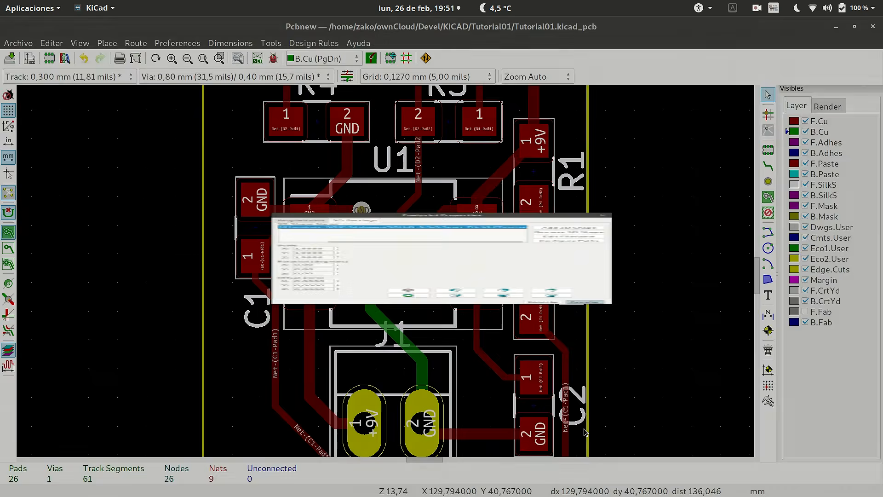
Show the board in the 3D Viewer again and tilt it to inspect U1 with its new model.
{"action": "left_click", "coordinate": [80, 43]}
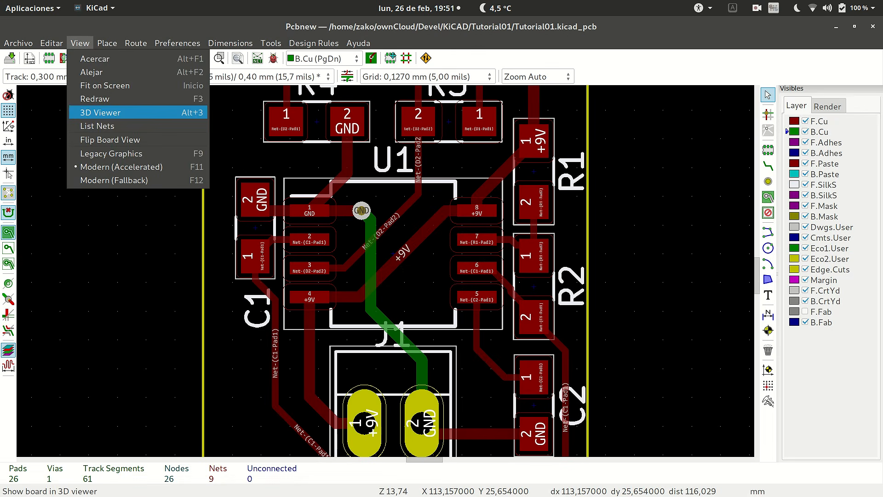
{"action": "left_click", "coordinate": [101, 112]}
{"action": "left_click_drag", "start_coordinate": [437, 276], "coordinate": [411, 240]}
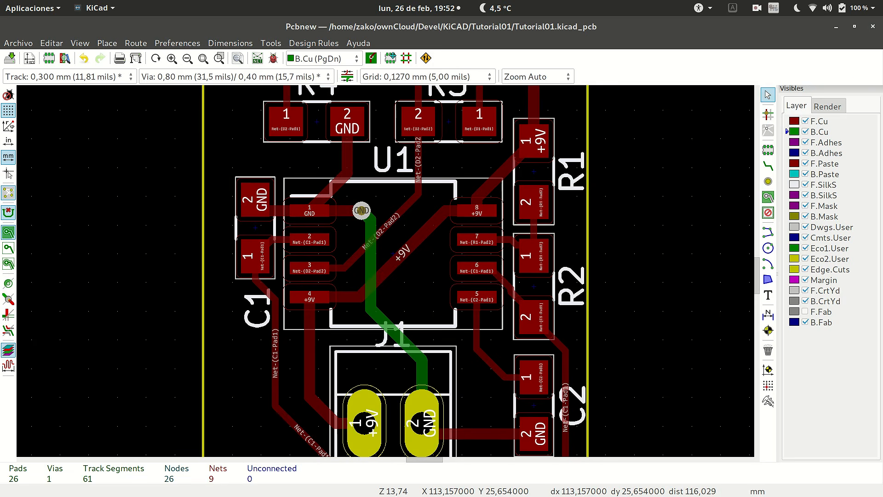
Start a filled copper zone near D2 on F.Cu, assigned to net GND with Thermal relief pad connections.
{"action": "scroll", "coordinate": [437, 253], "scroll_direction": "down", "scroll_amount": 6}
{"action": "scroll", "coordinate": [385, 271], "scroll_direction": "up", "scroll_amount": 5}
{"action": "scroll", "coordinate": [385, 288], "scroll_direction": "down", "scroll_amount": 3}
{"action": "scroll", "coordinate": [385, 288], "scroll_direction": "up", "scroll_amount": 3}
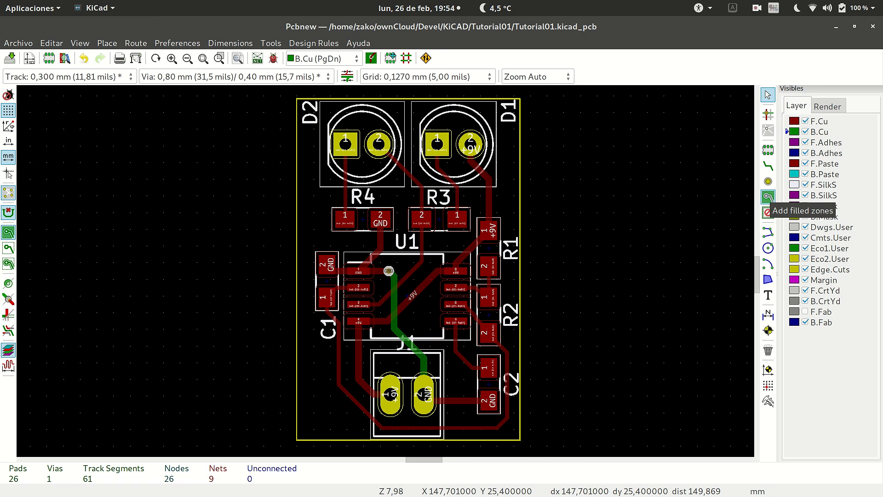
{"action": "left_click", "coordinate": [768, 197]}
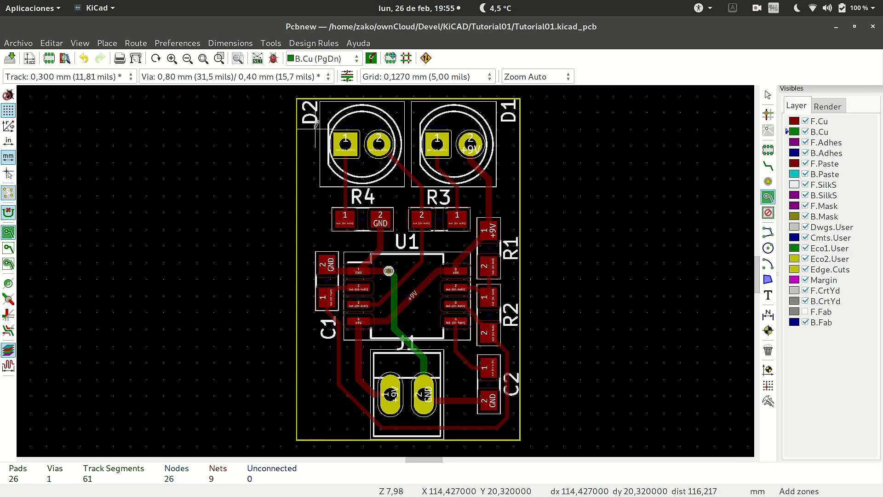
{"action": "left_click", "coordinate": [329, 102]}
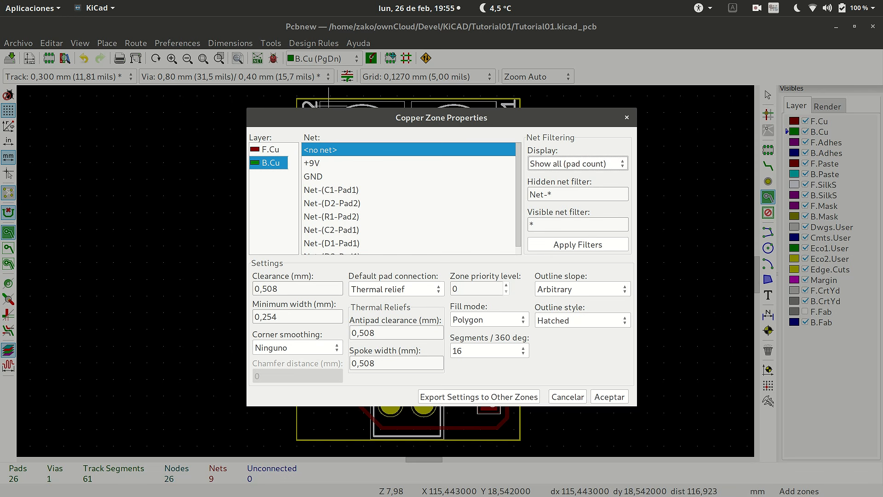
{"action": "left_click", "coordinate": [270, 149]}
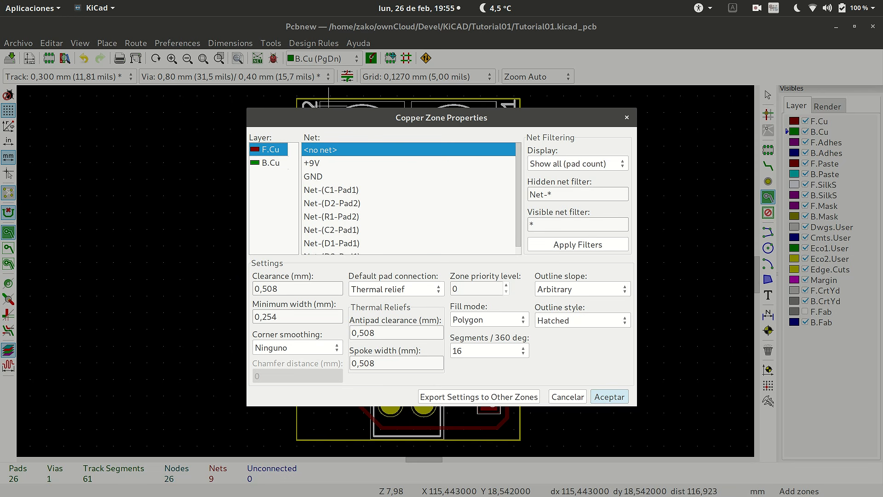
{"action": "left_click", "coordinate": [313, 176]}
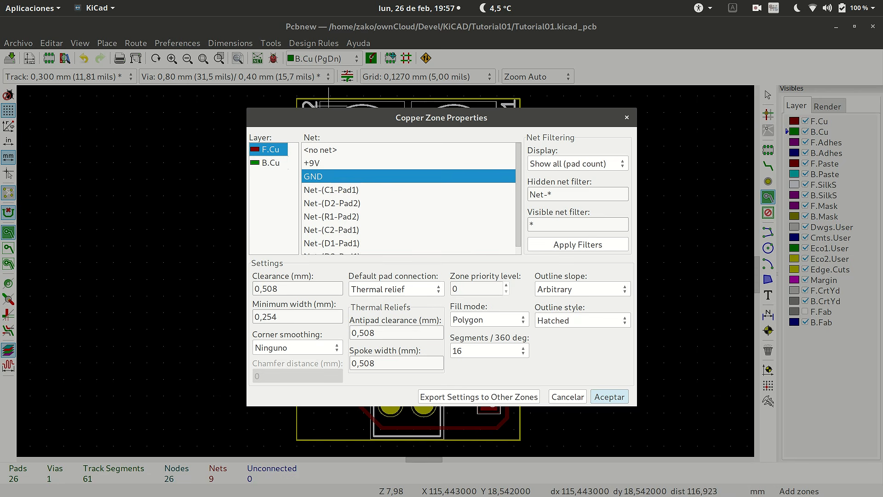
{"action": "left_click", "coordinate": [397, 289]}
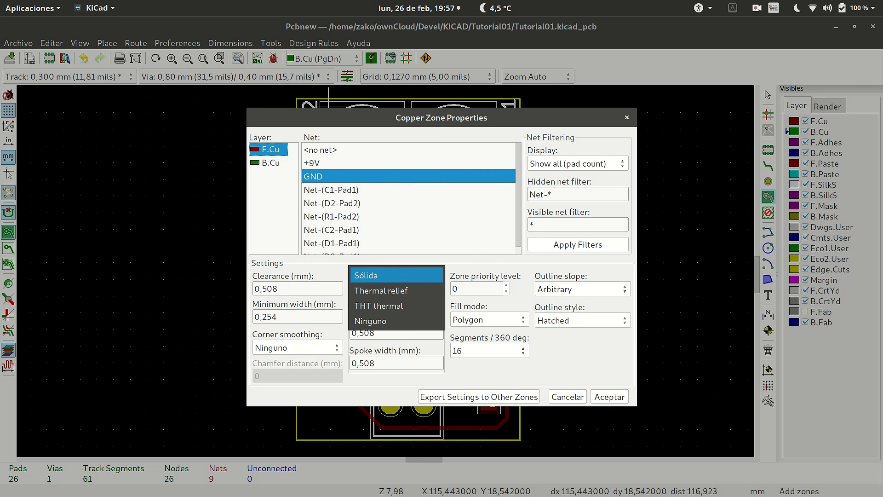
{"action": "left_click", "coordinate": [397, 290]}
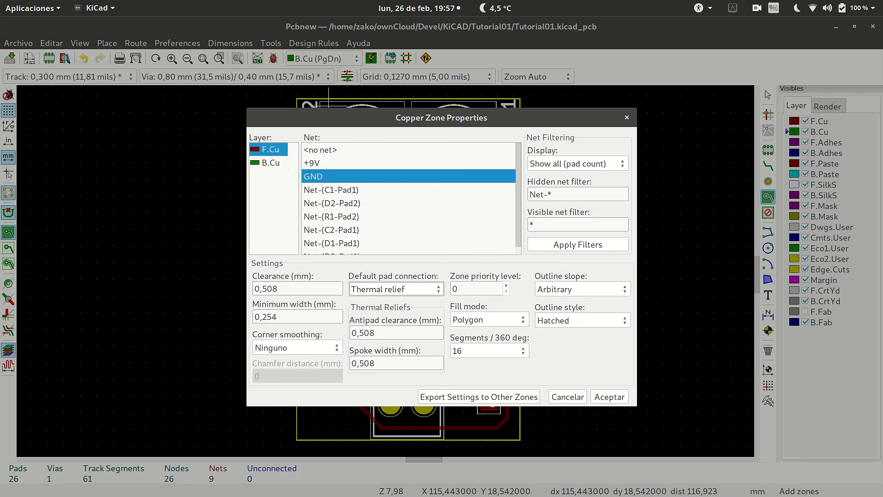
{"action": "key", "text": "Return"}
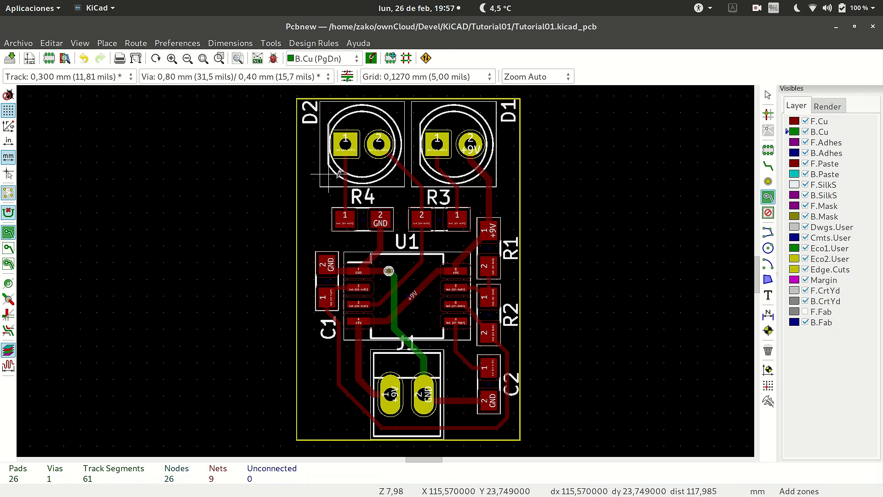
Outline the copper zone with a chamfered corner beside D2 and continue it down the board's left edge to above C1.
{"action": "scroll", "coordinate": [309, 156], "scroll_direction": "up", "scroll_amount": 5}
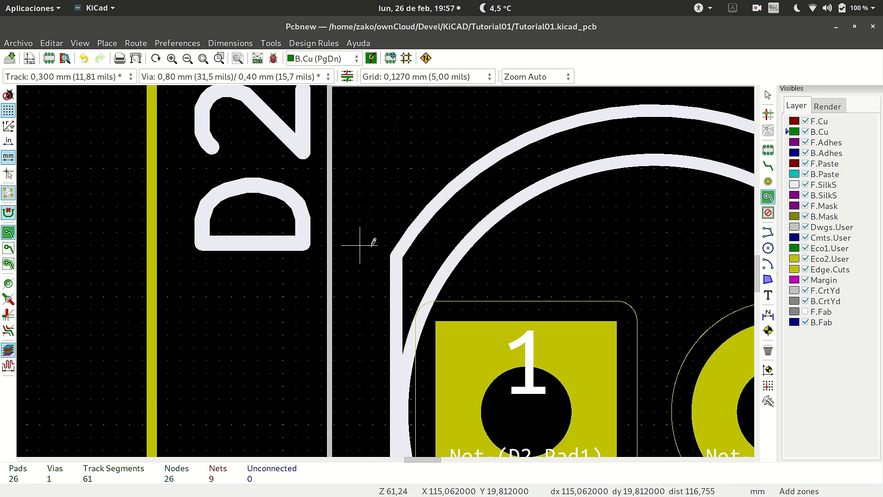
{"action": "scroll", "coordinate": [374, 262], "scroll_direction": "down", "scroll_amount": 3}
{"action": "scroll", "coordinate": [377, 261], "scroll_direction": "up", "scroll_amount": 2}
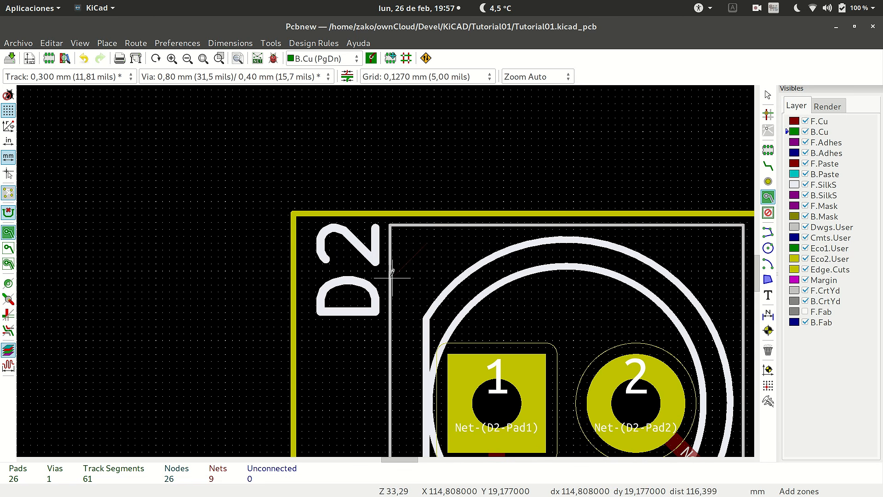
{"action": "scroll", "coordinate": [392, 271], "scroll_direction": "up", "scroll_amount": 2}
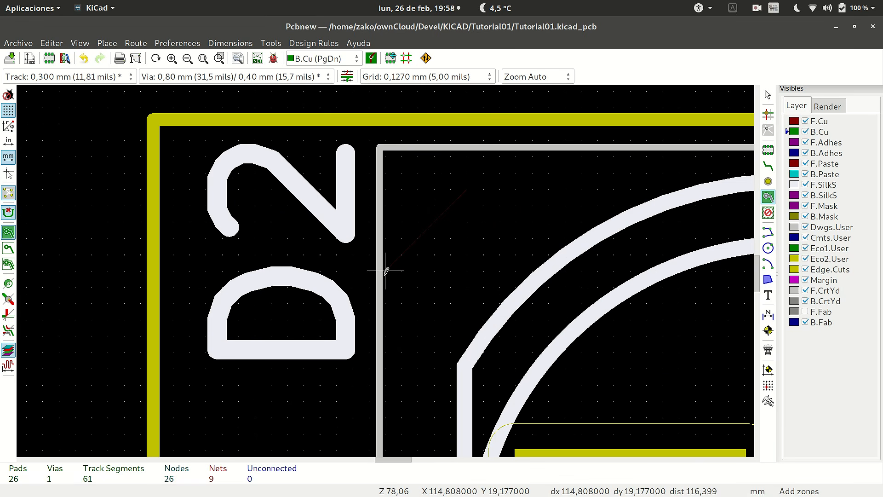
{"action": "scroll", "coordinate": [386, 271], "scroll_direction": "down", "scroll_amount": 8}
{"action": "scroll", "coordinate": [387, 270], "scroll_direction": "up", "scroll_amount": 5}
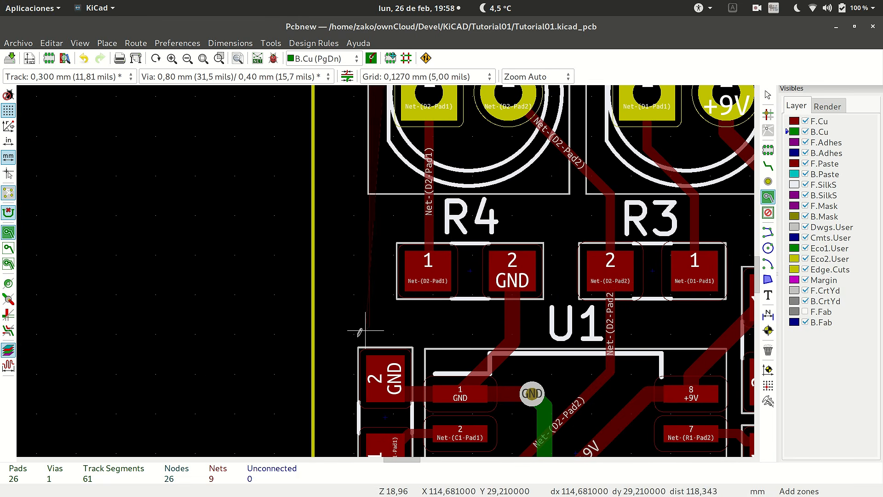
Route the zone outline around C1 and down the left board edge to the start of the lower-left corner chamfer.
{"action": "scroll", "coordinate": [366, 330], "scroll_direction": "up", "scroll_amount": 5}
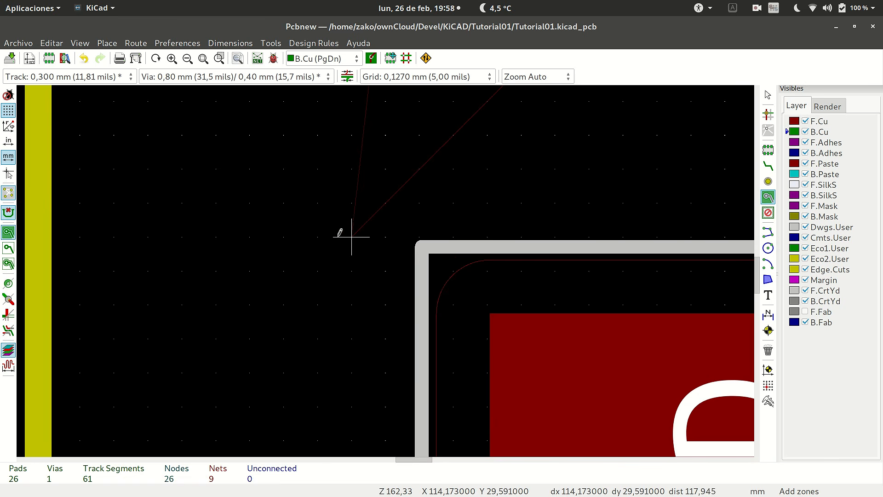
{"action": "key", "text": "Home"}
{"action": "scroll", "coordinate": [387, 266], "scroll_direction": "up", "scroll_amount": 6}
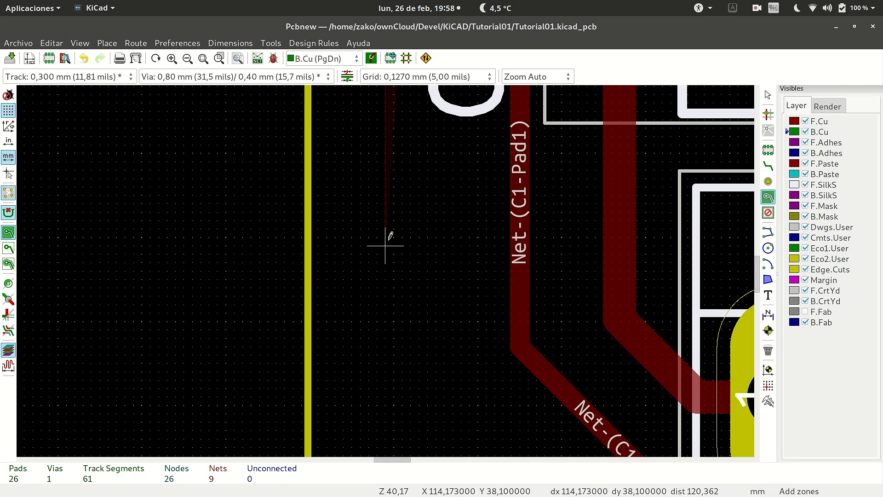
{"action": "scroll", "coordinate": [388, 207], "scroll_direction": "down", "scroll_amount": 4}
{"action": "scroll", "coordinate": [387, 260], "scroll_direction": "up", "scroll_amount": 2}
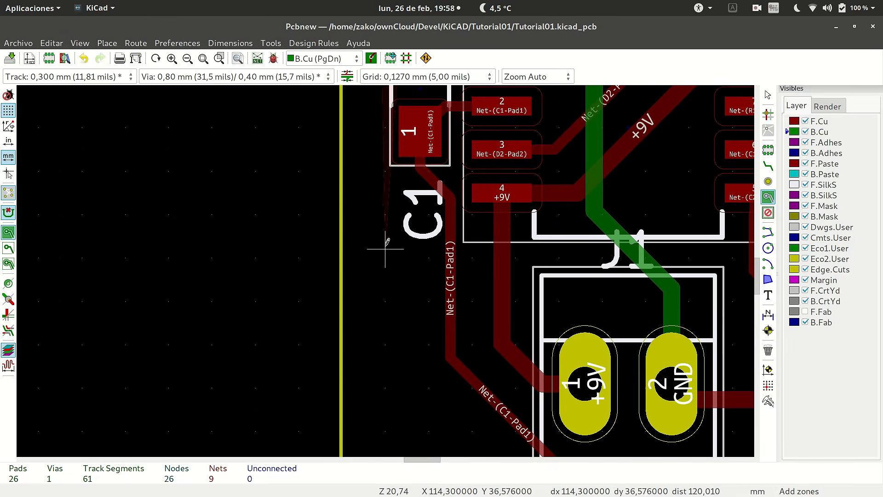
{"action": "left_click", "coordinate": [390, 395]}
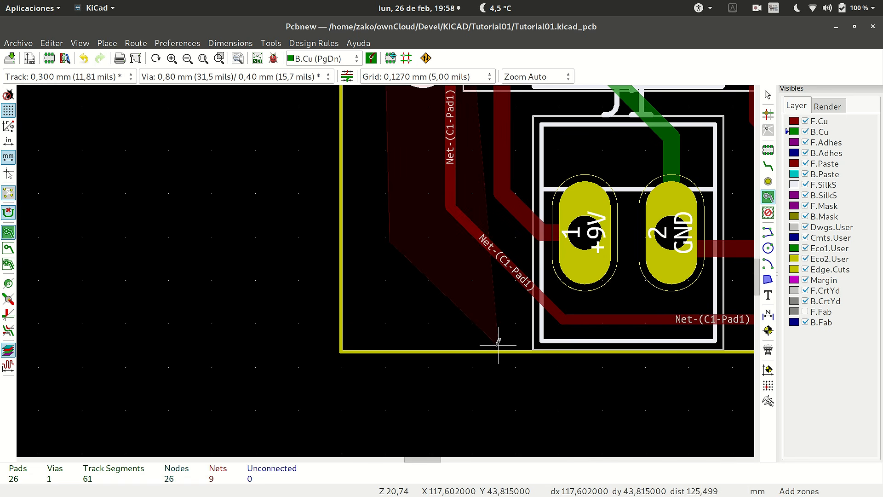
Chamfer the outline's lower-left corner, run it just inside the bottom board edge at about Y 43.8 mm, and begin the lower-right chamfer.
{"action": "scroll", "coordinate": [603, 341], "scroll_direction": "down", "scroll_amount": 3}
{"action": "scroll", "coordinate": [387, 266], "scroll_direction": "up", "scroll_amount": 5}
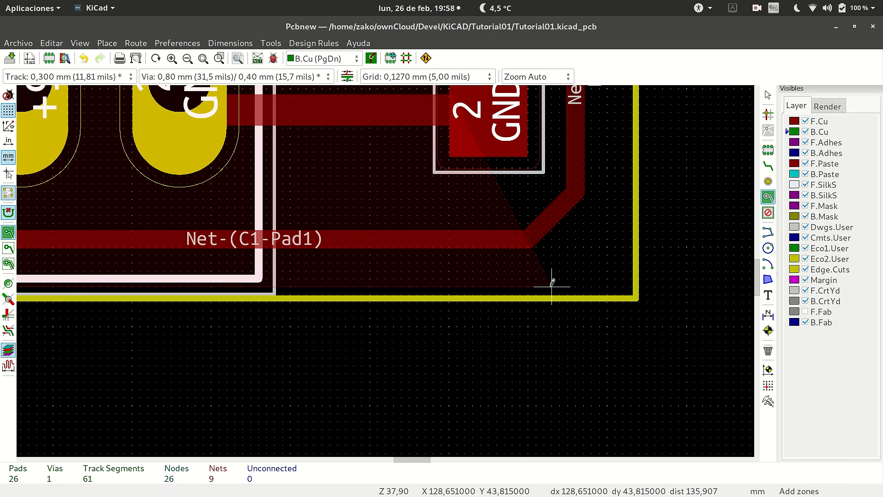
{"action": "left_click", "coordinate": [550, 281]}
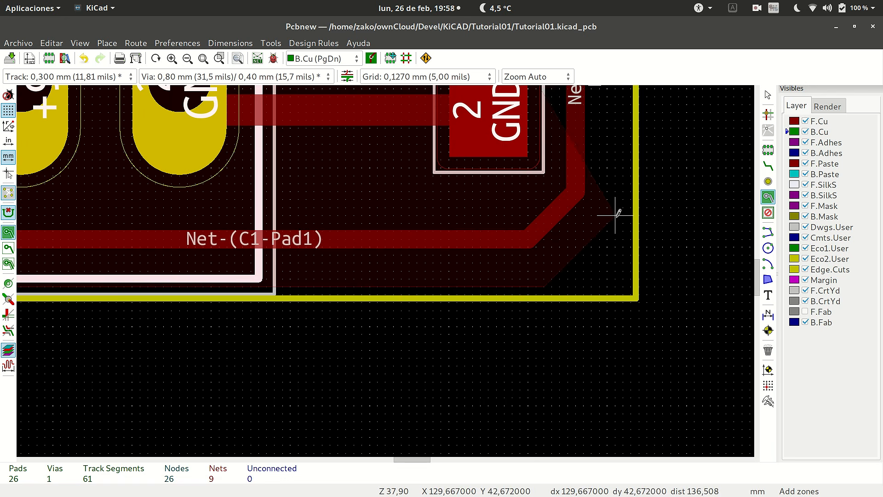
{"action": "scroll", "coordinate": [616, 214], "scroll_direction": "down", "scroll_amount": 6}
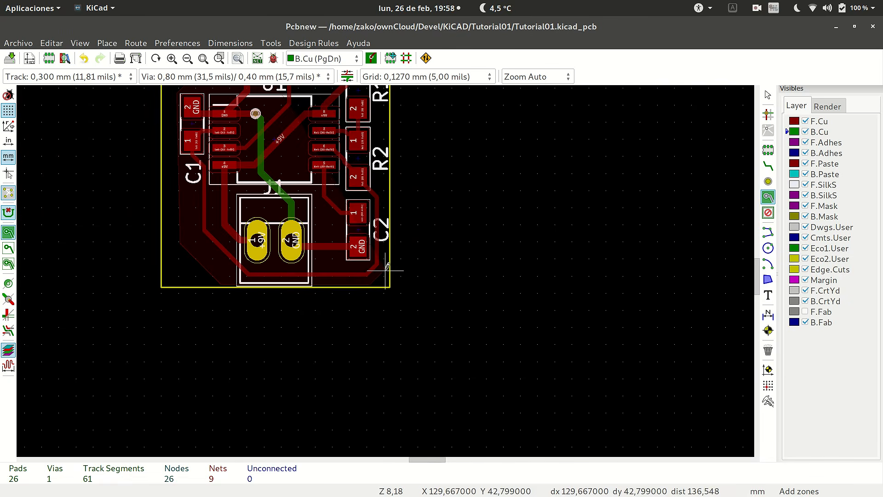
Continue the outline up the right board edge at about X 129.67 mm, chamfer it beside D1, and close it along the top edge.
{"action": "scroll", "coordinate": [388, 216], "scroll_direction": "up", "scroll_amount": 4}
{"action": "scroll", "coordinate": [388, 216], "scroll_direction": "down", "scroll_amount": 6}
{"action": "scroll", "coordinate": [388, 217], "scroll_direction": "up", "scroll_amount": 5}
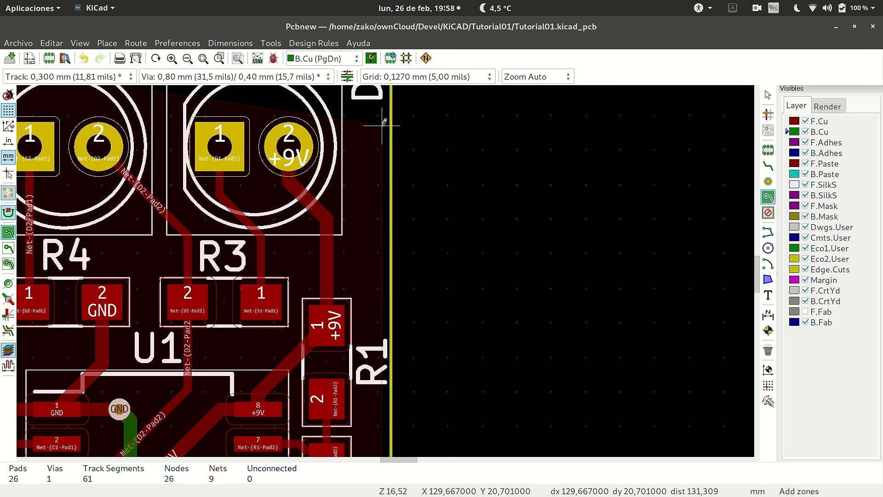
{"action": "scroll", "coordinate": [385, 271], "scroll_direction": "down", "scroll_amount": 3}
{"action": "scroll", "coordinate": [386, 270], "scroll_direction": "up", "scroll_amount": 4}
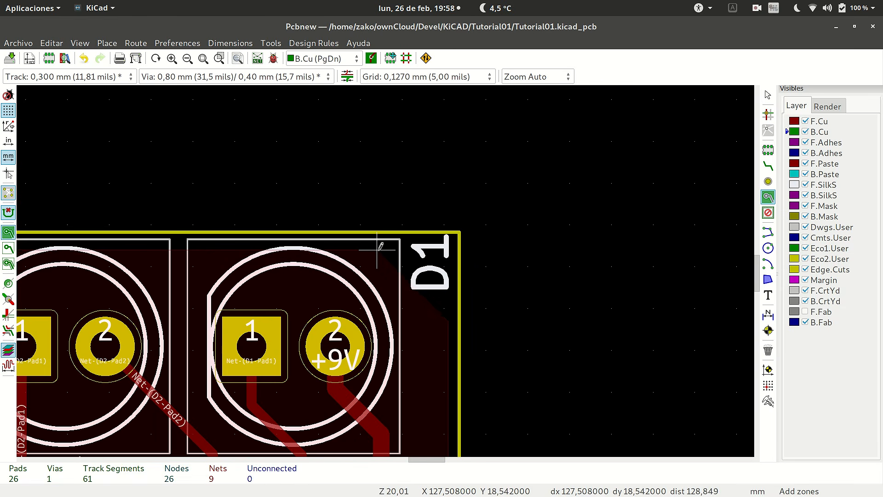
{"action": "scroll", "coordinate": [377, 250], "scroll_direction": "down", "scroll_amount": 5}
{"action": "scroll", "coordinate": [374, 253], "scroll_direction": "up", "scroll_amount": 6}
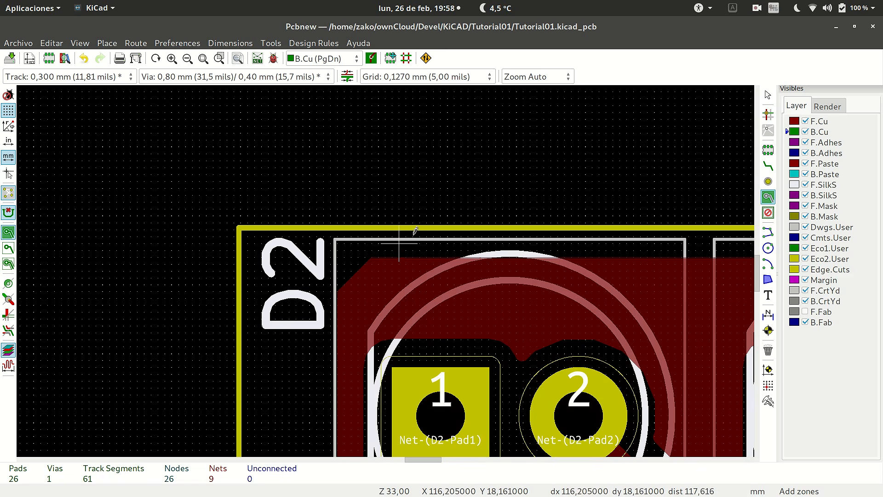
Examine the filled GND zone around D2, U1 and the tracks for how it clears pads of other nets.
{"action": "scroll", "coordinate": [379, 262], "scroll_direction": "down", "scroll_amount": 7}
{"action": "scroll", "coordinate": [386, 266], "scroll_direction": "up", "scroll_amount": 3}
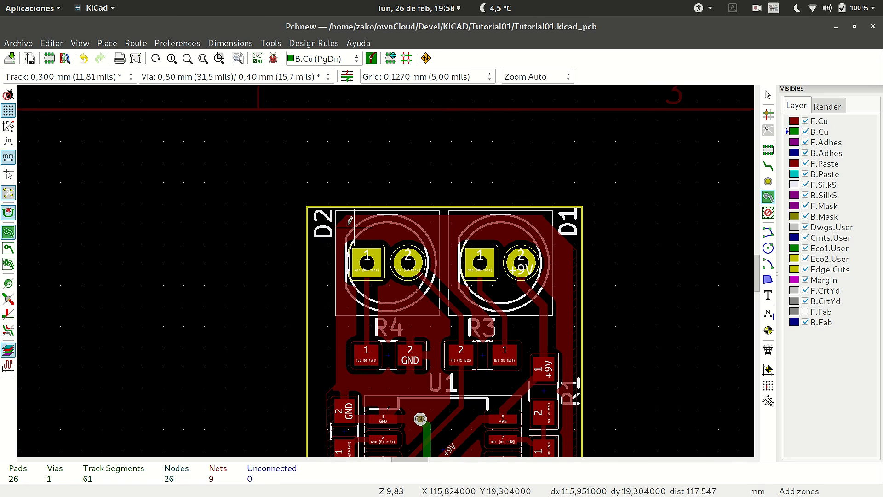
{"action": "scroll", "coordinate": [351, 214], "scroll_direction": "up", "scroll_amount": 3}
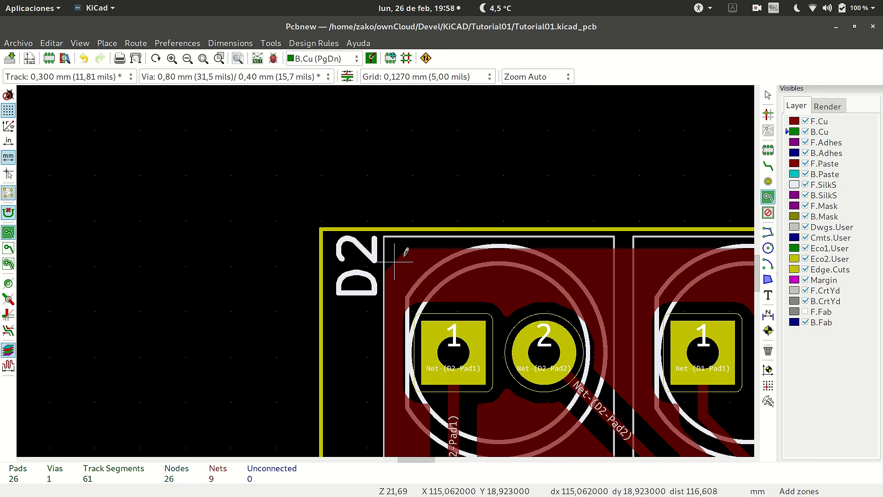
{"action": "scroll", "coordinate": [377, 273], "scroll_direction": "down", "scroll_amount": 9}
{"action": "scroll", "coordinate": [453, 193], "scroll_direction": "up", "scroll_amount": 6}
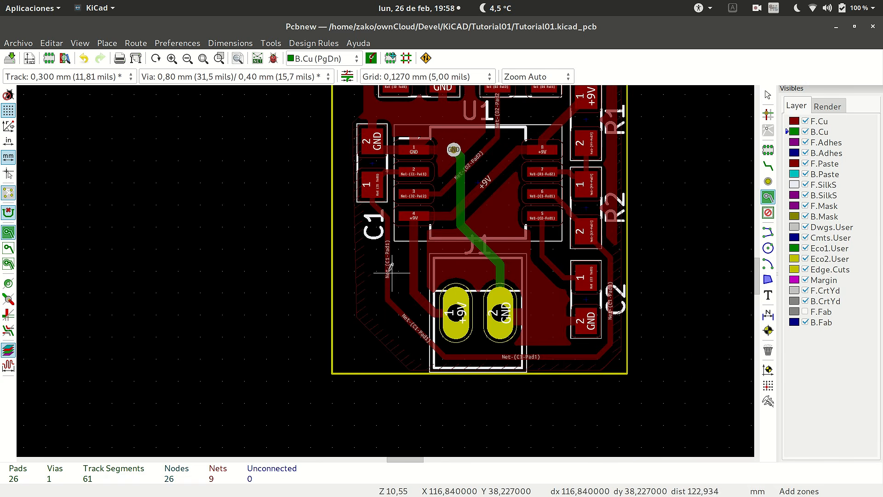
{"action": "scroll", "coordinate": [403, 241], "scroll_direction": "down", "scroll_amount": 3}
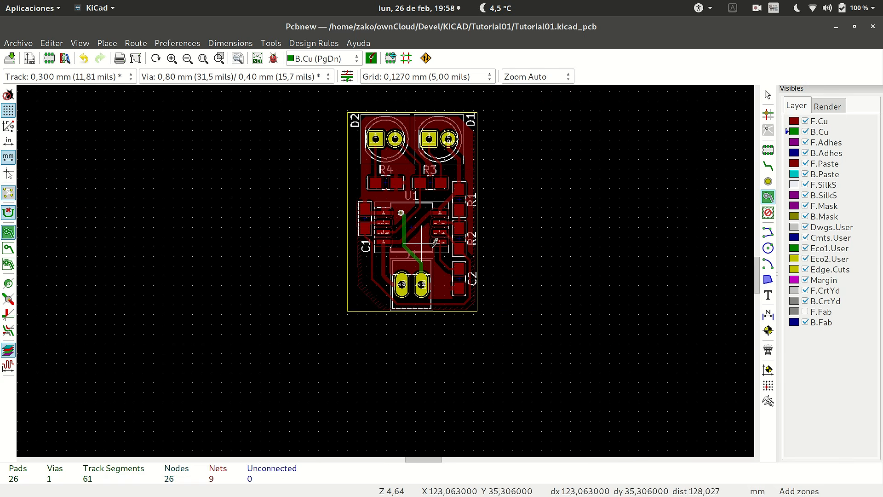
{"action": "scroll", "coordinate": [395, 262], "scroll_direction": "down", "scroll_amount": 2}
{"action": "scroll", "coordinate": [388, 266], "scroll_direction": "up", "scroll_amount": 6}
{"action": "scroll", "coordinate": [386, 272], "scroll_direction": "down", "scroll_amount": 1}
{"action": "scroll", "coordinate": [384, 276], "scroll_direction": "up", "scroll_amount": 2}
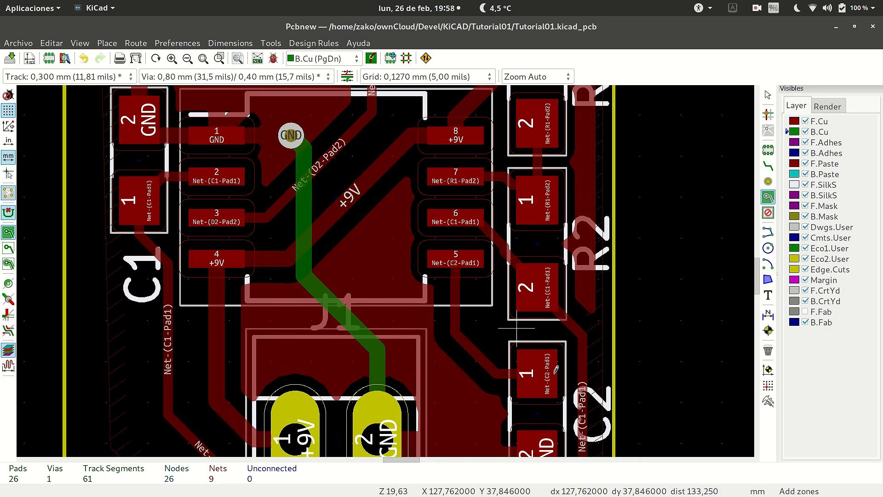
Inspect the thermal relief connections between the zone and the GND pads of J1 and C2.
{"action": "scroll", "coordinate": [477, 399], "scroll_direction": "down", "scroll_amount": 1}
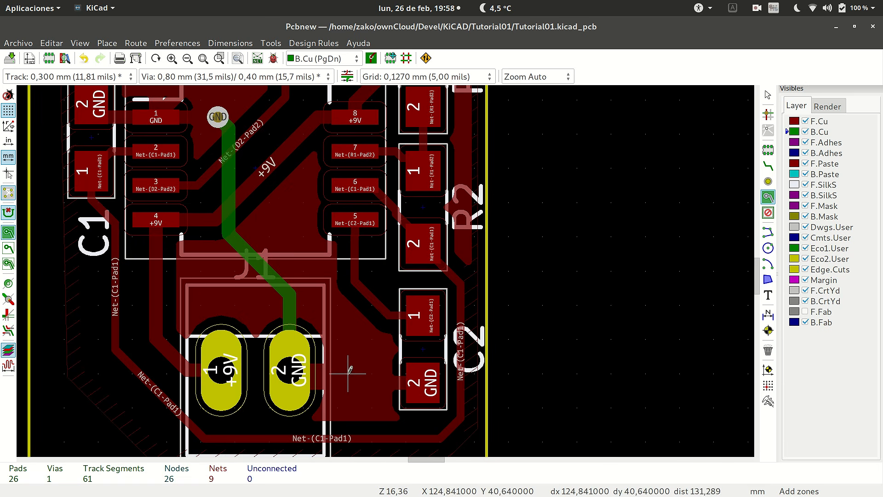
{"action": "scroll", "coordinate": [341, 390], "scroll_direction": "down", "scroll_amount": 1}
{"action": "scroll", "coordinate": [441, 262], "scroll_direction": "up", "scroll_amount": 7}
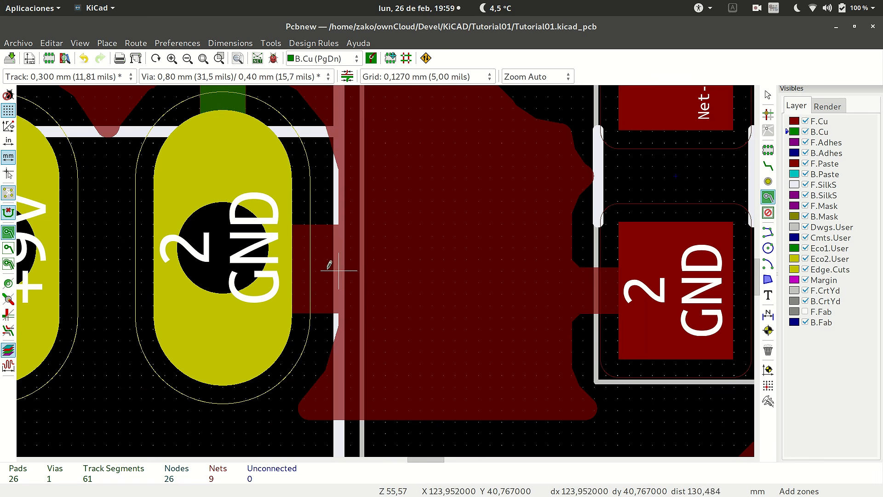
{"action": "scroll", "coordinate": [308, 172], "scroll_direction": "down", "scroll_amount": 7}
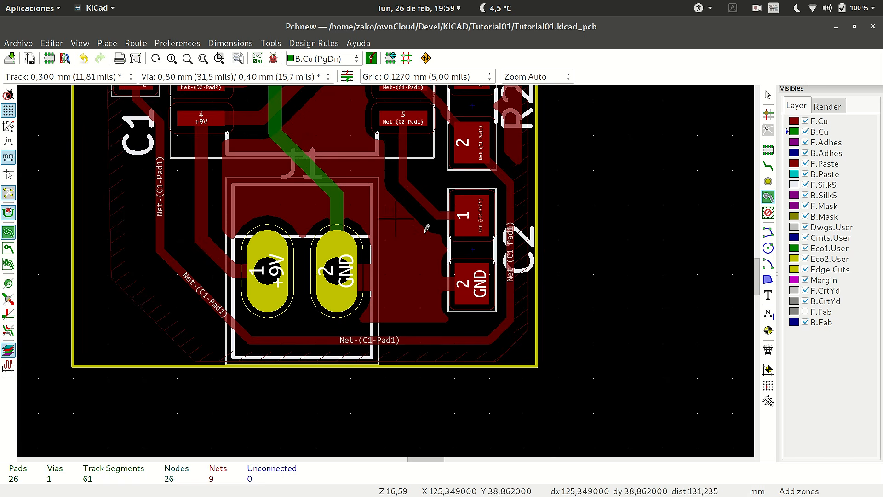
{"action": "scroll", "coordinate": [387, 271], "scroll_direction": "down", "scroll_amount": 2}
{"action": "scroll", "coordinate": [388, 269], "scroll_direction": "up", "scroll_amount": 5}
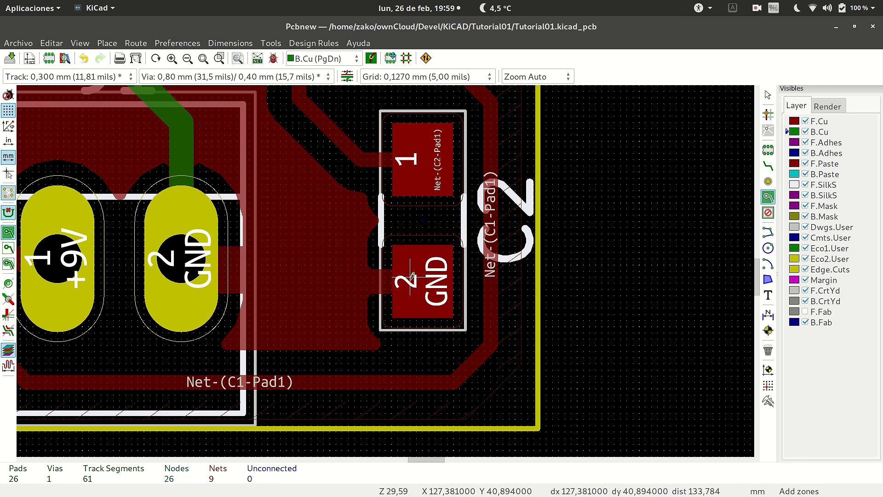
{"action": "scroll", "coordinate": [452, 279], "scroll_direction": "down", "scroll_amount": 2}
{"action": "scroll", "coordinate": [263, 256], "scroll_direction": "up", "scroll_amount": 2}
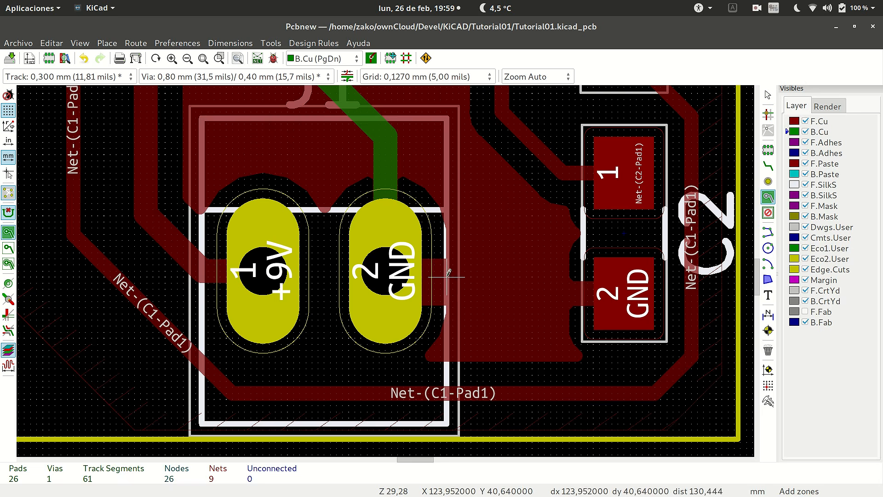
Compare the zone's connections at the GND pads of R4, J1, C2, C1 and U1.
{"action": "scroll", "coordinate": [447, 275], "scroll_direction": "down", "scroll_amount": 5}
{"action": "scroll", "coordinate": [367, 335], "scroll_direction": "up", "scroll_amount": 4}
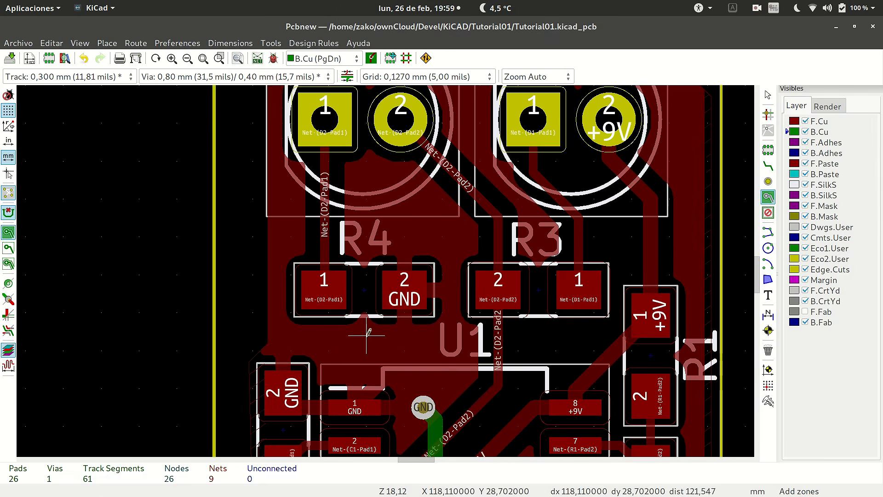
{"action": "scroll", "coordinate": [367, 336], "scroll_direction": "down", "scroll_amount": 4}
{"action": "scroll", "coordinate": [298, 321], "scroll_direction": "up", "scroll_amount": 5}
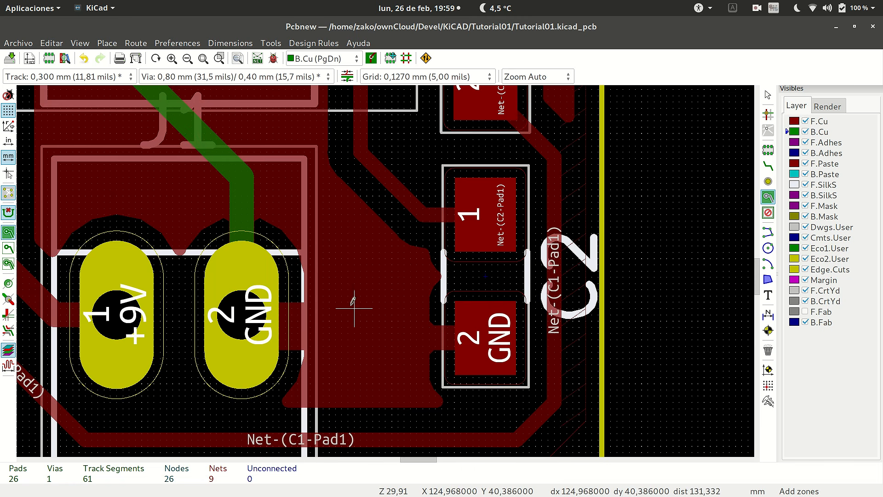
{"action": "scroll", "coordinate": [353, 301], "scroll_direction": "down", "scroll_amount": 5}
{"action": "scroll", "coordinate": [385, 269], "scroll_direction": "up", "scroll_amount": 4}
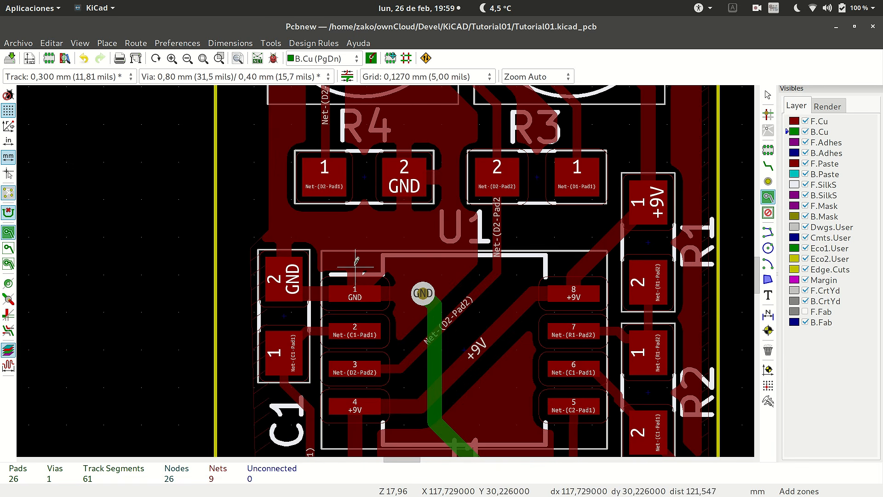
Check where the zone is left unfilled along the right, bottom and lower-left board edges outside the Net-(C1-Pad1) track.
{"action": "scroll", "coordinate": [355, 266], "scroll_direction": "down", "scroll_amount": 3}
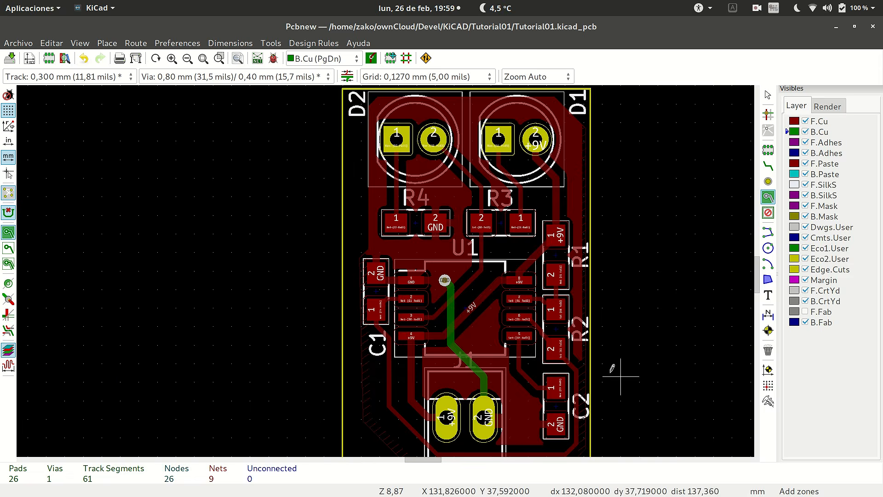
{"action": "scroll", "coordinate": [616, 369], "scroll_direction": "up", "scroll_amount": 2}
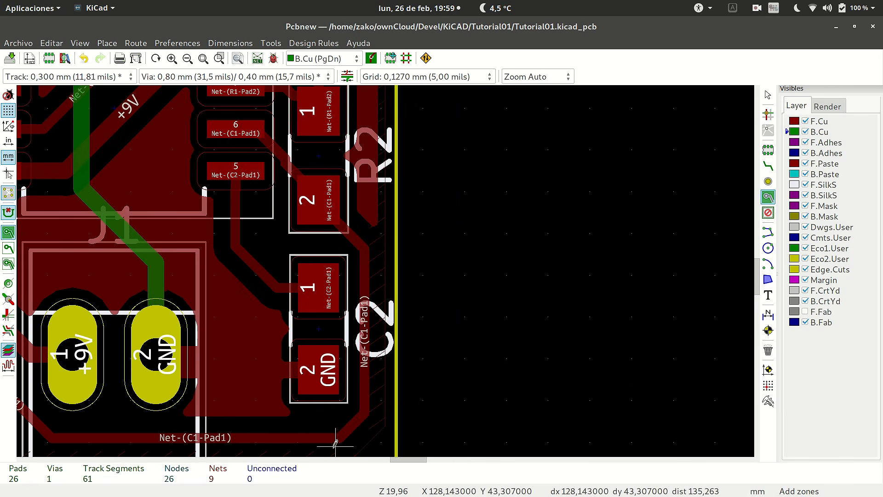
{"action": "scroll", "coordinate": [388, 267], "scroll_direction": "down", "scroll_amount": 4}
{"action": "scroll", "coordinate": [388, 267], "scroll_direction": "up", "scroll_amount": 7}
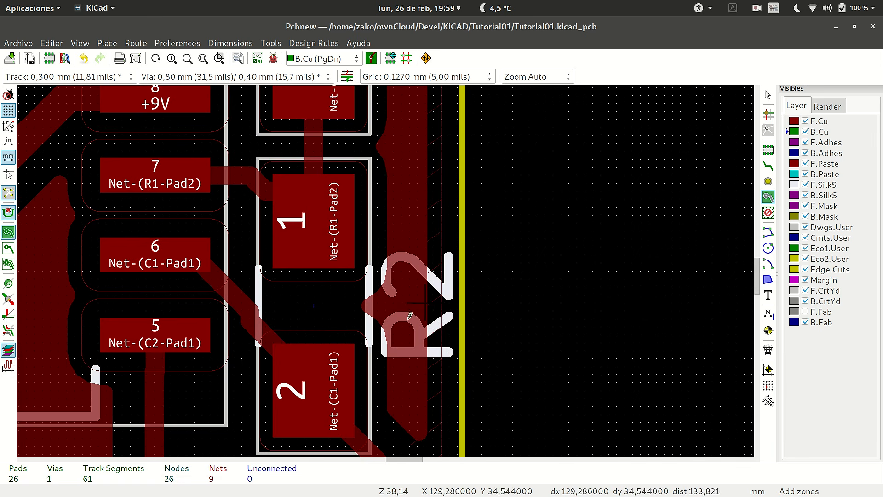
{"action": "scroll", "coordinate": [453, 372], "scroll_direction": "down", "scroll_amount": 8}
{"action": "scroll", "coordinate": [350, 266], "scroll_direction": "up", "scroll_amount": 5}
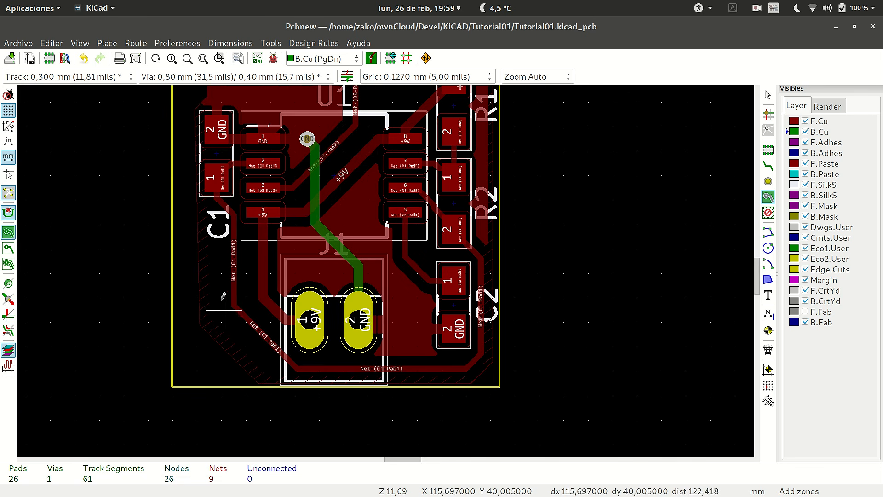
{"action": "scroll", "coordinate": [204, 105], "scroll_direction": "up", "scroll_amount": 4}
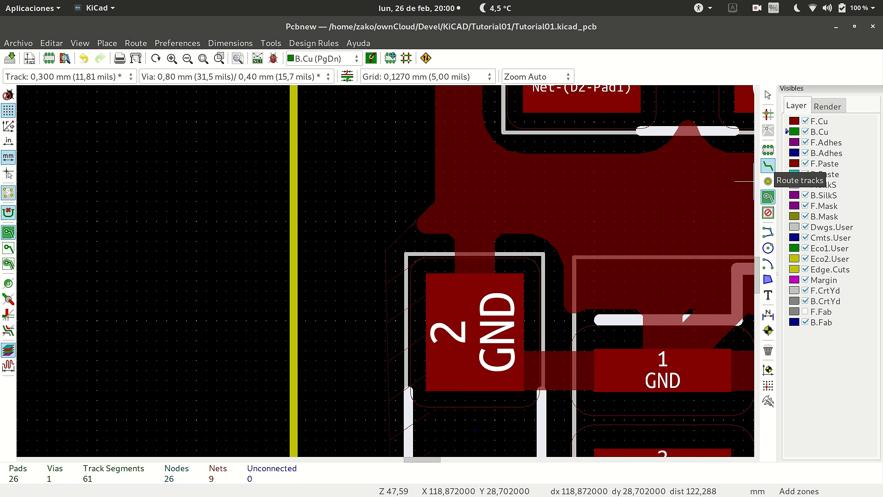
{"action": "left_click", "coordinate": [386, 248]}
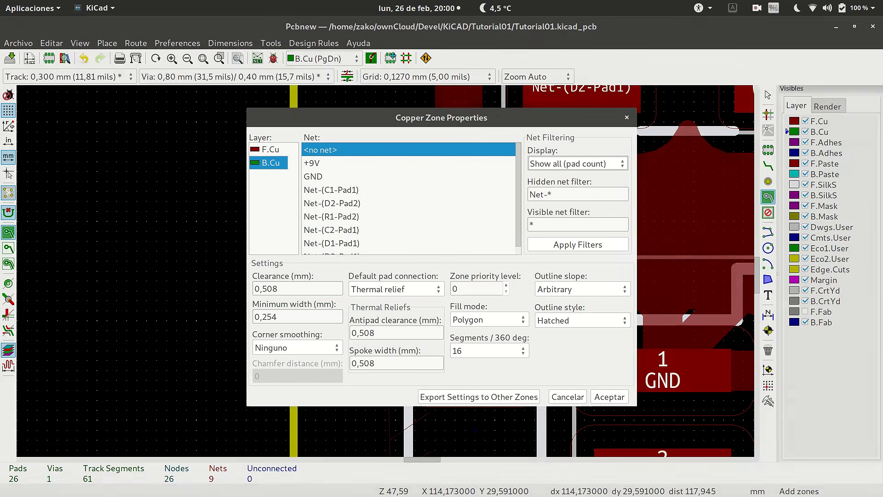
{"action": "key", "text": "Return"}
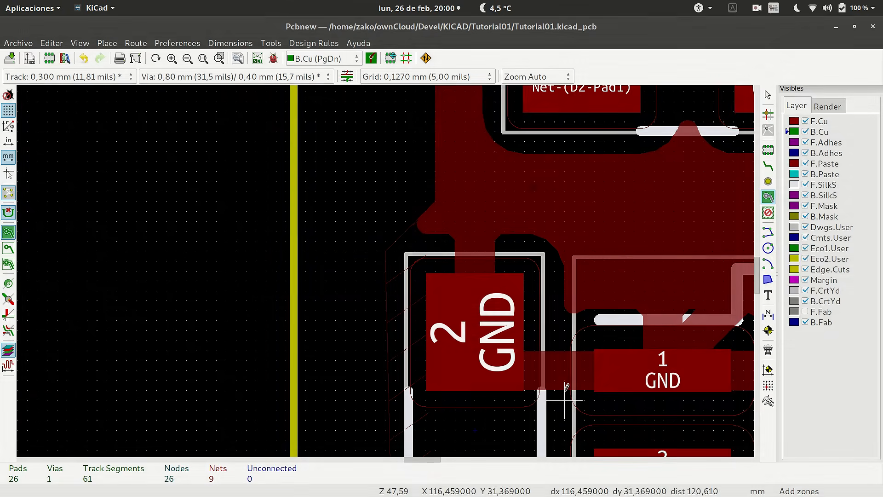
{"action": "key", "text": "Escape"}
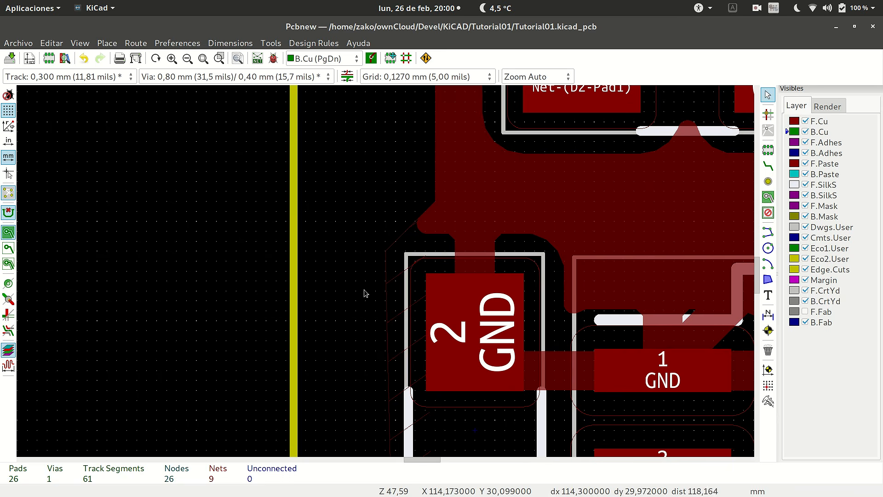
Move the F.Cu GND zone's outline corner beside C1's GND pad outward, down and toward the left board edge.
{"action": "left_click", "coordinate": [390, 251]}
{"action": "scroll", "coordinate": [375, 271], "scroll_direction": "down", "scroll_amount": 5}
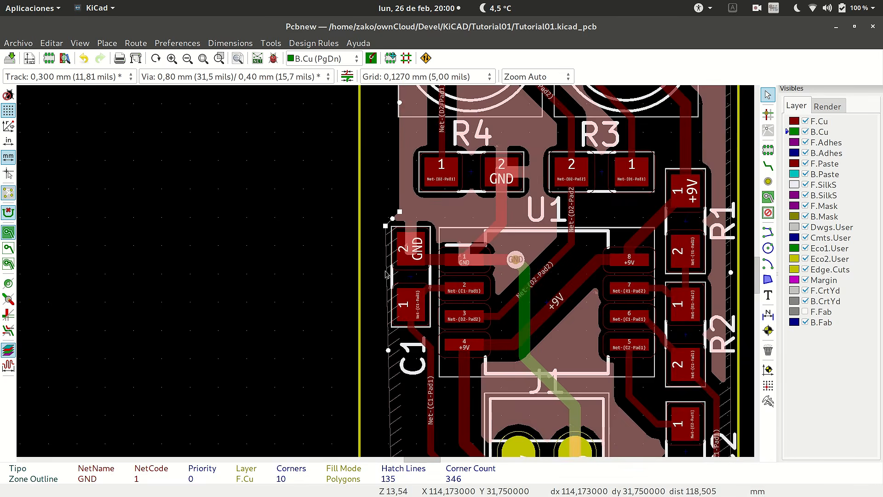
{"action": "scroll", "coordinate": [385, 273], "scroll_direction": "up", "scroll_amount": 3}
{"action": "scroll", "coordinate": [400, 253], "scroll_direction": "up", "scroll_amount": 3}
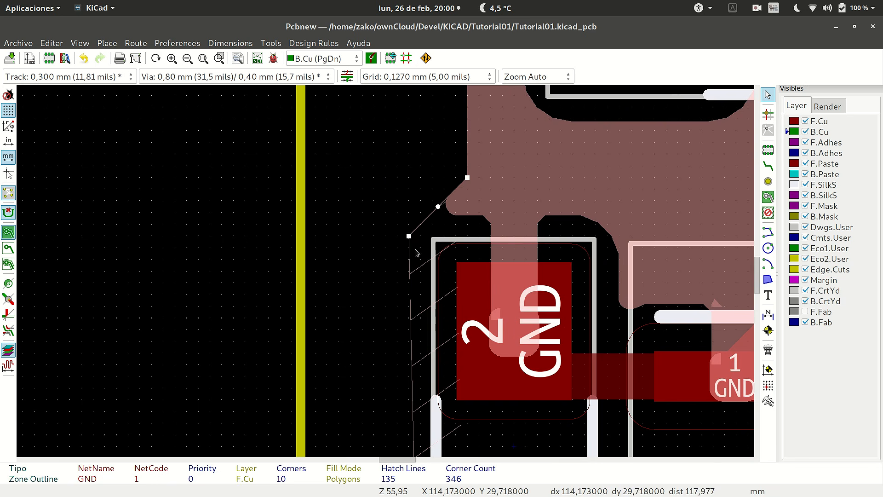
{"action": "left_click_drag", "start_coordinate": [409, 236], "coordinate": [374, 271]}
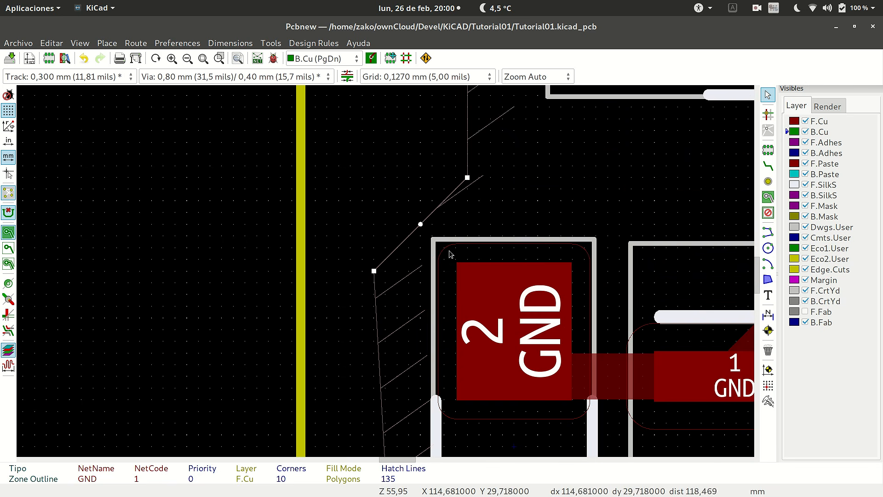
Shift both ends of the zone's diagonal edge between R4 and C1 slightly upward, keeping the edge near 45 degrees.
{"action": "scroll", "coordinate": [444, 250], "scroll_direction": "down", "scroll_amount": 4}
{"action": "scroll", "coordinate": [380, 277], "scroll_direction": "up", "scroll_amount": 4}
{"action": "scroll", "coordinate": [511, 184], "scroll_direction": "down", "scroll_amount": 2}
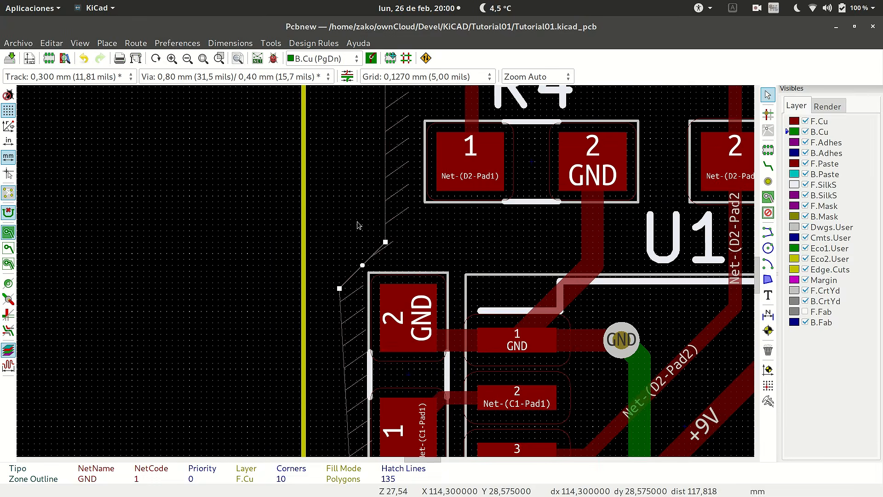
{"action": "scroll", "coordinate": [359, 226], "scroll_direction": "up", "scroll_amount": 2}
{"action": "left_click_drag", "start_coordinate": [424, 310], "coordinate": [424, 271]}
{"action": "left_click_drag", "start_coordinate": [320, 415], "coordinate": [323, 382]}
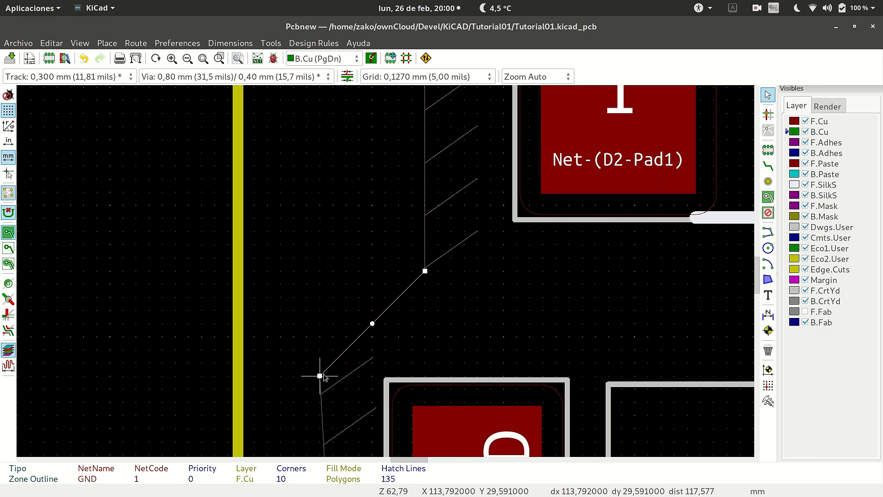
Move the zone's lower-left corner below C1 up and outward toward the board edge, and refill the zone.
{"action": "scroll", "coordinate": [387, 278], "scroll_direction": "down", "scroll_amount": 5}
{"action": "scroll", "coordinate": [387, 278], "scroll_direction": "up", "scroll_amount": 4}
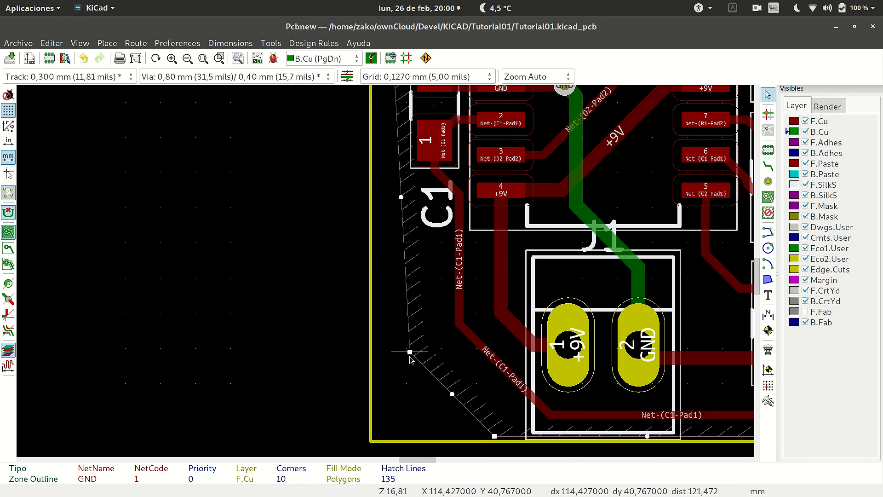
{"action": "left_click_drag", "start_coordinate": [409, 351], "coordinate": [392, 334]}
{"action": "scroll", "coordinate": [437, 232], "scroll_direction": "down", "scroll_amount": 3}
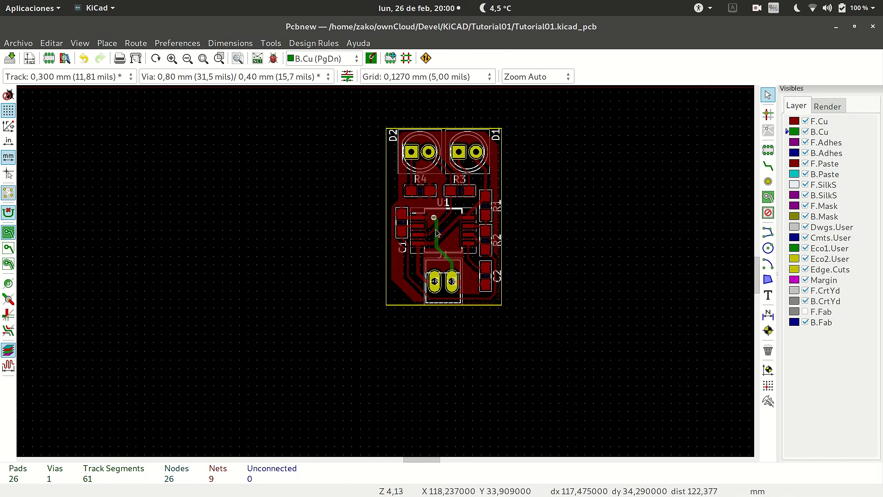
Examine the refilled F.Cu GND zone across the whole board, especially around C1, J1 and the board edges.
{"action": "scroll", "coordinate": [437, 232], "scroll_direction": "up", "scroll_amount": 2}
{"action": "scroll", "coordinate": [424, 409], "scroll_direction": "down", "scroll_amount": 2}
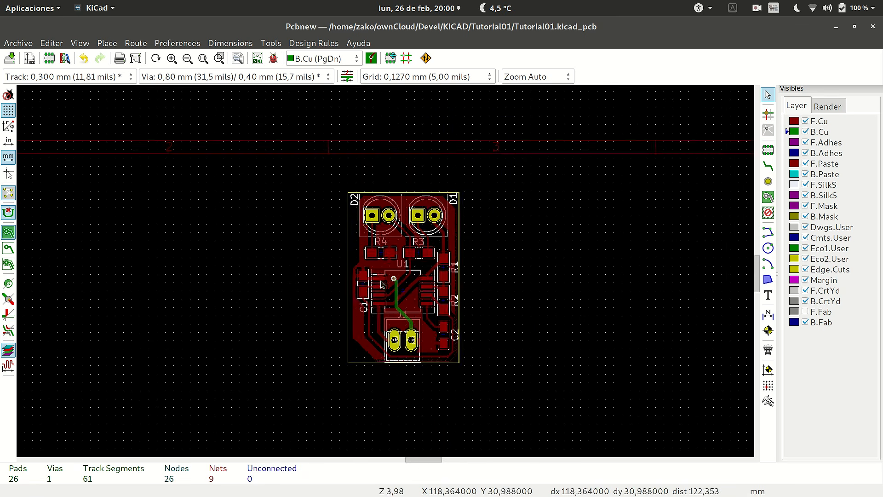
{"action": "scroll", "coordinate": [386, 275], "scroll_direction": "up", "scroll_amount": 2}
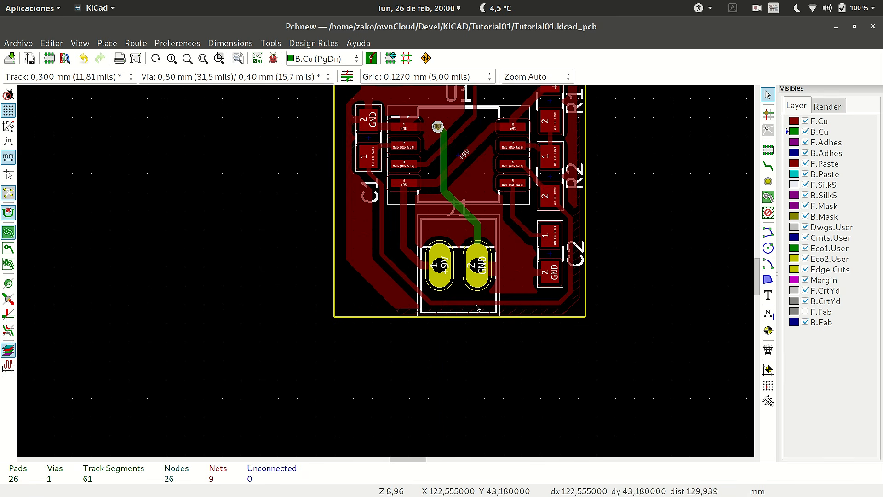
{"action": "scroll", "coordinate": [381, 275], "scroll_direction": "down", "scroll_amount": 2}
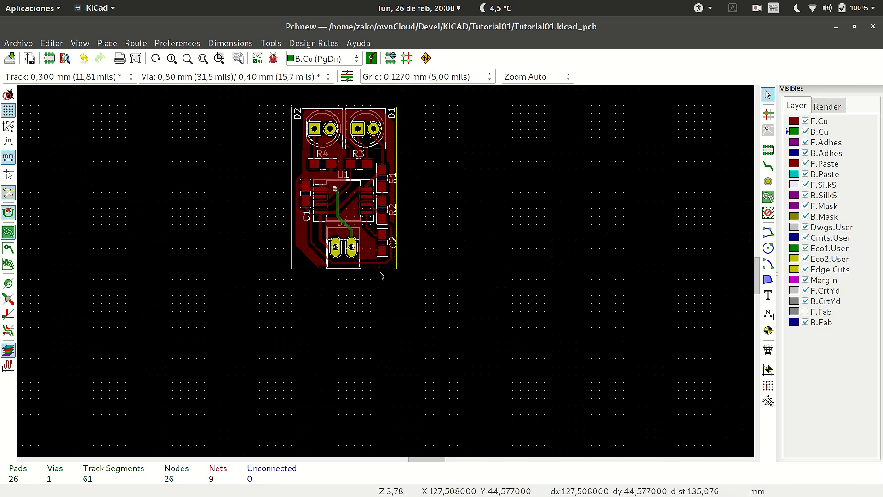
{"action": "scroll", "coordinate": [381, 275], "scroll_direction": "up", "scroll_amount": 2}
{"action": "scroll", "coordinate": [370, 286], "scroll_direction": "down", "scroll_amount": 2}
{"action": "scroll", "coordinate": [371, 286], "scroll_direction": "up", "scroll_amount": 3}
{"action": "scroll", "coordinate": [377, 281], "scroll_direction": "down", "scroll_amount": 2}
{"action": "scroll", "coordinate": [386, 275], "scroll_direction": "up", "scroll_amount": 3}
{"action": "scroll", "coordinate": [386, 274], "scroll_direction": "down", "scroll_amount": 2}
{"action": "scroll", "coordinate": [387, 274], "scroll_direction": "up", "scroll_amount": 2}
{"action": "scroll", "coordinate": [386, 275], "scroll_direction": "down", "scroll_amount": 1}
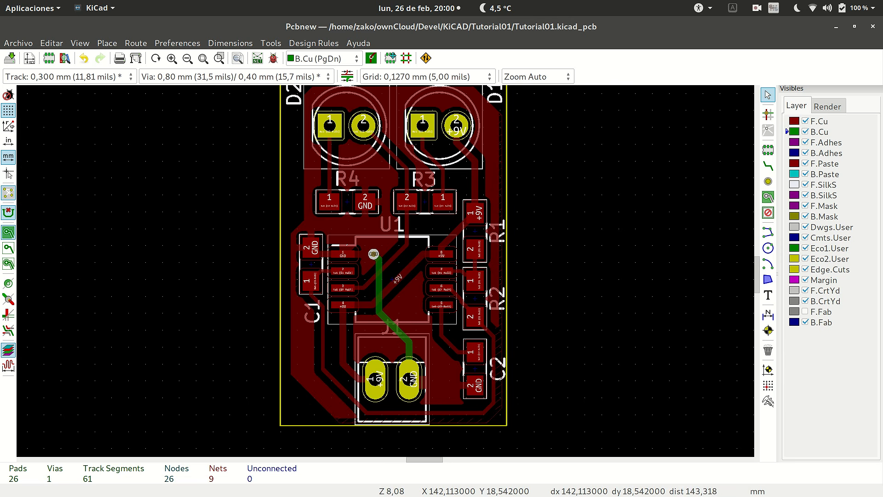
Start a B.Cu copper zone on net GND at the board's upper-left corner with thermal relief pad connections and hatched outline.
{"action": "left_click", "coordinate": [768, 197]}
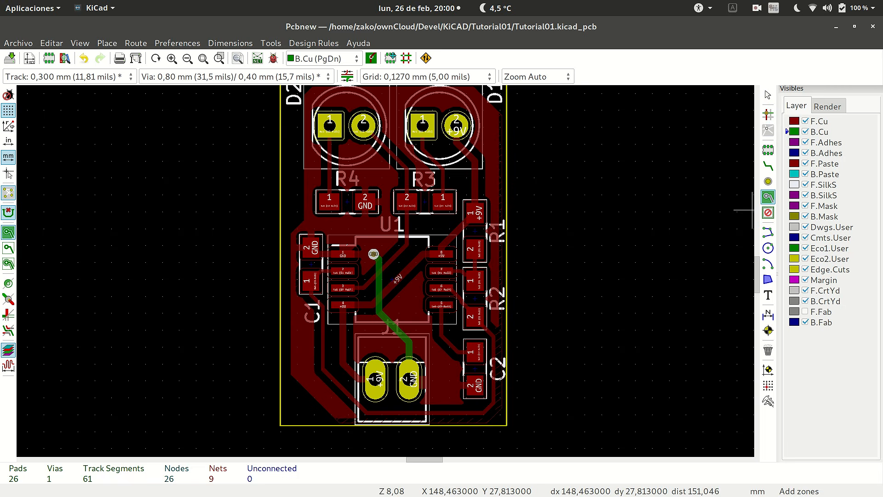
{"action": "scroll", "coordinate": [753, 211], "scroll_direction": "down", "scroll_amount": 1}
{"action": "scroll", "coordinate": [256, 188], "scroll_direction": "up", "scroll_amount": 5}
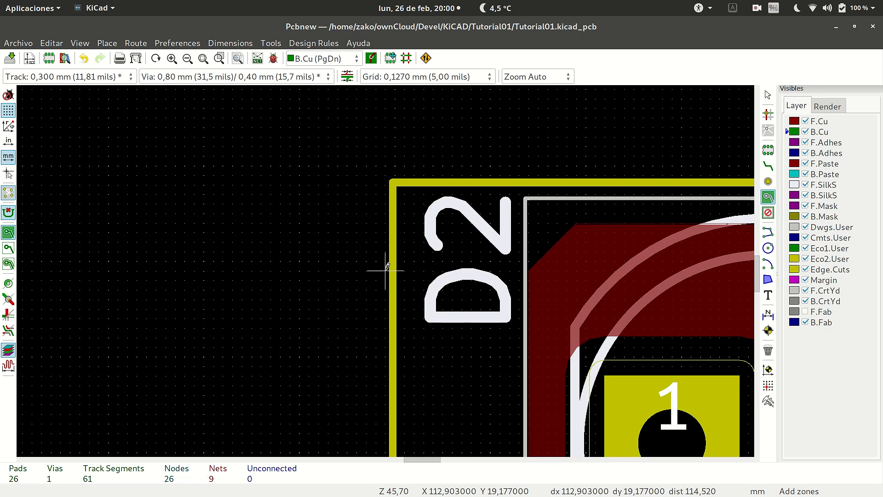
{"action": "left_click", "coordinate": [395, 185]}
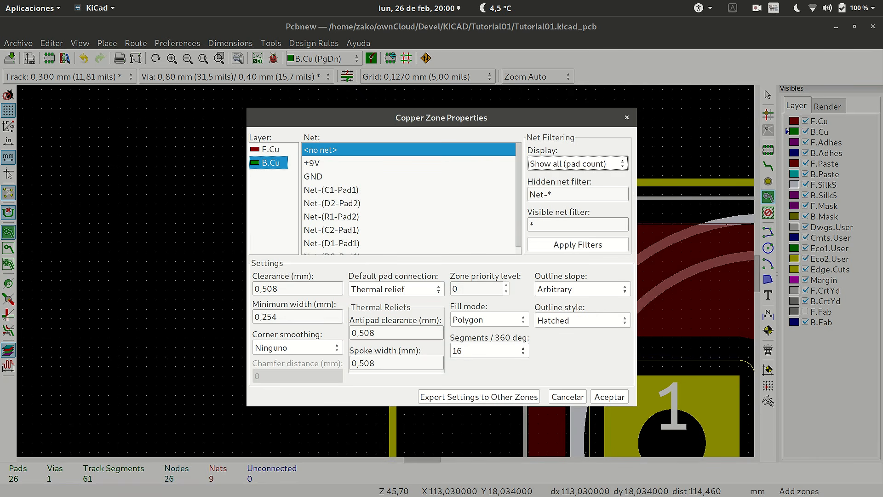
{"action": "left_click", "coordinate": [313, 177]}
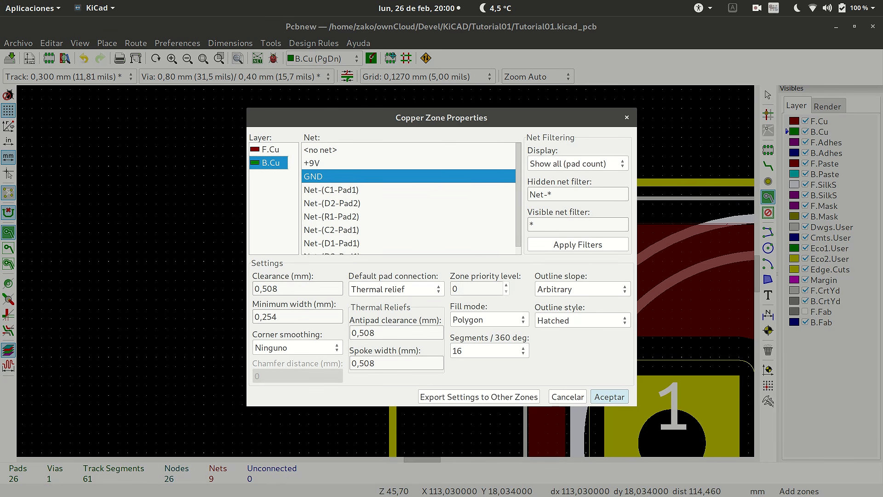
{"action": "left_click", "coordinate": [609, 396]}
Run the B.Cu zone outline down the left board edge and across to the lower-right corner of the board.
{"action": "scroll", "coordinate": [395, 317], "scroll_direction": "down", "scroll_amount": 6}
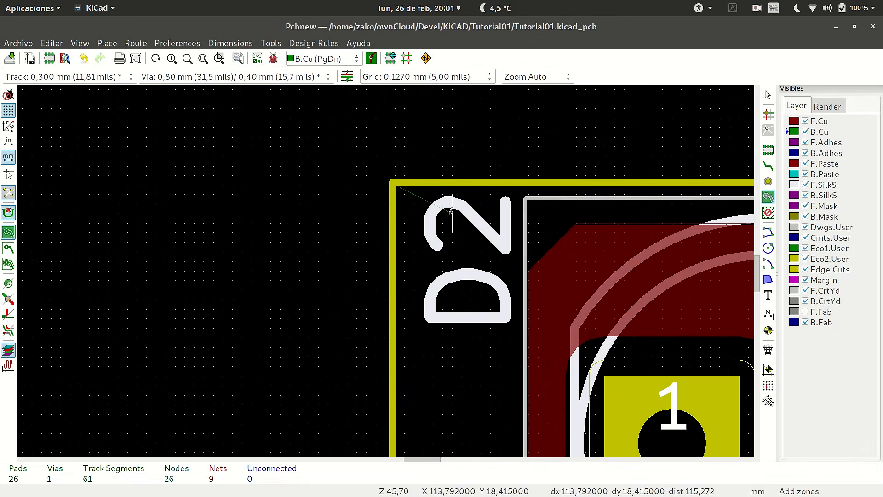
{"action": "scroll", "coordinate": [395, 317], "scroll_direction": "down", "scroll_amount": 2}
{"action": "scroll", "coordinate": [386, 267], "scroll_direction": "up", "scroll_amount": 7}
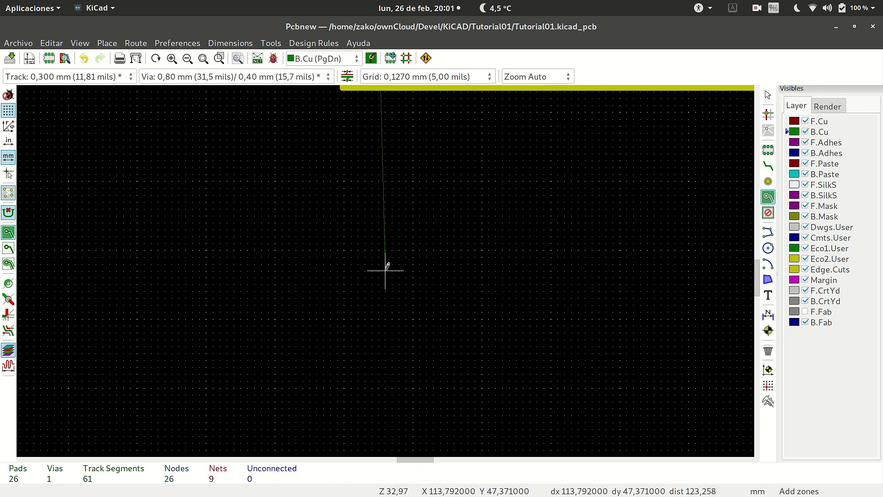
{"action": "scroll", "coordinate": [387, 262], "scroll_direction": "up", "scroll_amount": 2}
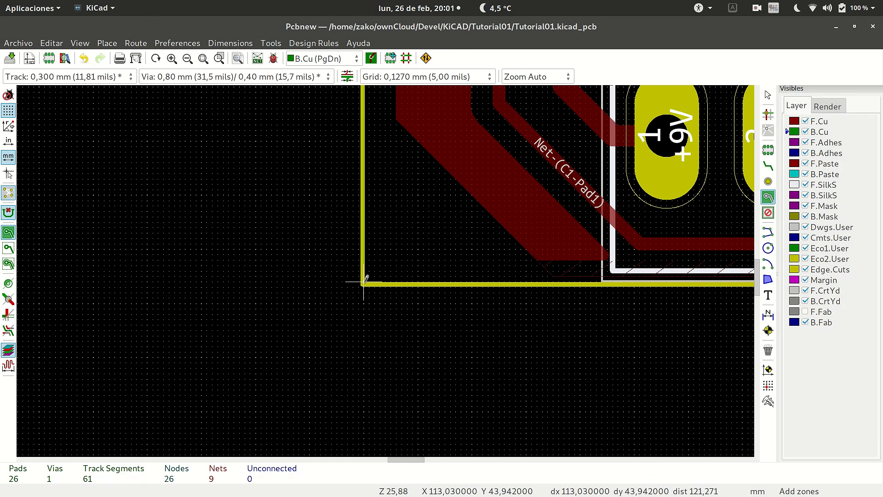
{"action": "left_click", "coordinate": [364, 282]}
{"action": "scroll", "coordinate": [363, 282], "scroll_direction": "down", "scroll_amount": 5}
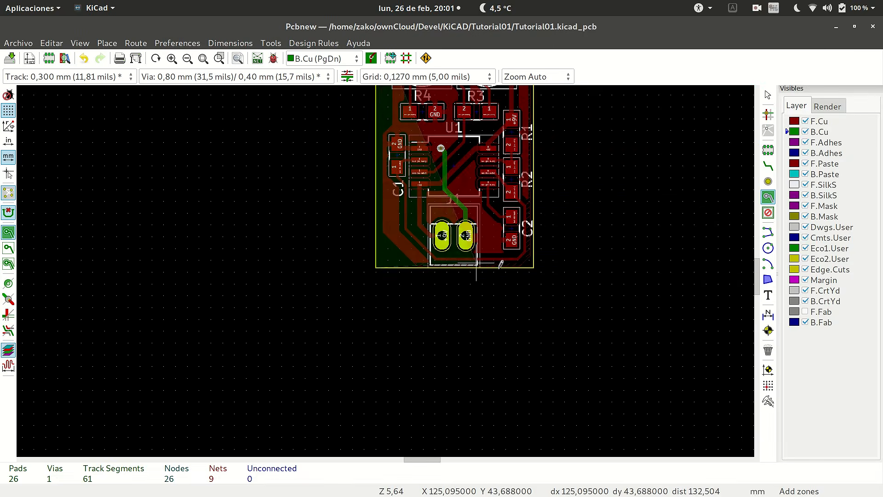
{"action": "scroll", "coordinate": [386, 270], "scroll_direction": "up", "scroll_amount": 7}
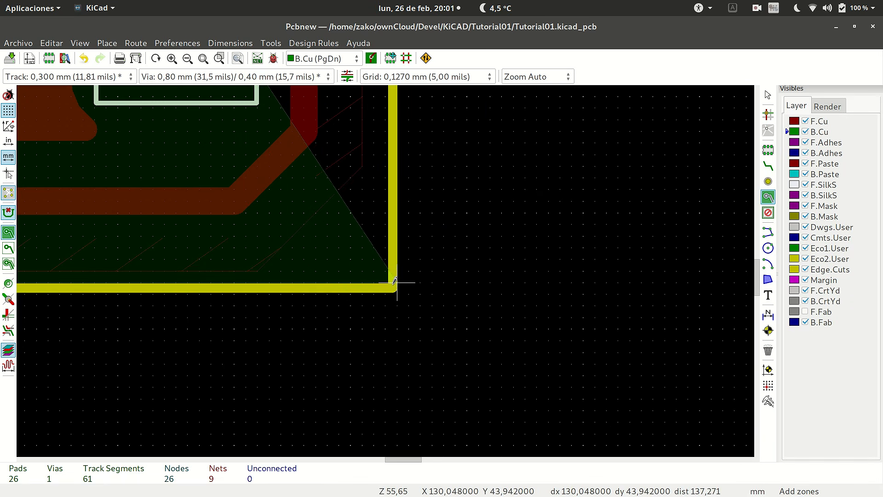
{"action": "left_click", "coordinate": [397, 282]}
Continue the zone outline through the upper-right board corner and close it at its starting point, about 17 by 26 mm.
{"action": "scroll", "coordinate": [397, 282], "scroll_direction": "down", "scroll_amount": 8}
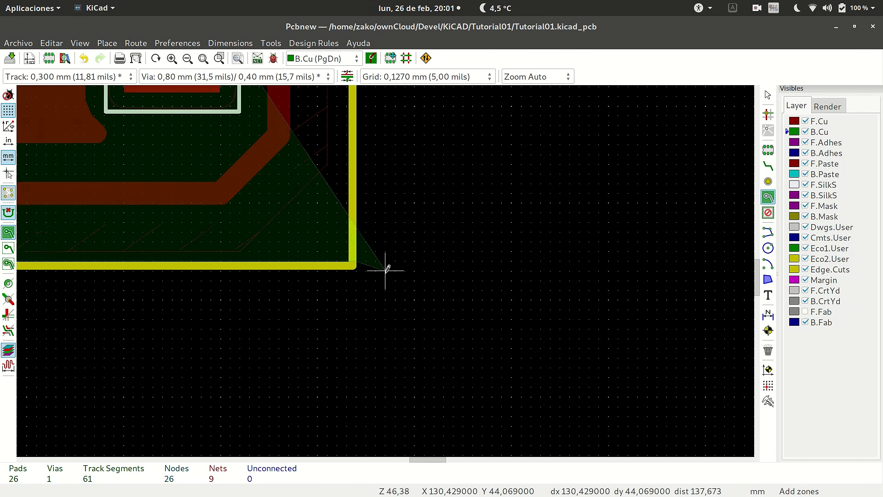
{"action": "scroll", "coordinate": [380, 173], "scroll_direction": "down", "scroll_amount": 1}
{"action": "scroll", "coordinate": [394, 268], "scroll_direction": "up", "scroll_amount": 9}
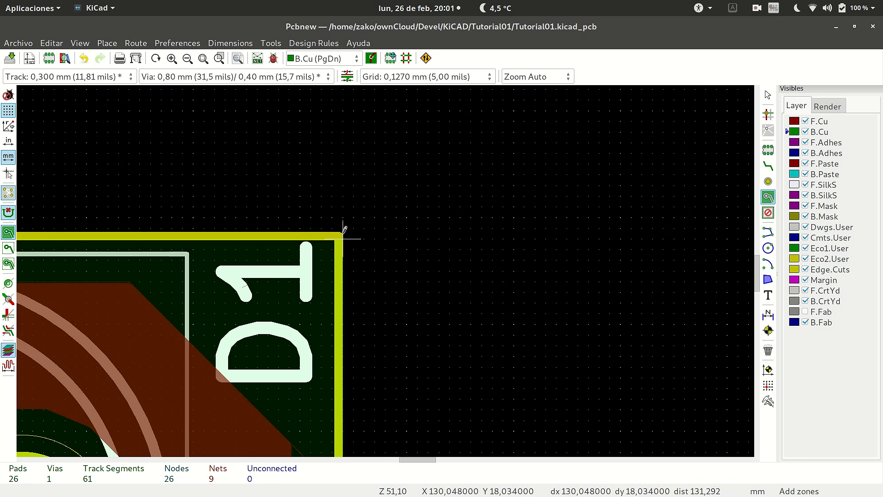
{"action": "scroll", "coordinate": [345, 232], "scroll_direction": "up", "scroll_amount": 2}
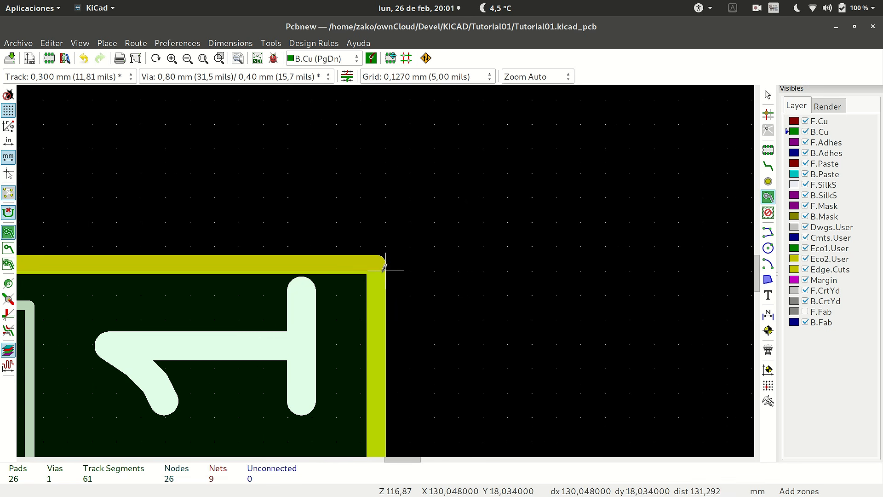
{"action": "scroll", "coordinate": [384, 267], "scroll_direction": "down", "scroll_amount": 10}
{"action": "scroll", "coordinate": [167, 275], "scroll_direction": "up", "scroll_amount": 8}
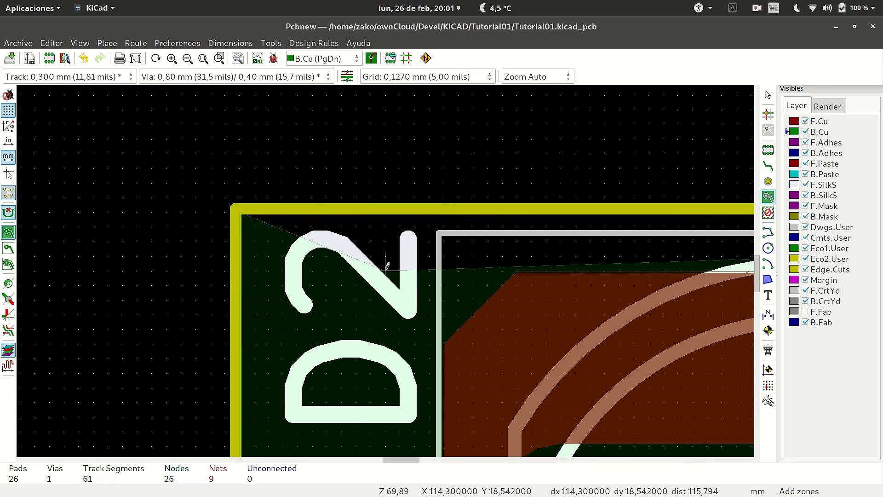
{"action": "left_click", "coordinate": [239, 211]}
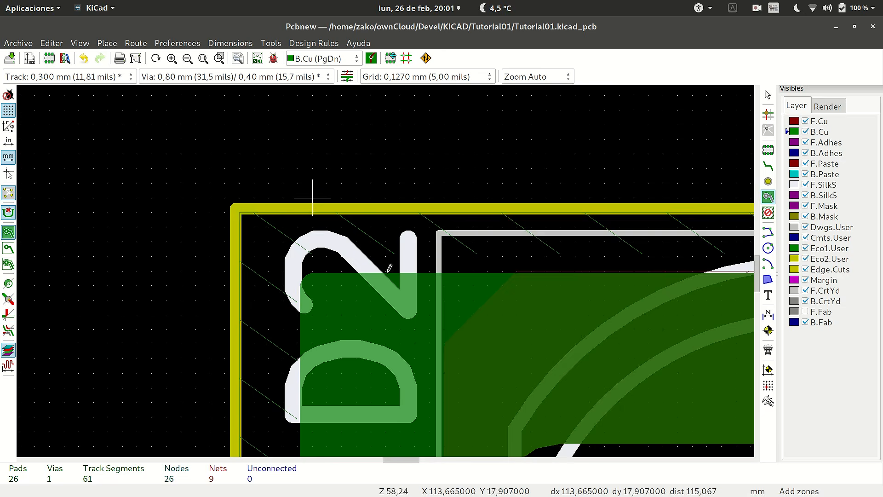
Review the B.Cu GND fill over the whole board and compare it with the F.Cu fill by switching active layers.
{"action": "scroll", "coordinate": [310, 193], "scroll_direction": "down", "scroll_amount": 8}
{"action": "scroll", "coordinate": [341, 226], "scroll_direction": "down", "scroll_amount": 2}
{"action": "scroll", "coordinate": [355, 295], "scroll_direction": "up", "scroll_amount": 2}
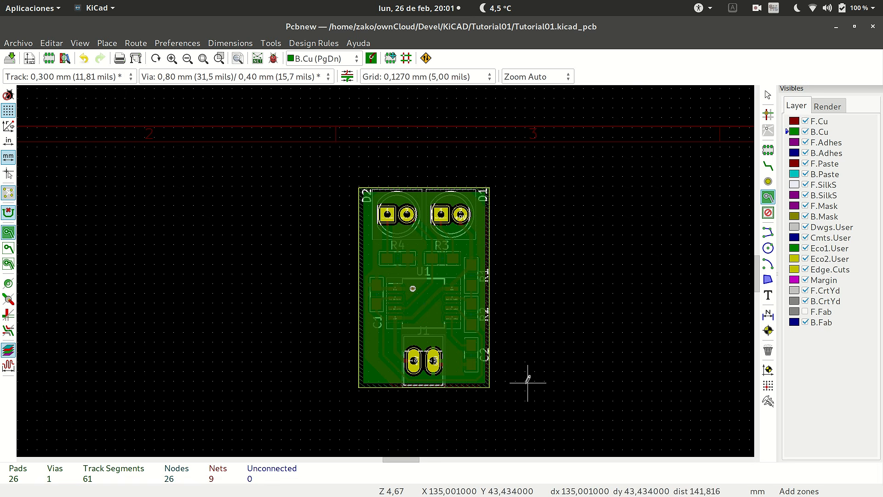
{"action": "scroll", "coordinate": [393, 269], "scroll_direction": "up", "scroll_amount": 3}
{"action": "scroll", "coordinate": [361, 240], "scroll_direction": "down", "scroll_amount": 4}
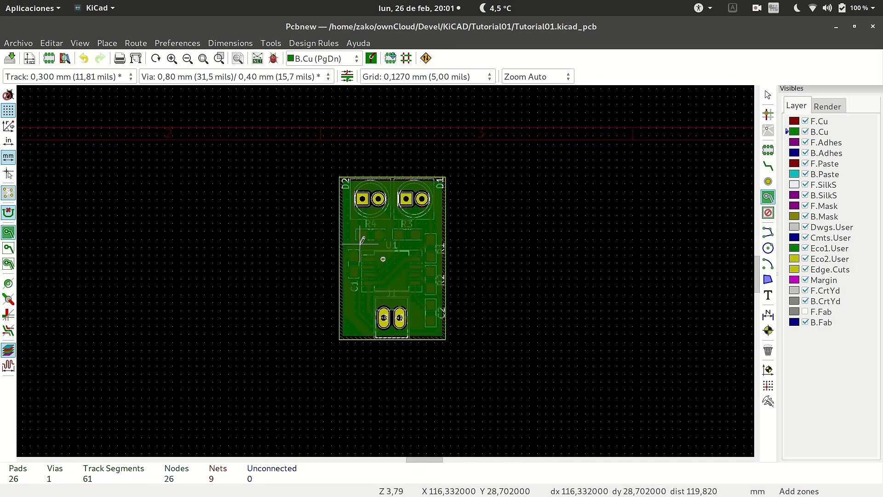
{"action": "scroll", "coordinate": [361, 241], "scroll_direction": "up", "scroll_amount": 2}
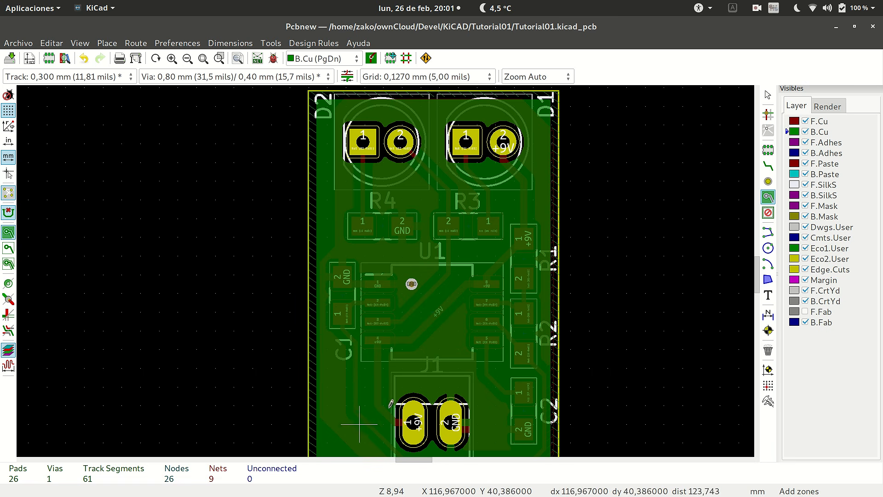
{"action": "key", "text": "Page_Up"}
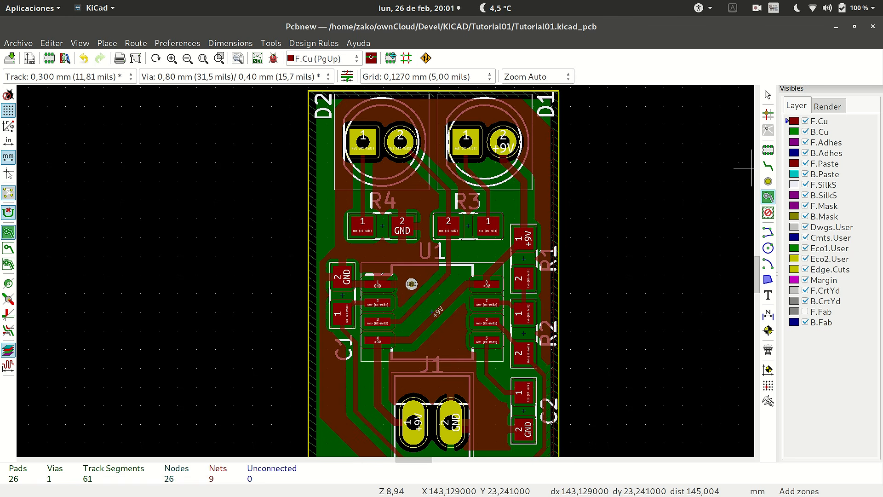
{"action": "key", "text": "Page_Down"}
Inspect how the B.Cu zone connects to J1's GND pad and the GND via and clears the +9V pad.
{"action": "scroll", "coordinate": [442, 184], "scroll_direction": "down", "scroll_amount": 5}
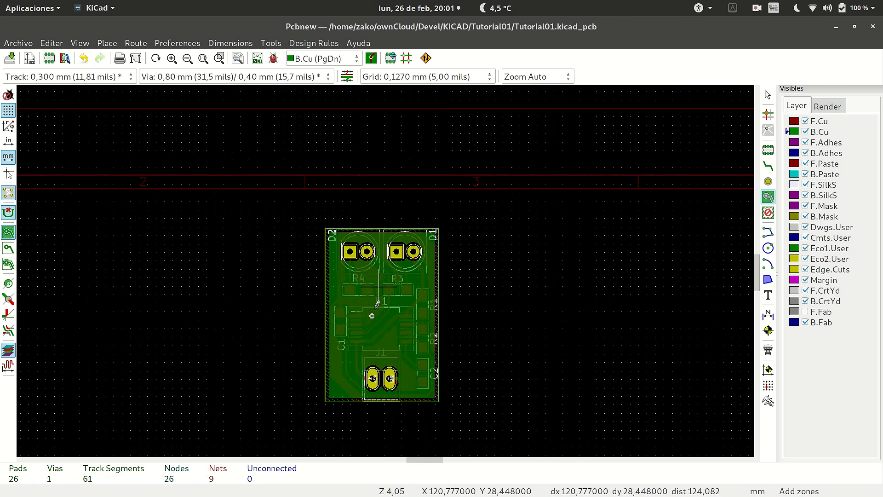
{"action": "scroll", "coordinate": [422, 305], "scroll_direction": "up", "scroll_amount": 7}
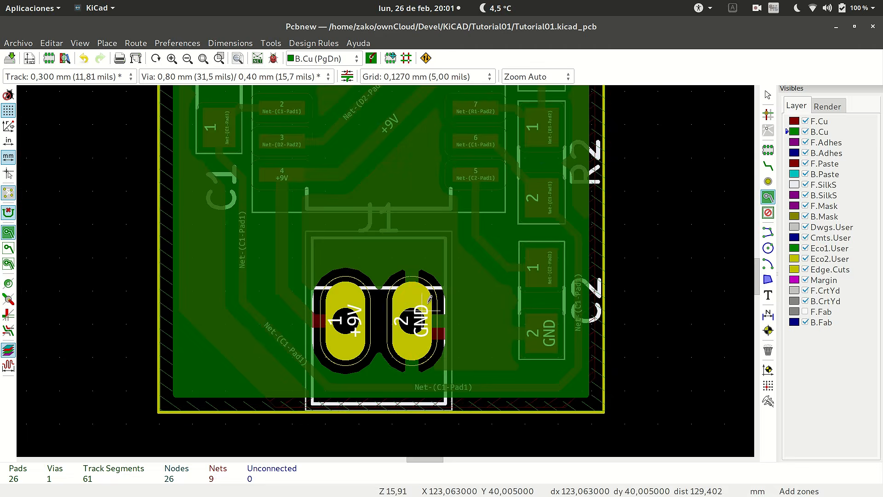
{"action": "scroll", "coordinate": [402, 311], "scroll_direction": "down", "scroll_amount": 5}
{"action": "scroll", "coordinate": [376, 228], "scroll_direction": "up", "scroll_amount": 6}
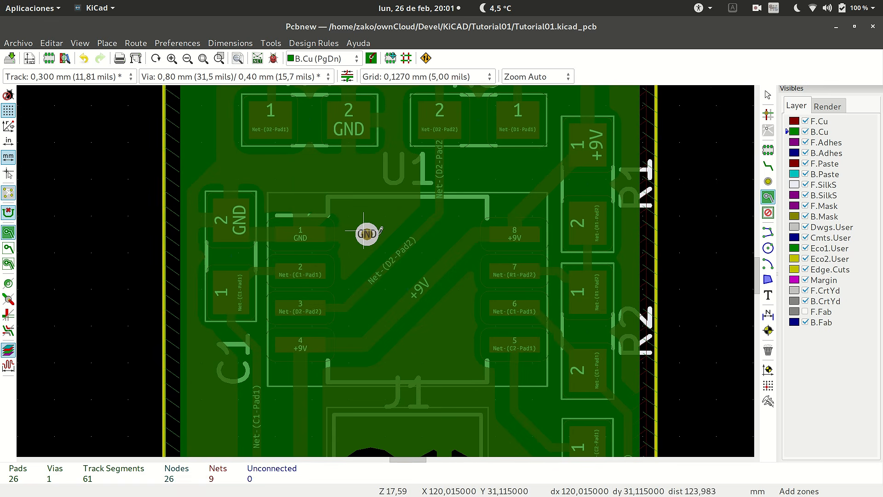
{"action": "scroll", "coordinate": [368, 232], "scroll_direction": "down", "scroll_amount": 6}
{"action": "scroll", "coordinate": [387, 265], "scroll_direction": "up", "scroll_amount": 6}
{"action": "scroll", "coordinate": [388, 265], "scroll_direction": "up", "scroll_amount": 2}
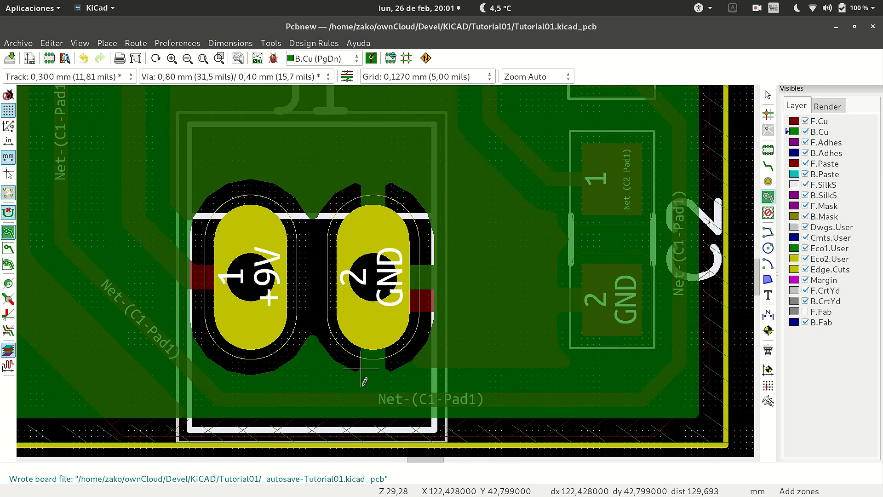
{"action": "scroll", "coordinate": [373, 406], "scroll_direction": "down", "scroll_amount": 6}
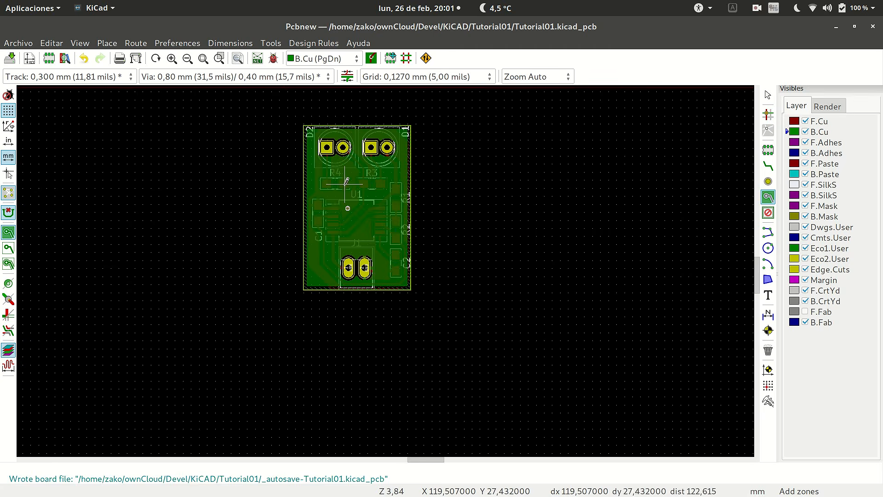
{"action": "scroll", "coordinate": [385, 271], "scroll_direction": "up", "scroll_amount": 4}
{"action": "scroll", "coordinate": [386, 271], "scroll_direction": "down", "scroll_amount": 4}
{"action": "scroll", "coordinate": [386, 270], "scroll_direction": "up", "scroll_amount": 4}
{"action": "scroll", "coordinate": [384, 268], "scroll_direction": "down", "scroll_amount": 2}
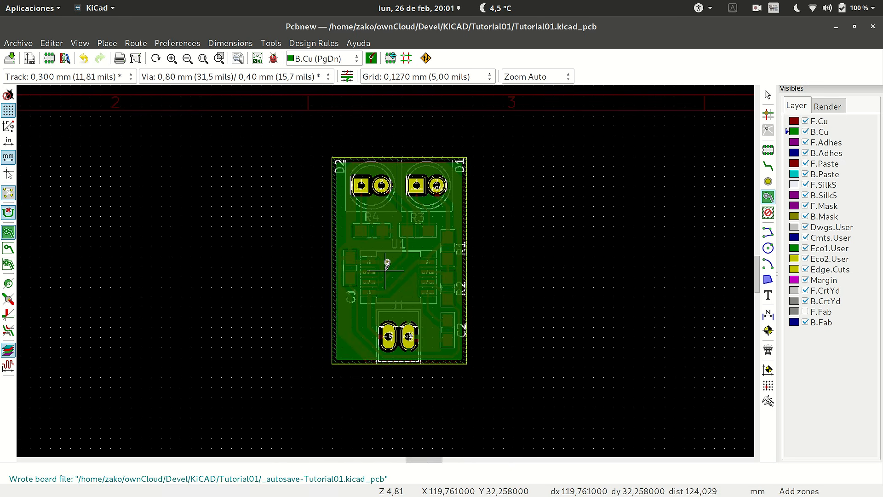
Save the board with its completed F.Cu and B.Cu copper zones.
{"action": "left_click", "coordinate": [10, 58]}
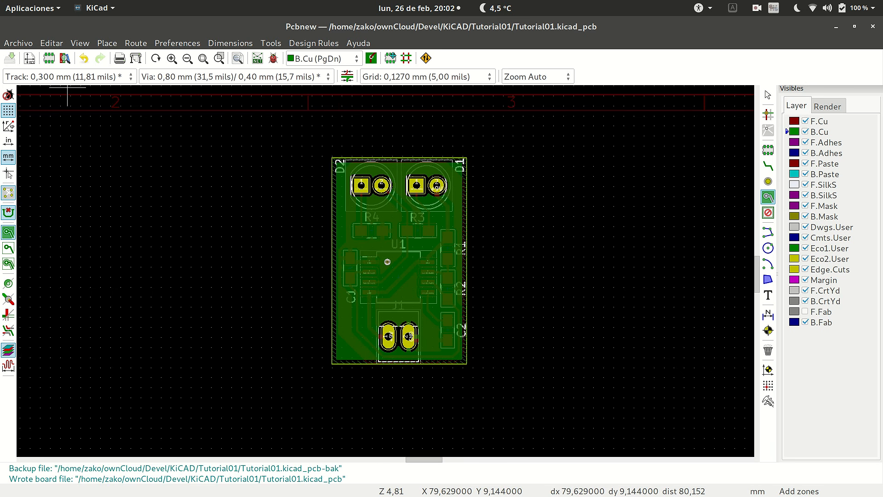
{"action": "scroll", "coordinate": [385, 270], "scroll_direction": "up", "scroll_amount": 2}
{"action": "scroll", "coordinate": [386, 271], "scroll_direction": "down", "scroll_amount": 1}
{"action": "scroll", "coordinate": [386, 270], "scroll_direction": "up", "scroll_amount": 1}
{"action": "scroll", "coordinate": [386, 271], "scroll_direction": "down", "scroll_amount": 1}
{"action": "scroll", "coordinate": [386, 270], "scroll_direction": "up", "scroll_amount": 1}
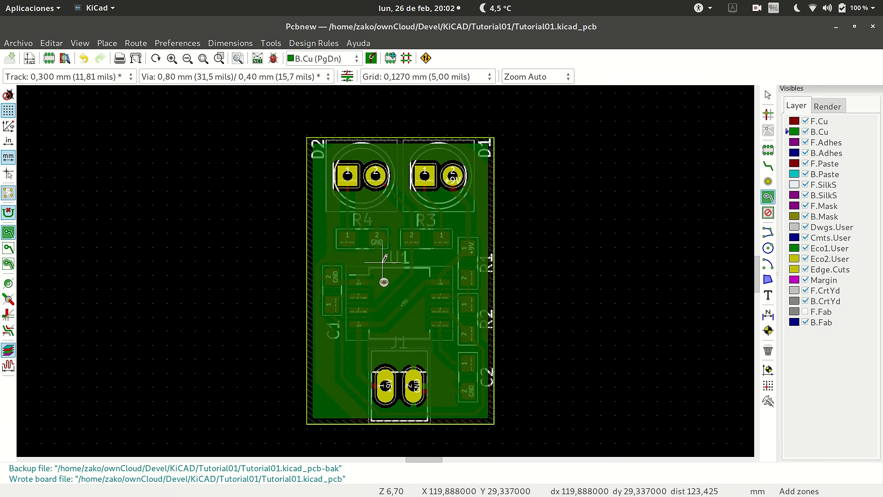
Show the board in the 3D viewer and examine the copper fill, via and through-hole pads on its underside.
{"action": "left_click", "coordinate": [80, 43]}
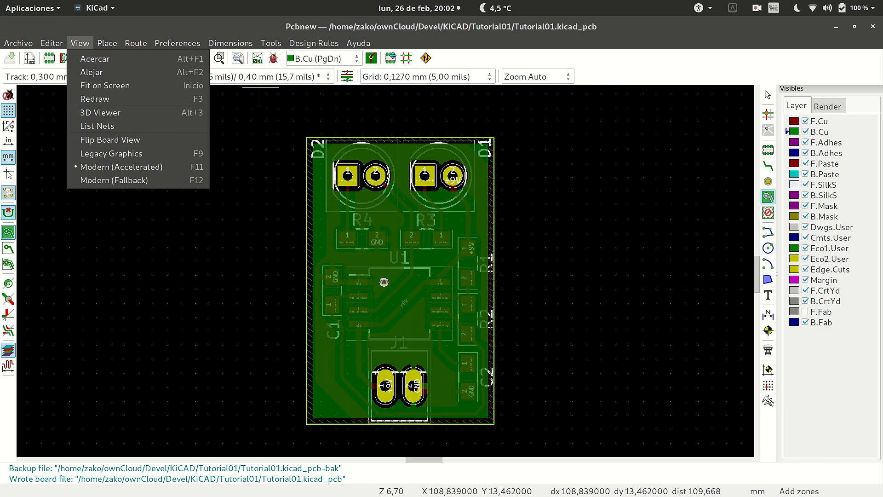
{"action": "left_click", "coordinate": [100, 112]}
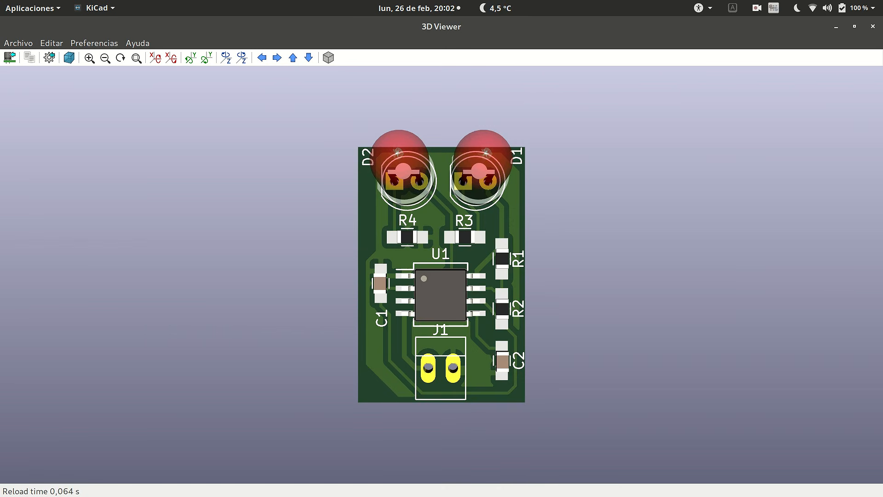
{"action": "left_click_drag", "start_coordinate": [437, 391], "coordinate": [444, 82]}
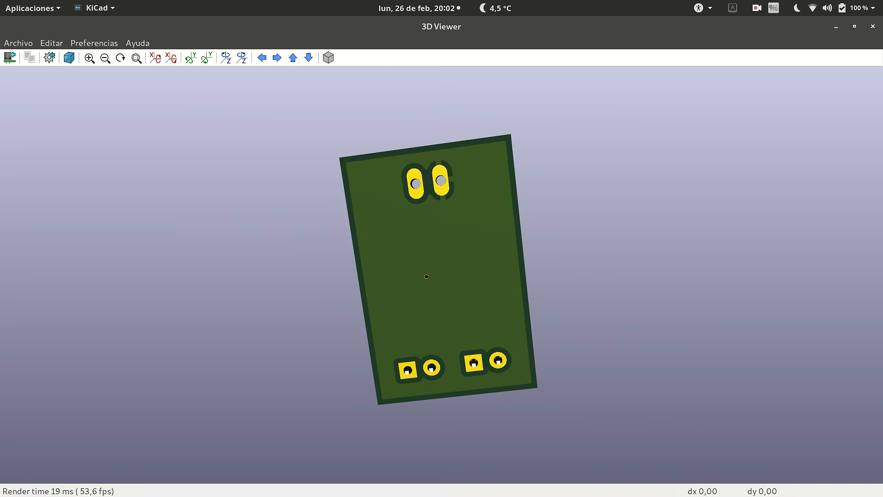
{"action": "scroll", "coordinate": [441, 275], "scroll_direction": "up", "scroll_amount": 5}
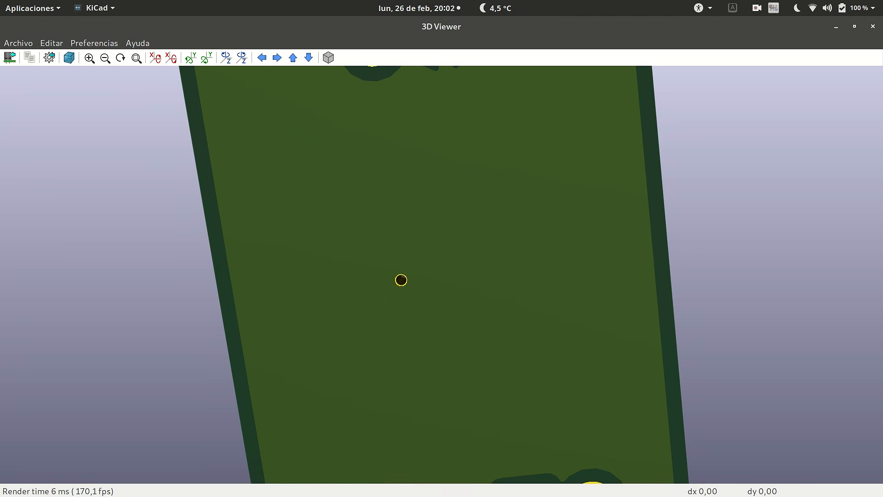
{"action": "scroll", "coordinate": [441, 275], "scroll_direction": "down", "scroll_amount": 5}
{"action": "left_click_drag", "start_coordinate": [442, 230], "coordinate": [439, 278]}
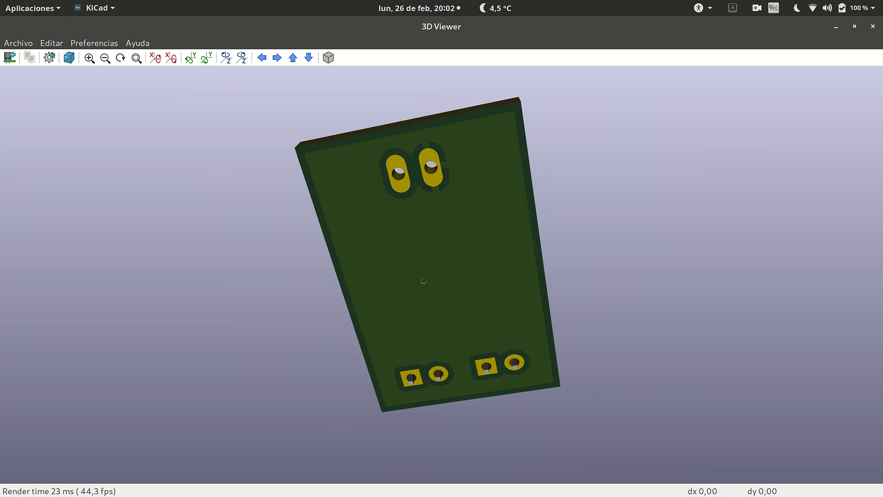
Turn the 3D model back to its component side and examine the LEDs, U1, the passives and J1 at an angle.
{"action": "left_click_drag", "start_coordinate": [430, 230], "coordinate": [420, 373]}
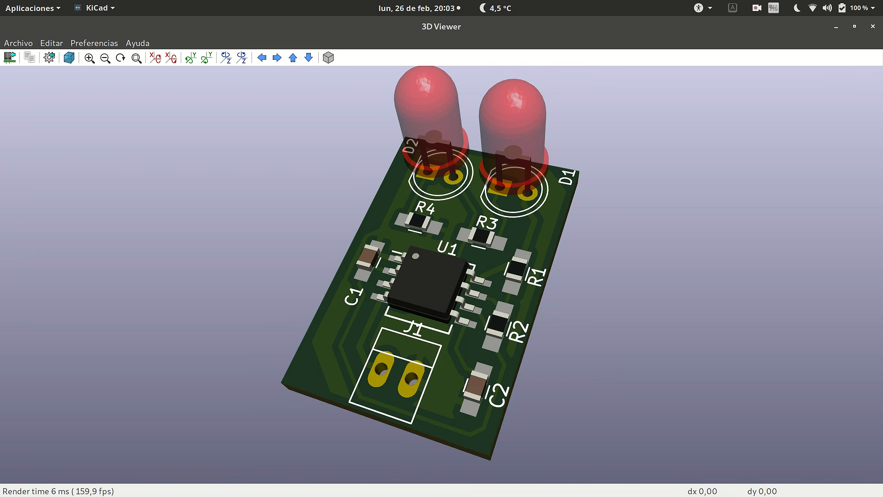
{"action": "scroll", "coordinate": [442, 275], "scroll_direction": "down", "scroll_amount": 2}
{"action": "scroll", "coordinate": [441, 275], "scroll_direction": "up", "scroll_amount": 2}
{"action": "scroll", "coordinate": [441, 275], "scroll_direction": "down", "scroll_amount": 2}
{"action": "scroll", "coordinate": [442, 275], "scroll_direction": "up", "scroll_amount": 1}
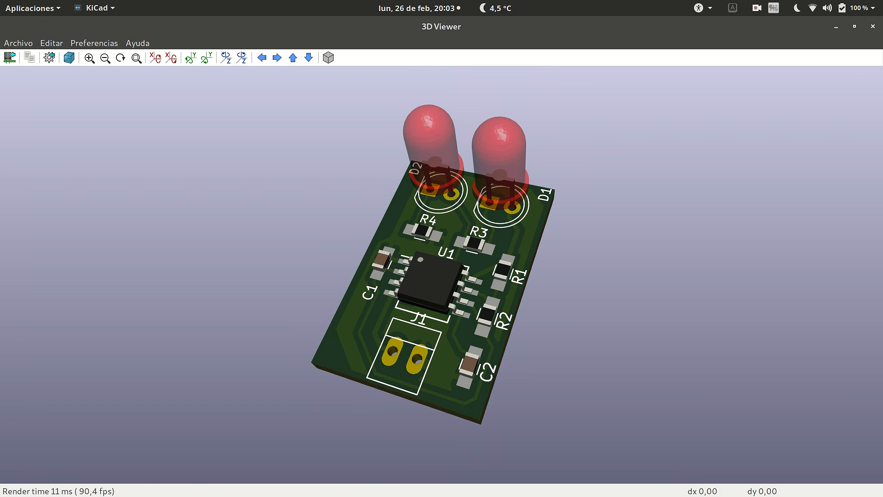